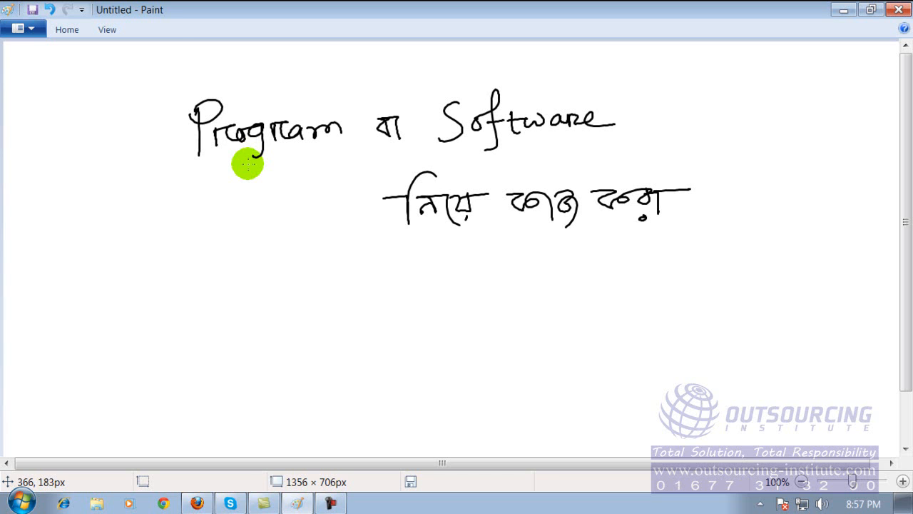
# Step: Handwrite "Tv vs Computer" in freehand black strokes in the empty area below the existing handwriting
pyautogui.click(162, 114)
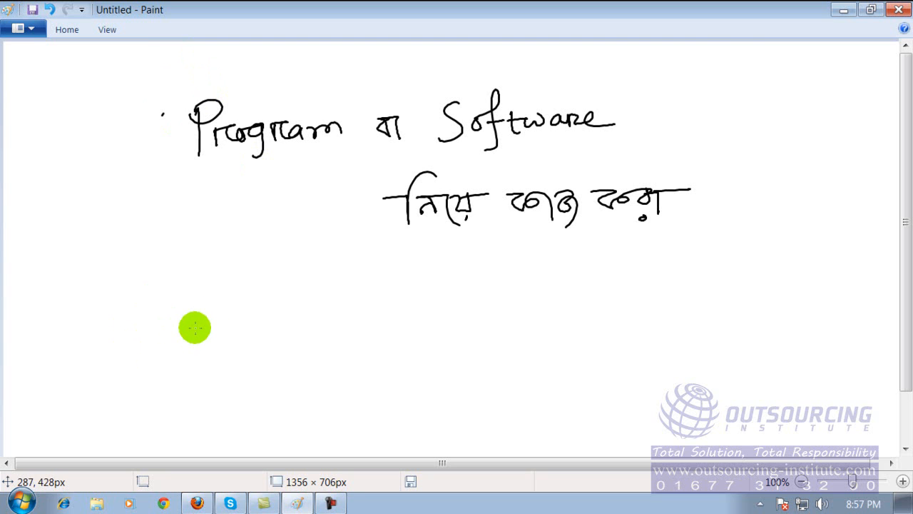
pyautogui.moveTo(193, 327)
pyautogui.mouseDown()
pyautogui.moveTo(229, 327)
pyautogui.moveTo(213, 351)
pyautogui.moveTo(320, 340)
pyautogui.mouseUp()
pyautogui.moveTo(332, 339); pyautogui.dragTo(325, 353)
pyautogui.moveTo(383, 336)
pyautogui.mouseDown()
pyautogui.moveTo(375, 341)
pyautogui.moveTo(384, 357)
pyautogui.mouseUp()
pyautogui.moveTo(391, 346)
pyautogui.mouseDown()
pyautogui.moveTo(455, 350)
pyautogui.moveTo(482, 334)
pyautogui.moveTo(538, 364)
pyautogui.mouseUp()
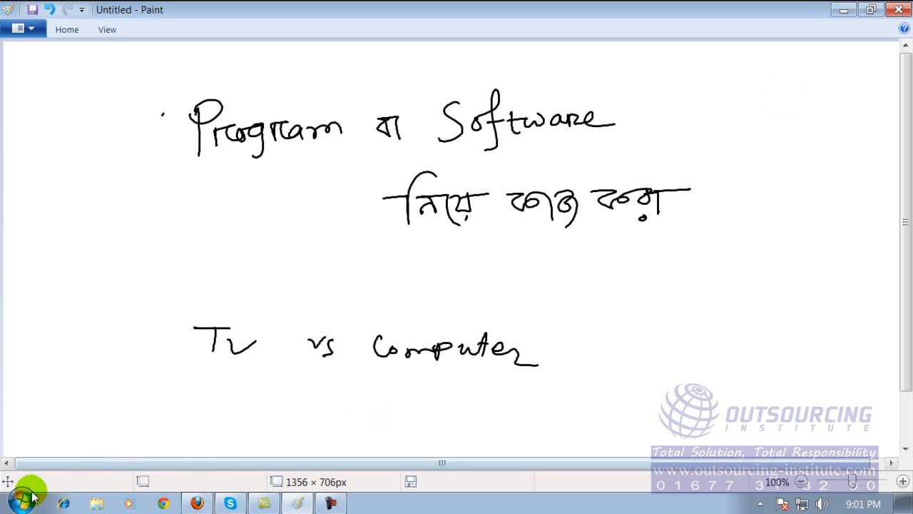
# Step: Minimize the drawing window and examine the full list of programs installed on the computer
pyautogui.click(844, 10)
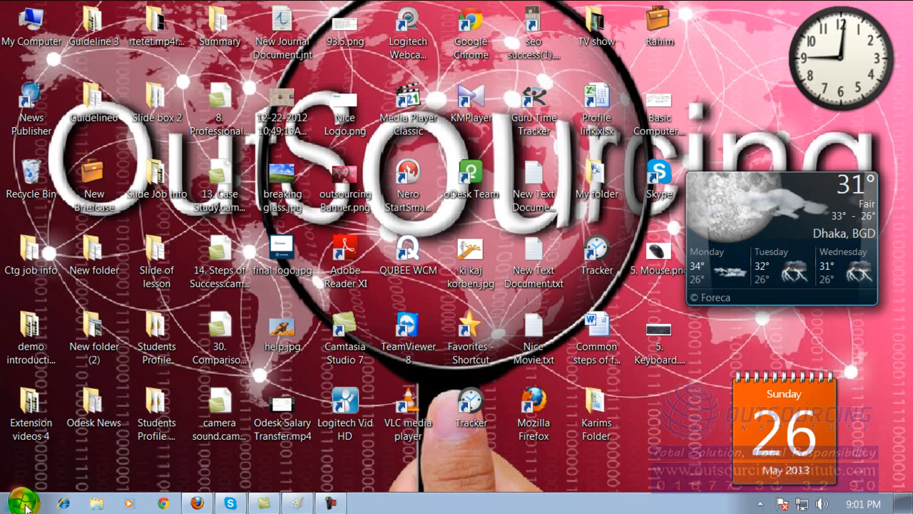
pyautogui.click(22, 503)
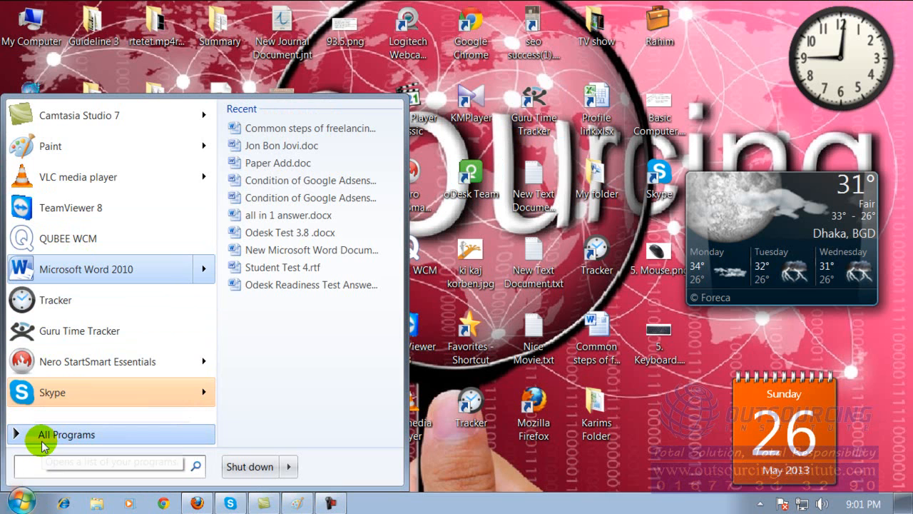
pyautogui.click(43, 437)
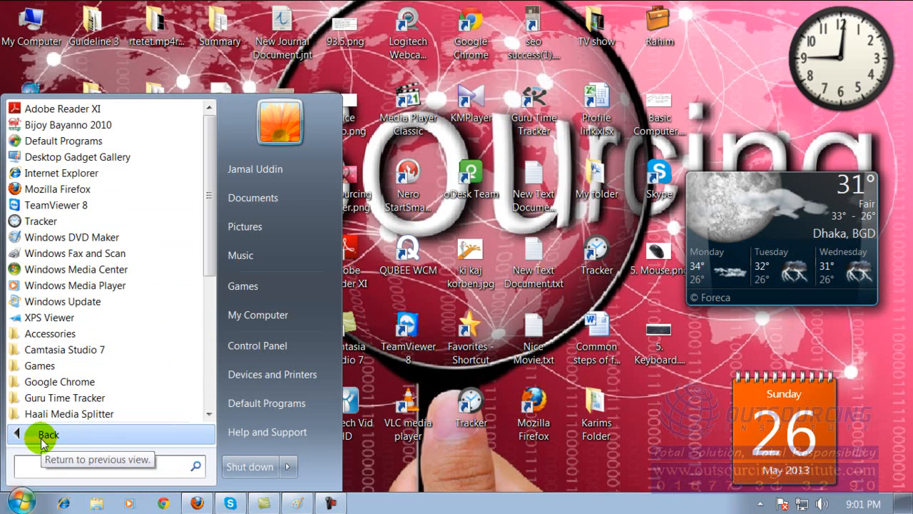
pyautogui.click(398, 471)
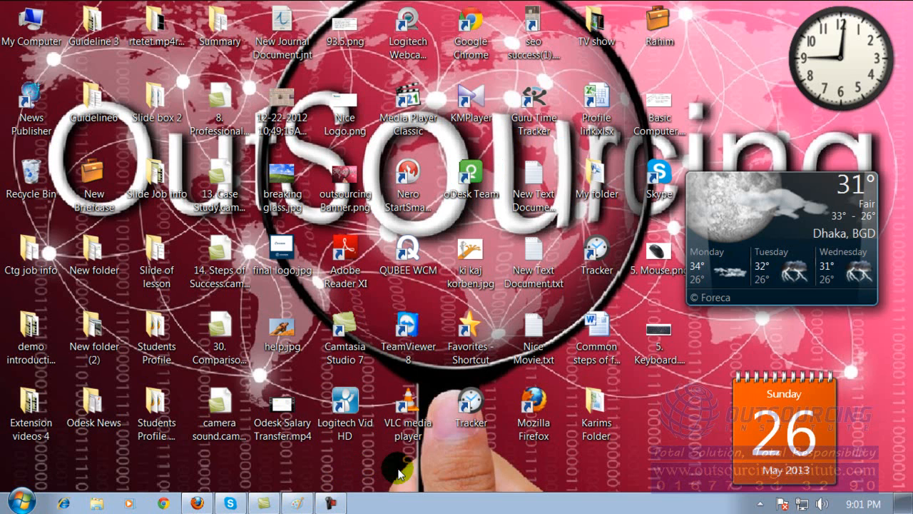
pyautogui.click(22, 503)
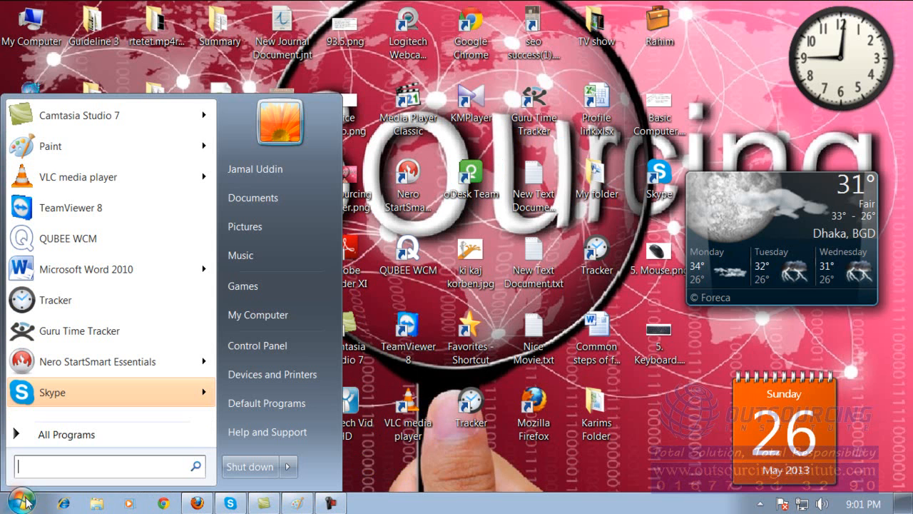
pyautogui.click(72, 434)
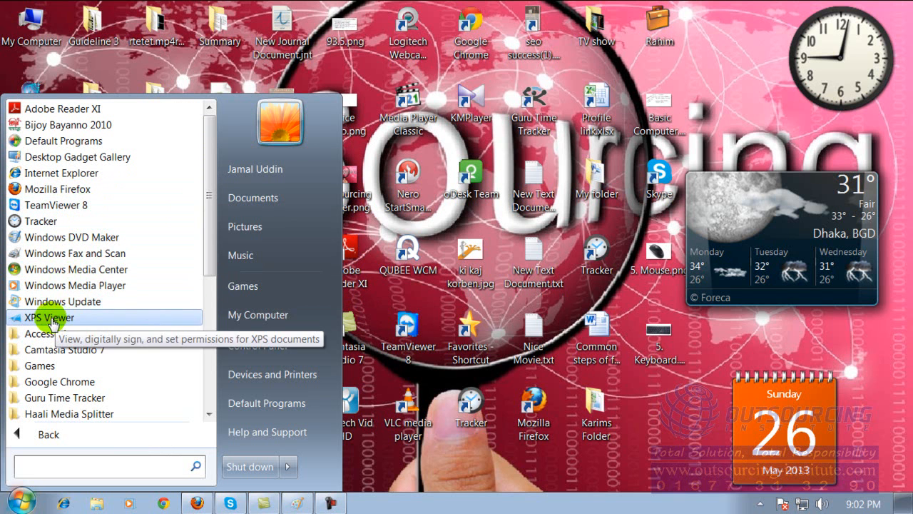
pyautogui.scroll(-1, 207, 178)
pyautogui.scroll(1, 207, 146)
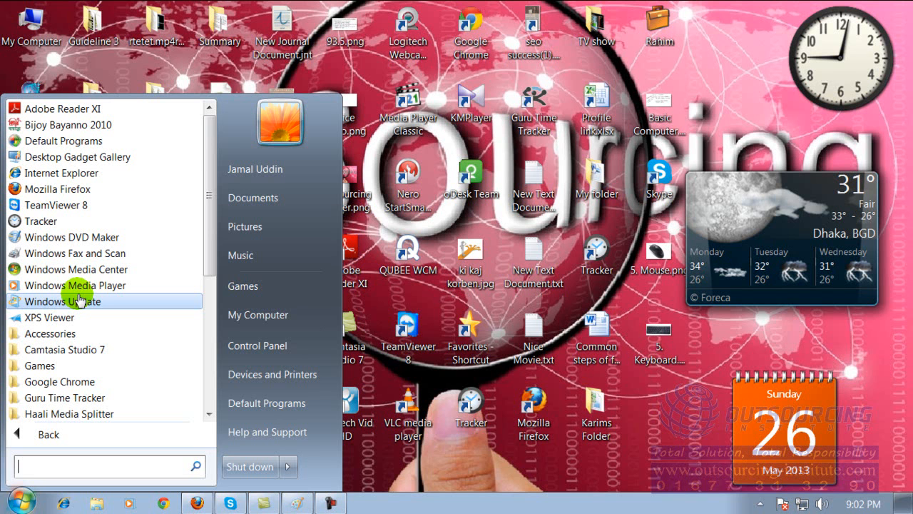
pyautogui.click(435, 285)
# Step: Launch Notepad from the Accessories programs and enter the sample text "alskdfalksda asjfalkdfs alsjdf;aldf"
pyautogui.click(31, 504)
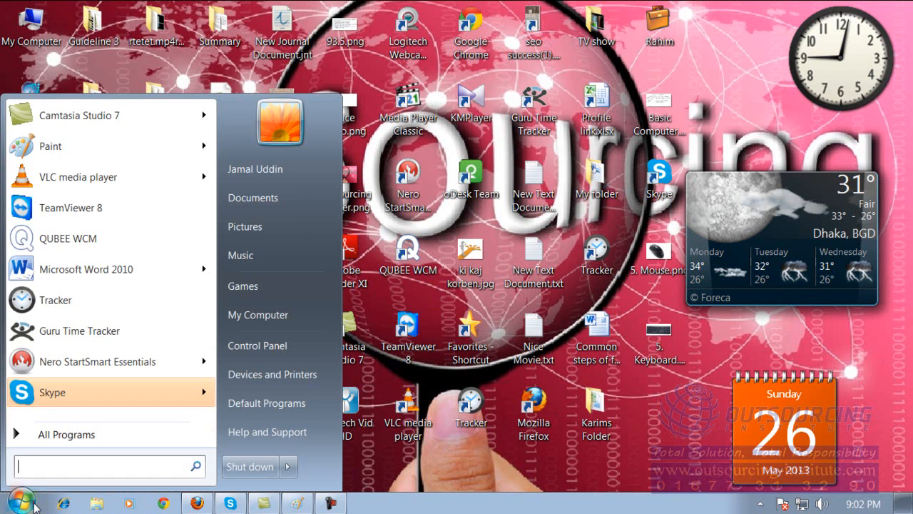
pyautogui.click(63, 434)
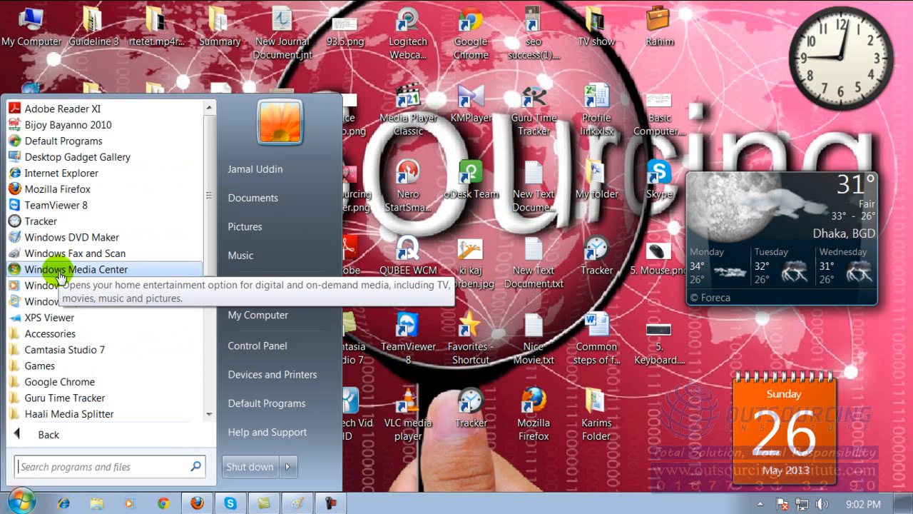
pyautogui.click(60, 333)
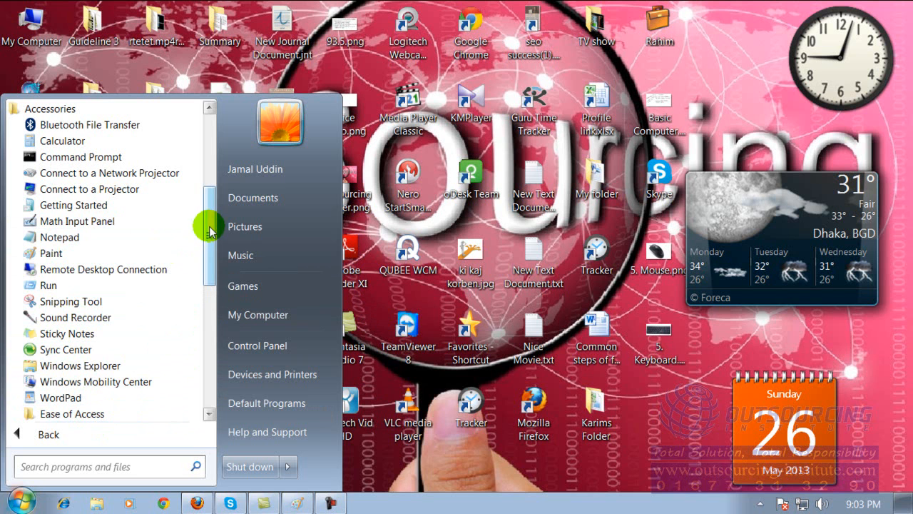
pyautogui.click(64, 236)
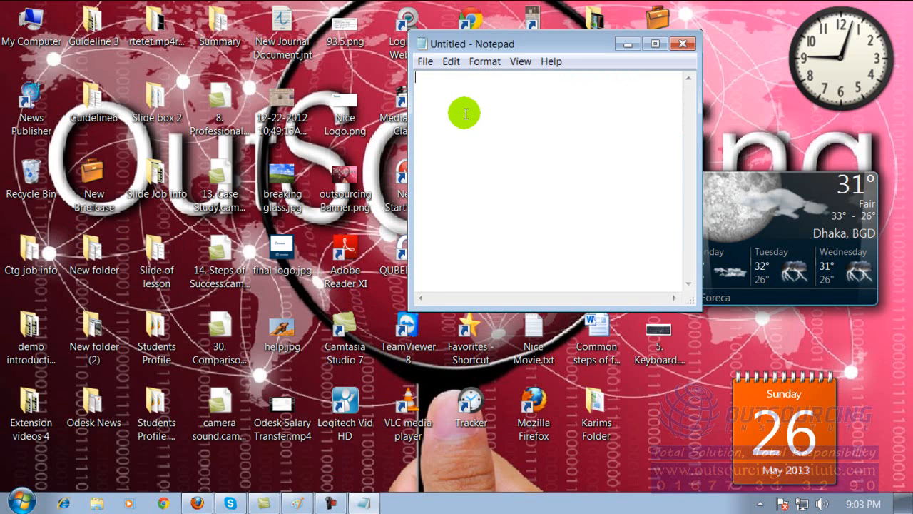
pyautogui.write('alskdfalksda asjfalkdfs alsjdf;aldf')
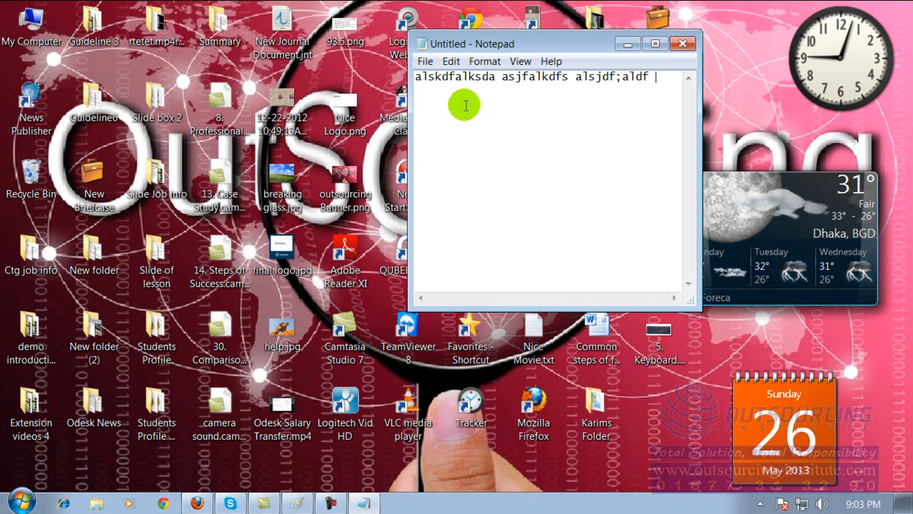
pyautogui.click(421, 61)
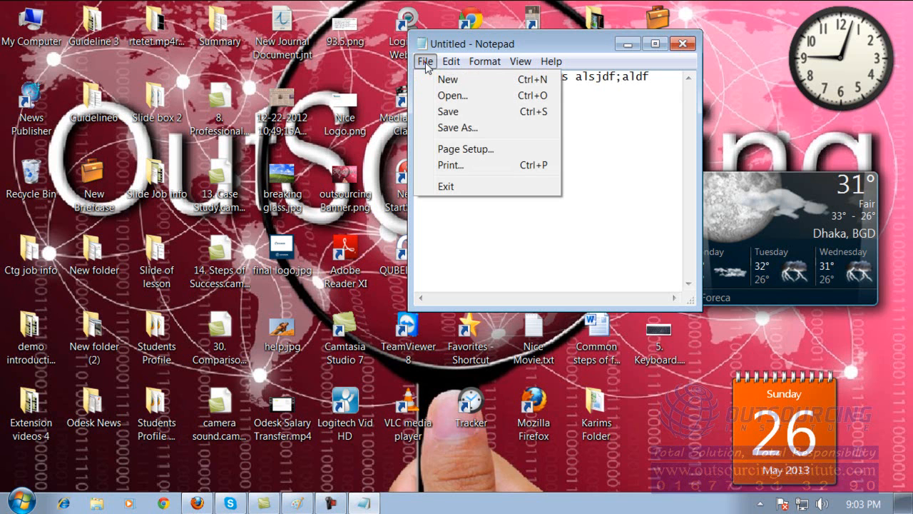
pyautogui.click(454, 116)
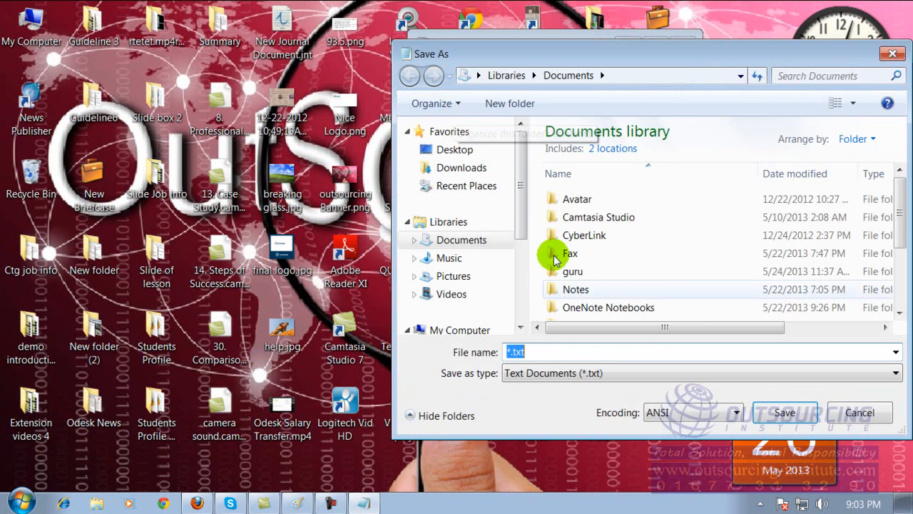
pyautogui.click(856, 412)
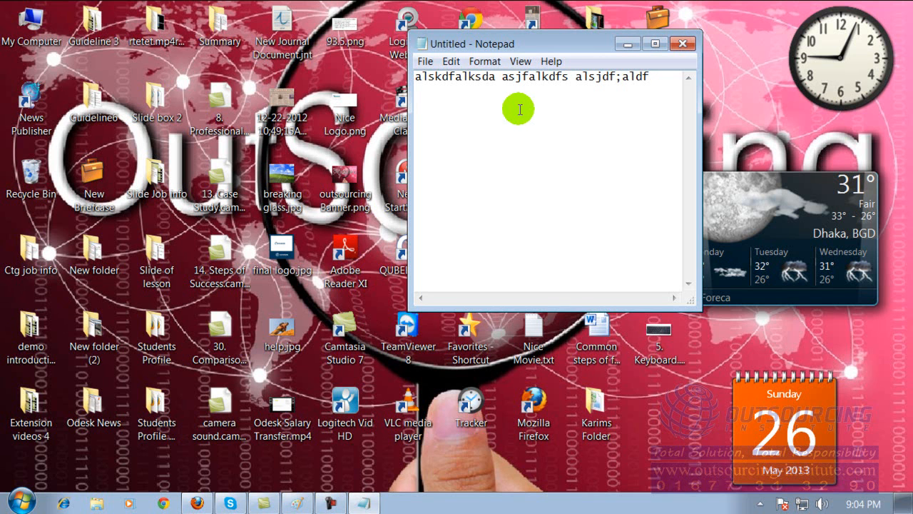
# Step: Append "sldkas;lkd" to the end of the existing line of text in the note
pyautogui.click(484, 61)
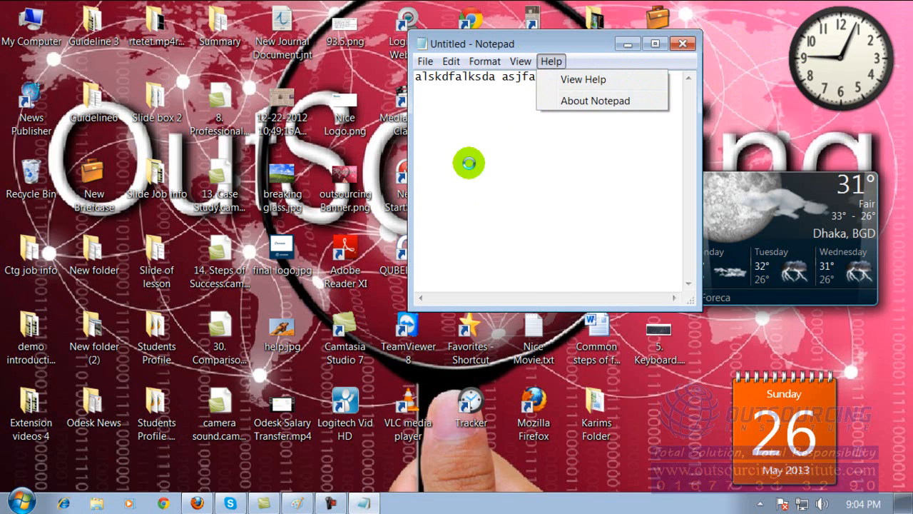
pyautogui.click(498, 111)
pyautogui.click(673, 91)
pyautogui.click(444, 123)
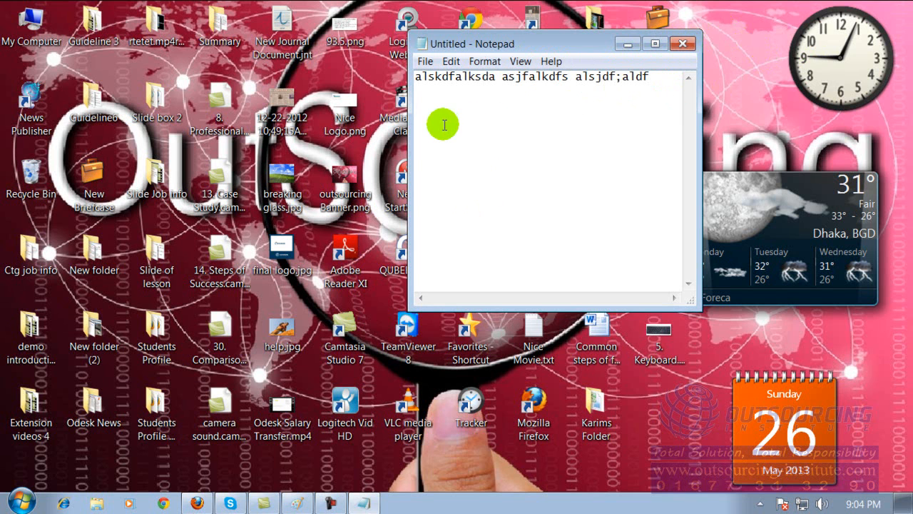
pyautogui.write('sldkas;lkd')
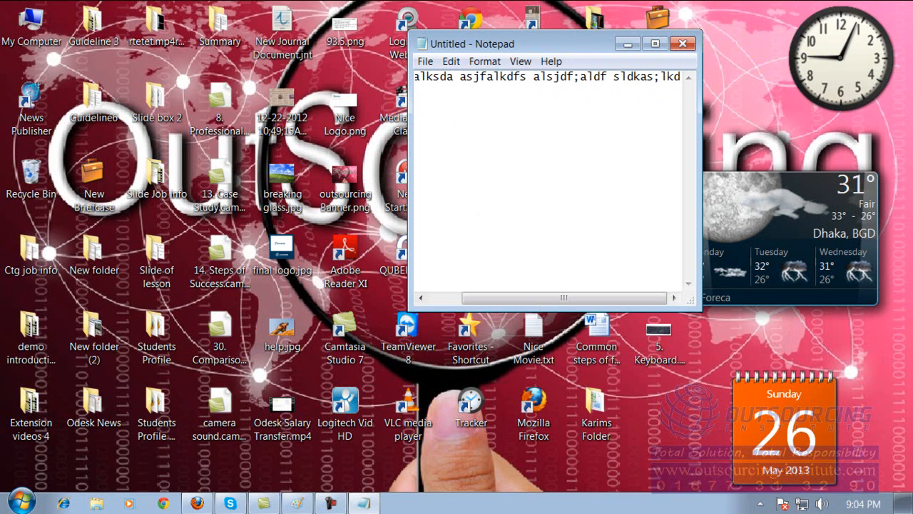
# Step: Start saving the note as a text document and enter "my note" as its file name
pyautogui.click(428, 63)
pyautogui.click(446, 112)
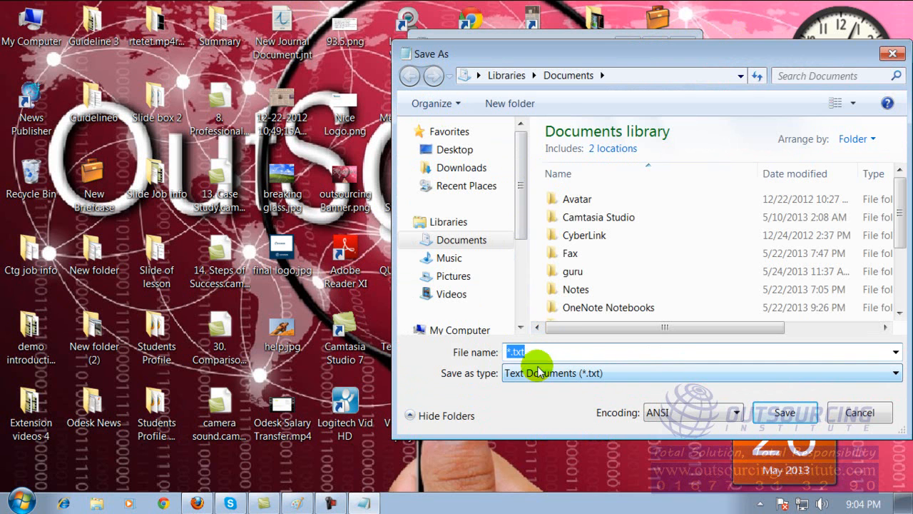
pyautogui.moveTo(570, 58); pyautogui.dragTo(433, 44)
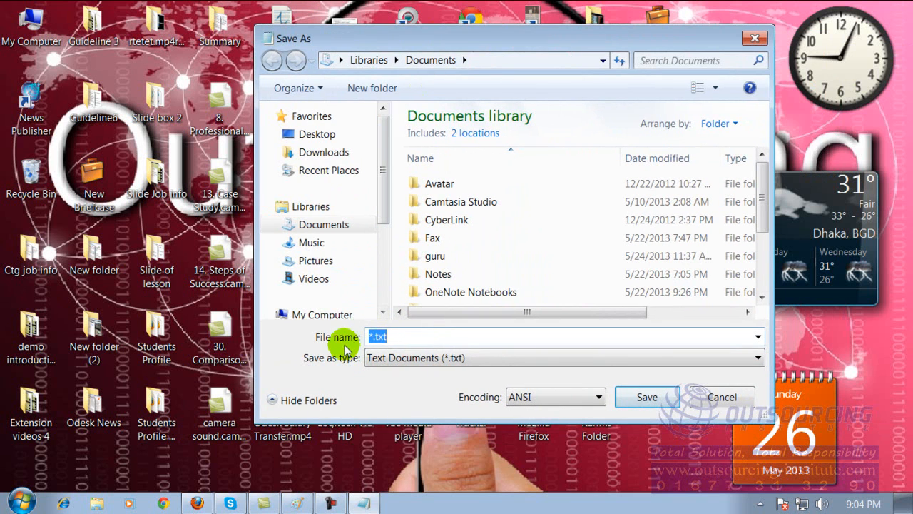
pyautogui.press('BackSpace')
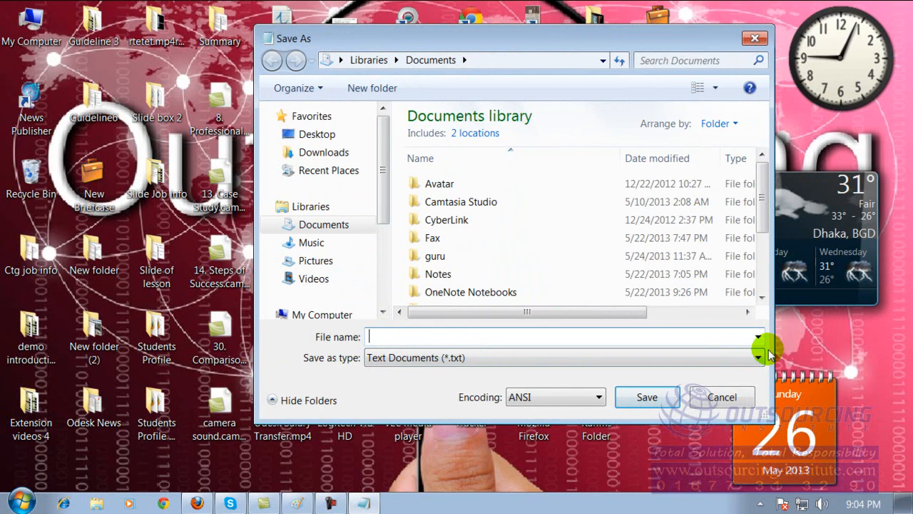
pyautogui.write('my')
pyautogui.press('BackSpace')
pyautogui.press('BackSpace')
pyautogui.write('am')
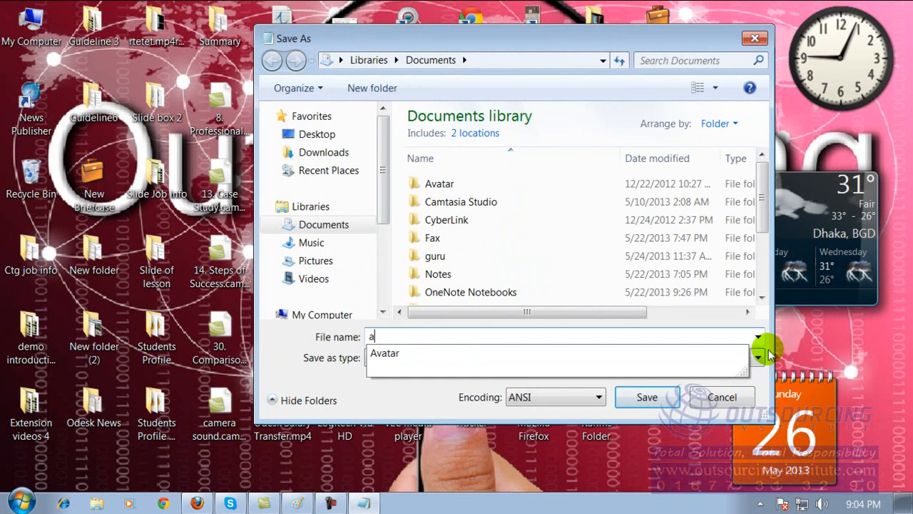
pyautogui.press('BackSpace')
pyautogui.press('BackSpace')
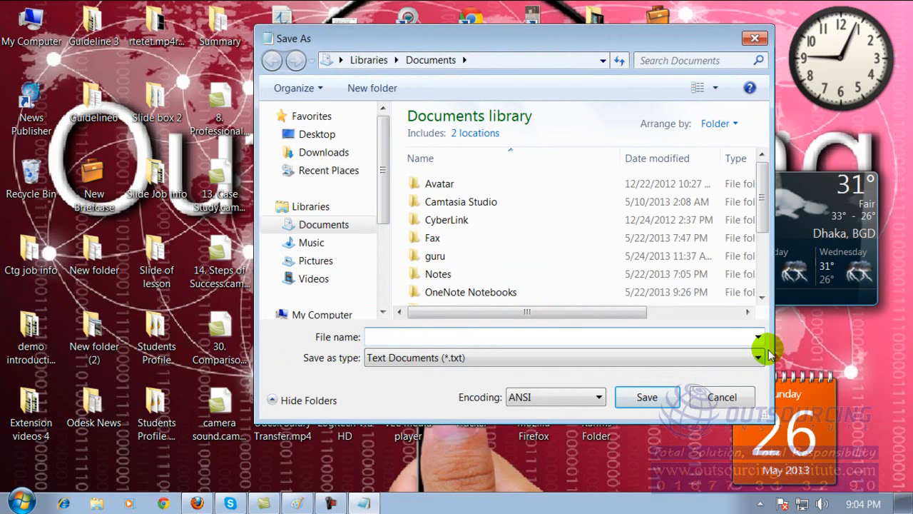
pyautogui.write('my note')
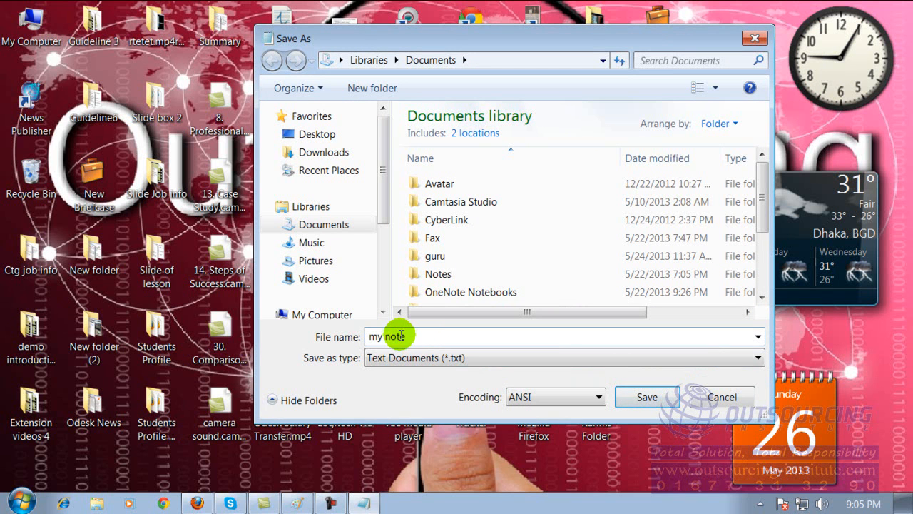
# Step: Choose the Desktop as the save location for the note
pyautogui.click(308, 140)
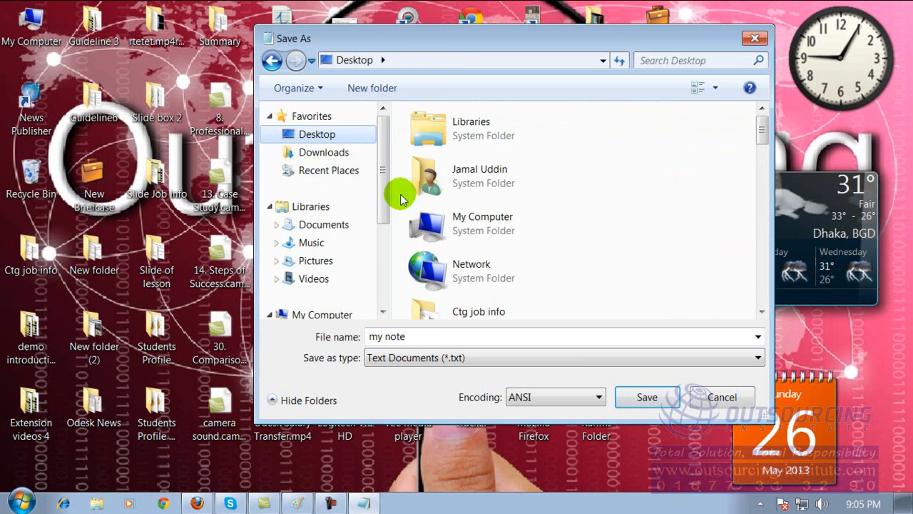
pyautogui.click(459, 338)
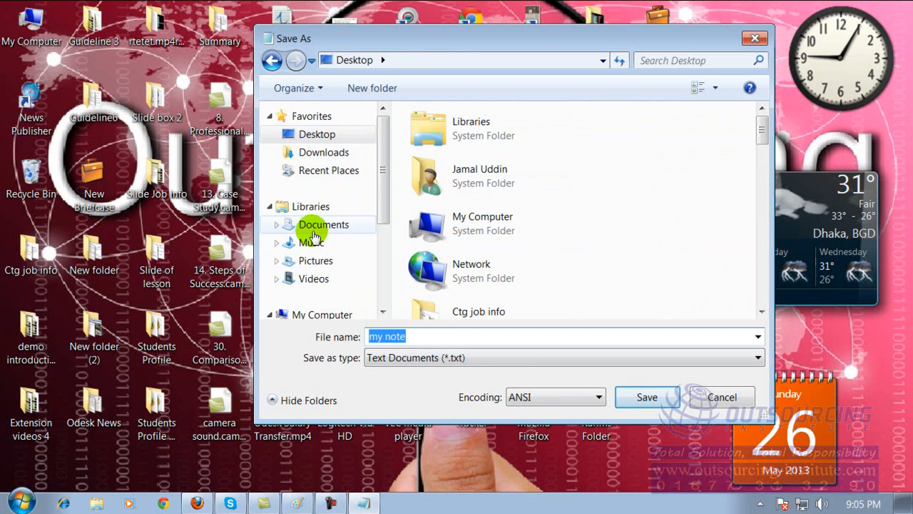
# Step: Set the note's save location to the Audio Editing Software folder inside Softwares on Local Disk (F:)
pyautogui.moveTo(384, 171); pyautogui.dragTo(384, 236)
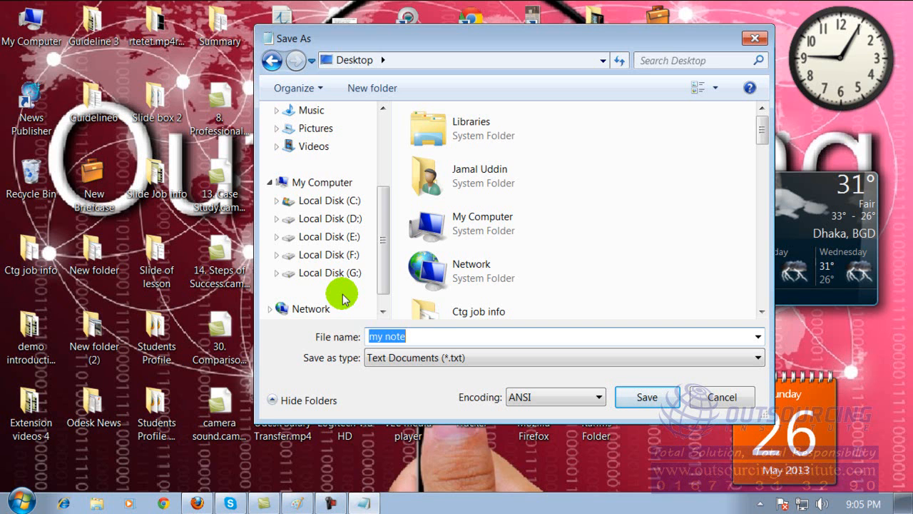
pyautogui.click(420, 336)
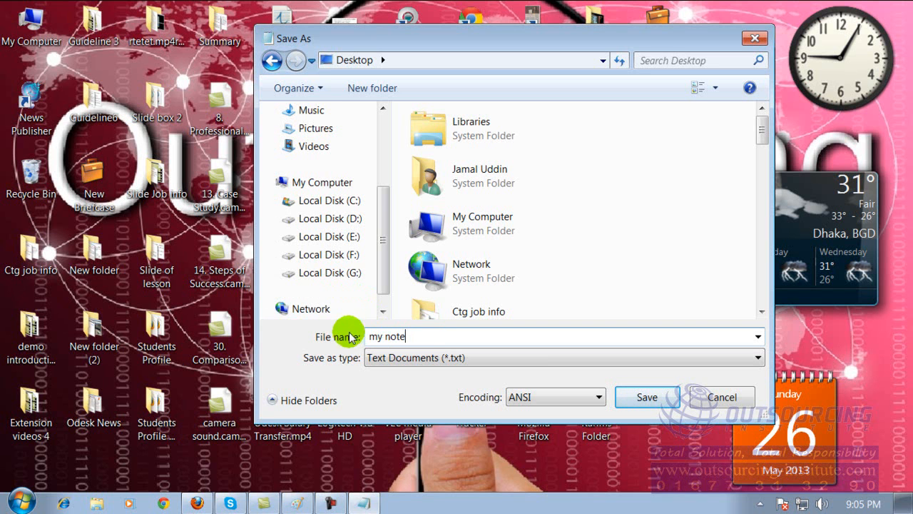
pyautogui.click(346, 256)
pyautogui.click(453, 334)
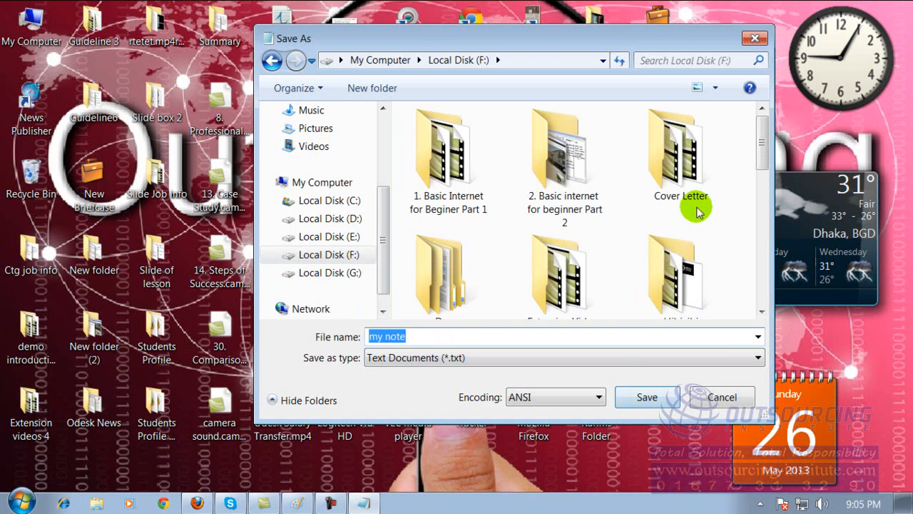
pyautogui.moveTo(762, 146); pyautogui.dragTo(763, 285)
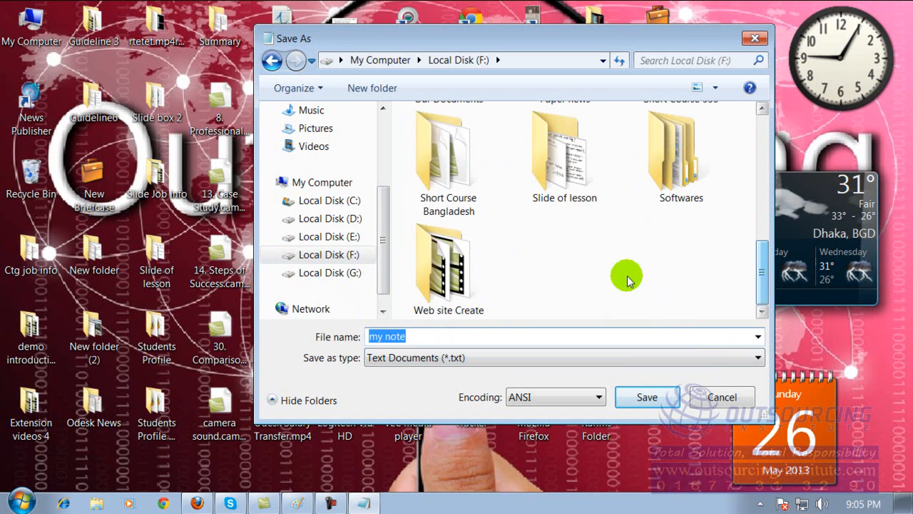
pyautogui.doubleClick(663, 162)
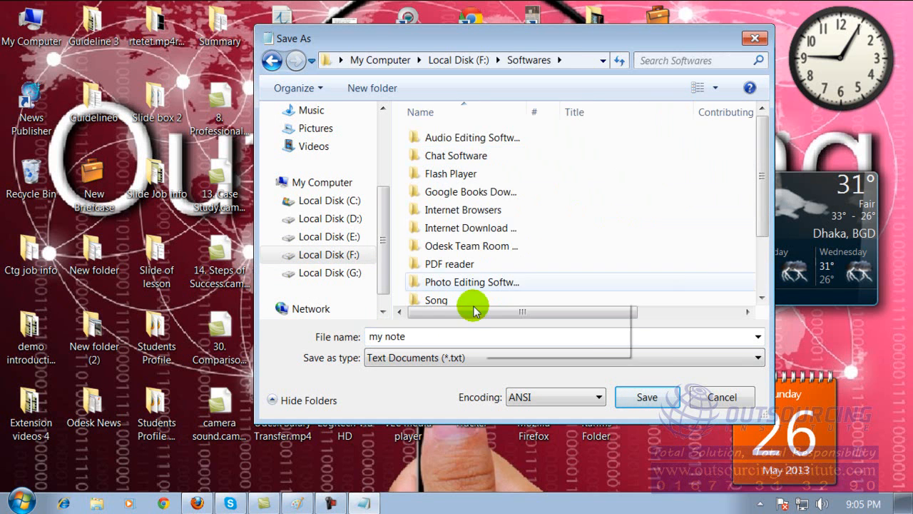
pyautogui.click(457, 342)
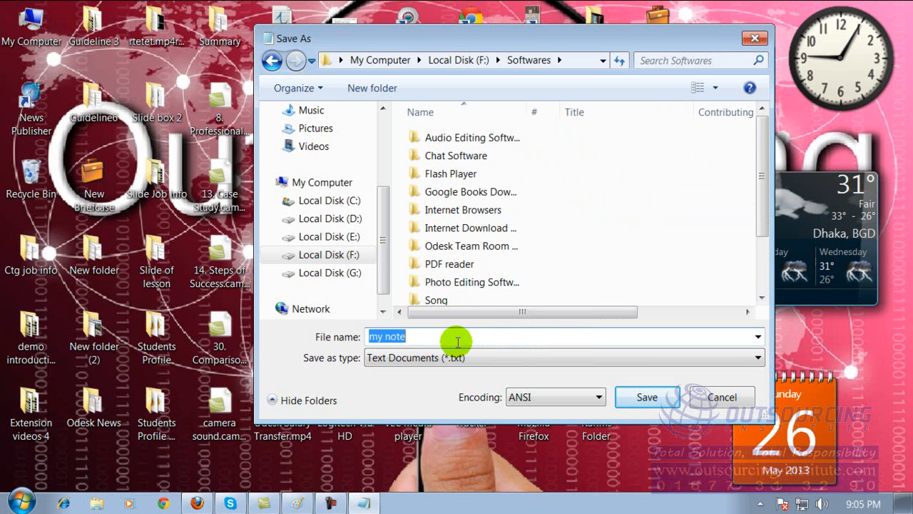
pyautogui.doubleClick(462, 140)
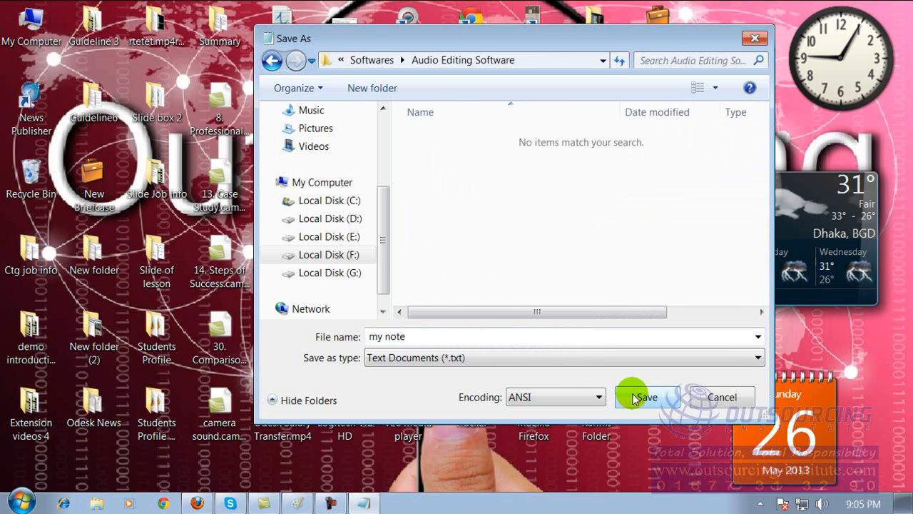
# Step: Switch the save location to the Desktop and save the text document as "my note"
pyautogui.doubleClick(508, 335)
pyautogui.click(465, 338)
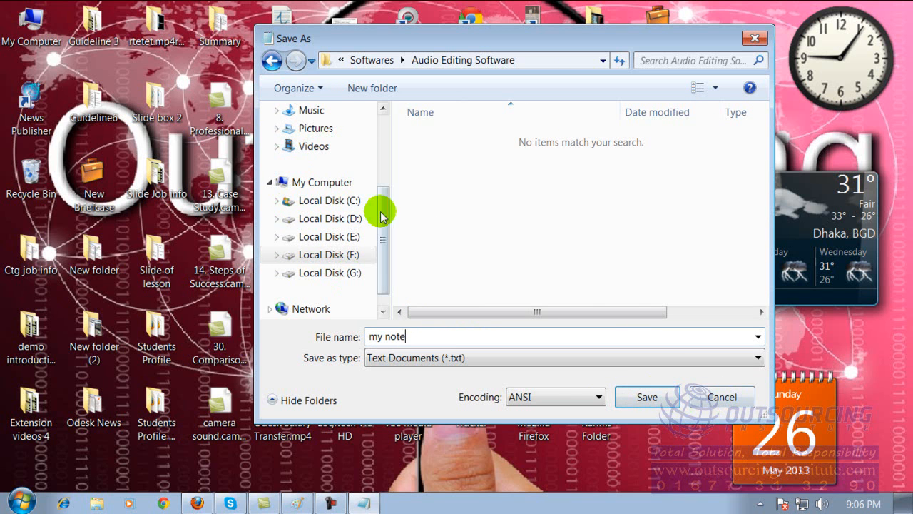
pyautogui.moveTo(382, 202); pyautogui.dragTo(378, 116)
pyautogui.click(308, 134)
pyautogui.click(637, 386)
pyautogui.click(485, 332)
pyautogui.click(648, 397)
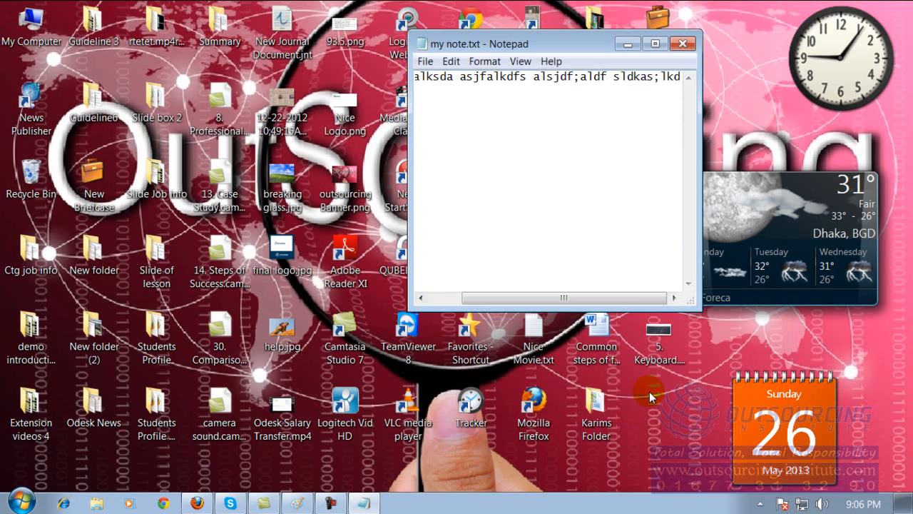
# Step: Close the note, reopen my note.txt from the desktop to check its saved text, and close it again
pyautogui.click(683, 44)
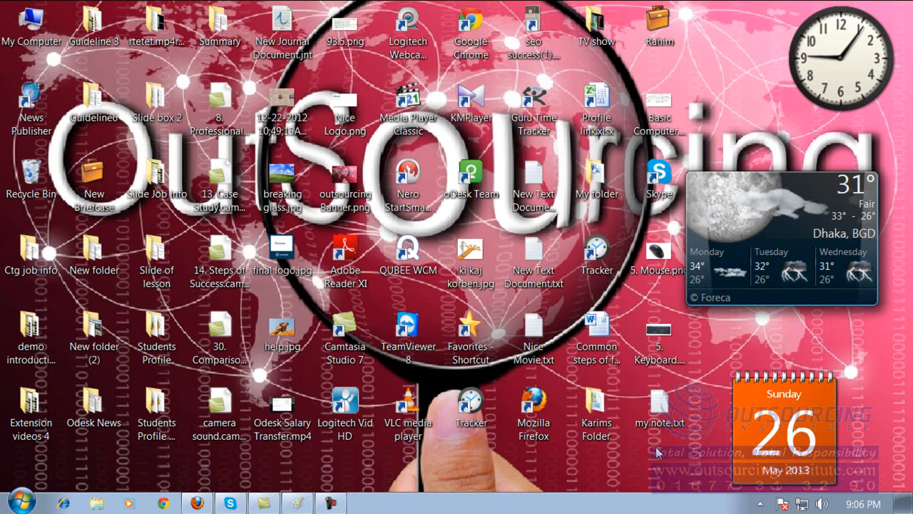
pyautogui.click(660, 413)
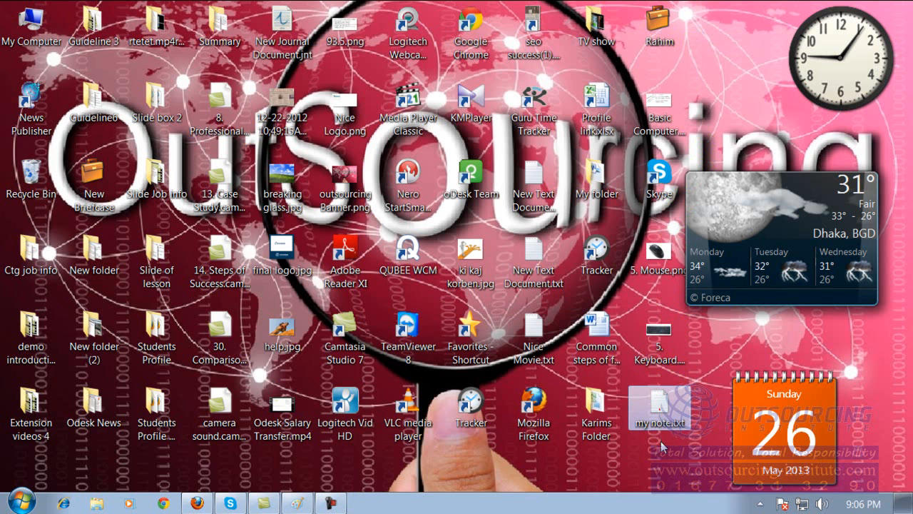
pyautogui.doubleClick(664, 405)
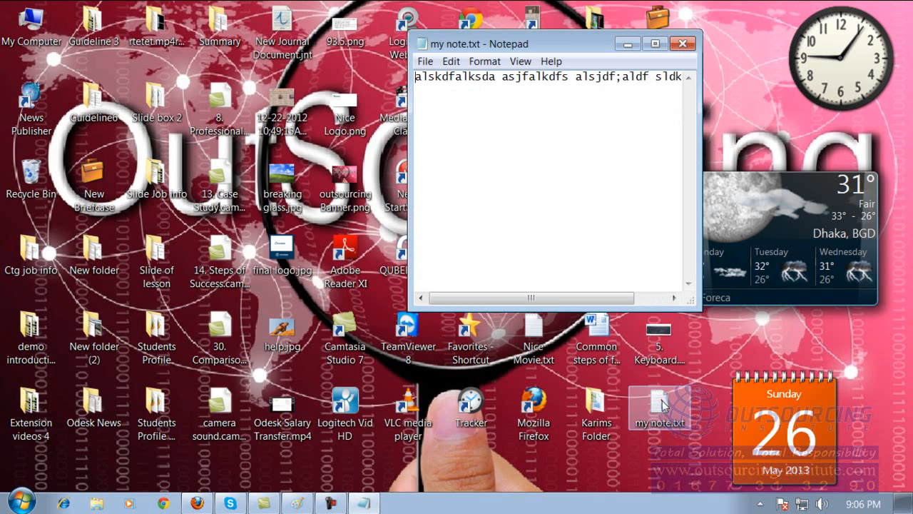
pyautogui.click(683, 45)
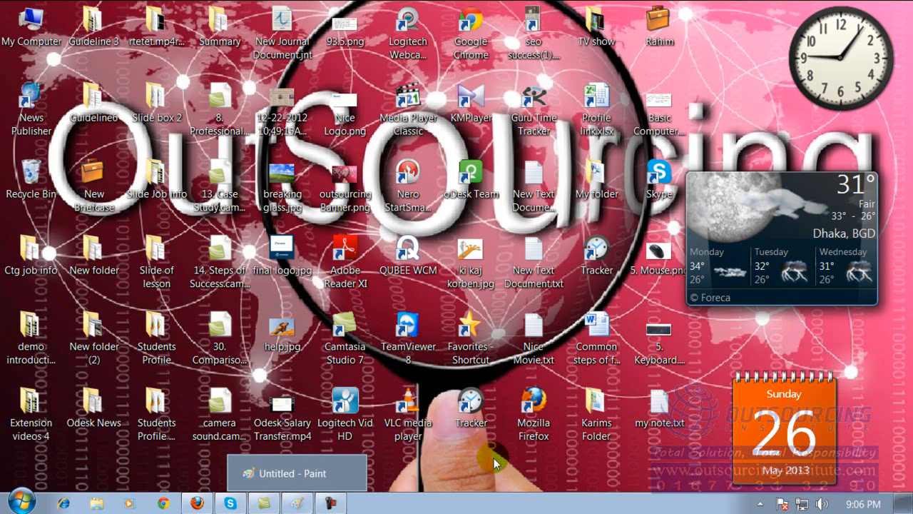
# Step: Open Paint from the Accessories group of the installed programs
pyautogui.click(20, 502)
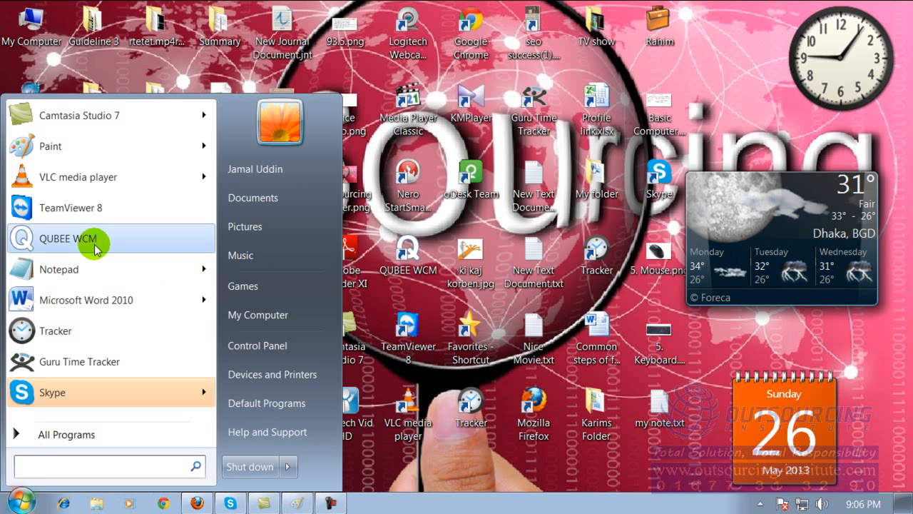
pyautogui.click(72, 437)
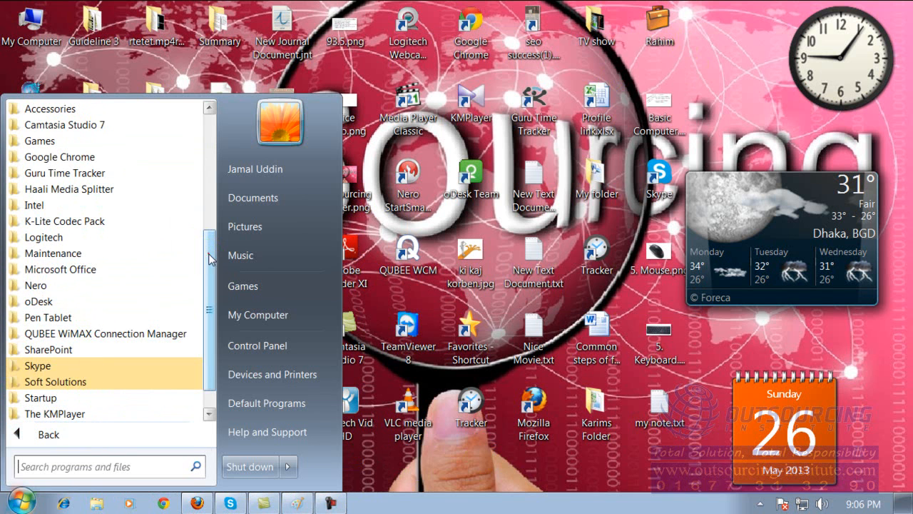
pyautogui.moveTo(209, 259); pyautogui.dragTo(204, 235)
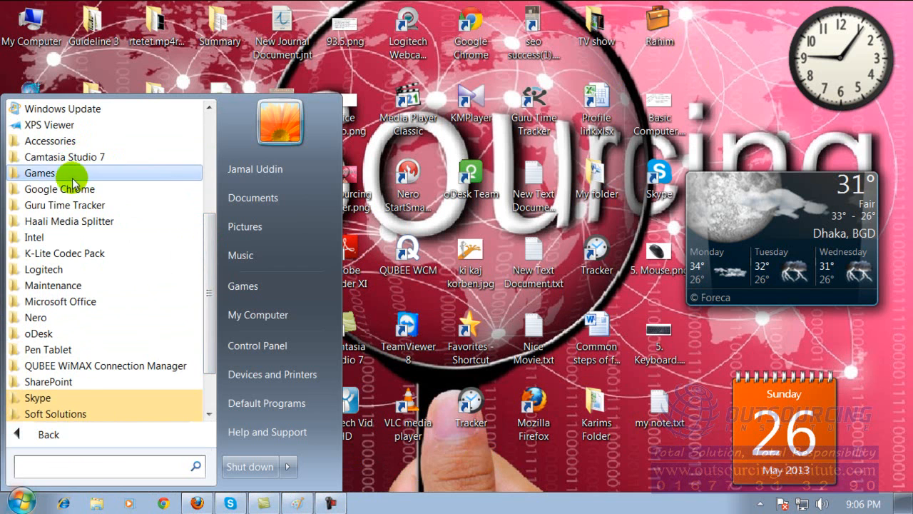
pyautogui.click(91, 145)
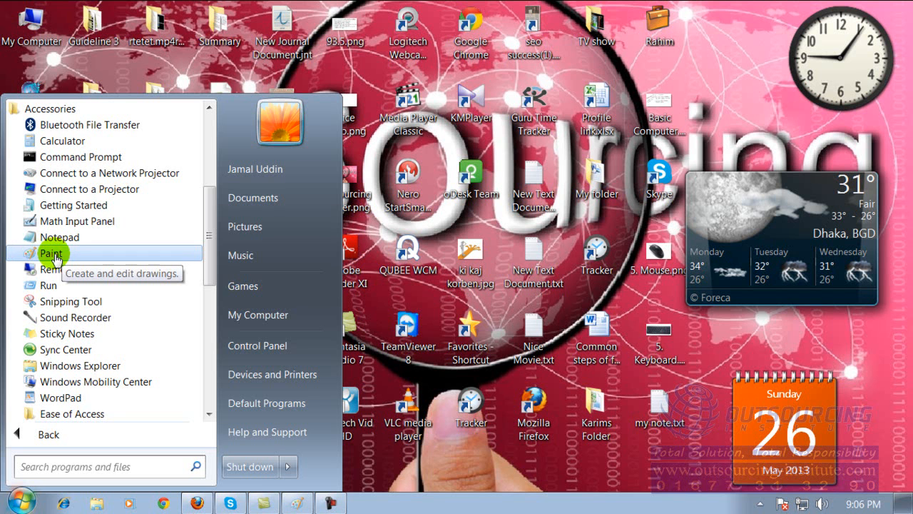
pyautogui.click(47, 255)
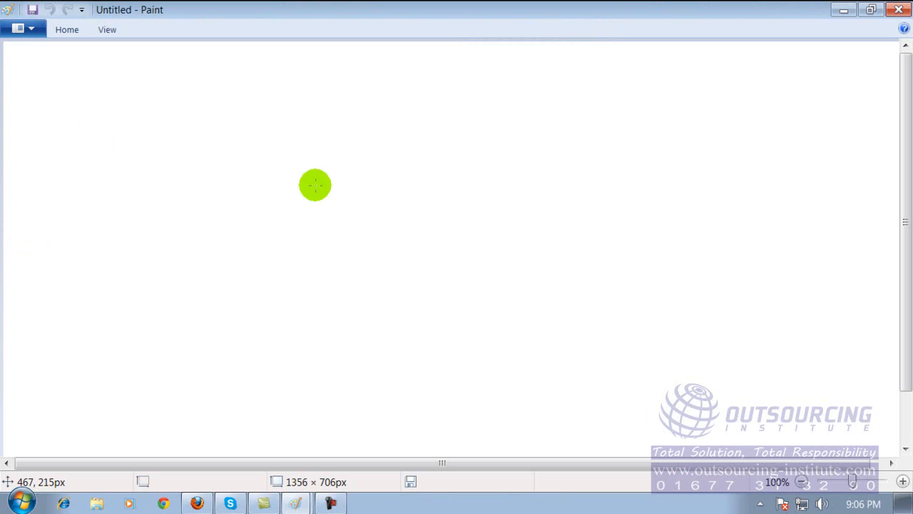
# Step: Draw black freehand shapes on the canvas: a zigzag, a small squiggle, a stick figure and a curved stroke
pyautogui.moveTo(258, 148); pyautogui.dragTo(383, 269)
pyautogui.moveTo(385, 135); pyautogui.dragTo(404, 129)
pyautogui.moveTo(468, 152); pyautogui.dragTo(465, 147)
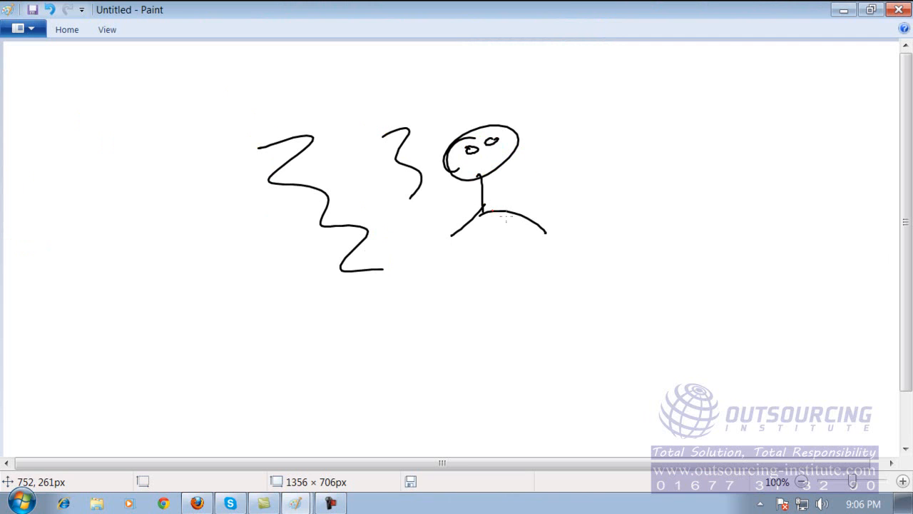
pyautogui.moveTo(488, 266); pyautogui.dragTo(433, 340)
pyautogui.moveTo(485, 277); pyautogui.dragTo(532, 322)
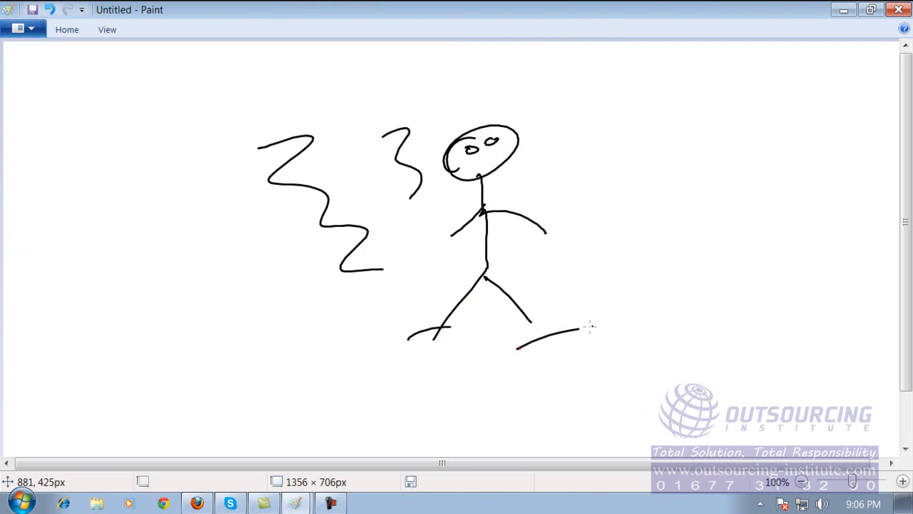
pyautogui.moveTo(134, 154); pyautogui.dragTo(115, 225)
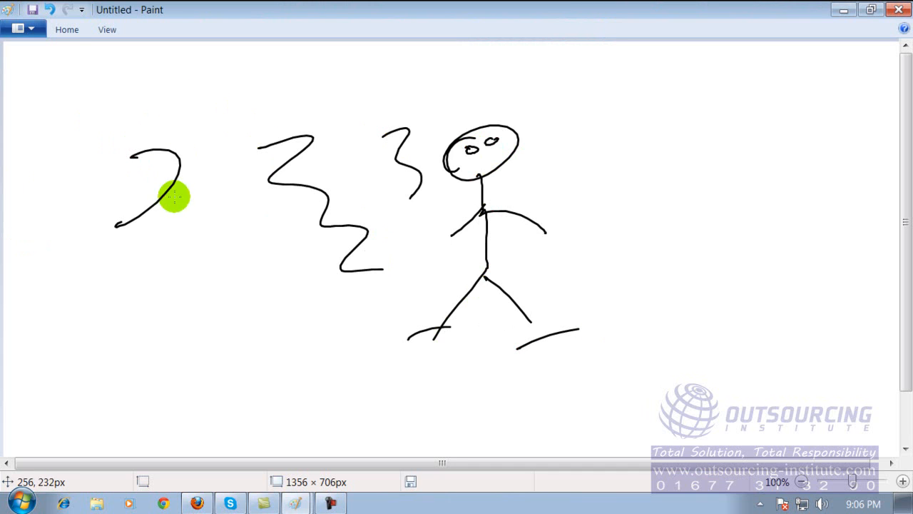
# Step: Erase parts of the small squiggle beside the stick figure's head and of the zigzag with the Eraser
pyautogui.click(69, 33)
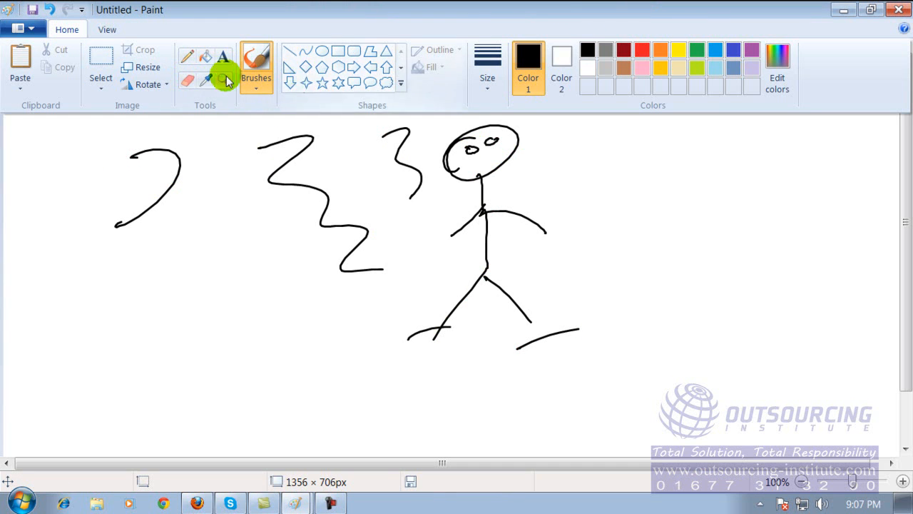
pyautogui.click(190, 81)
pyautogui.moveTo(396, 145); pyautogui.dragTo(404, 150)
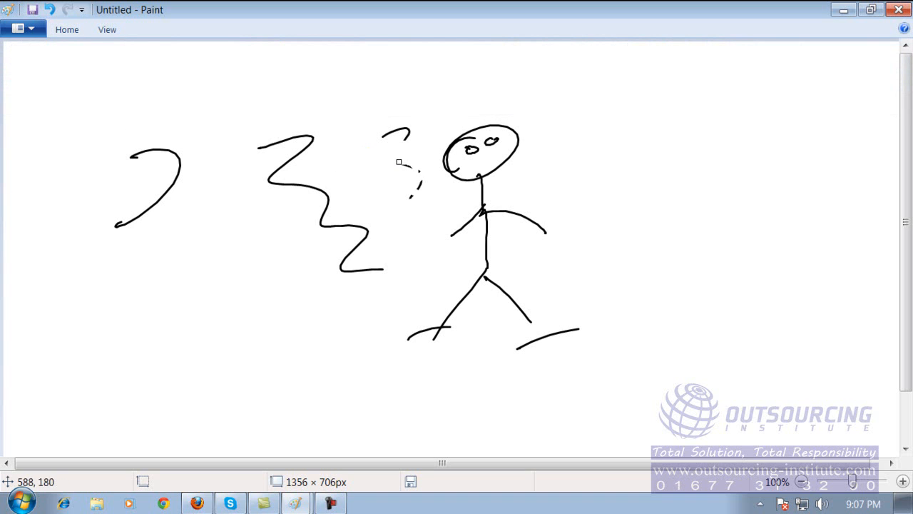
# Step: Set the drawing colour to orange and brush a wavy vertical line beside the stick figure
pyautogui.click(67, 32)
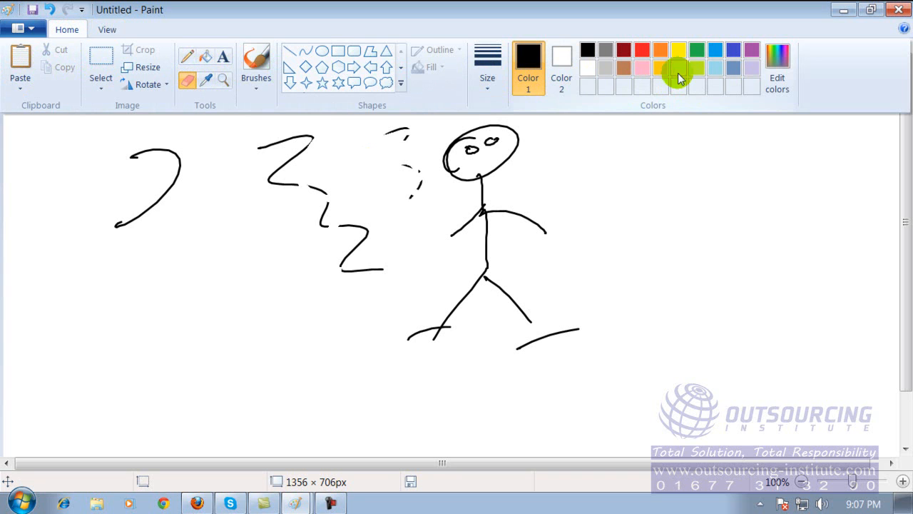
pyautogui.click(658, 55)
pyautogui.click(633, 142)
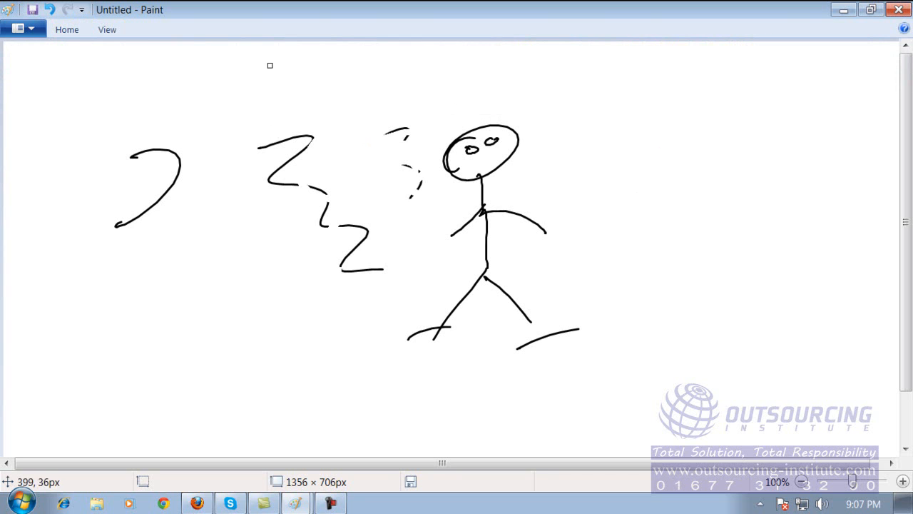
pyautogui.click(72, 30)
pyautogui.click(254, 56)
pyautogui.moveTo(544, 139); pyautogui.dragTo(592, 289)
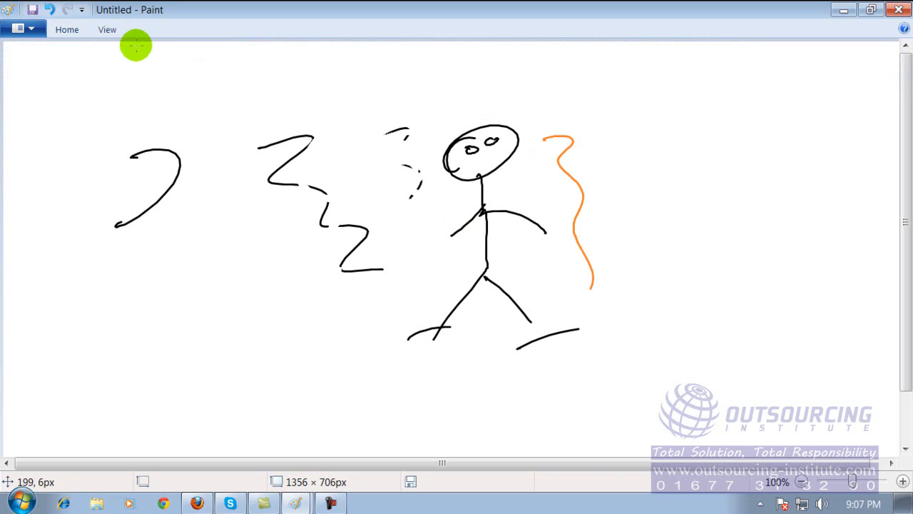
# Step: Choose the Watercolor brush and paint several orange strokes across the canvas
pyautogui.click(68, 30)
pyautogui.click(256, 84)
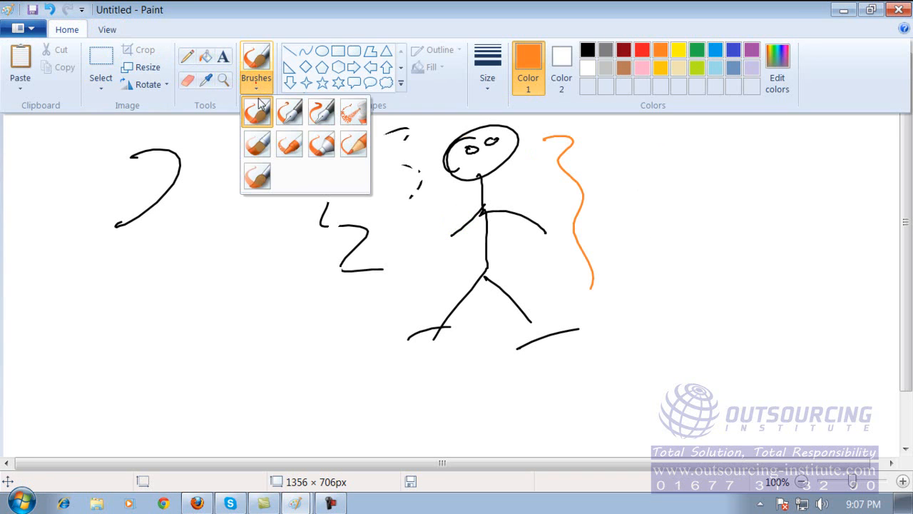
pyautogui.click(259, 177)
pyautogui.moveTo(217, 207)
pyautogui.mouseDown()
pyautogui.moveTo(246, 274)
pyautogui.moveTo(259, 385)
pyautogui.mouseUp()
pyautogui.moveTo(353, 182)
pyautogui.mouseDown()
pyautogui.moveTo(470, 236)
pyautogui.moveTo(492, 407)
pyautogui.mouseUp()
pyautogui.moveTo(471, 182); pyautogui.dragTo(573, 367)
pyautogui.moveTo(596, 168); pyautogui.dragTo(645, 287)
# Step: Draw an orange "3" with the standard brush and a thick orange wavy stroke beside it with the Oil brush
pyautogui.click(68, 30)
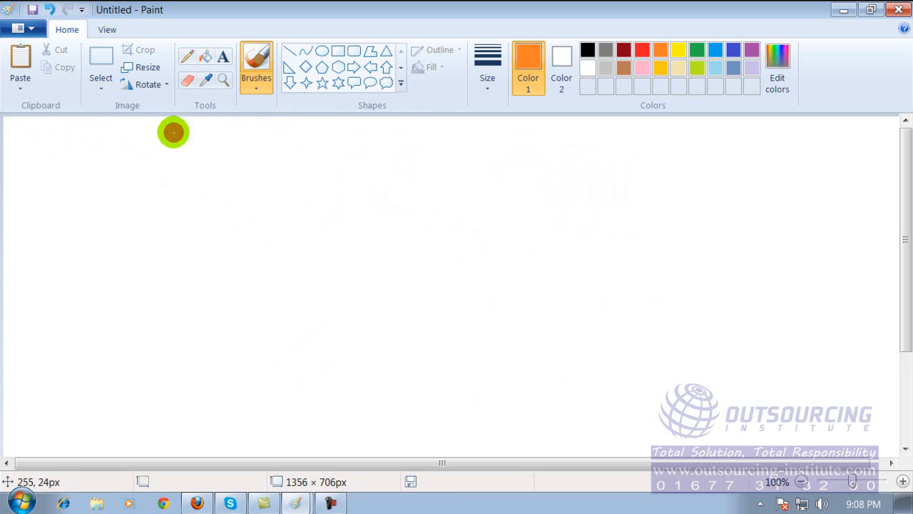
pyautogui.click(256, 84)
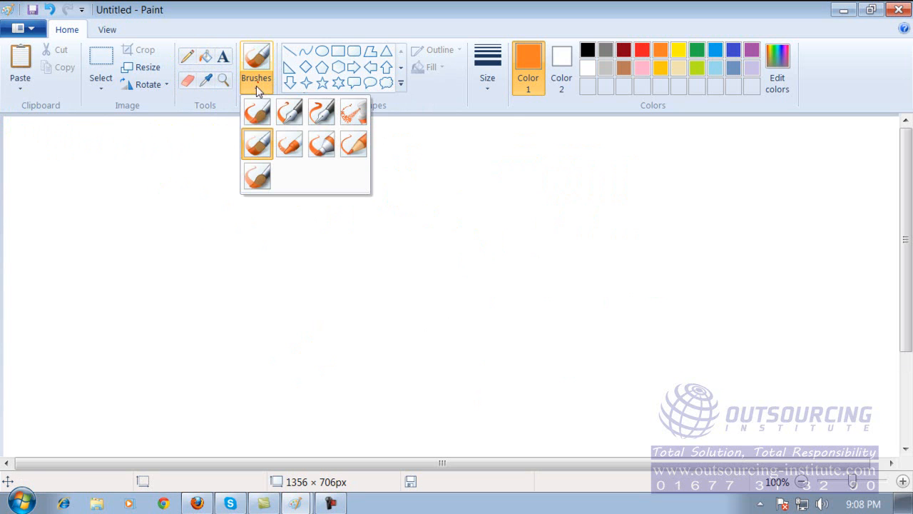
pyautogui.click(254, 120)
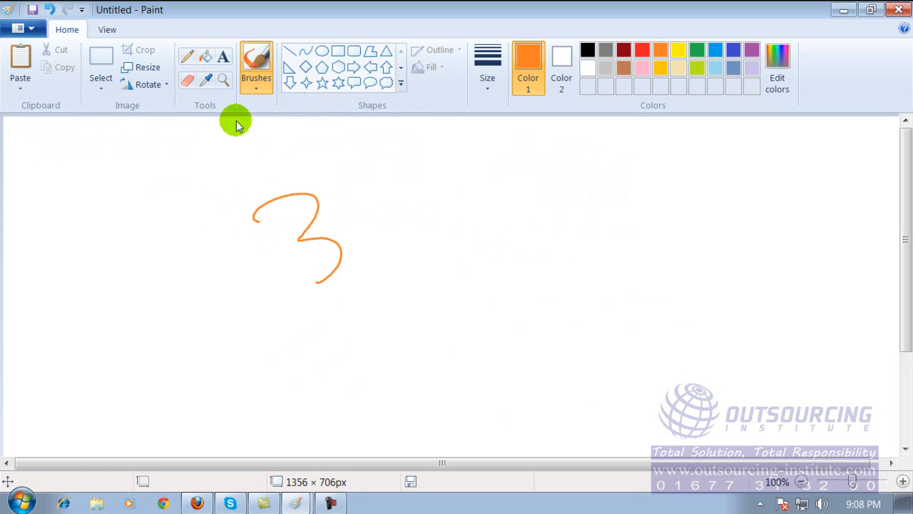
pyautogui.click(255, 80)
pyautogui.click(258, 146)
pyautogui.moveTo(360, 184)
pyautogui.mouseDown()
pyautogui.moveTo(396, 175)
pyautogui.moveTo(403, 328)
pyautogui.mouseUp()
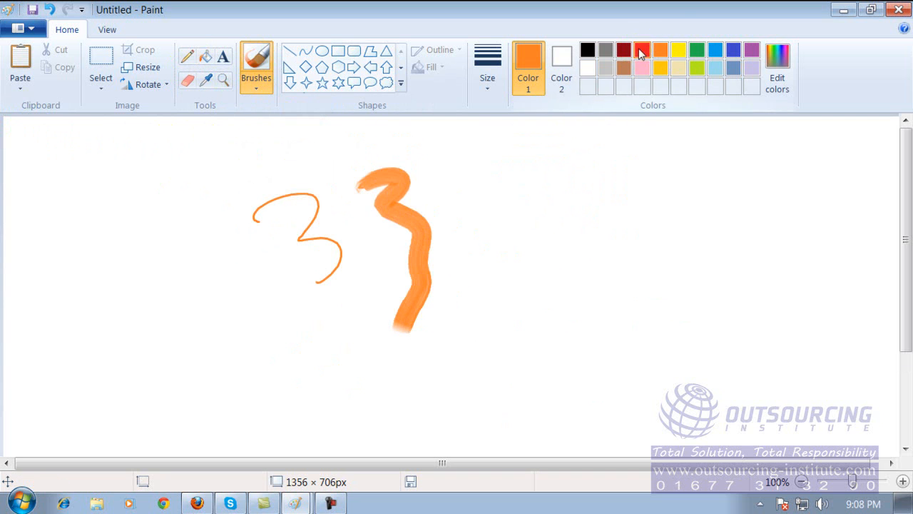
# Step: Paint a red and a green thick wavy stroke to the right of the orange one
pyautogui.click(642, 50)
pyautogui.moveTo(547, 174); pyautogui.dragTo(596, 321)
pyautogui.click(697, 49)
pyautogui.moveTo(652, 157)
pyautogui.mouseDown()
pyautogui.moveTo(674, 196)
pyautogui.moveTo(700, 326)
pyautogui.mouseUp()
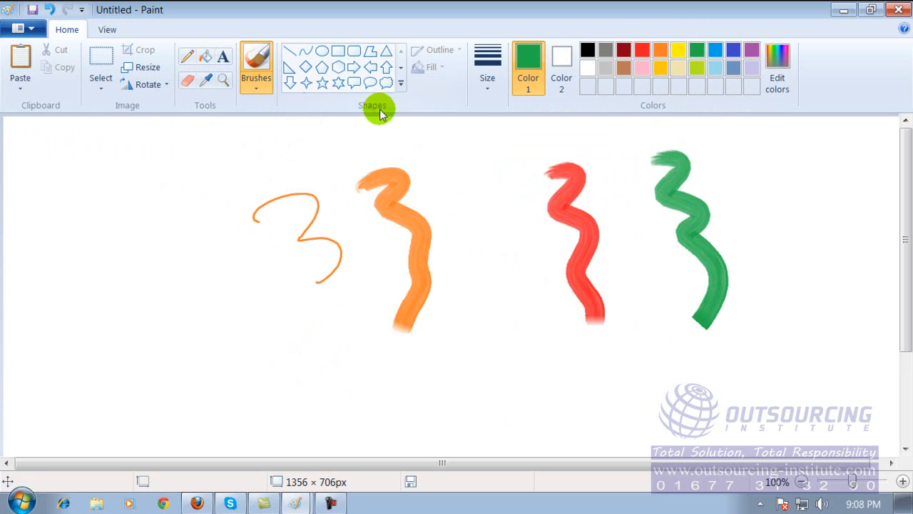
# Step: Draw a thin green wavy line and a green circle with the Pencil, and fill the circle with red
pyautogui.click(187, 56)
pyautogui.moveTo(120, 155)
pyautogui.mouseDown()
pyautogui.moveTo(142, 179)
pyautogui.moveTo(176, 270)
pyautogui.mouseUp()
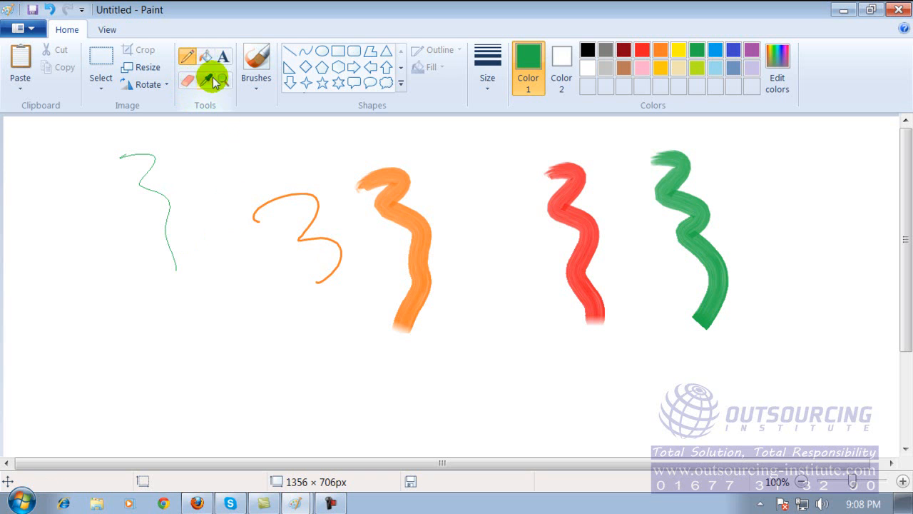
pyautogui.moveTo(214, 148)
pyautogui.mouseDown()
pyautogui.moveTo(180, 191)
pyautogui.moveTo(240, 146)
pyautogui.moveTo(196, 149)
pyautogui.moveTo(192, 159)
pyautogui.mouseUp()
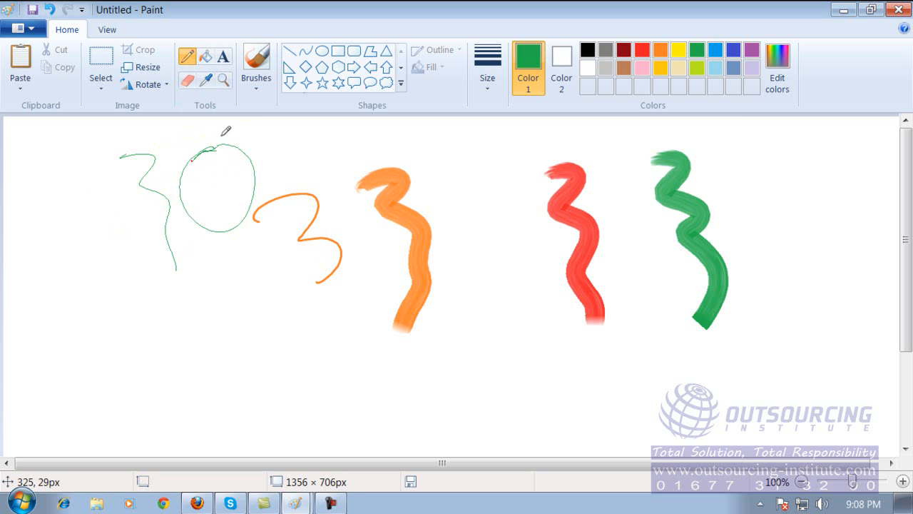
pyautogui.click(206, 57)
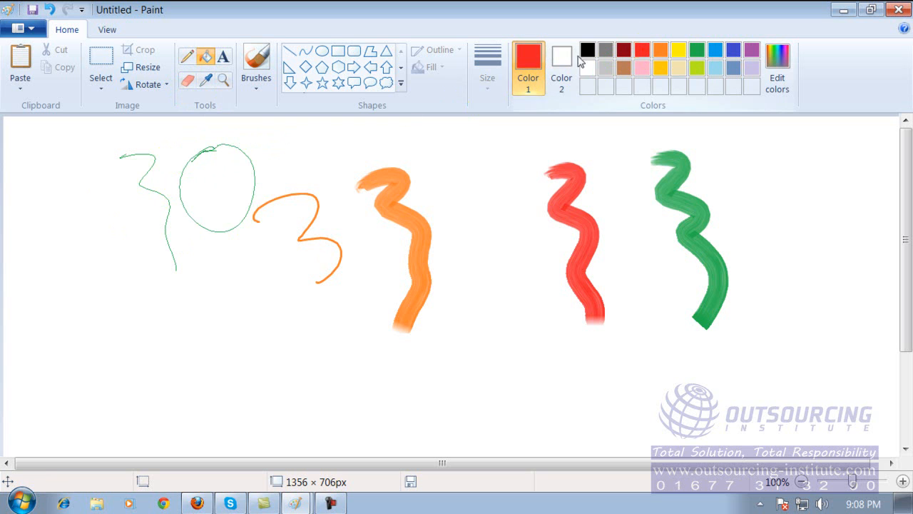
pyautogui.click(220, 181)
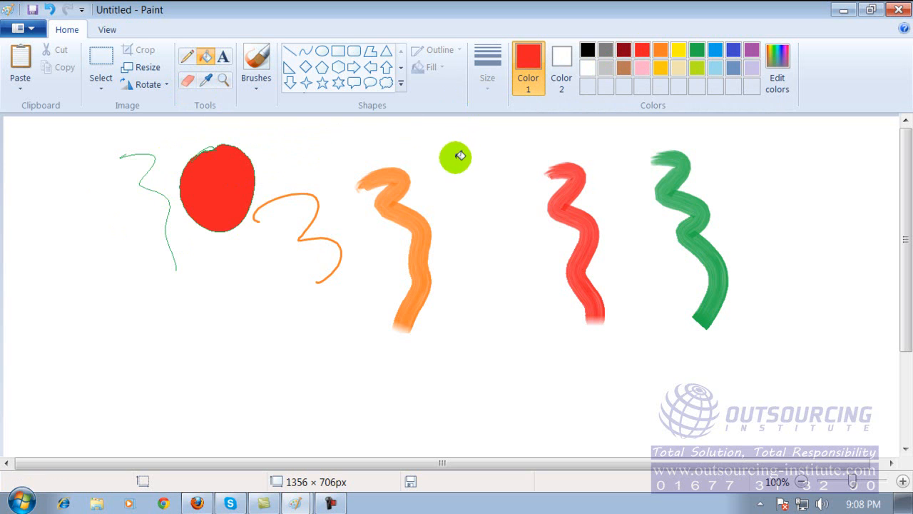
# Step: Draw a larger red circle outline with the Pencil below the red circle and fill it with green
pyautogui.click(187, 56)
pyautogui.moveTo(175, 328)
pyautogui.mouseDown()
pyautogui.moveTo(258, 280)
pyautogui.moveTo(174, 320)
pyautogui.moveTo(191, 303)
pyautogui.mouseUp()
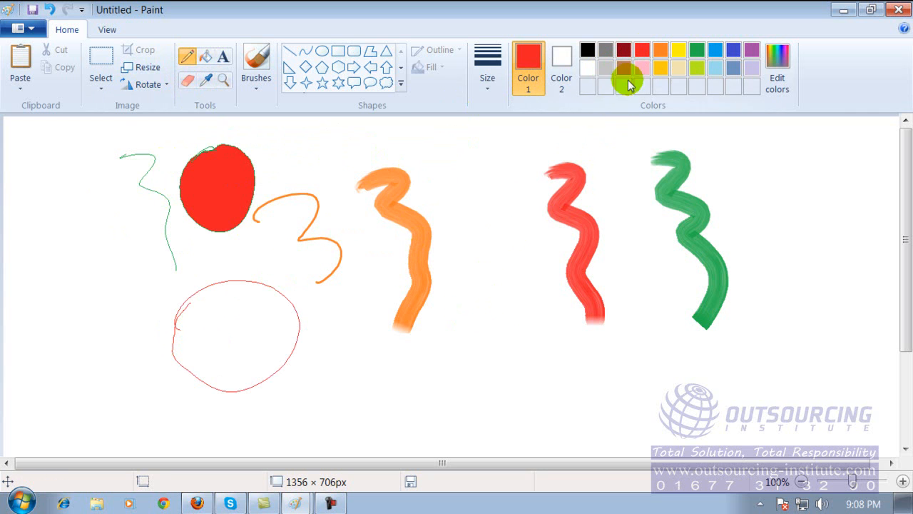
pyautogui.click(698, 52)
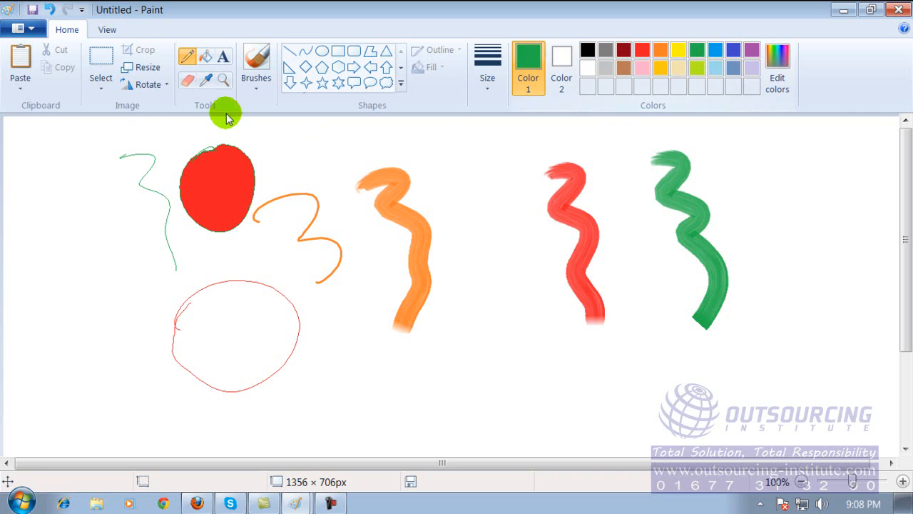
pyautogui.click(206, 57)
pyautogui.click(250, 347)
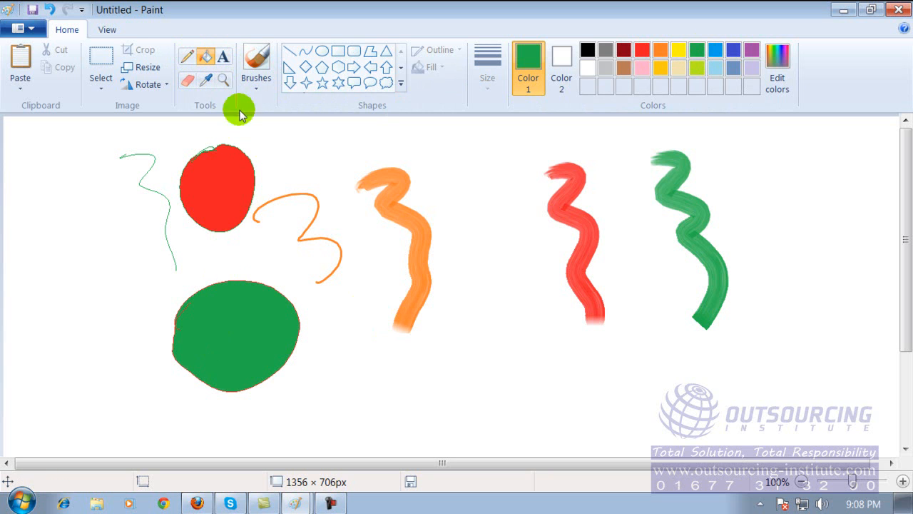
# Step: Add the white text "Bangladesh" inside the green circle
pyautogui.click(212, 334)
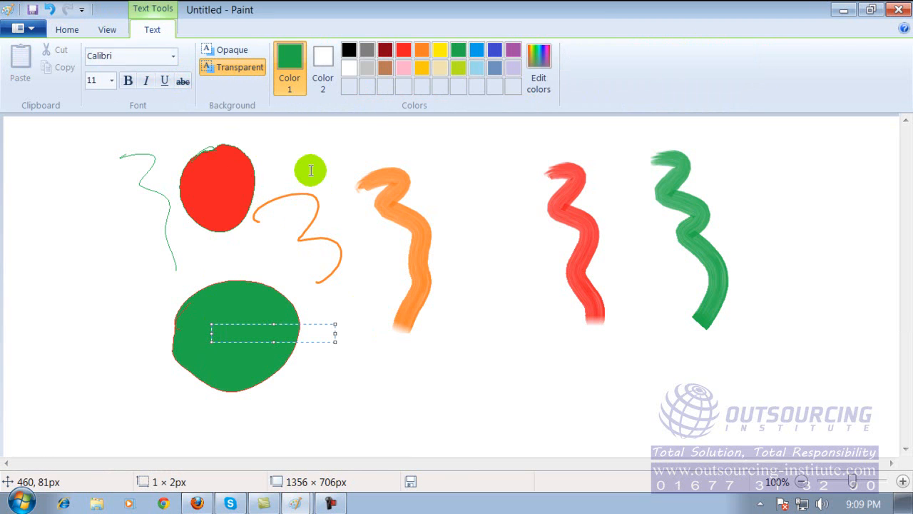
pyautogui.click(365, 50)
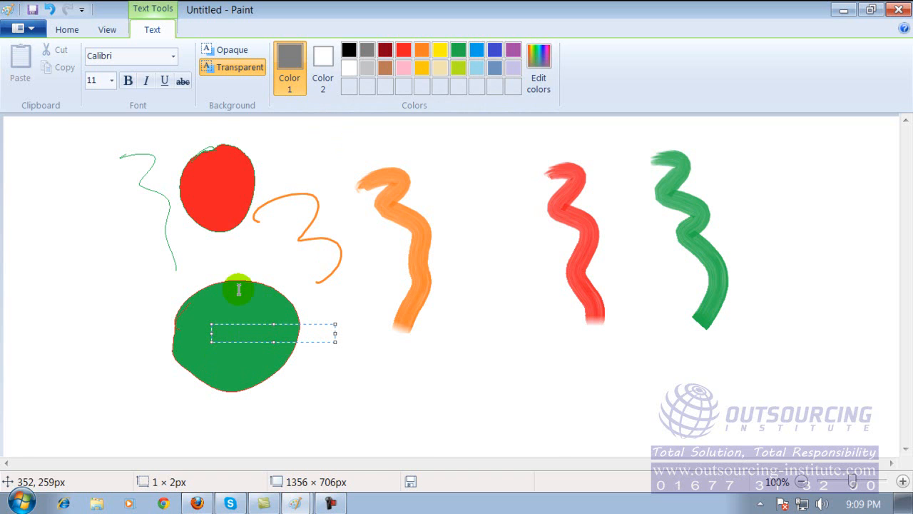
pyautogui.click(385, 51)
pyautogui.click(350, 69)
pyautogui.write('fa')
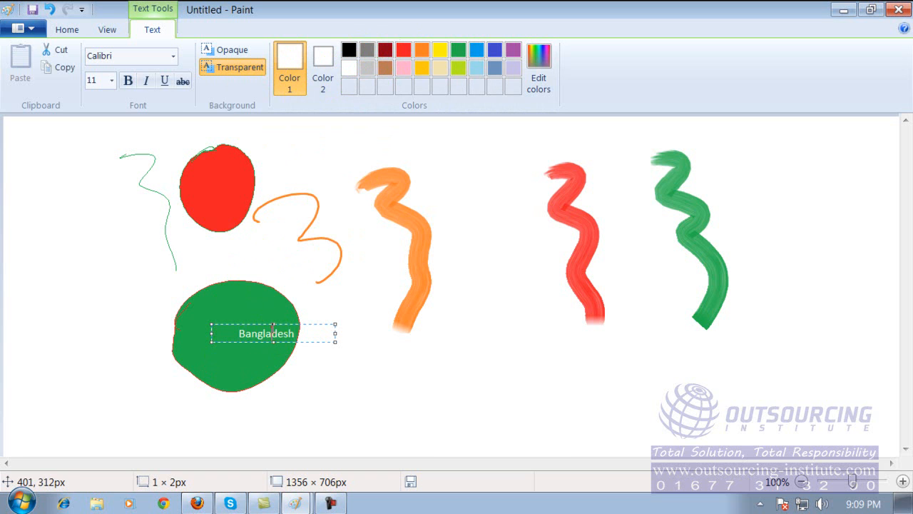
# Step: Try to reselect the placed "Bangladesh" text and move it further inside the green circle
pyautogui.click(321, 330)
pyautogui.click(252, 381)
pyautogui.click(257, 336)
pyautogui.click(237, 335)
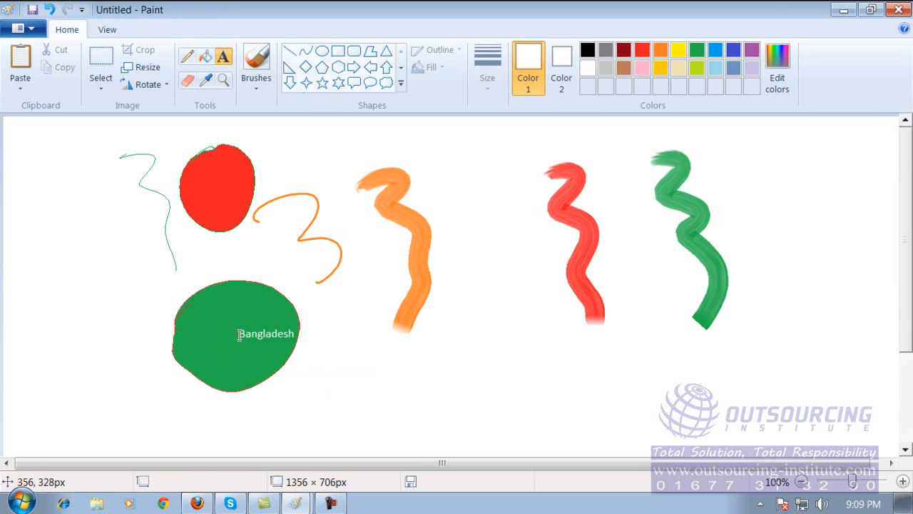
pyautogui.moveTo(236, 333); pyautogui.dragTo(281, 333)
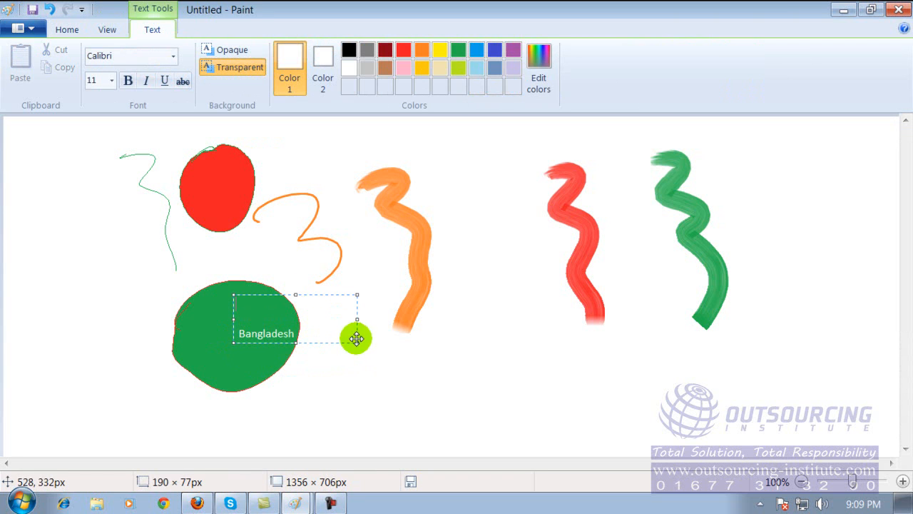
pyautogui.moveTo(356, 341); pyautogui.dragTo(311, 353)
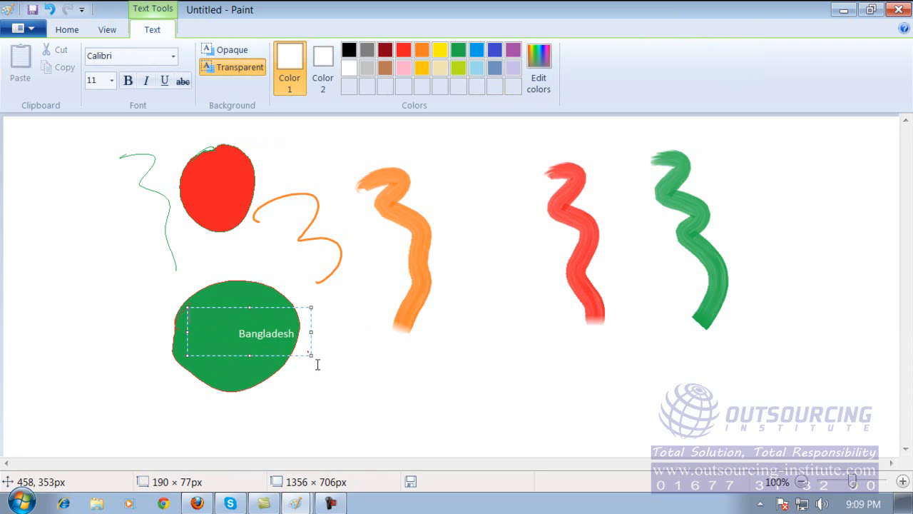
pyautogui.moveTo(324, 345); pyautogui.dragTo(306, 359)
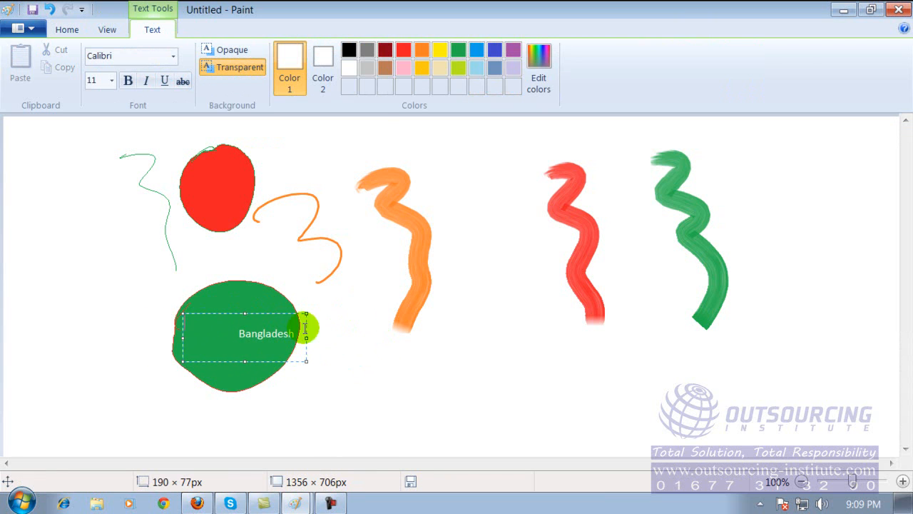
# Step: Use the Eraser to remove the lower part of the red circle and scratch a white zigzag through the green circle
pyautogui.click(75, 32)
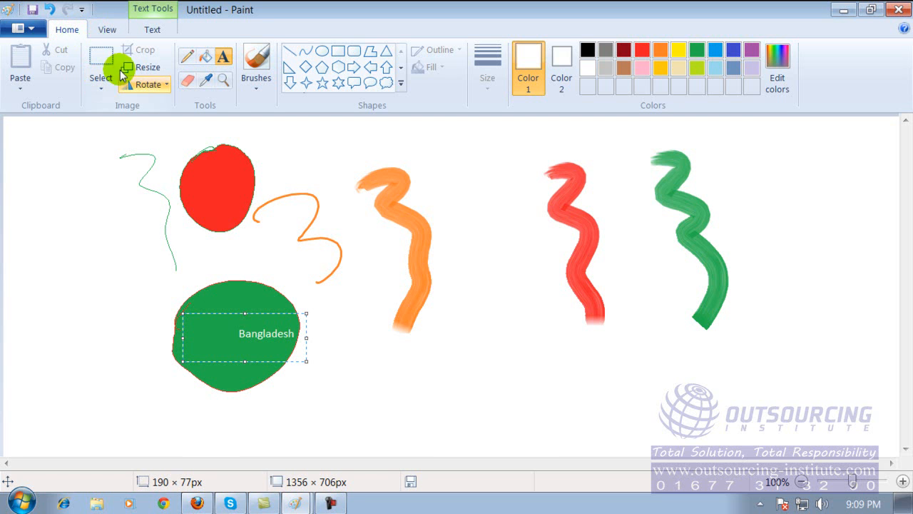
pyautogui.click(188, 82)
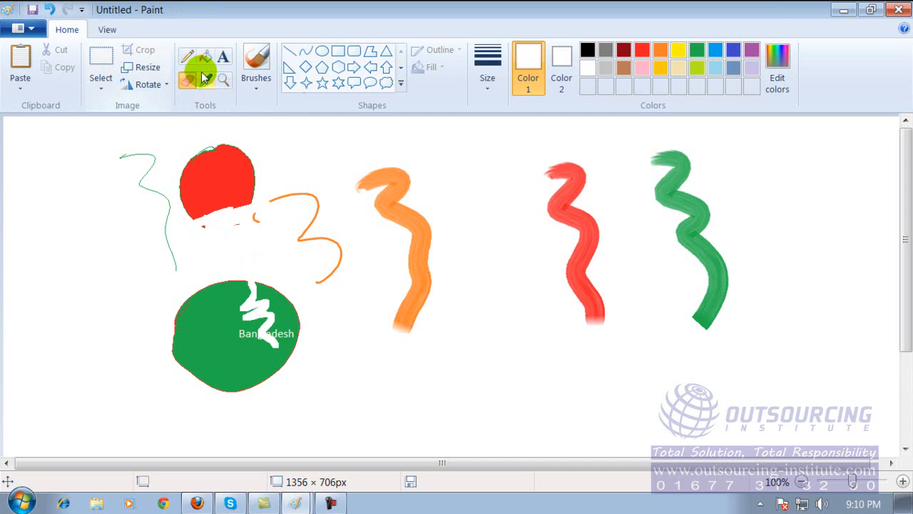
# Step: Draw a down arrow of about 151 × 288 px between the thick orange and red strokes and give it a red outline
pyautogui.click(257, 86)
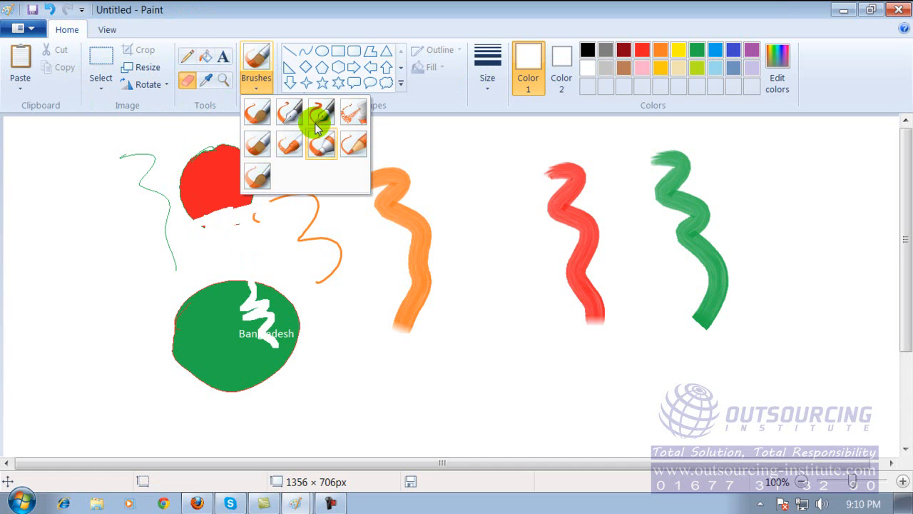
pyautogui.click(416, 148)
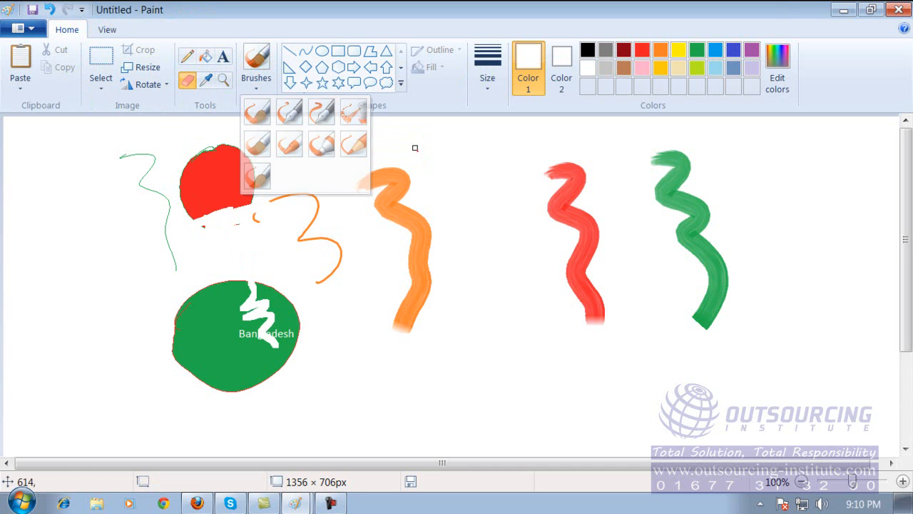
pyautogui.click(292, 85)
pyautogui.moveTo(453, 156); pyautogui.dragTo(555, 347)
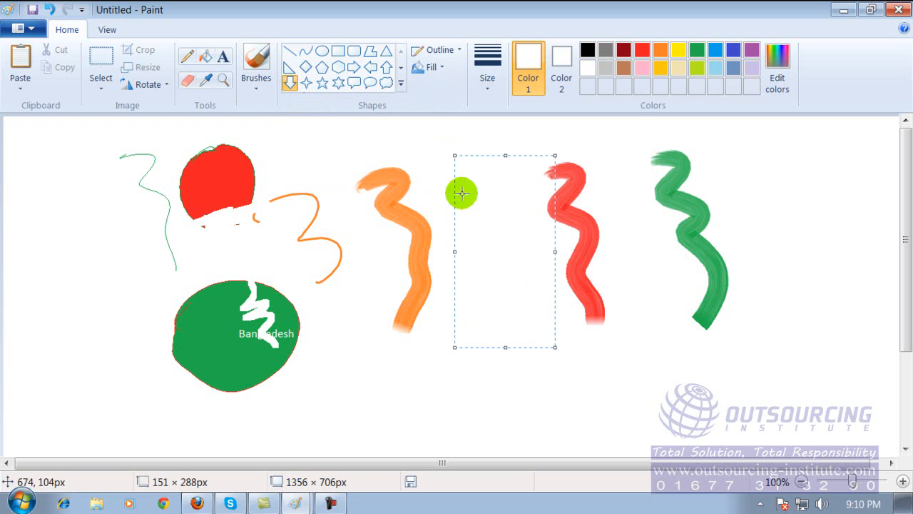
pyautogui.click(642, 50)
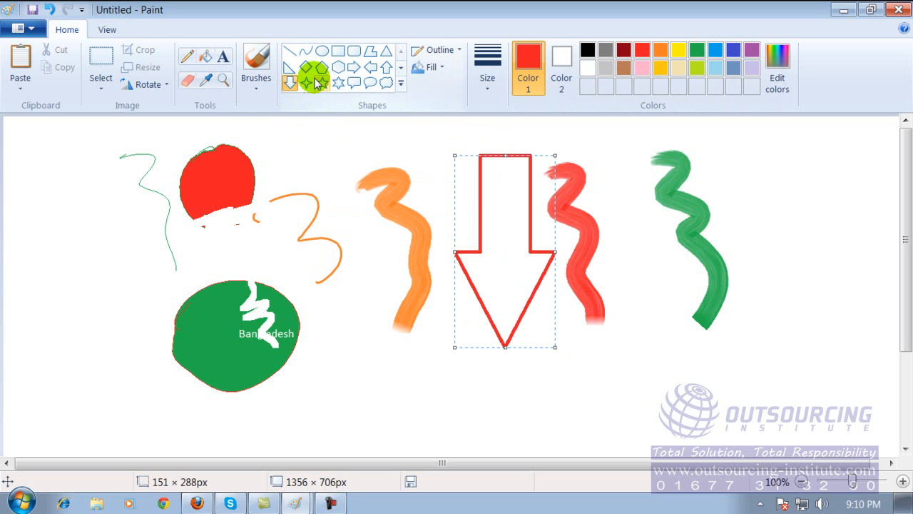
# Step: Draw a red-outlined right arrow of about 231 × 145 px below the thin green wavy line and fill it with dark red
pyautogui.click(354, 69)
pyautogui.moveTo(45, 199); pyautogui.dragTo(199, 298)
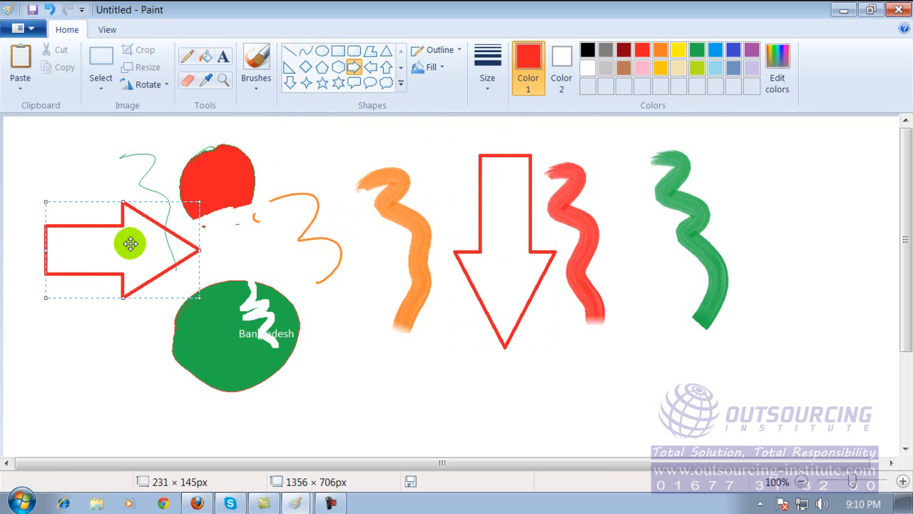
pyautogui.click(210, 60)
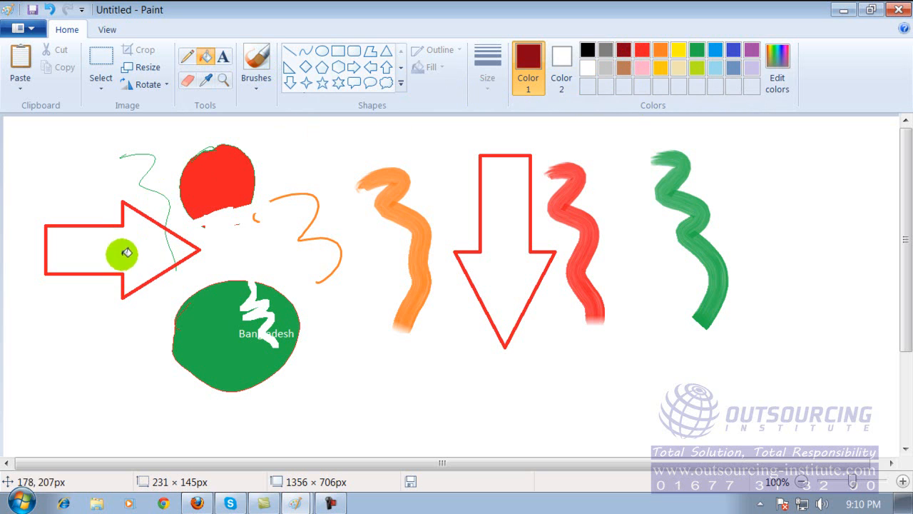
pyautogui.click(119, 252)
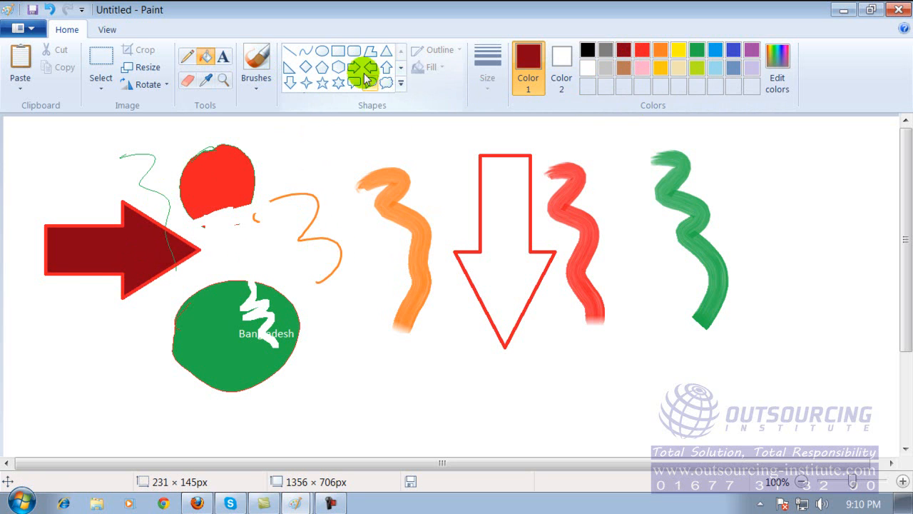
# Step: Draw a heart of about 261 × 215 px beside the green circle, give it an orange outline and fill it with orange
pyautogui.click(400, 83)
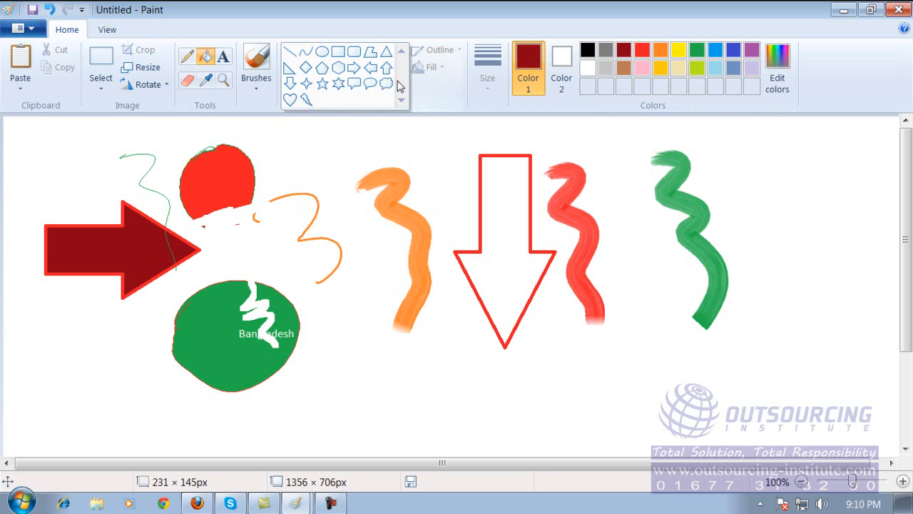
pyautogui.click(290, 99)
pyautogui.moveTo(312, 301)
pyautogui.mouseDown()
pyautogui.moveTo(347, 313)
pyautogui.moveTo(488, 449)
pyautogui.mouseUp()
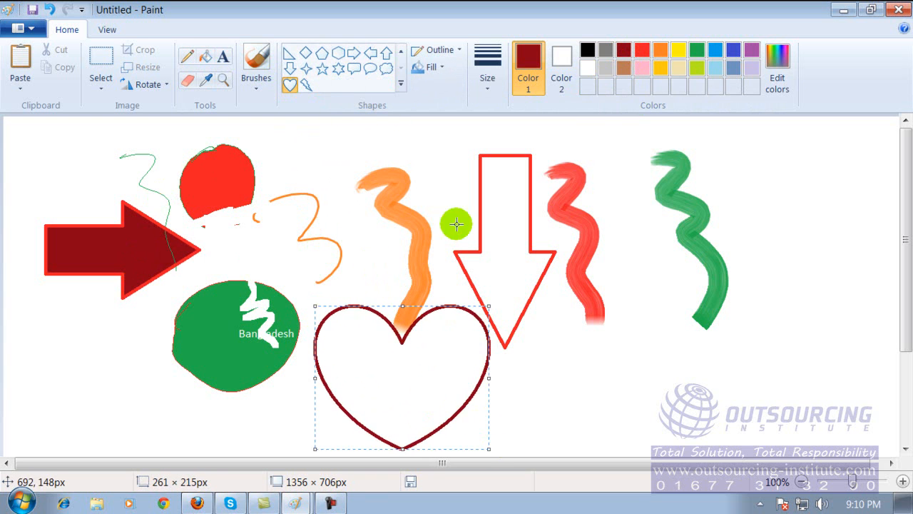
pyautogui.click(661, 50)
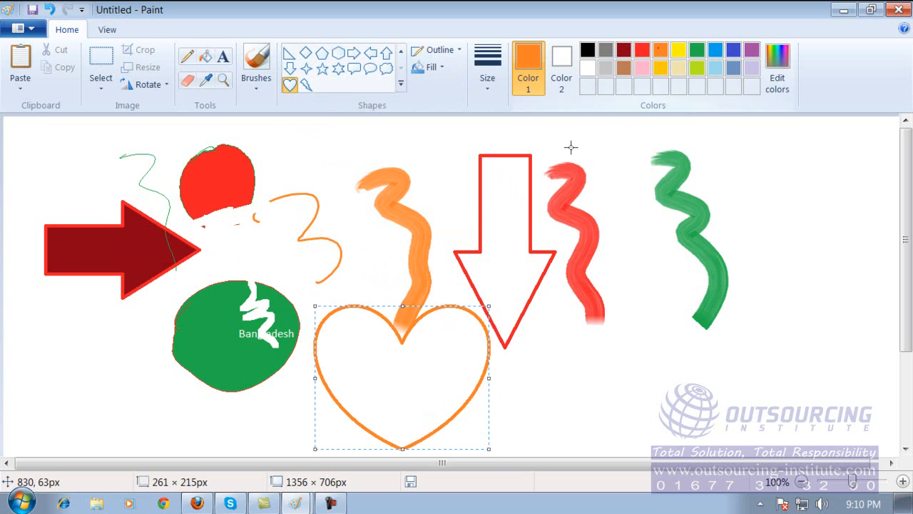
pyautogui.click(211, 56)
pyautogui.click(403, 376)
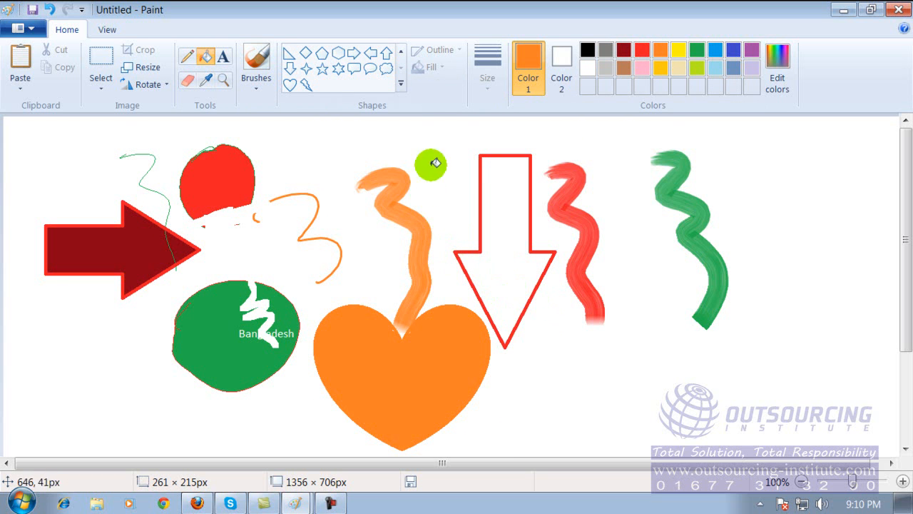
pyautogui.click(400, 85)
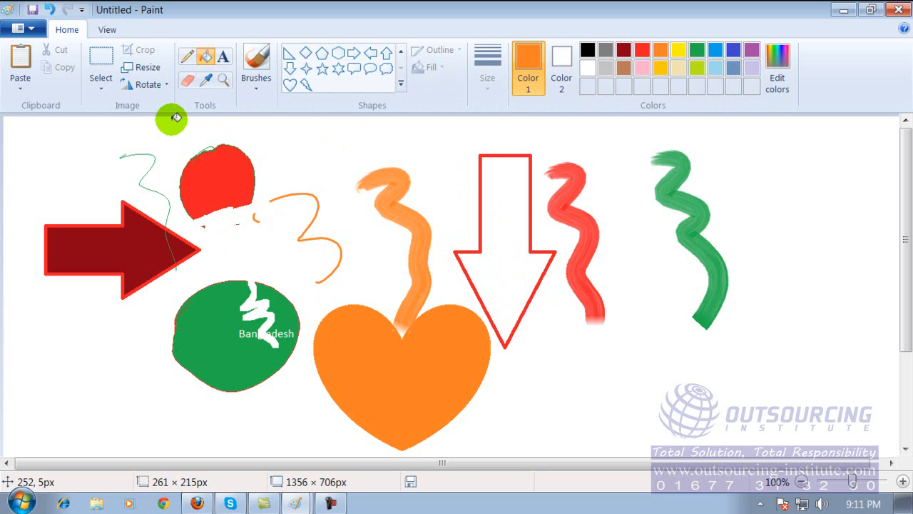
# Step: Open the picture index.jpg from My Pictures without saving the drawing, and enlarge its canvas to about 438 × 333 px
pyautogui.click(33, 34)
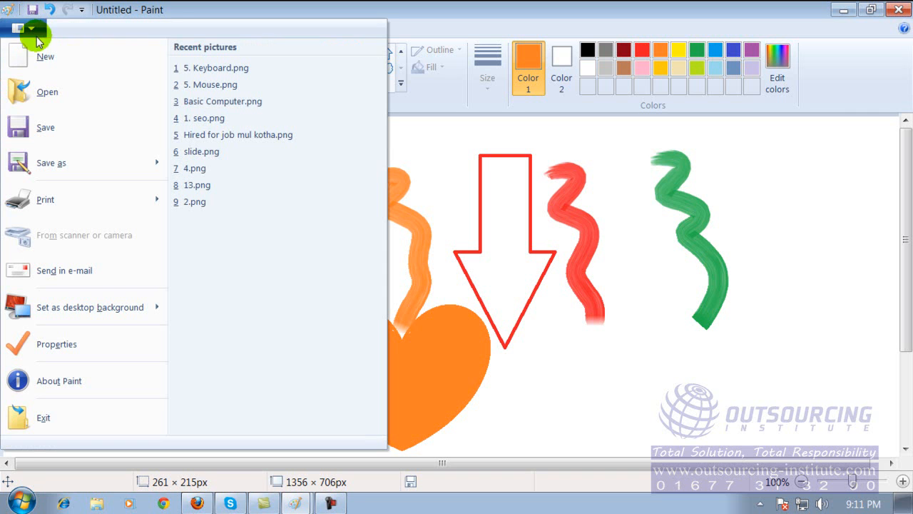
pyautogui.click(47, 94)
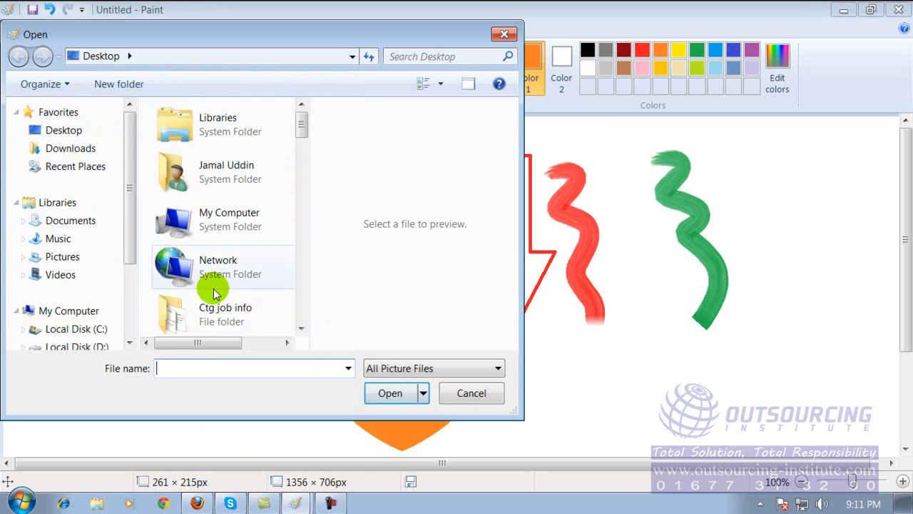
pyautogui.click(68, 133)
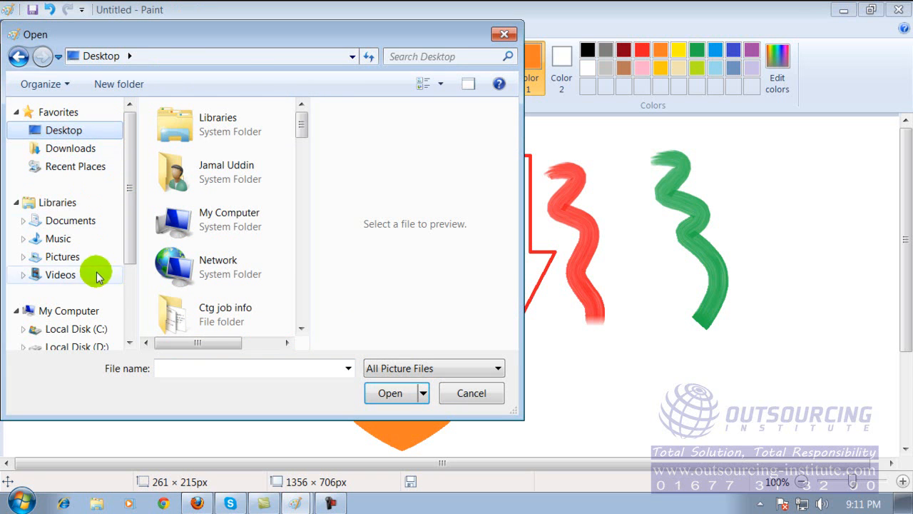
pyautogui.click(66, 259)
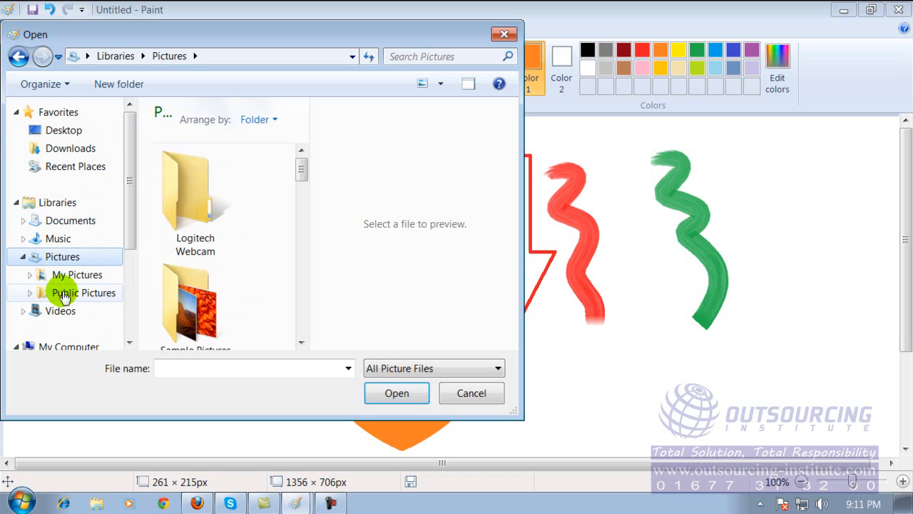
pyautogui.moveTo(129, 182); pyautogui.dragTo(130, 267)
pyautogui.click(89, 266)
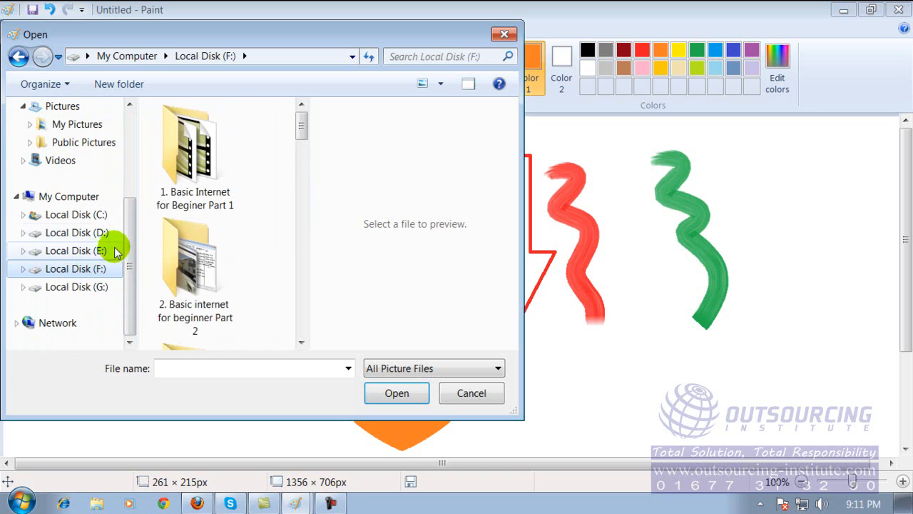
pyautogui.click(98, 250)
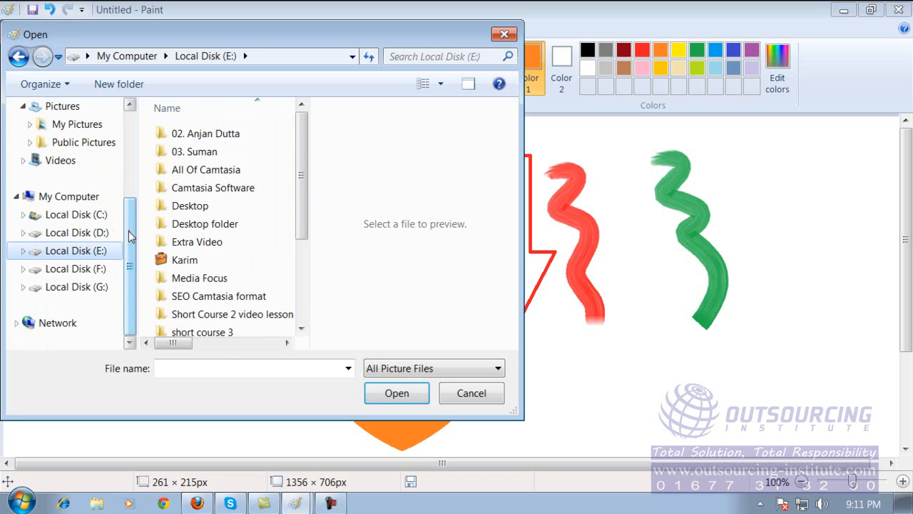
pyautogui.moveTo(129, 228); pyautogui.dragTo(135, 198)
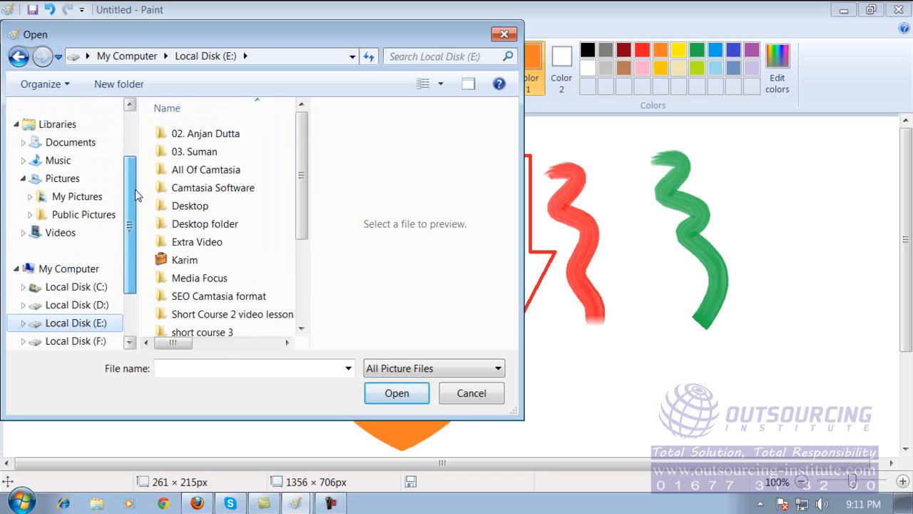
pyautogui.click(81, 198)
pyautogui.moveTo(302, 169); pyautogui.dragTo(292, 235)
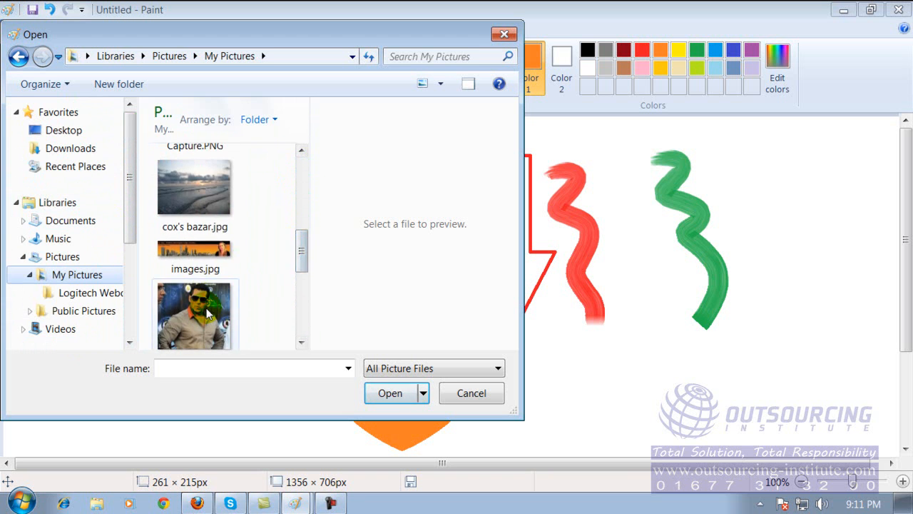
pyautogui.doubleClick(208, 300)
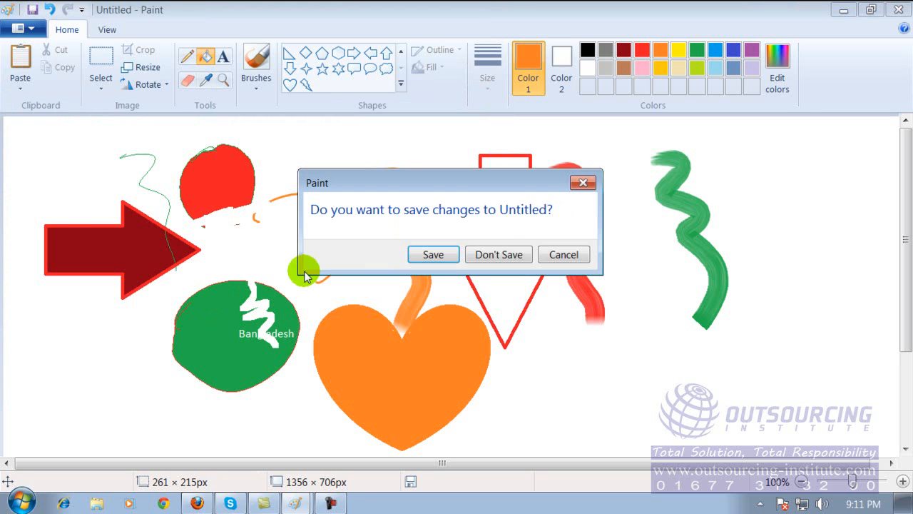
pyautogui.click(492, 255)
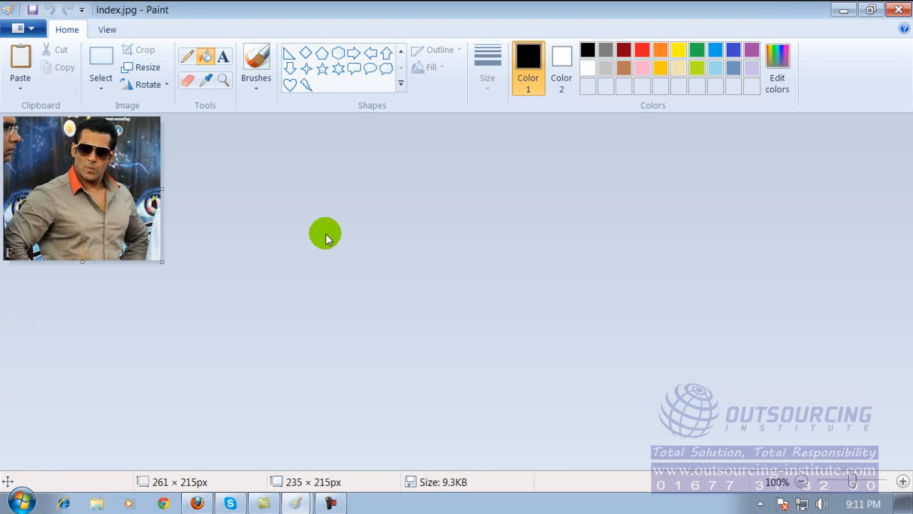
pyautogui.moveTo(161, 261); pyautogui.dragTo(297, 340)
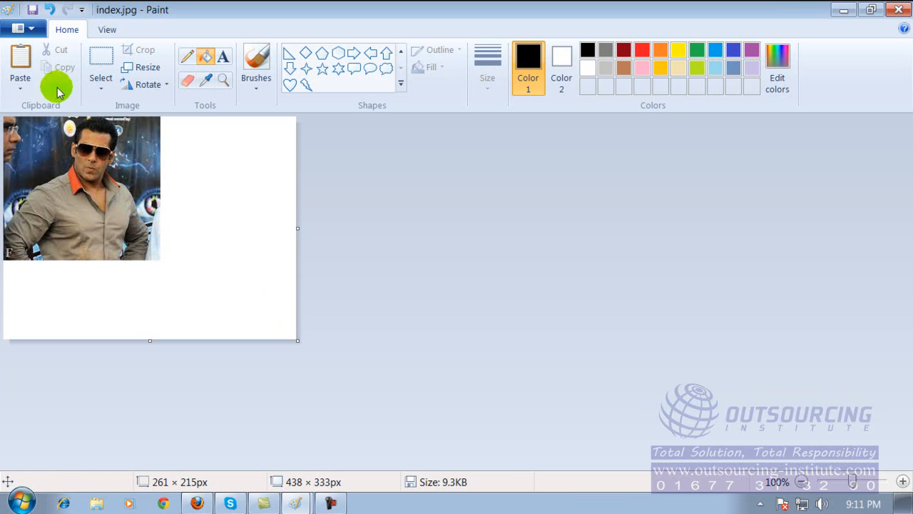
# Step: Open outsourcing Banner.png from the Desktop without saving the changes to index.jpg
pyautogui.click(30, 28)
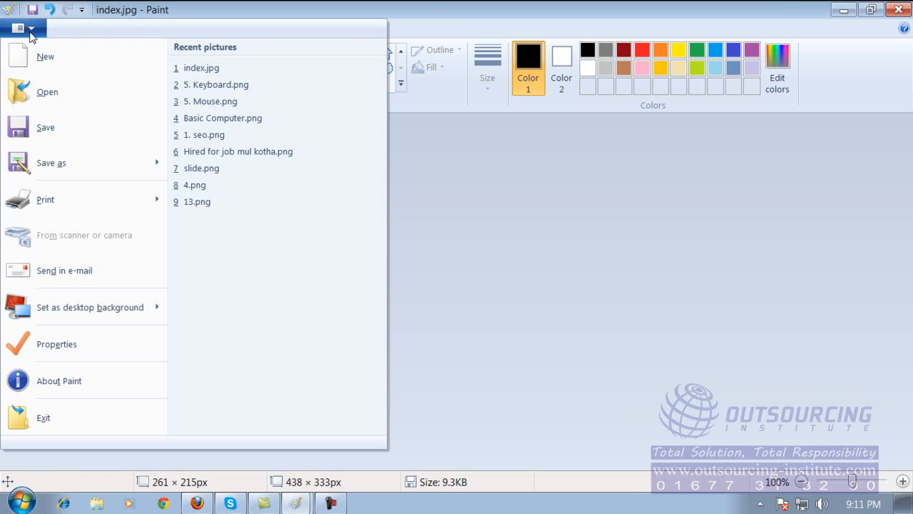
pyautogui.click(50, 93)
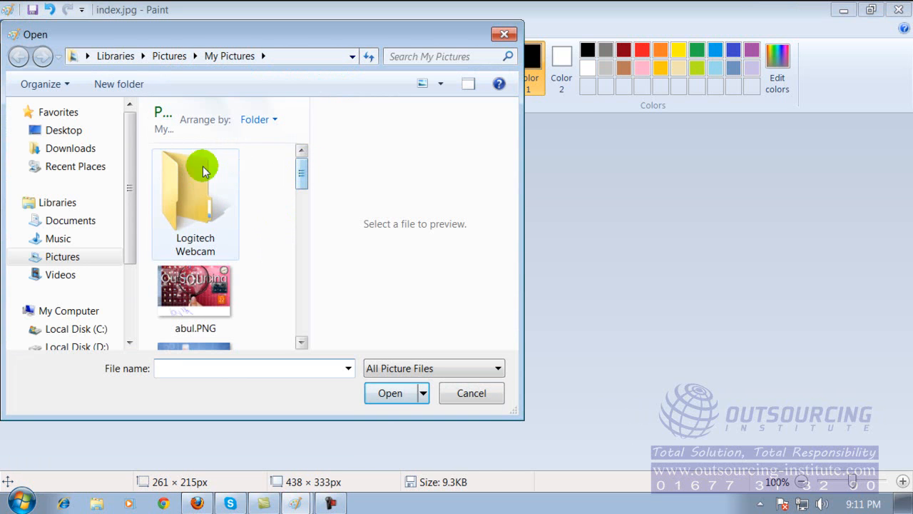
pyautogui.click(68, 129)
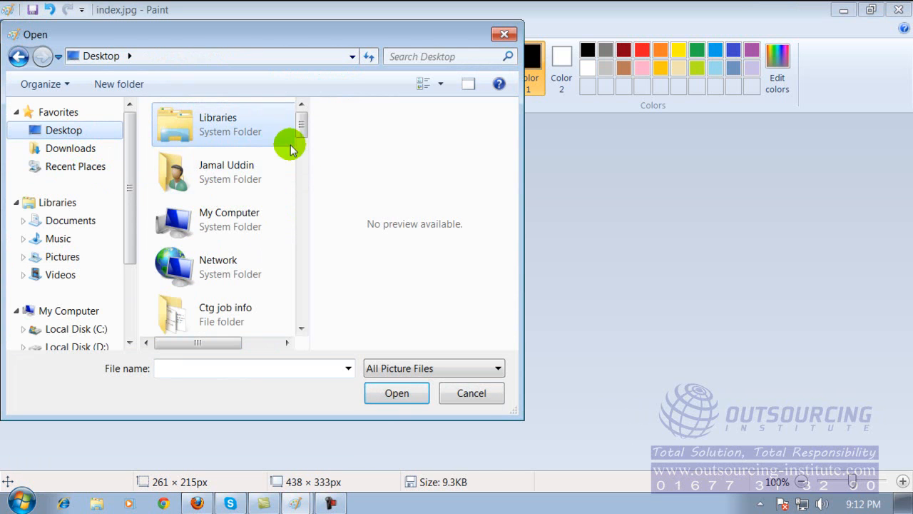
pyautogui.moveTo(301, 129); pyautogui.dragTo(268, 314)
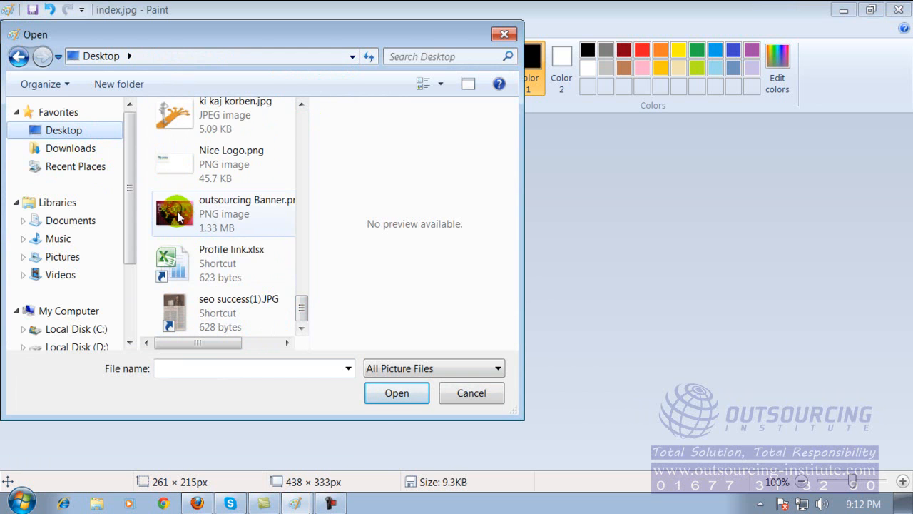
pyautogui.doubleClick(179, 217)
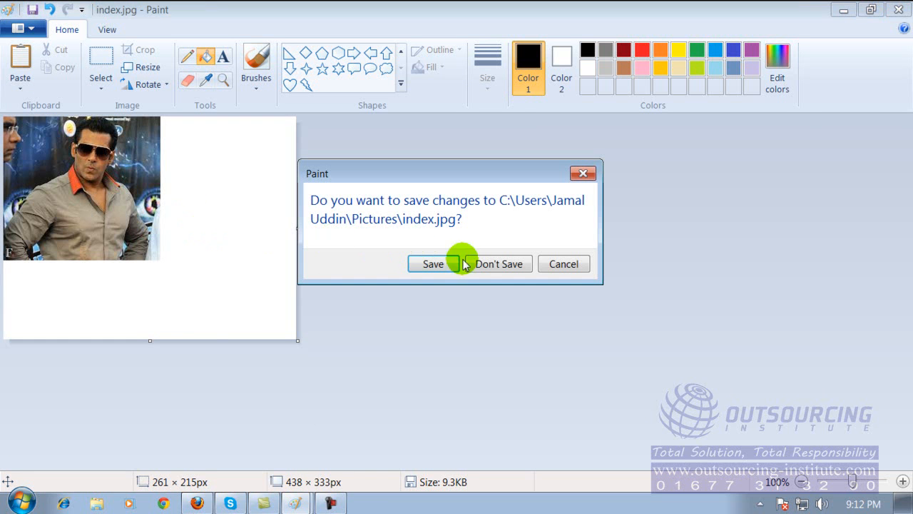
pyautogui.click(481, 263)
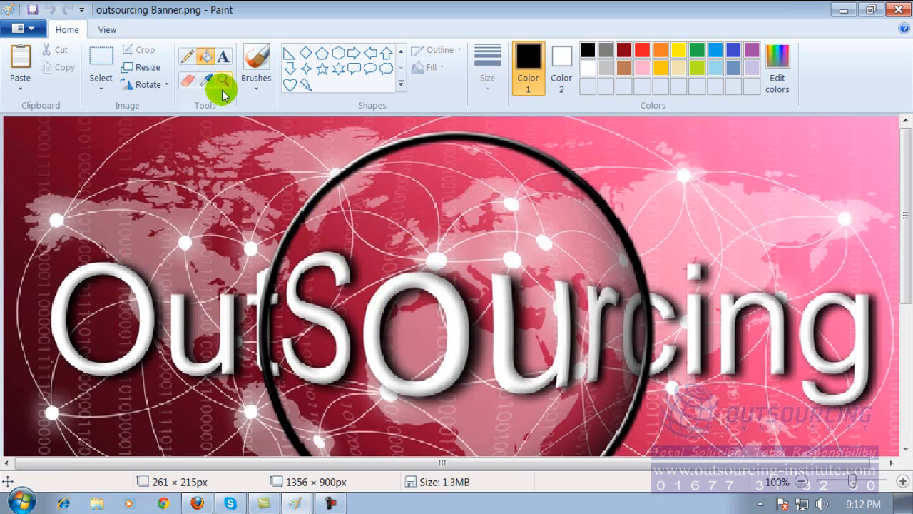
# Step: Paint green brush strokes over the letters O, u, S and o of the banner, plus a wavy stroke over the r
pyautogui.click(254, 63)
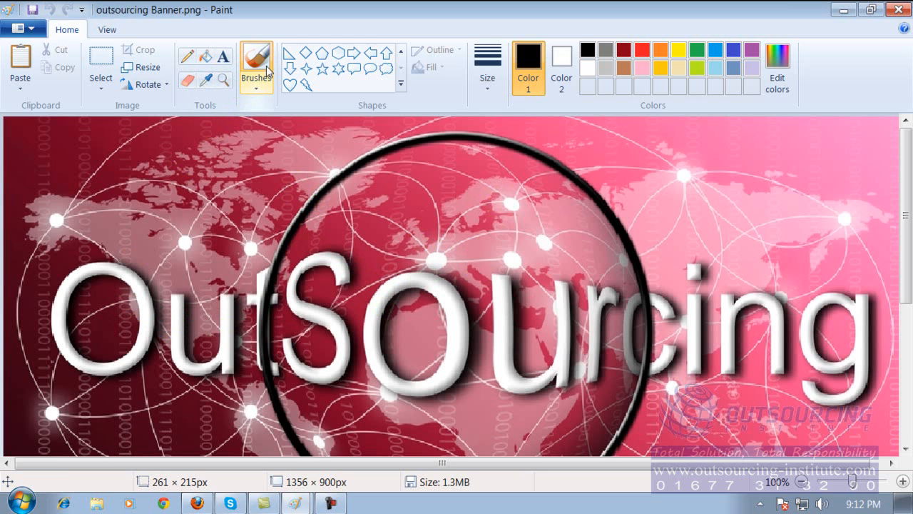
pyautogui.click(696, 50)
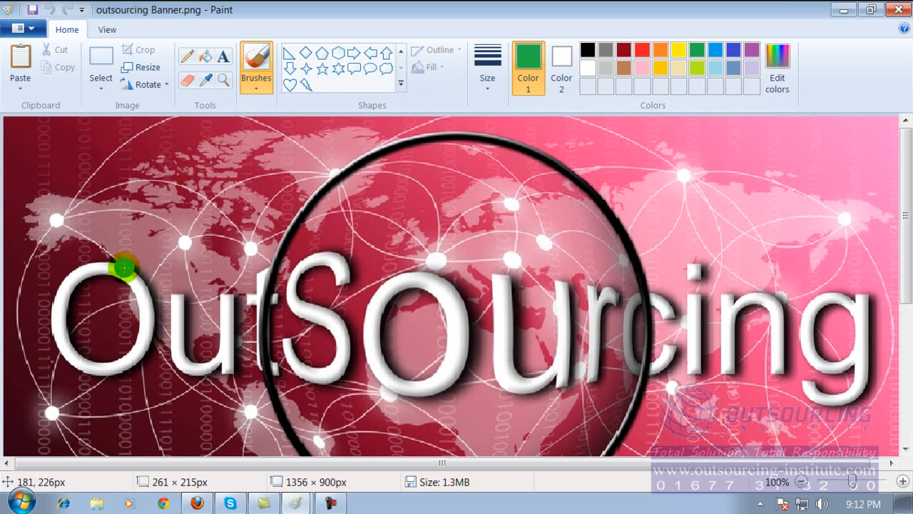
pyautogui.moveTo(61, 293)
pyautogui.mouseDown()
pyautogui.moveTo(64, 351)
pyautogui.moveTo(146, 337)
pyautogui.moveTo(127, 272)
pyautogui.moveTo(55, 279)
pyautogui.mouseUp()
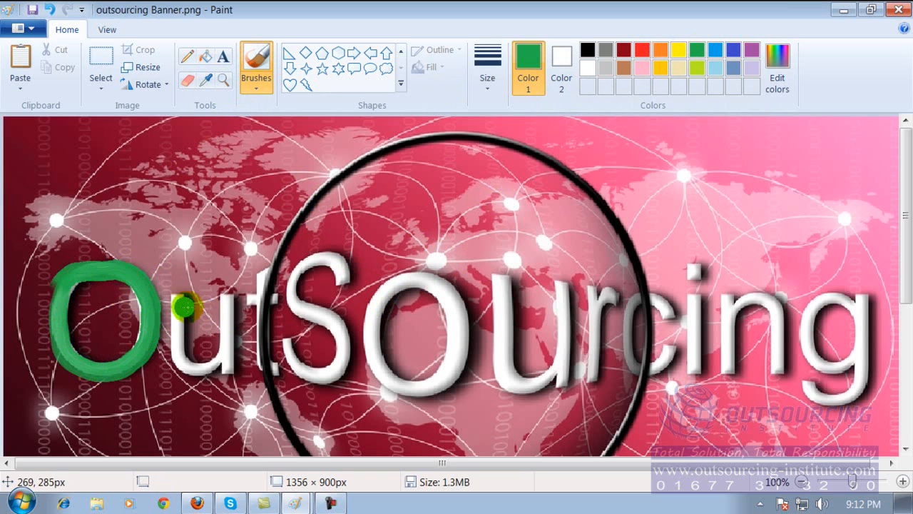
pyautogui.moveTo(190, 368)
pyautogui.mouseDown()
pyautogui.moveTo(224, 302)
pyautogui.moveTo(278, 327)
pyautogui.moveTo(260, 292)
pyautogui.moveTo(318, 304)
pyautogui.moveTo(334, 254)
pyautogui.moveTo(340, 339)
pyautogui.moveTo(293, 368)
pyautogui.mouseUp()
pyautogui.moveTo(409, 322)
pyautogui.mouseDown()
pyautogui.moveTo(409, 282)
pyautogui.moveTo(453, 345)
pyautogui.mouseUp()
pyautogui.moveTo(541, 211); pyautogui.dragTo(551, 368)
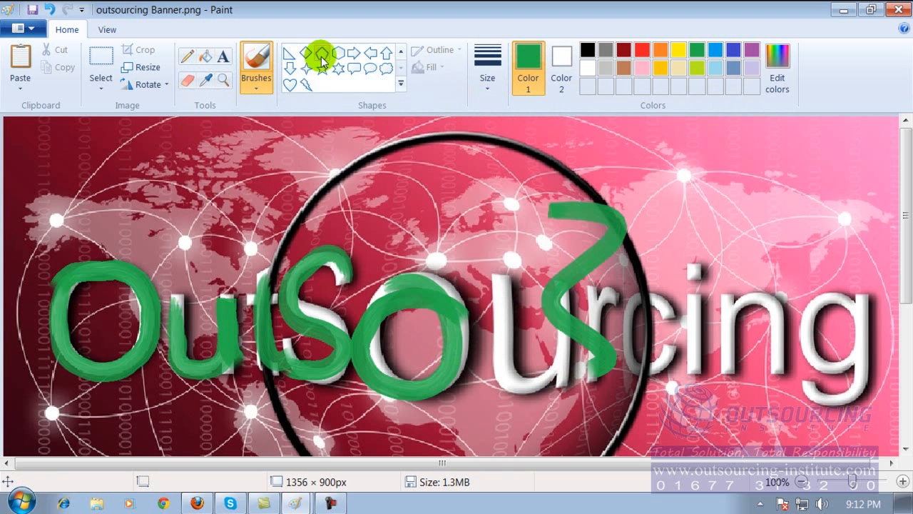
# Step: Draw a red-outlined down arrow of about 127 × 160 px inside the banner's magnifier circle, above the lettering
pyautogui.click(290, 68)
pyautogui.moveTo(443, 141); pyautogui.dragTo(534, 257)
pyautogui.click(642, 49)
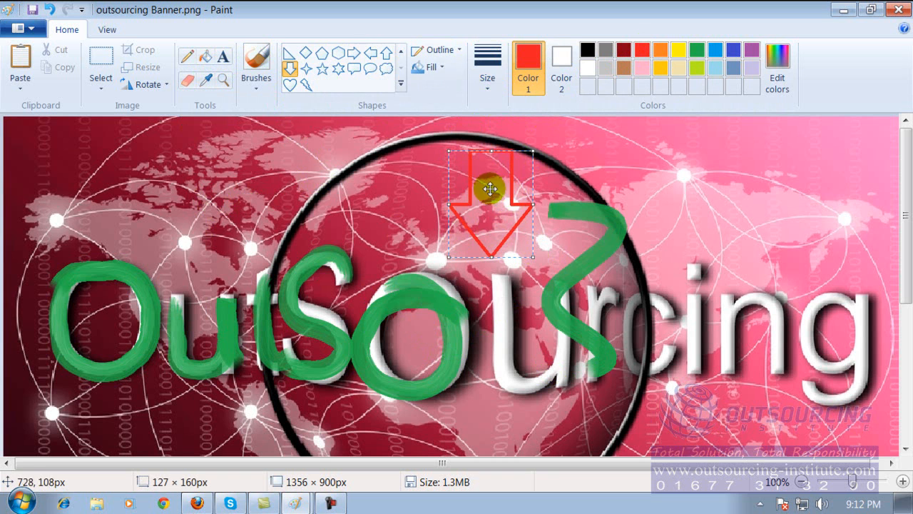
pyautogui.click(200, 63)
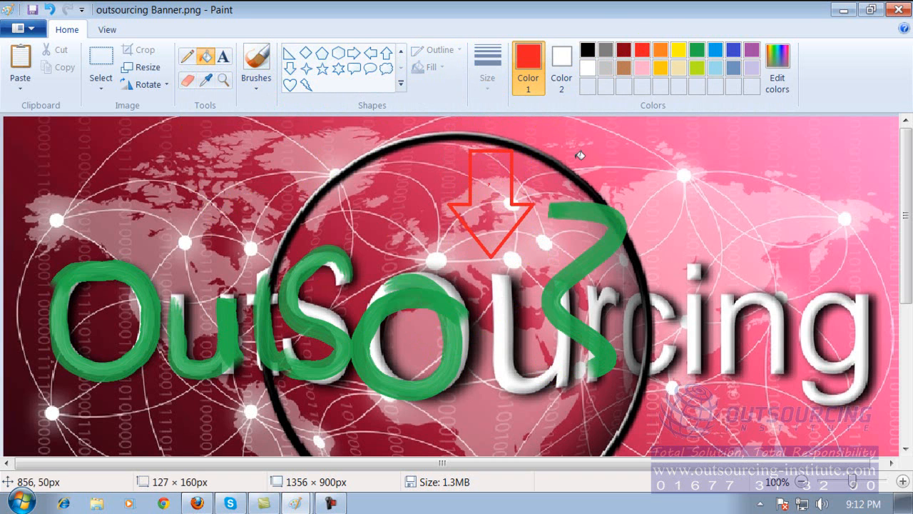
pyautogui.click(660, 49)
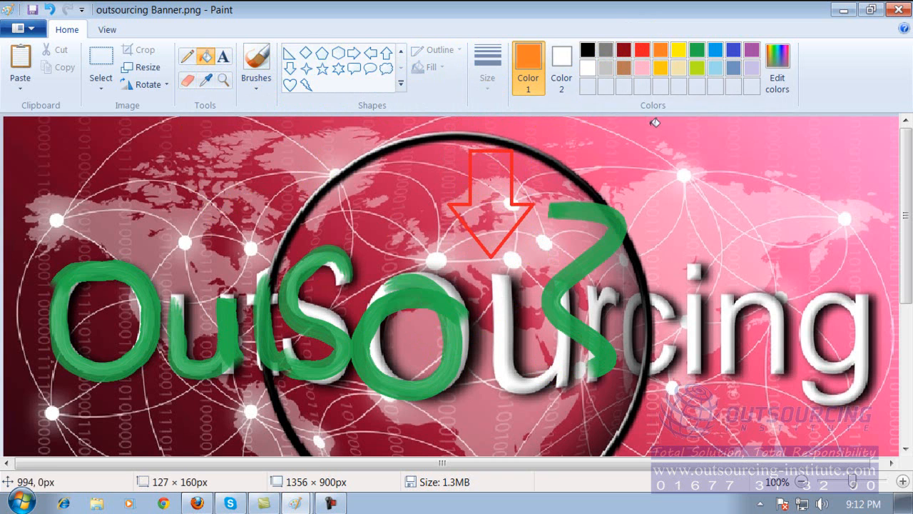
# Step: Add a text line above the lettering with "fgdgdgd" in green, "dfggsg" in red and "sdggsgsdg" in white
pyautogui.click(697, 50)
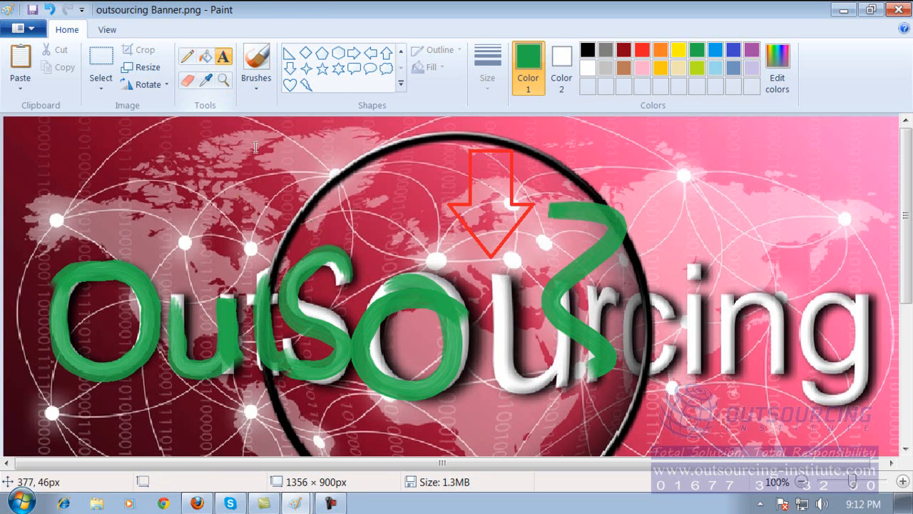
pyautogui.click(253, 190)
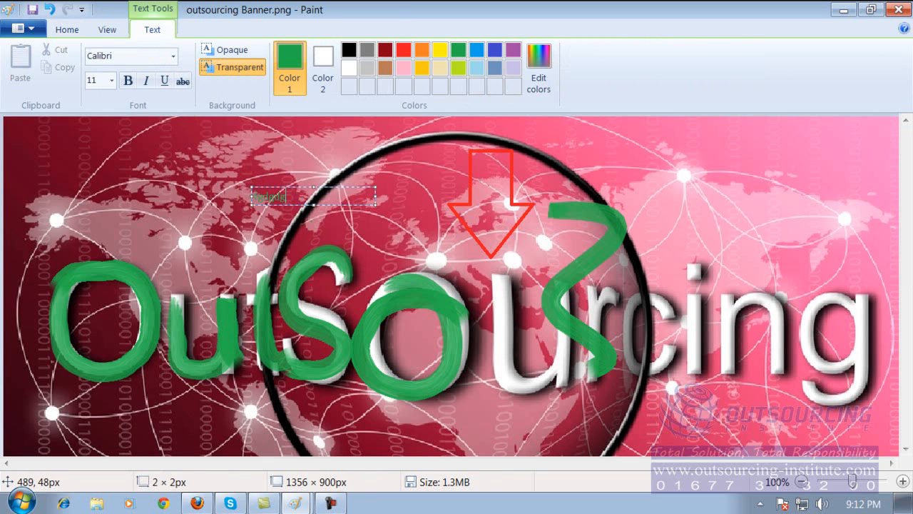
pyautogui.click(403, 49)
pyautogui.write('dfgdfsg')
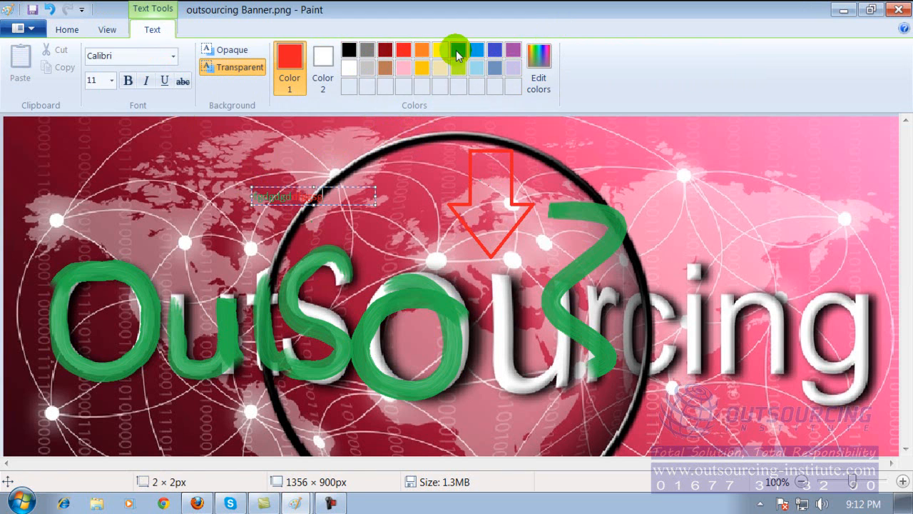
pyautogui.click(345, 68)
pyautogui.write('sdggsgsdg')
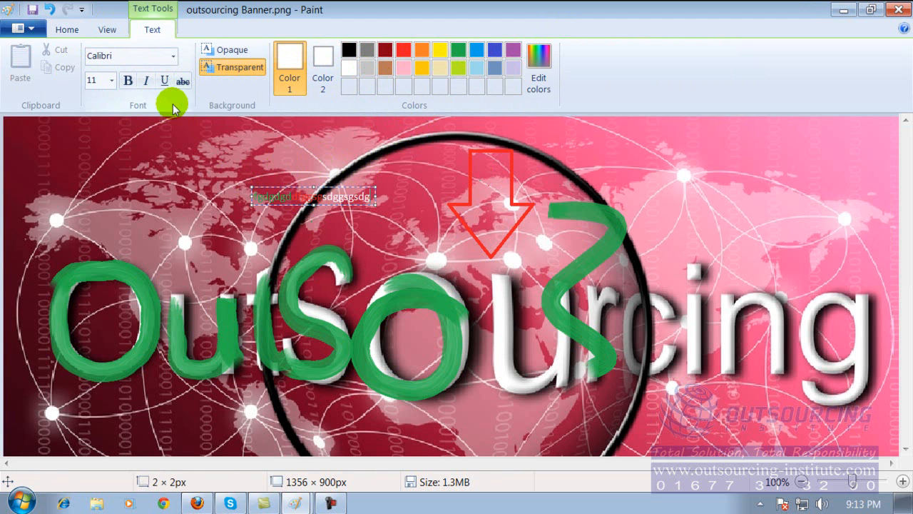
# Step: Change the font of the whole text line to Blackadder ITC
pyautogui.click(173, 56)
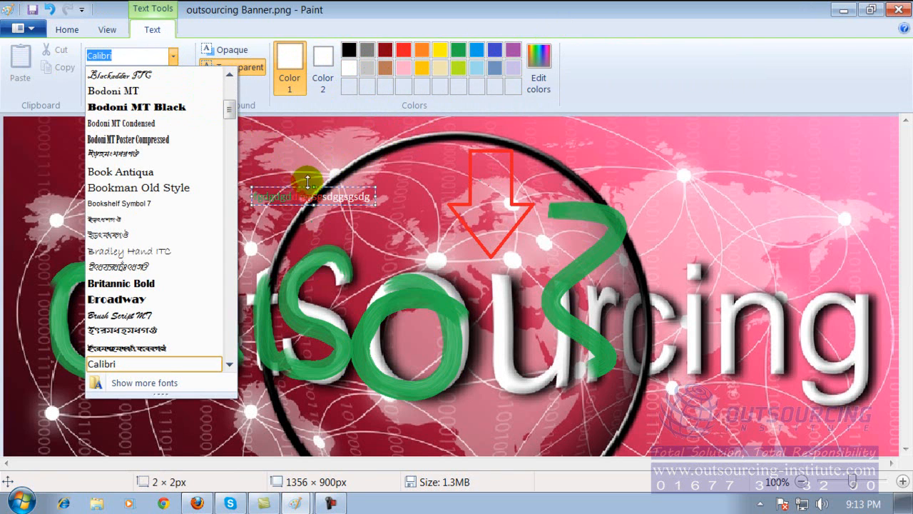
pyautogui.click(388, 209)
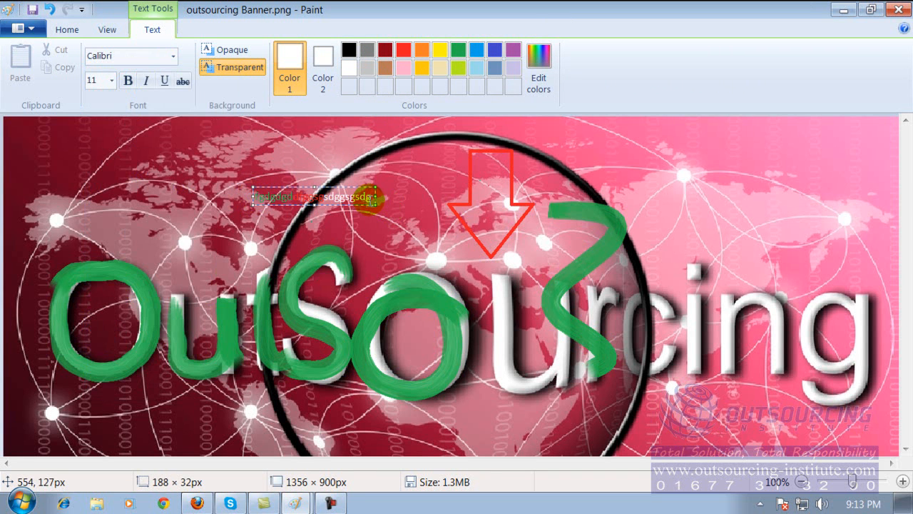
pyautogui.moveTo(373, 197); pyautogui.dragTo(254, 195)
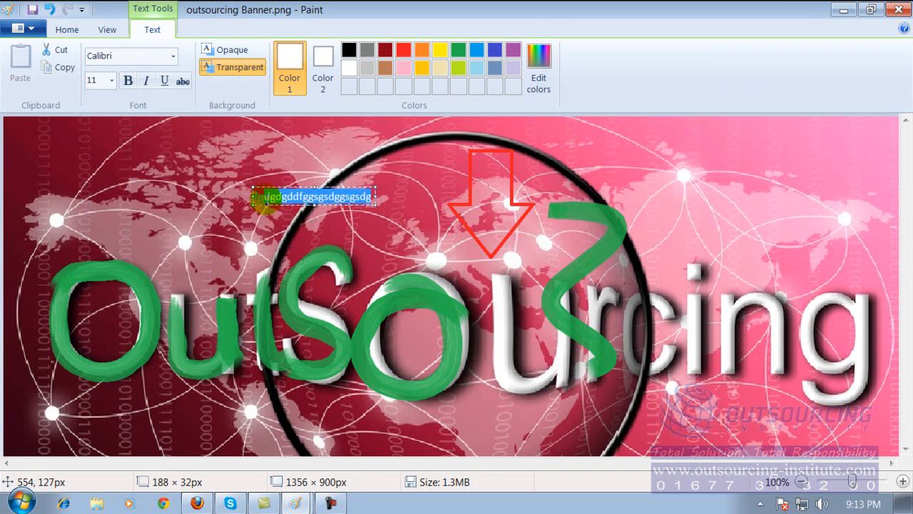
pyautogui.click(173, 58)
pyautogui.click(159, 77)
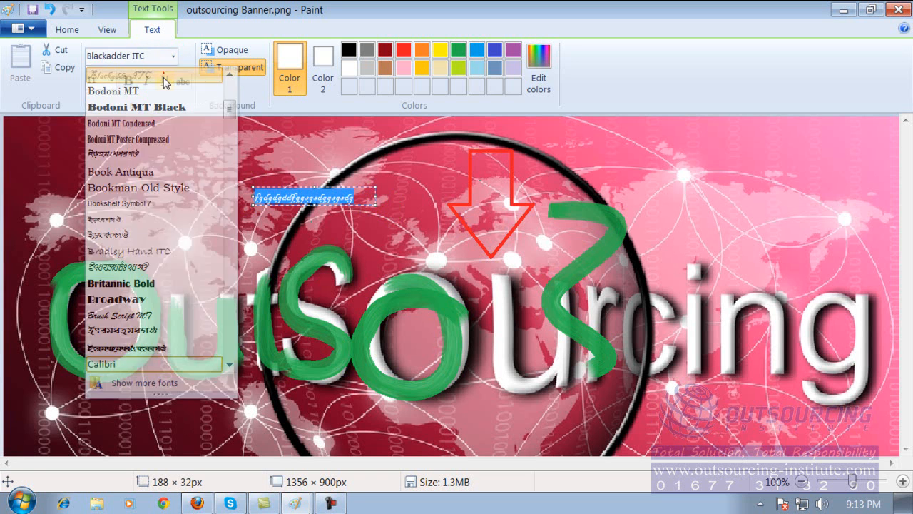
# Step: Set the text size to 48 and enlarge the text box to about 464 × 304 px
pyautogui.click(323, 191)
pyautogui.moveTo(354, 197); pyautogui.dragTo(337, 197)
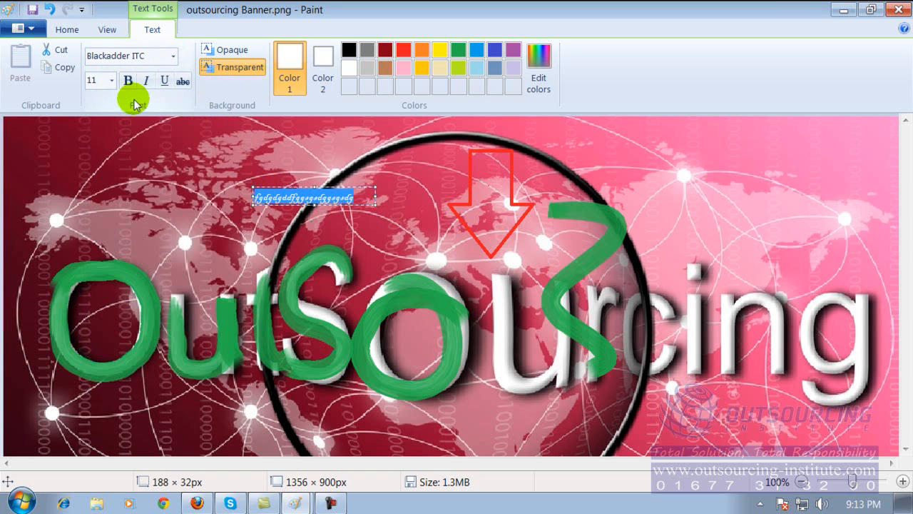
pyautogui.click(112, 80)
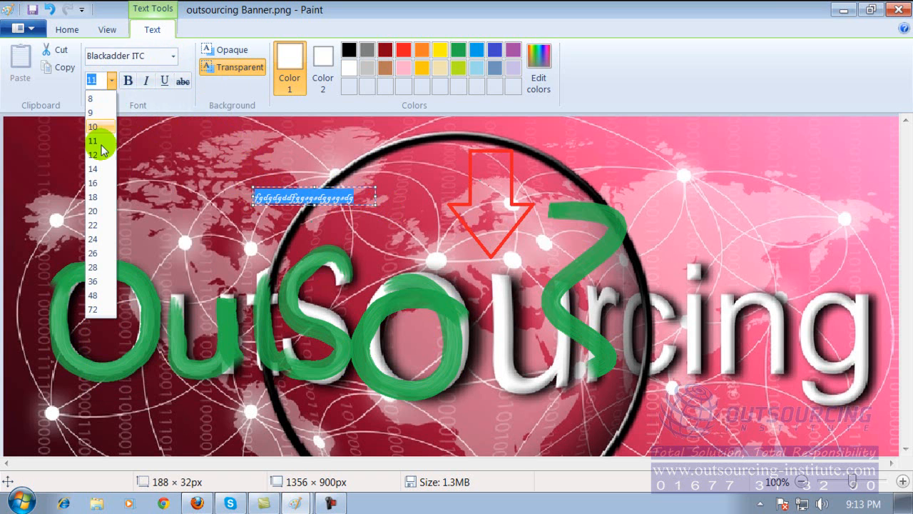
pyautogui.click(101, 286)
pyautogui.moveTo(312, 203); pyautogui.dragTo(284, 339)
pyautogui.moveTo(320, 189); pyautogui.dragTo(321, 141)
pyautogui.moveTo(254, 241); pyautogui.dragTo(69, 232)
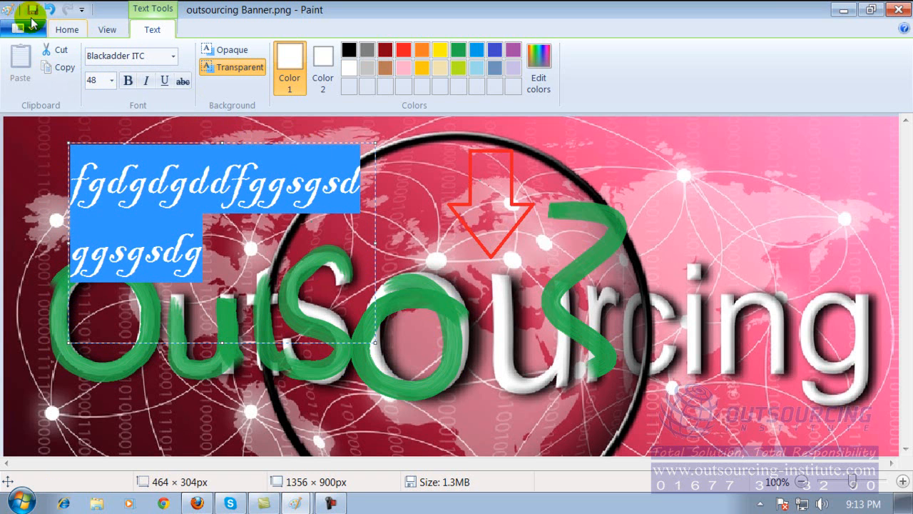
# Step: Open index.jpg from the Pictures library without saving the banner's changes, and enlarge its canvas to about 497 × 378 px
pyautogui.click(26, 28)
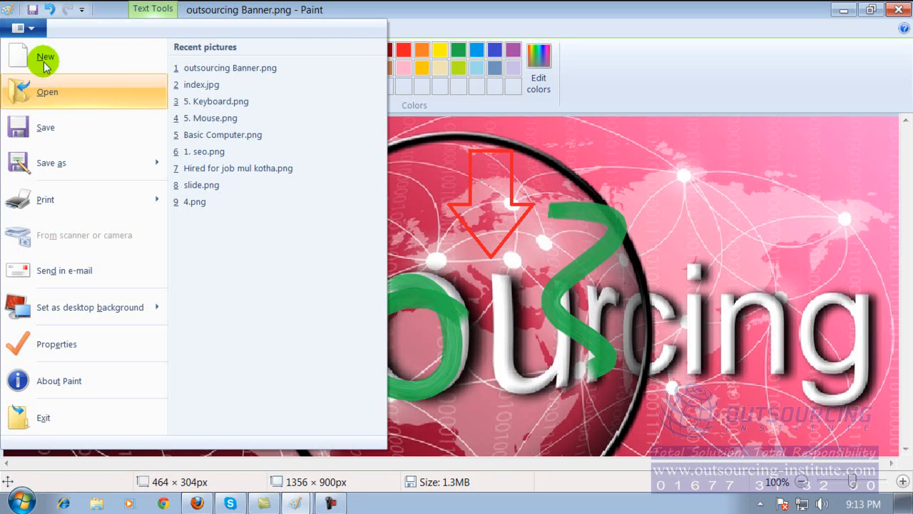
pyautogui.click(53, 91)
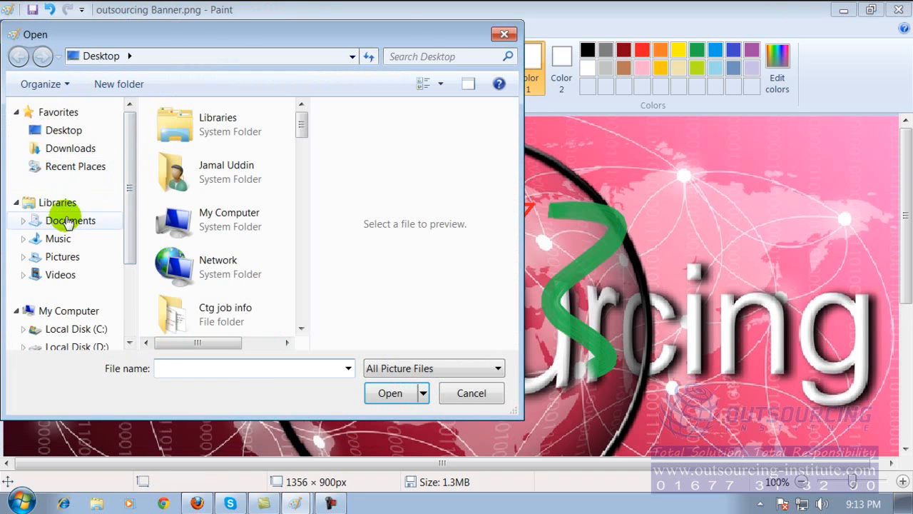
pyautogui.click(70, 256)
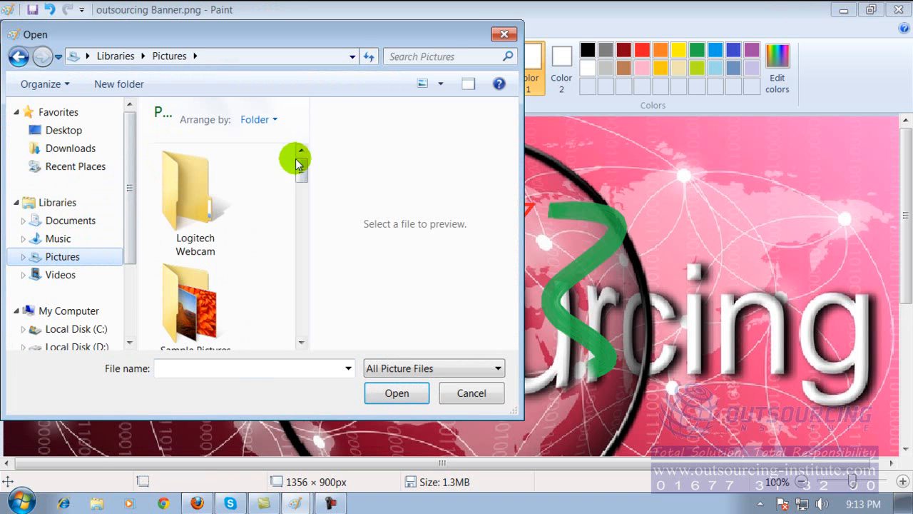
pyautogui.moveTo(303, 171); pyautogui.dragTo(302, 265)
pyautogui.click(192, 234)
pyautogui.doubleClick(192, 234)
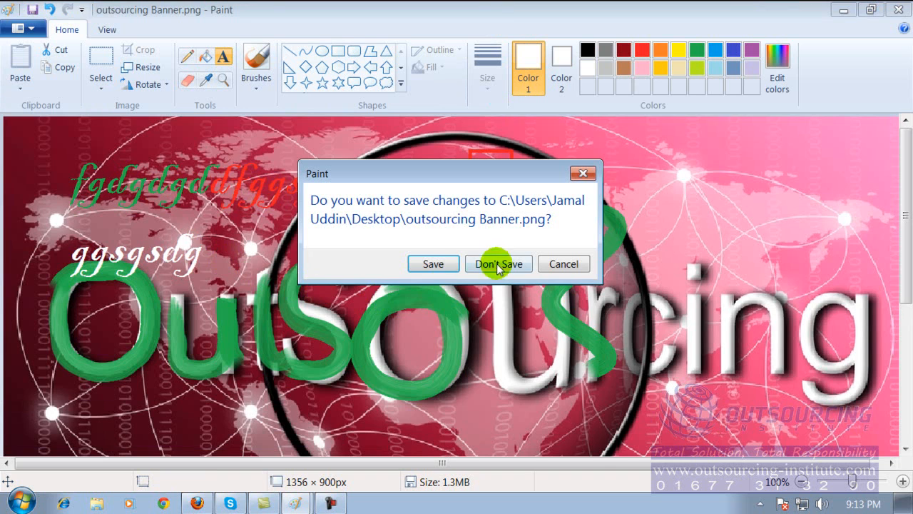
pyautogui.click(500, 263)
pyautogui.moveTo(162, 262); pyautogui.dragTo(337, 370)
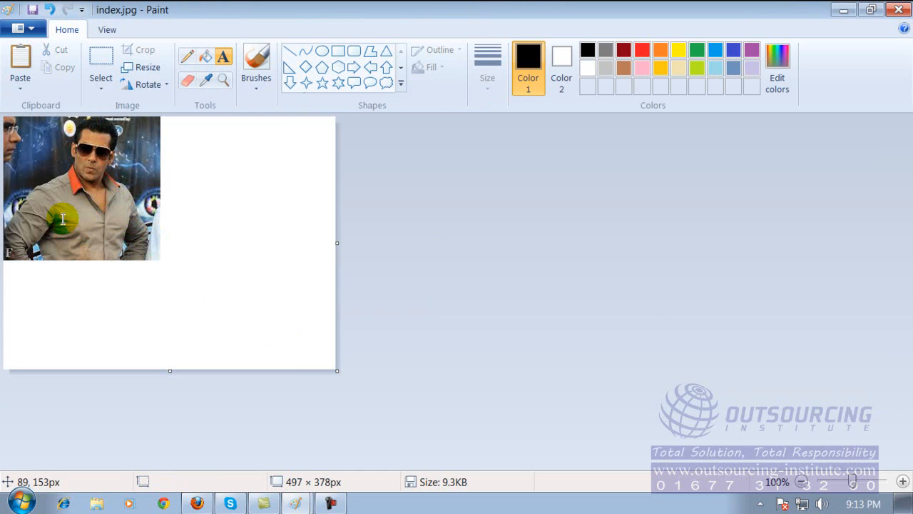
# Step: Add the black text "Salman Khan" across the man's shirt in Agency FB, size 12
pyautogui.click(224, 58)
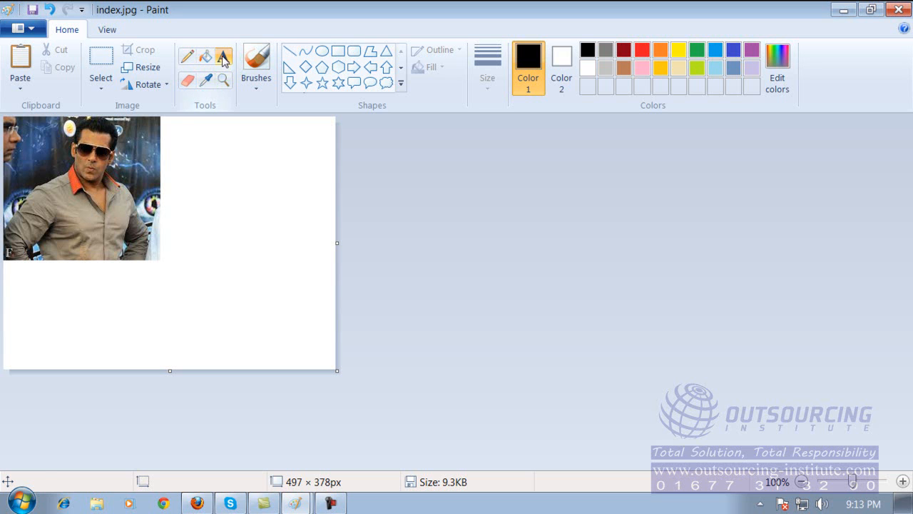
pyautogui.click(35, 234)
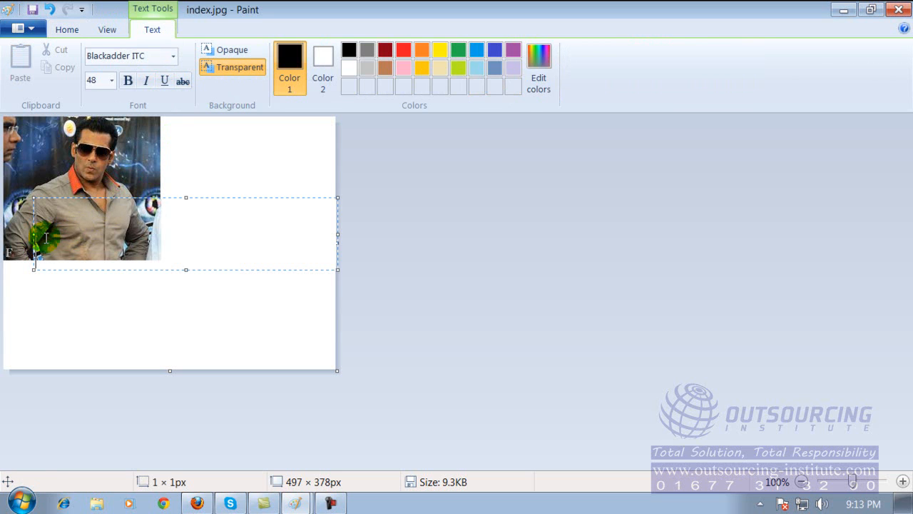
pyautogui.click(112, 80)
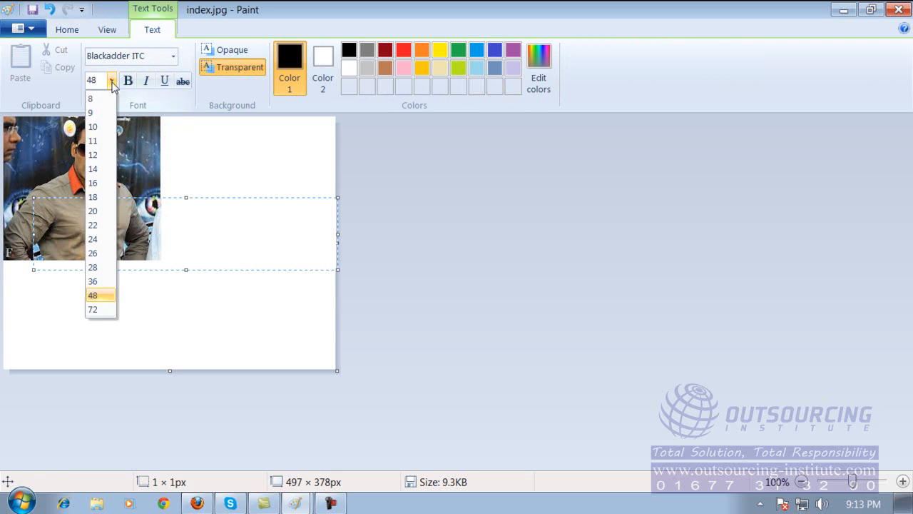
pyautogui.click(93, 155)
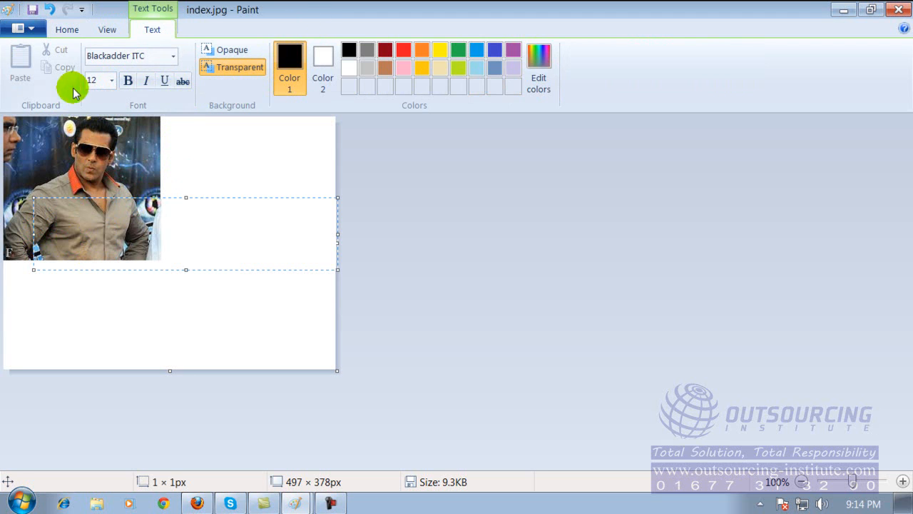
pyautogui.click(173, 57)
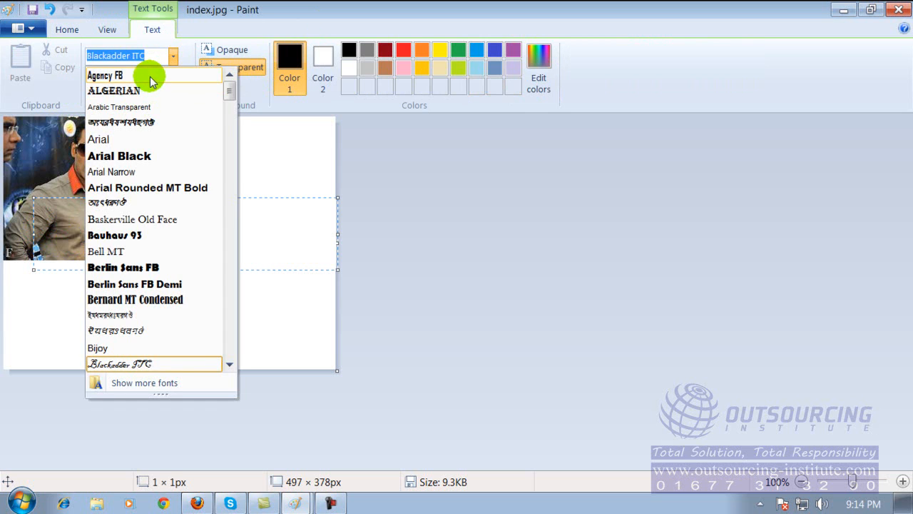
pyautogui.click(150, 78)
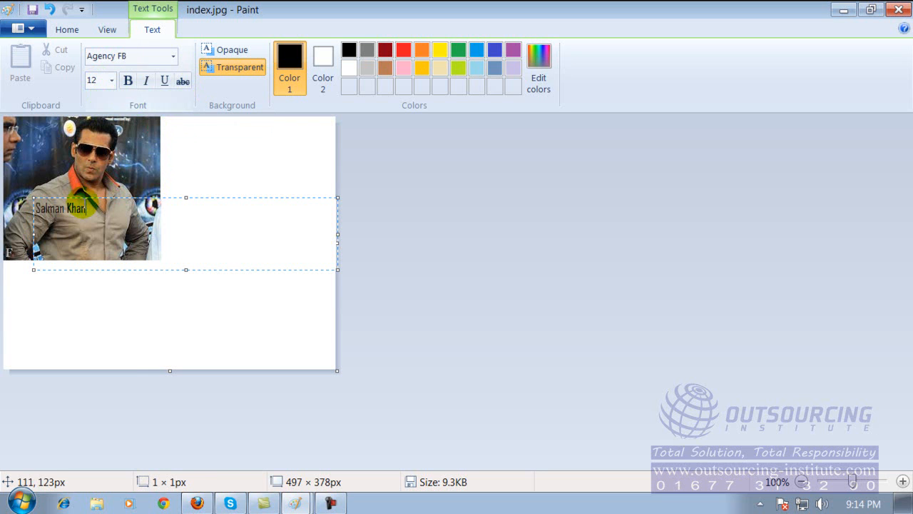
# Step: Enlarge the text "Salman Khan" to size 22 and place it on the picture
pyautogui.moveTo(37, 208); pyautogui.dragTo(35, 208)
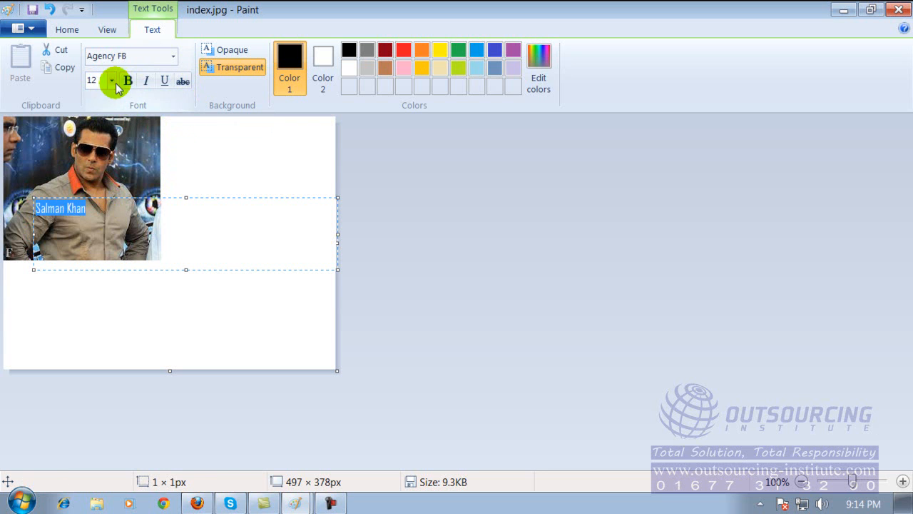
pyautogui.click(112, 80)
pyautogui.click(93, 226)
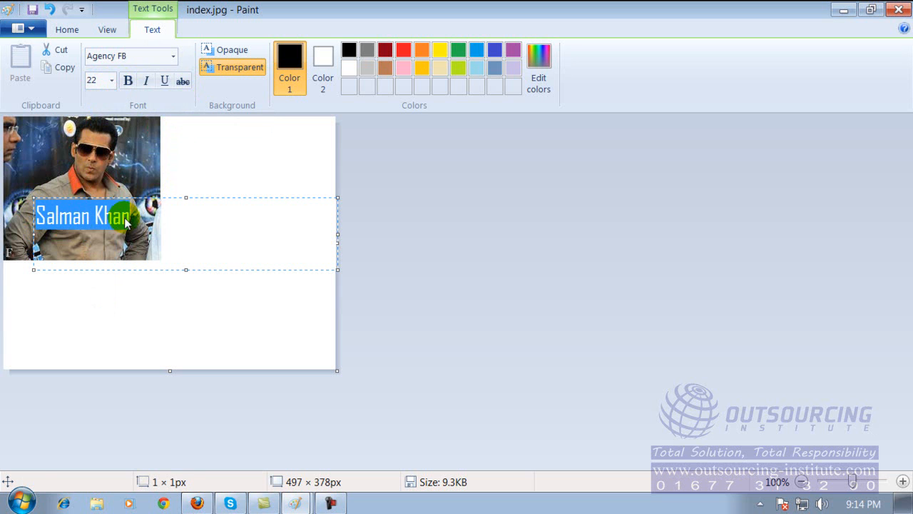
pyautogui.click(131, 121)
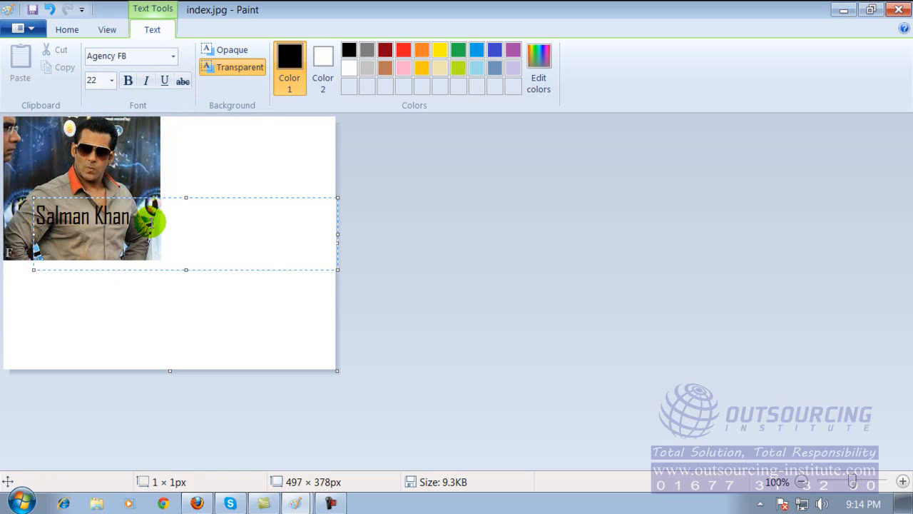
pyautogui.click(142, 281)
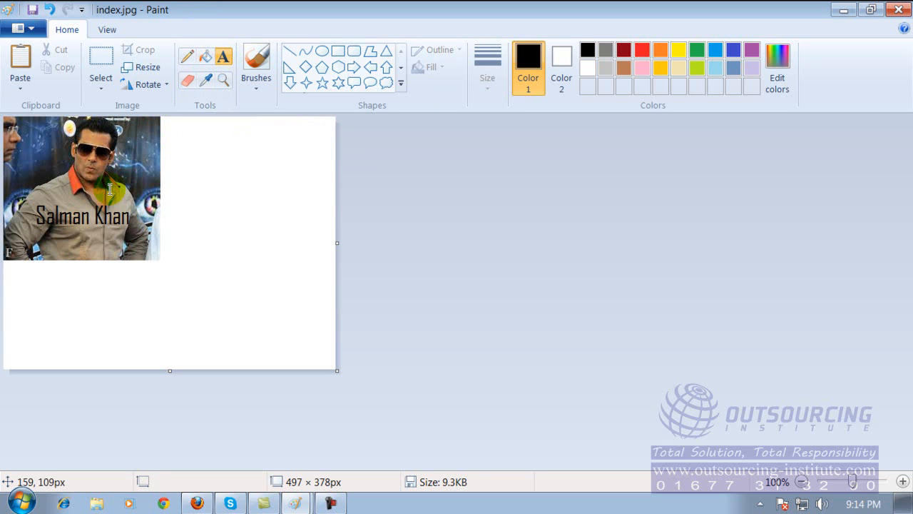
# Step: Magnify the picture to 300% around the text on the shirt
pyautogui.click(224, 90)
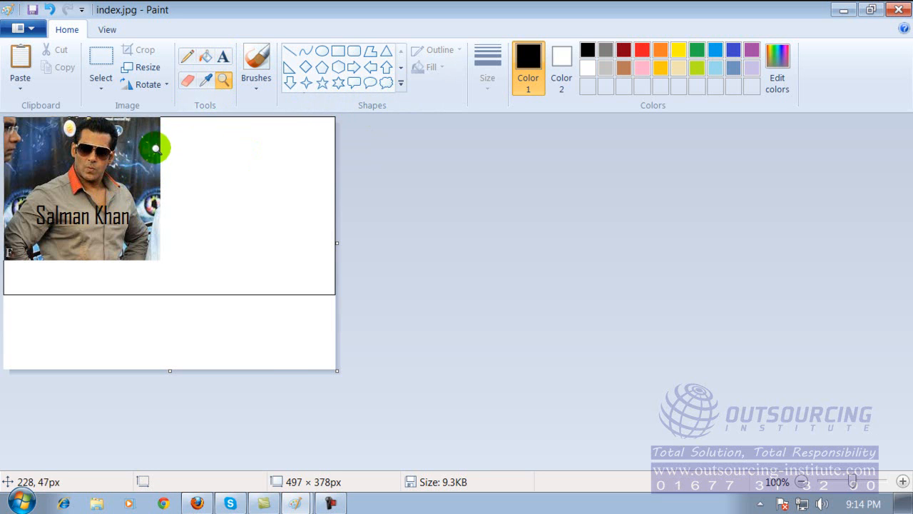
pyautogui.click(165, 148)
pyautogui.click(169, 297)
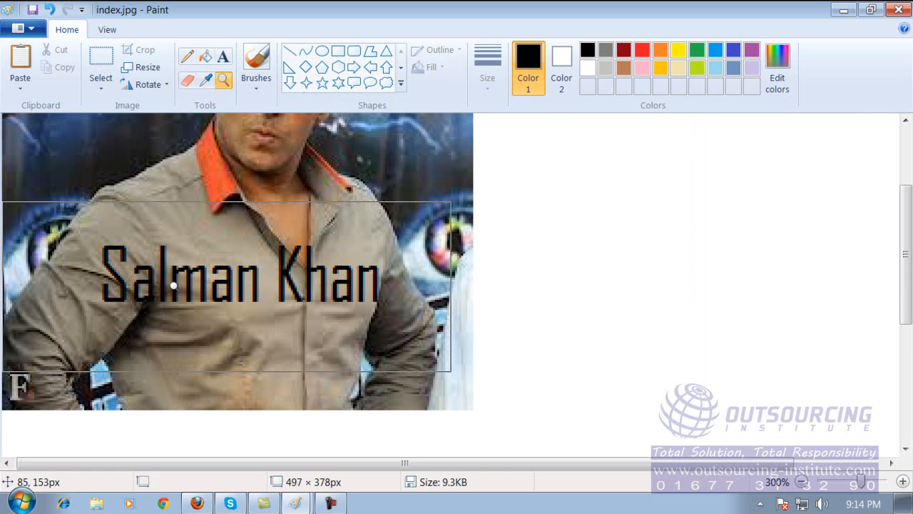
# Step: Magnify the picture to 400% and erase four freehand patches across the shirt and its text
pyautogui.click(199, 225)
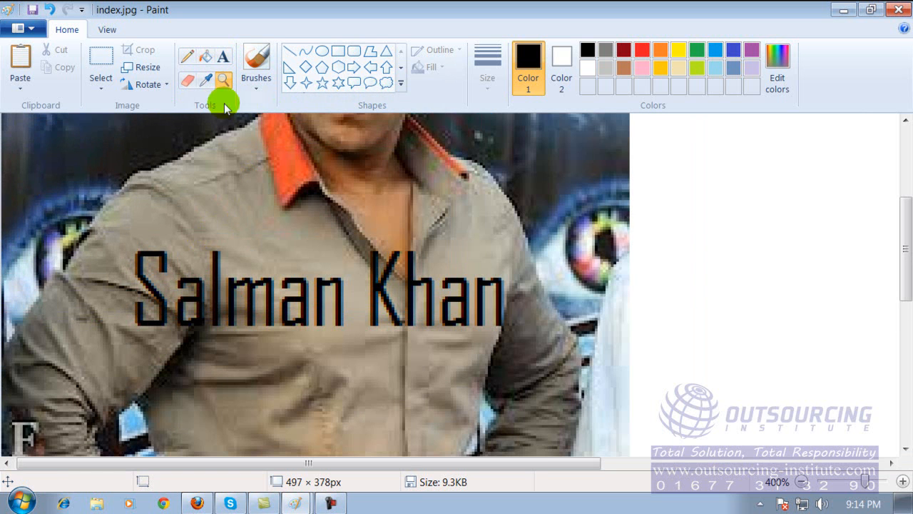
pyautogui.click(188, 82)
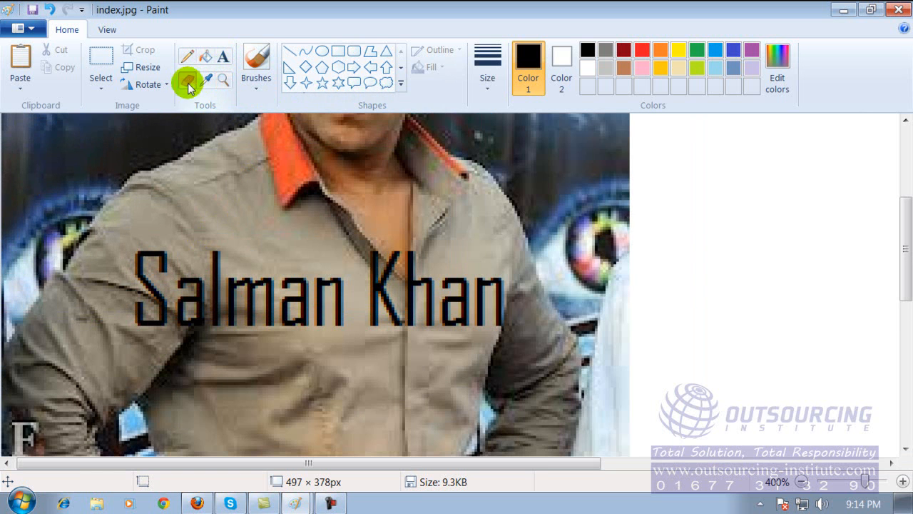
pyautogui.moveTo(254, 234)
pyautogui.mouseDown()
pyautogui.moveTo(289, 284)
pyautogui.moveTo(261, 328)
pyautogui.mouseUp()
pyautogui.moveTo(403, 317)
pyautogui.mouseDown()
pyautogui.moveTo(448, 312)
pyautogui.moveTo(486, 407)
pyautogui.mouseUp()
pyautogui.moveTo(103, 198); pyautogui.dragTo(101, 331)
pyautogui.moveTo(183, 393); pyautogui.dragTo(411, 421)
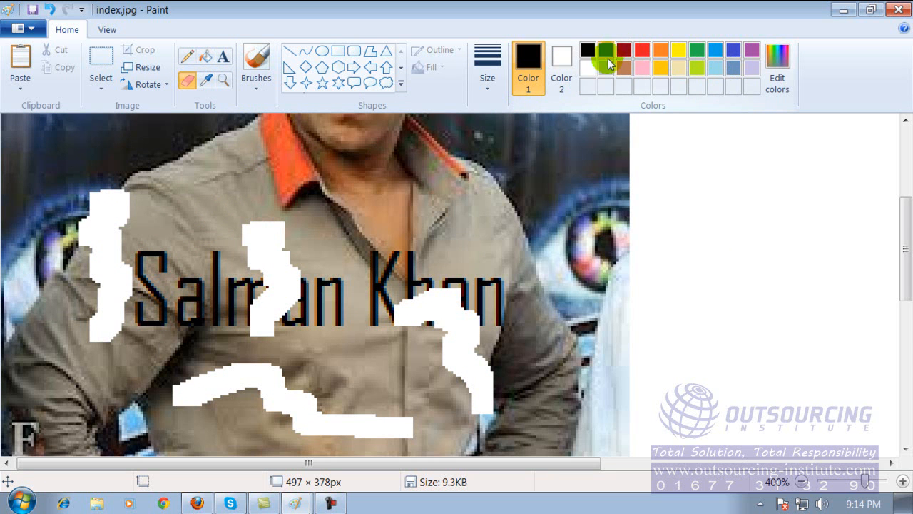
# Step: Paint a black stroke and an orange stroke over the shirt with the watercolor brush, and view the custom color editor
pyautogui.click(251, 94)
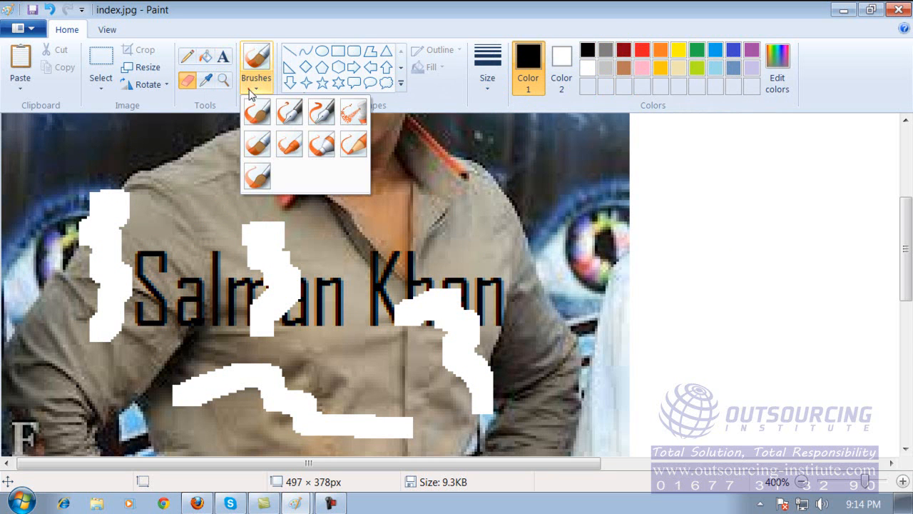
pyautogui.click(250, 167)
pyautogui.moveTo(342, 204)
pyautogui.mouseDown()
pyautogui.moveTo(444, 241)
pyautogui.moveTo(471, 357)
pyautogui.mouseUp()
pyautogui.moveTo(236, 161)
pyautogui.mouseDown()
pyautogui.moveTo(164, 200)
pyautogui.moveTo(235, 396)
pyautogui.mouseUp()
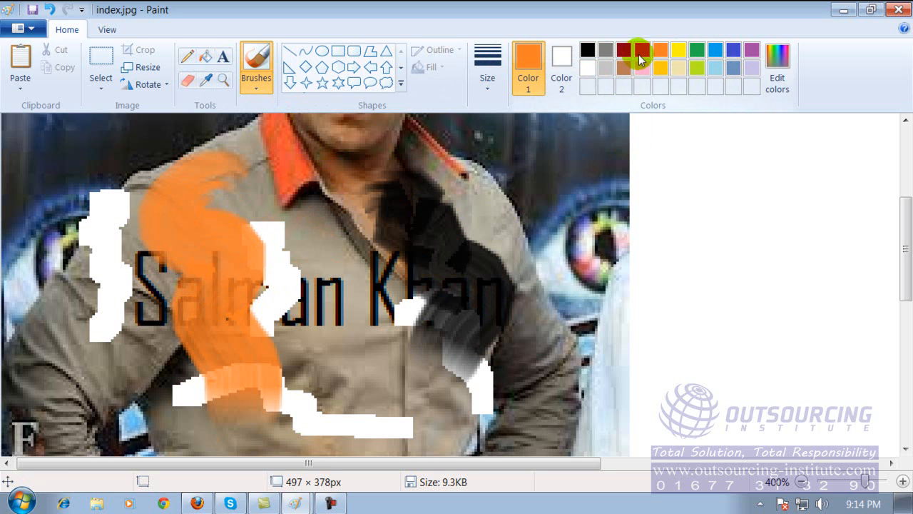
pyautogui.click(778, 79)
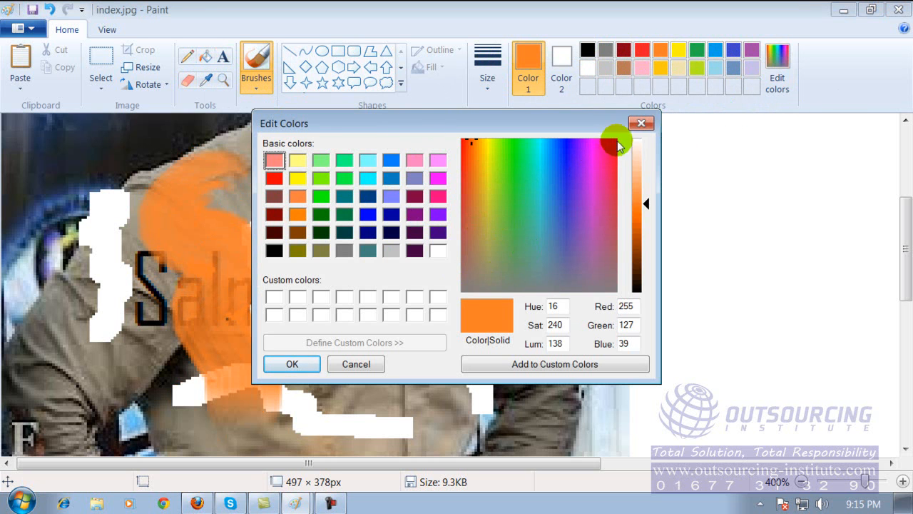
pyautogui.click(642, 125)
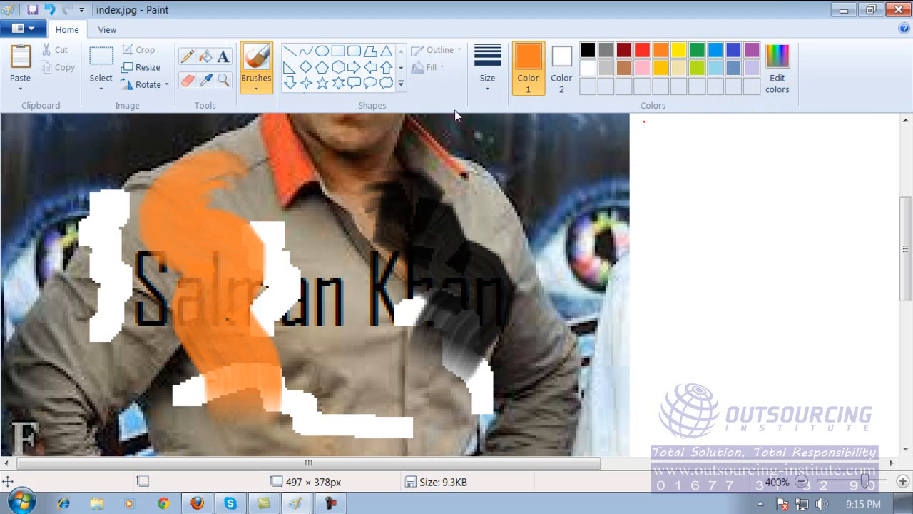
pyautogui.click(34, 25)
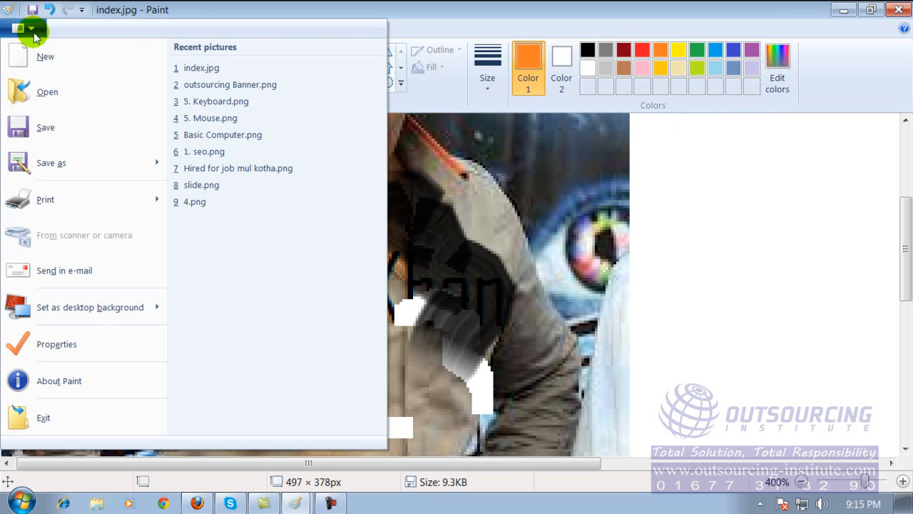
pyautogui.click(50, 98)
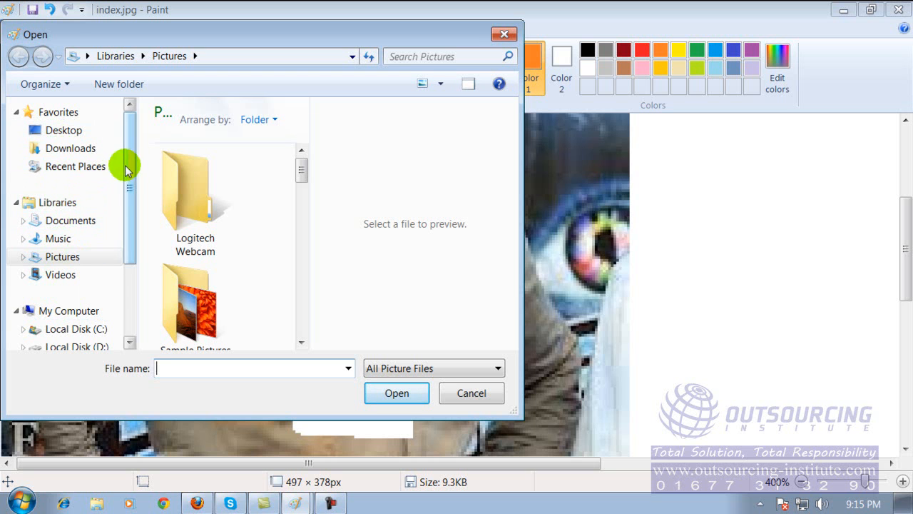
pyautogui.scroll(-2, 125, 167)
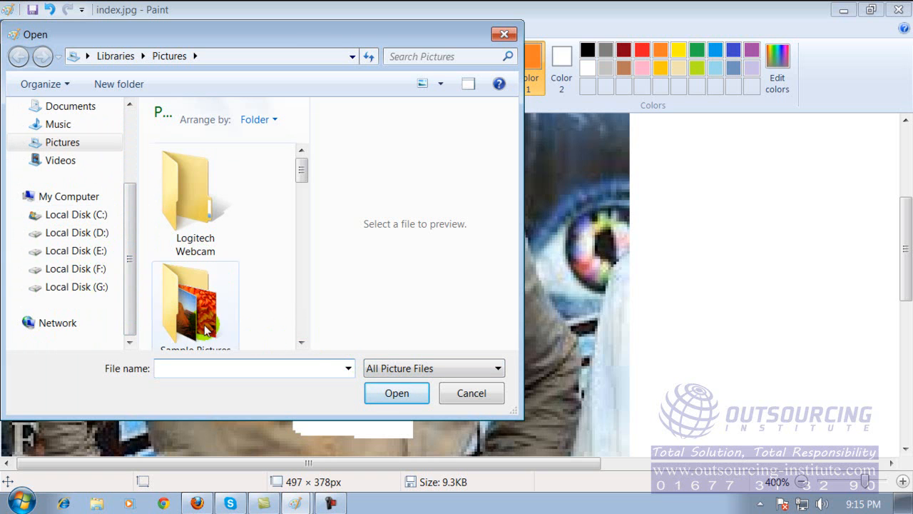
pyautogui.click(466, 393)
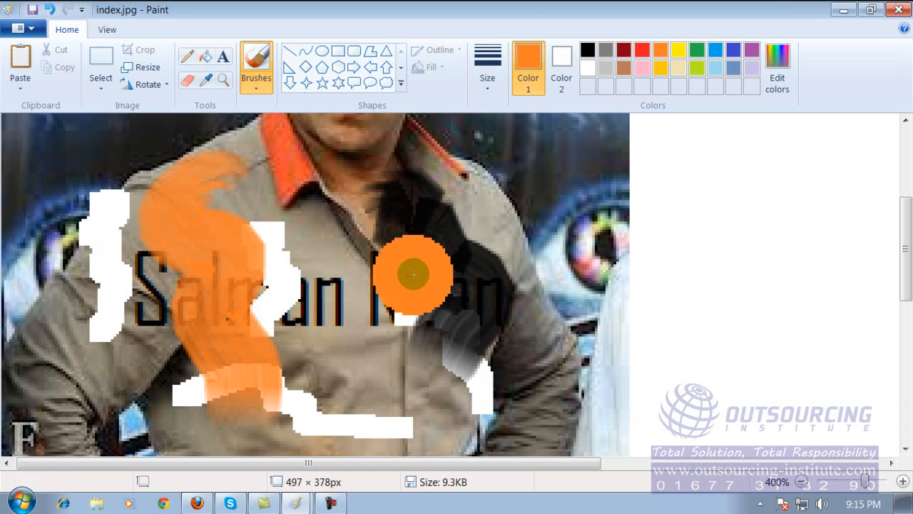
# Step: Start a new blank picture without saving the changes to index.jpg, and enlarge its canvas to about 1331 × 534 px
pyautogui.click(28, 28)
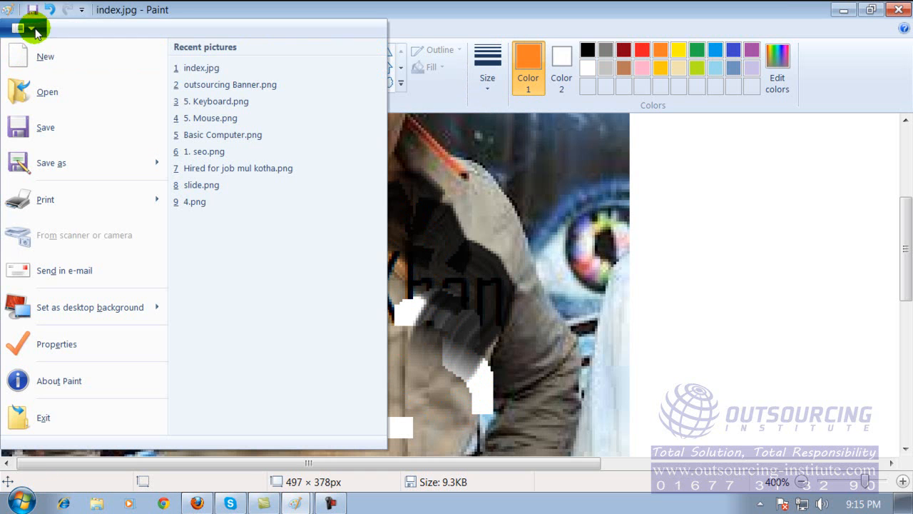
pyautogui.click(33, 30)
pyautogui.click(32, 33)
pyautogui.click(60, 45)
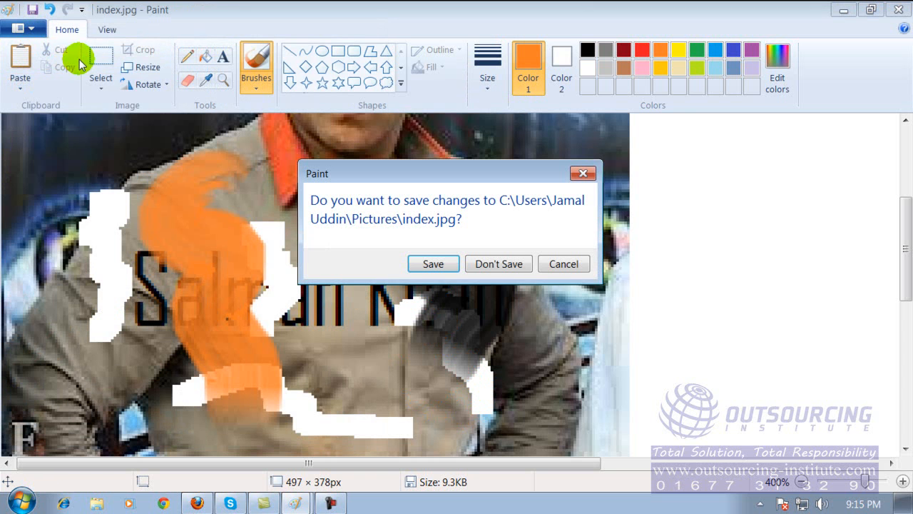
pyautogui.click(499, 264)
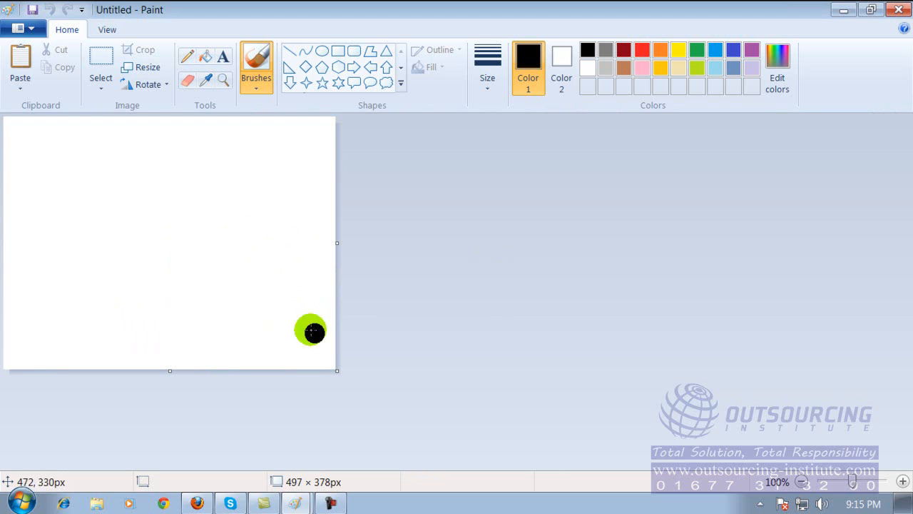
pyautogui.moveTo(337, 370); pyautogui.dragTo(892, 472)
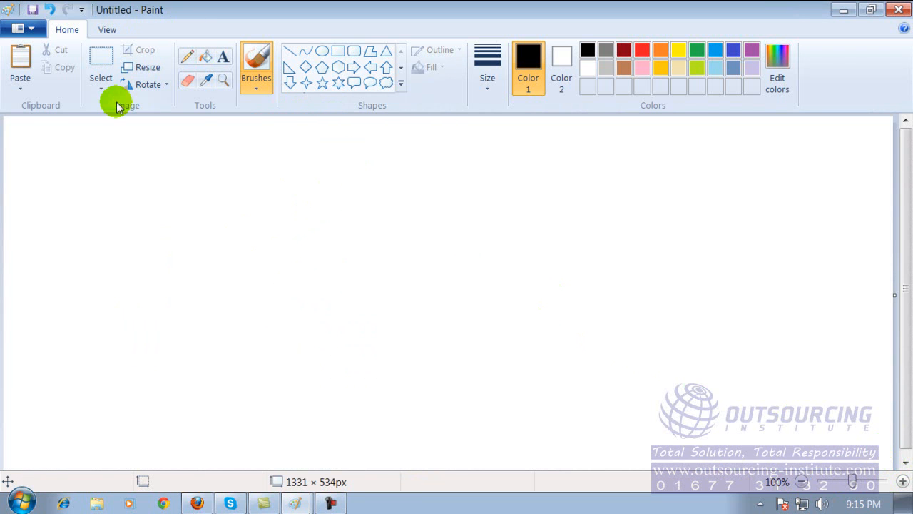
# Step: Paint a black stick figure with a round smiling face, neck, outstretched arms and two legs
pyautogui.moveTo(337, 176)
pyautogui.mouseDown()
pyautogui.moveTo(381, 140)
pyautogui.moveTo(404, 277)
pyautogui.moveTo(373, 169)
pyautogui.moveTo(371, 210)
pyautogui.mouseUp()
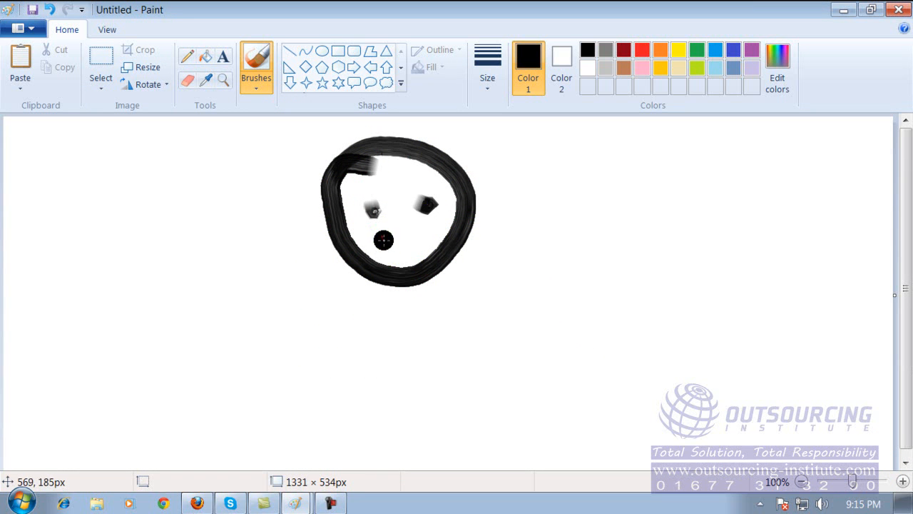
pyautogui.moveTo(400, 286); pyautogui.dragTo(383, 334)
pyautogui.moveTo(308, 331); pyautogui.dragTo(514, 328)
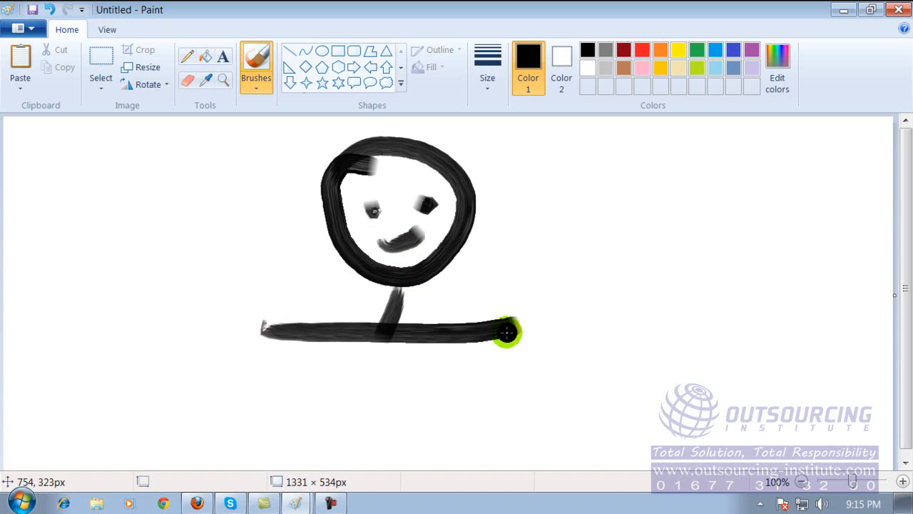
pyautogui.moveTo(386, 333)
pyautogui.mouseDown()
pyautogui.moveTo(303, 442)
pyautogui.moveTo(513, 446)
pyautogui.mouseUp()
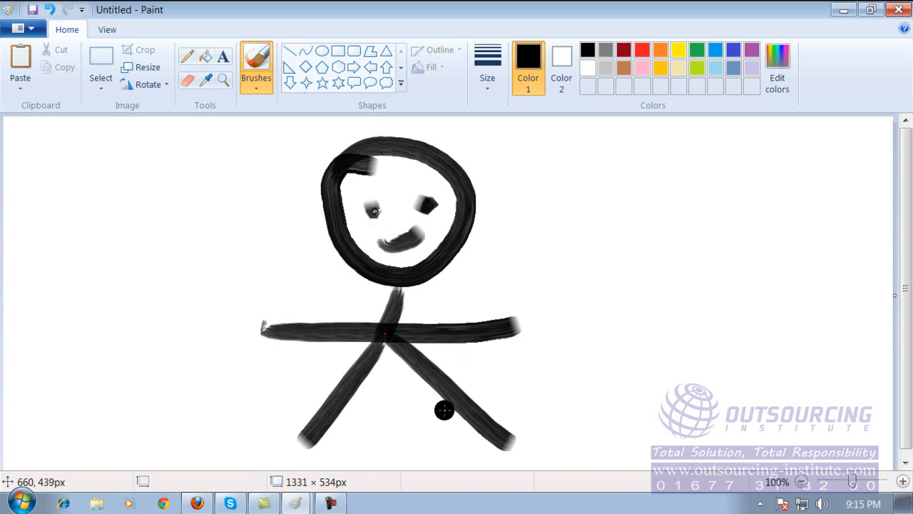
pyautogui.moveTo(399, 302); pyautogui.dragTo(413, 277)
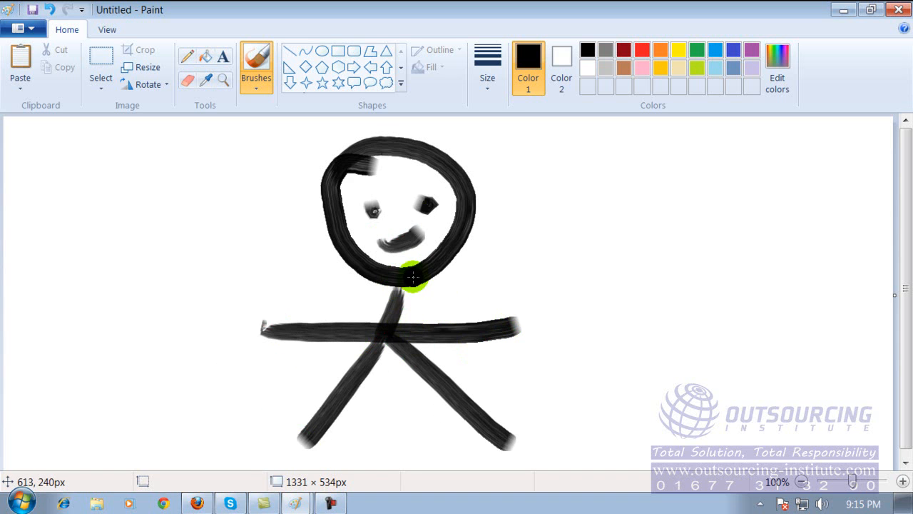
# Step: Save the drawing as a PNG named "my cartoon" on Local Disk (F:)
pyautogui.click(31, 30)
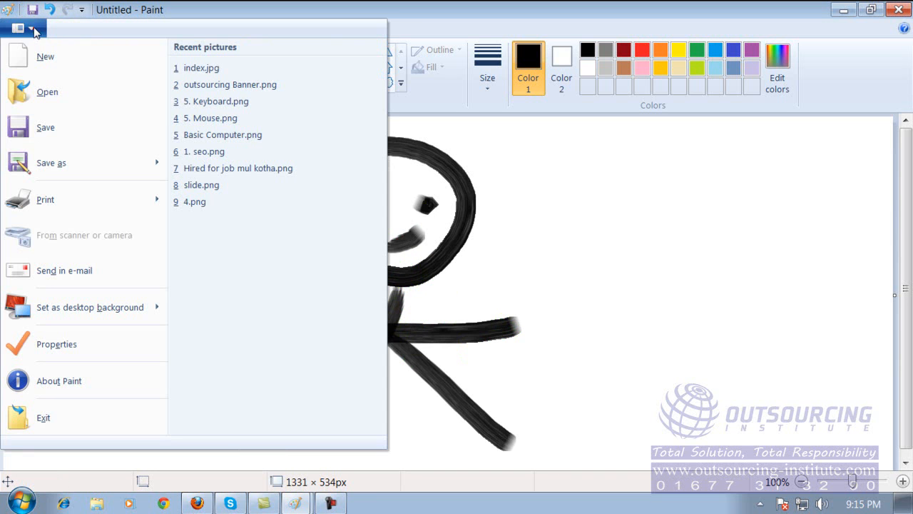
pyautogui.click(48, 127)
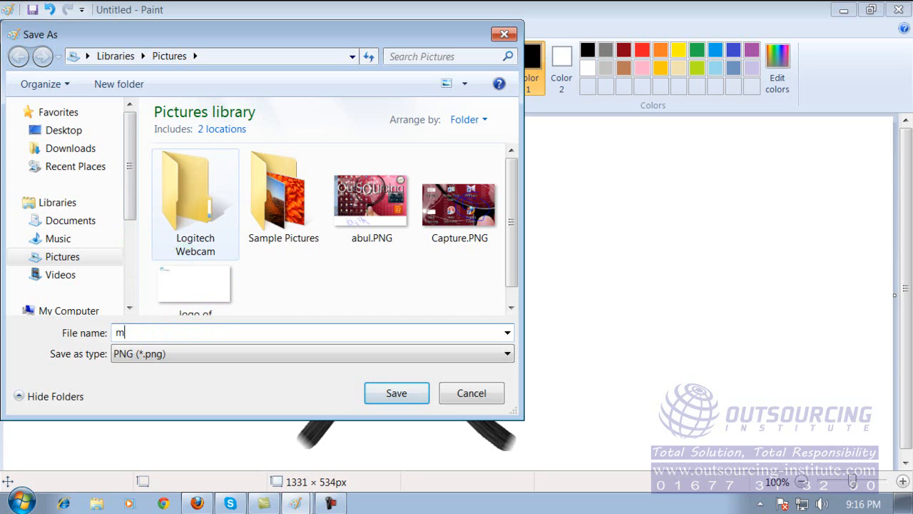
pyautogui.write('y cartoon')
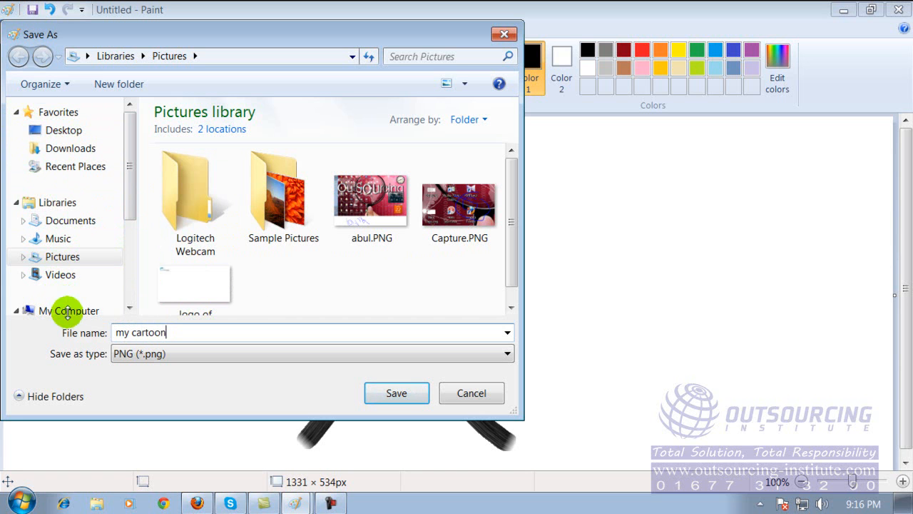
pyautogui.moveTo(130, 200); pyautogui.dragTo(118, 261)
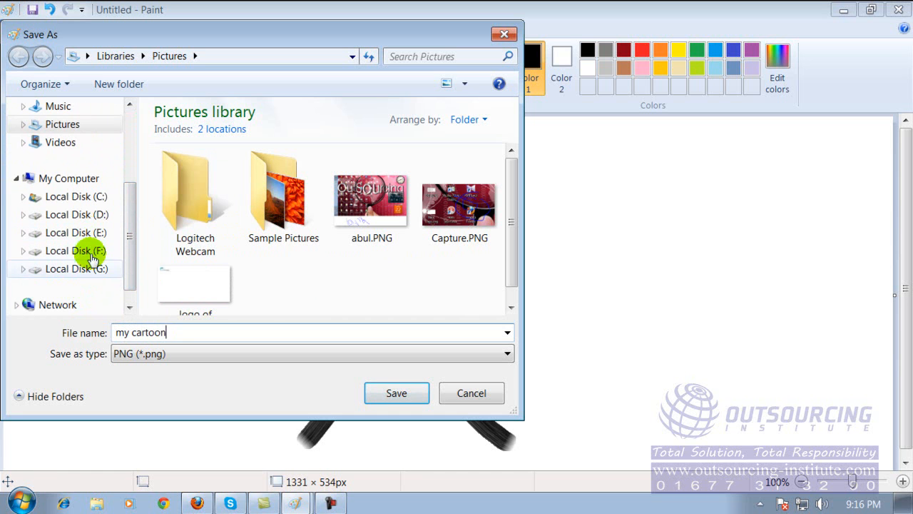
pyautogui.click(91, 251)
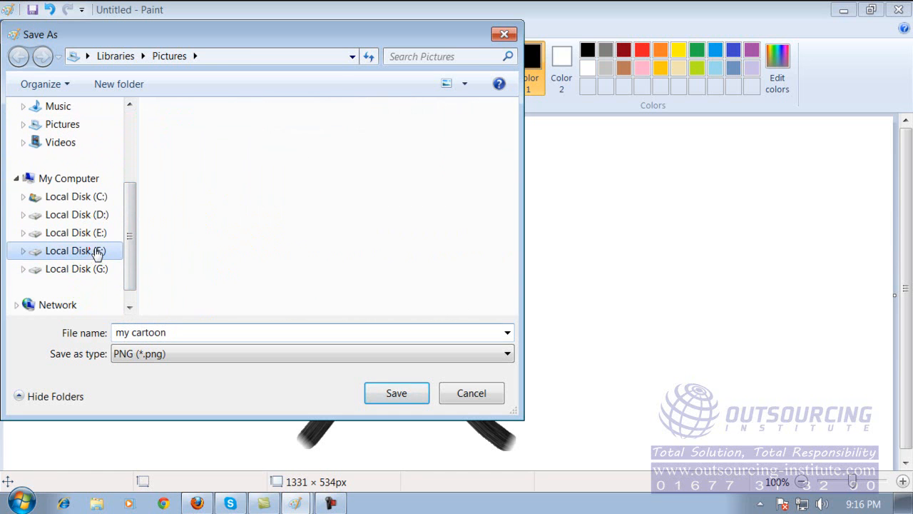
pyautogui.moveTo(515, 155); pyautogui.dragTo(518, 264)
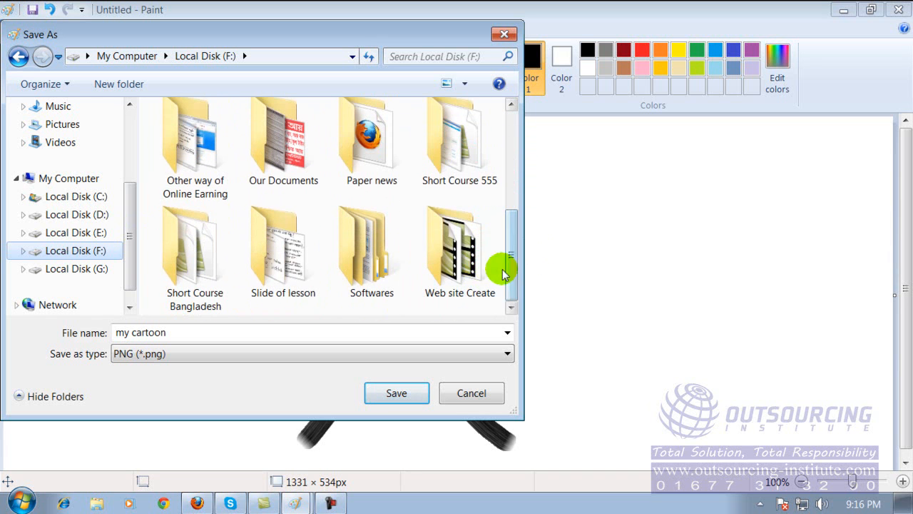
pyautogui.doubleClick(246, 332)
pyautogui.click(307, 332)
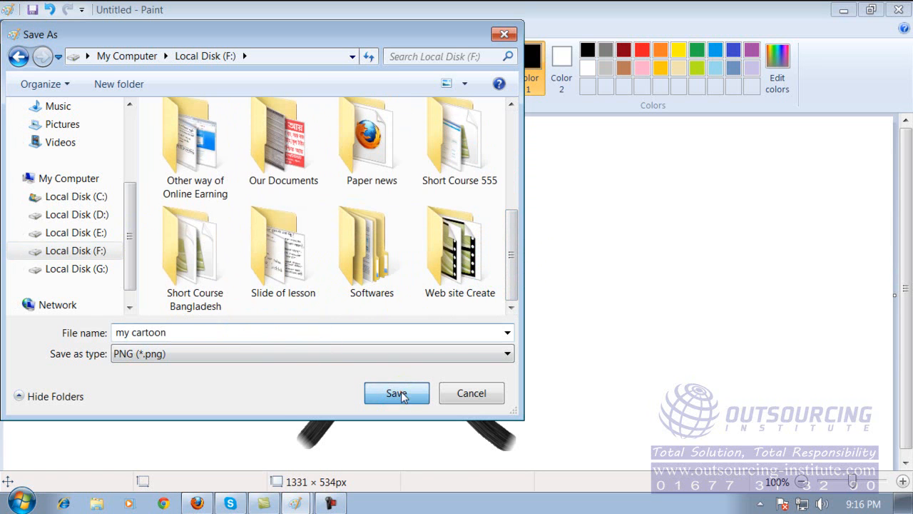
pyautogui.click(396, 393)
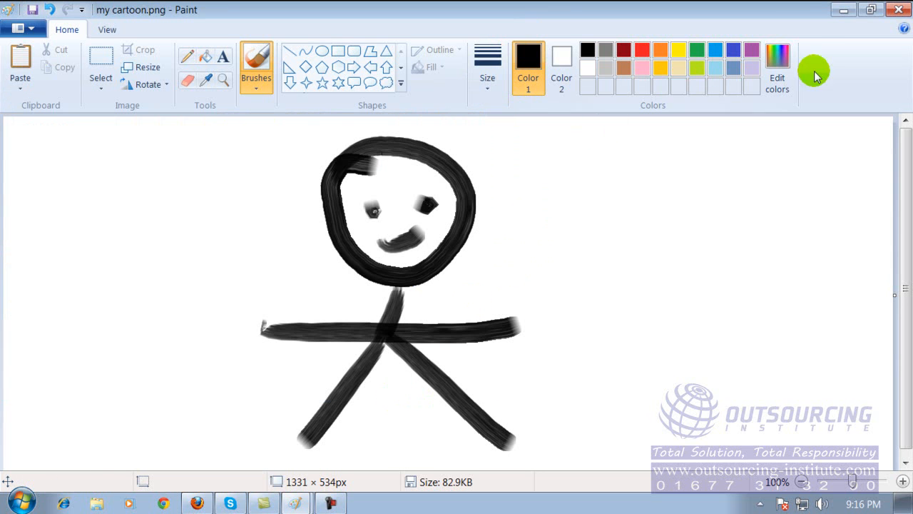
# Step: Close Paint and view the saved my cartoon.png from Local Disk (F:) in Windows Photo Viewer
pyautogui.click(901, 11)
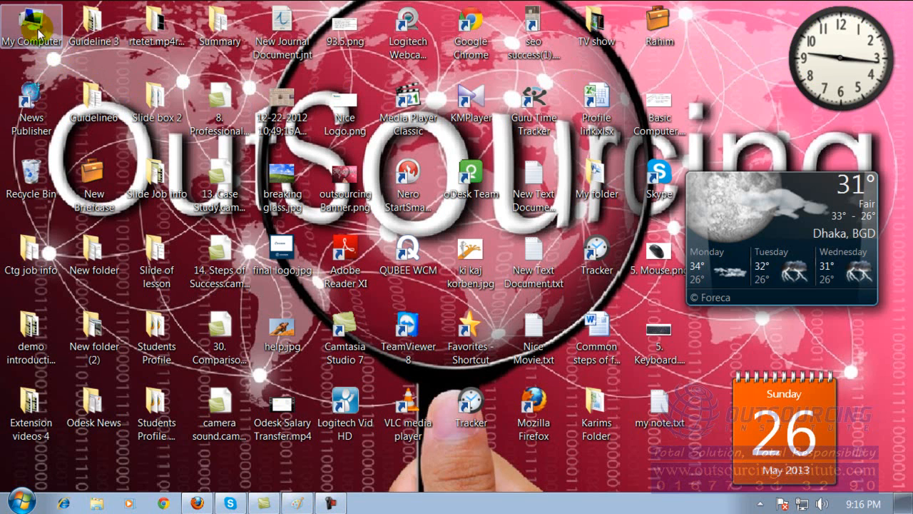
pyautogui.doubleClick(41, 50)
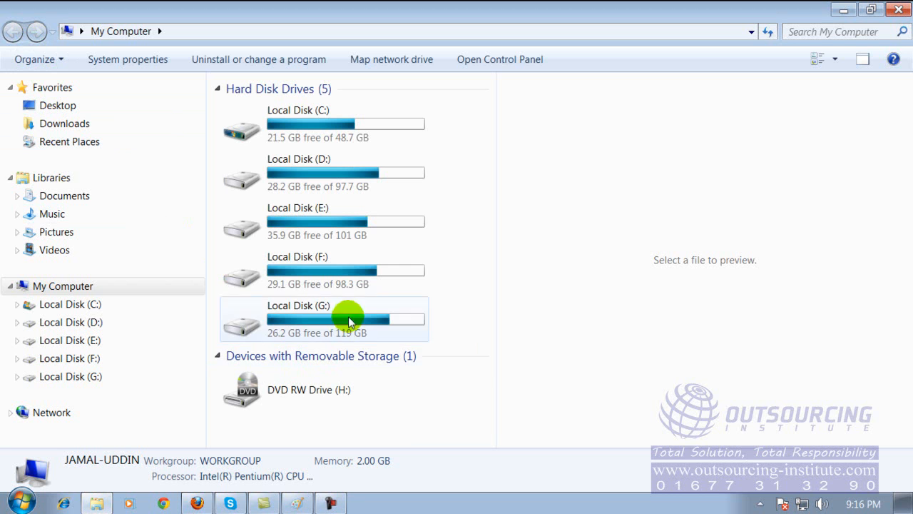
pyautogui.doubleClick(359, 265)
pyautogui.moveTo(483, 128); pyautogui.dragTo(476, 355)
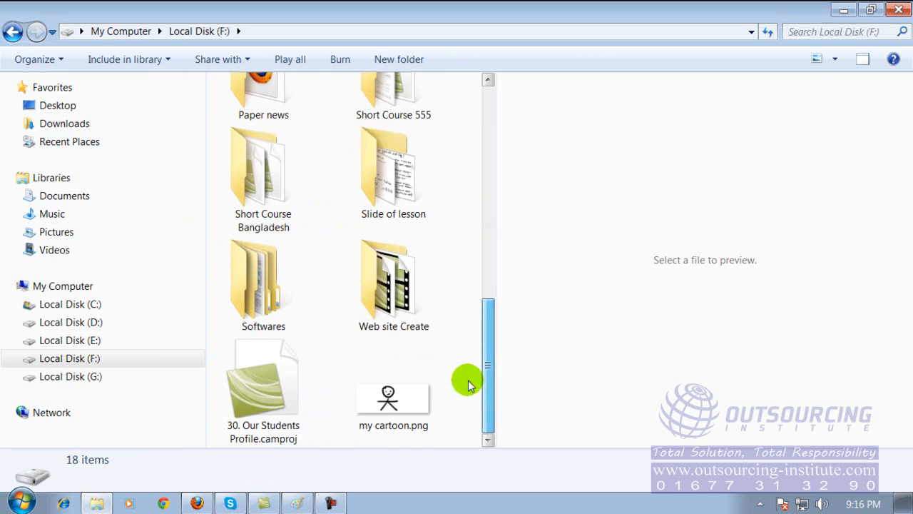
pyautogui.doubleClick(391, 396)
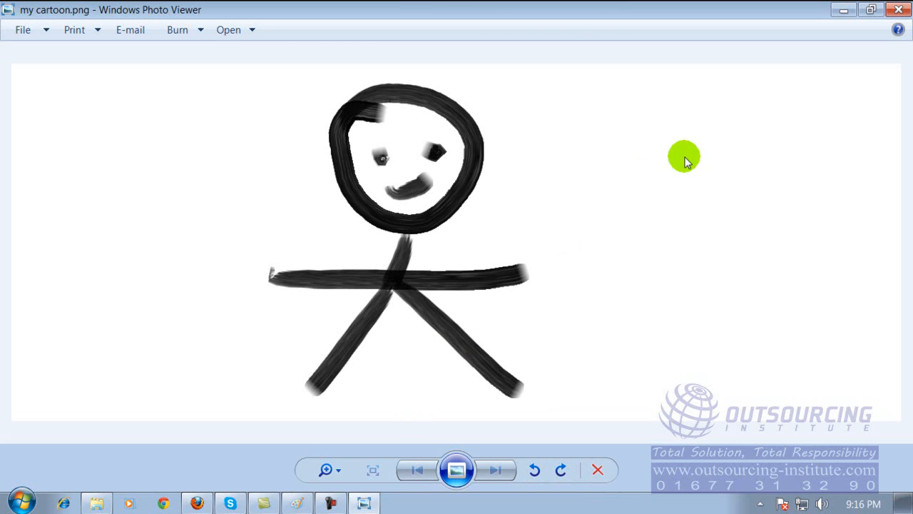
pyautogui.click(898, 9)
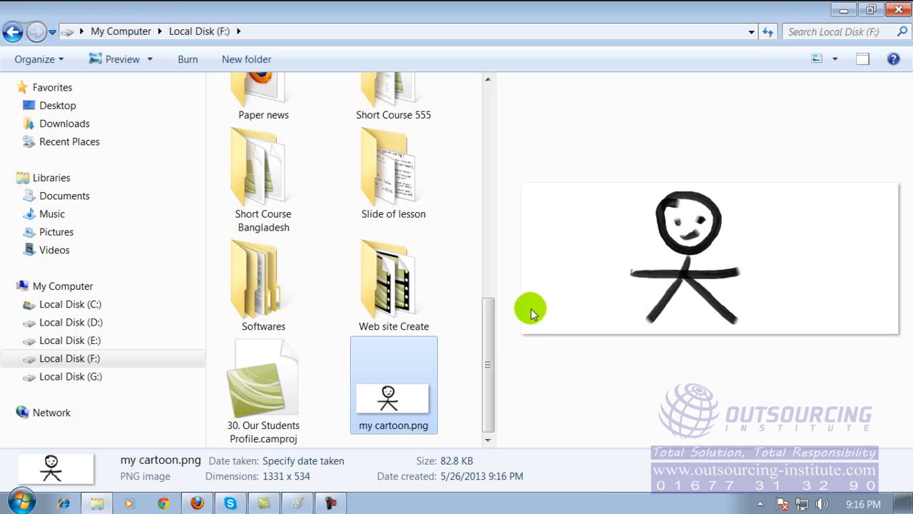
# Step: Reopen my cartoon.png in Windows Photo Viewer and set it as the desktop background
pyautogui.doubleClick(398, 385)
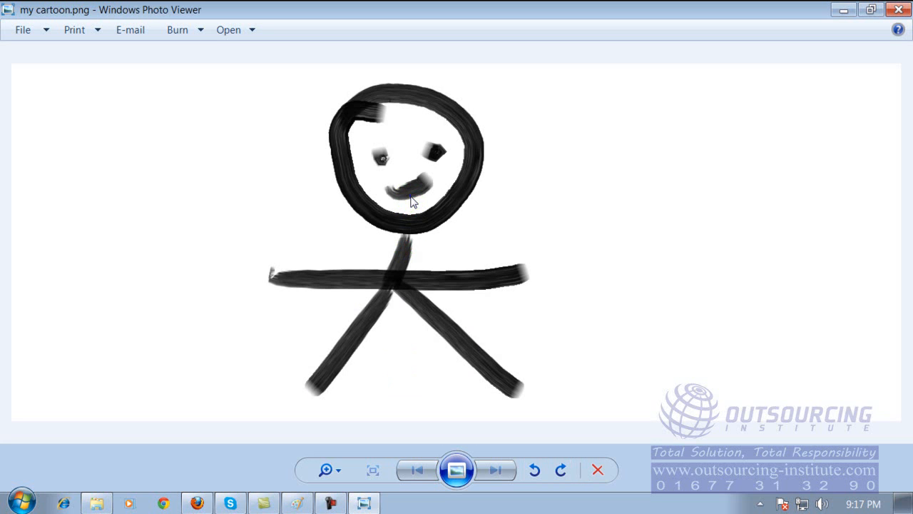
pyautogui.rightClick(411, 202)
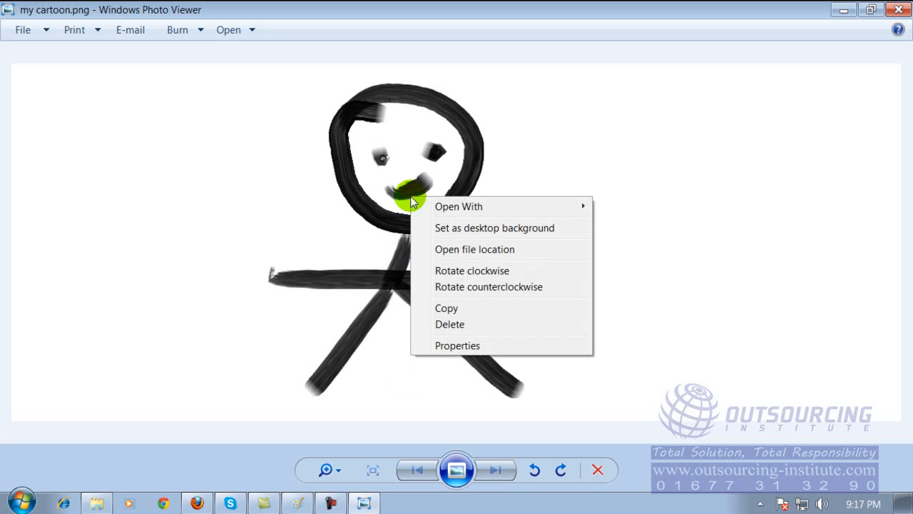
pyautogui.click(492, 229)
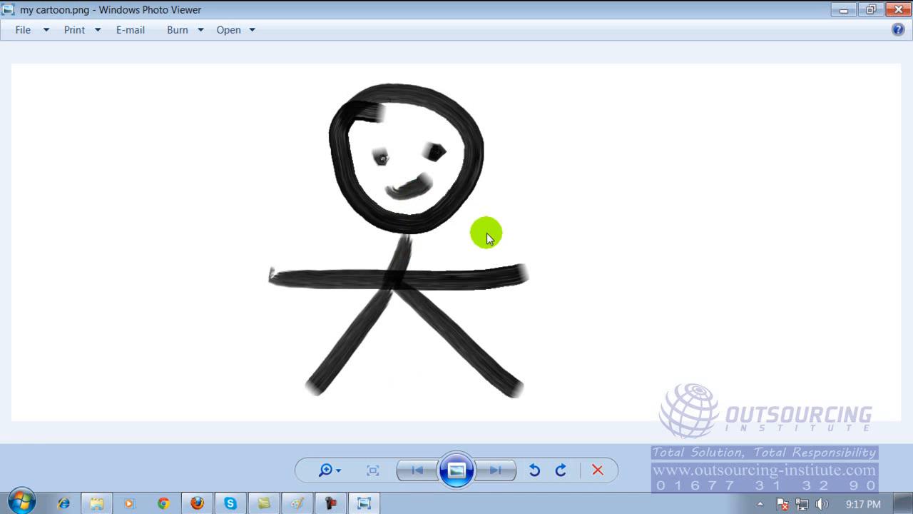
# Step: Minimize the photo viewer and the Local Disk (F:) window to view the cartoon wallpaper on the desktop
pyautogui.click(842, 11)
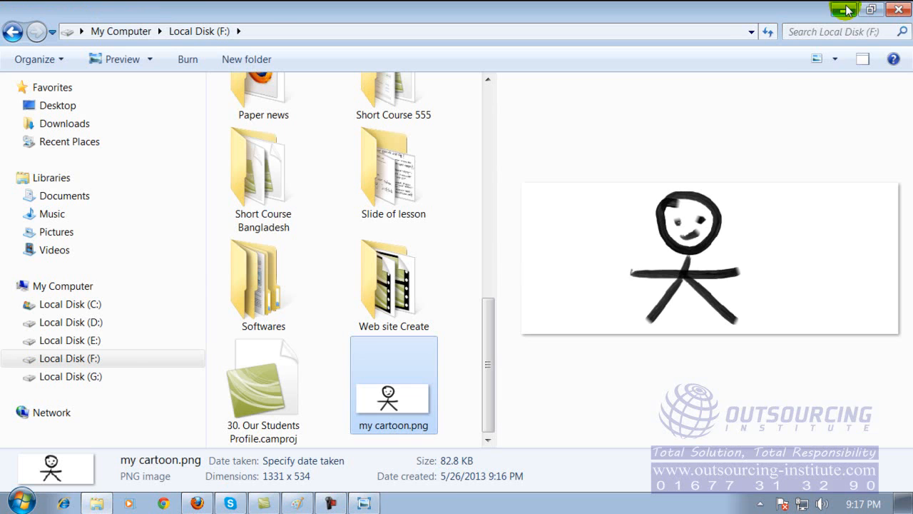
pyautogui.click(842, 11)
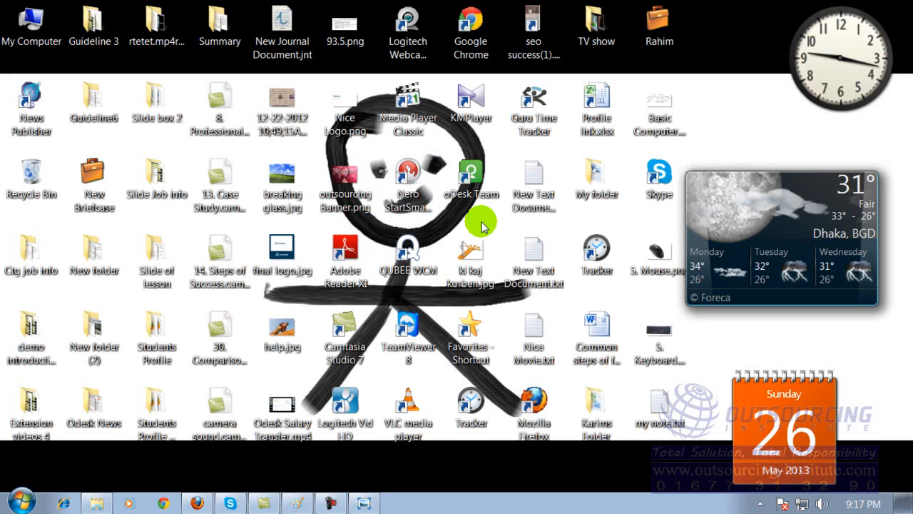
pyautogui.click(419, 246)
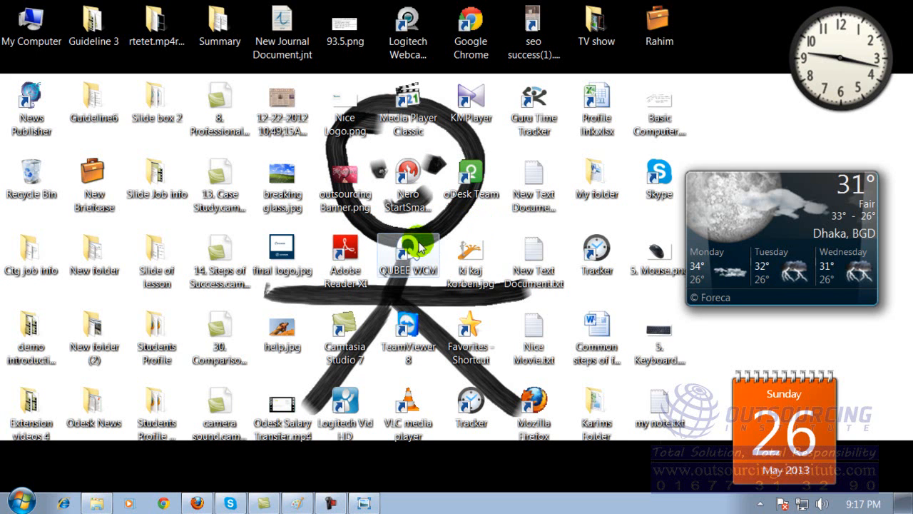
pyautogui.click(300, 471)
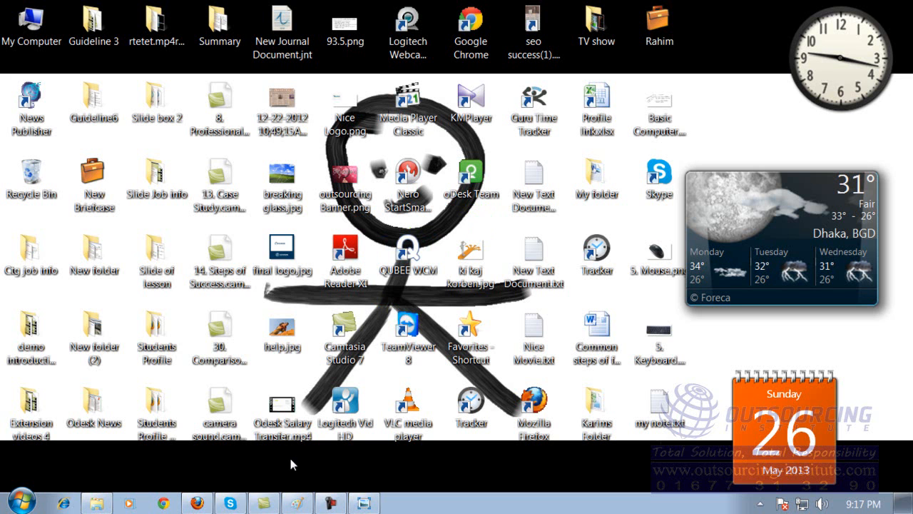
# Step: Switch to Firefox and look through the Google image results for "keyboard"
pyautogui.click(200, 504)
pyautogui.click(331, 12)
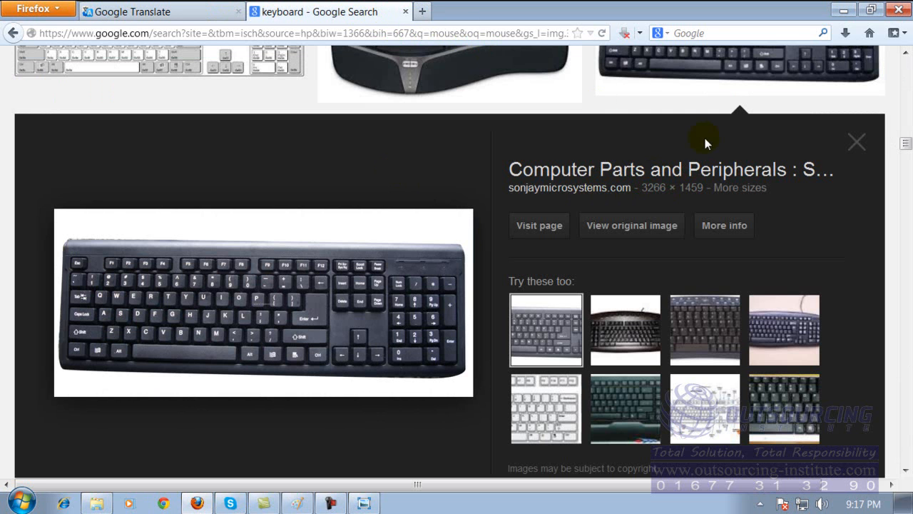
pyautogui.scroll(-4, 708, 140)
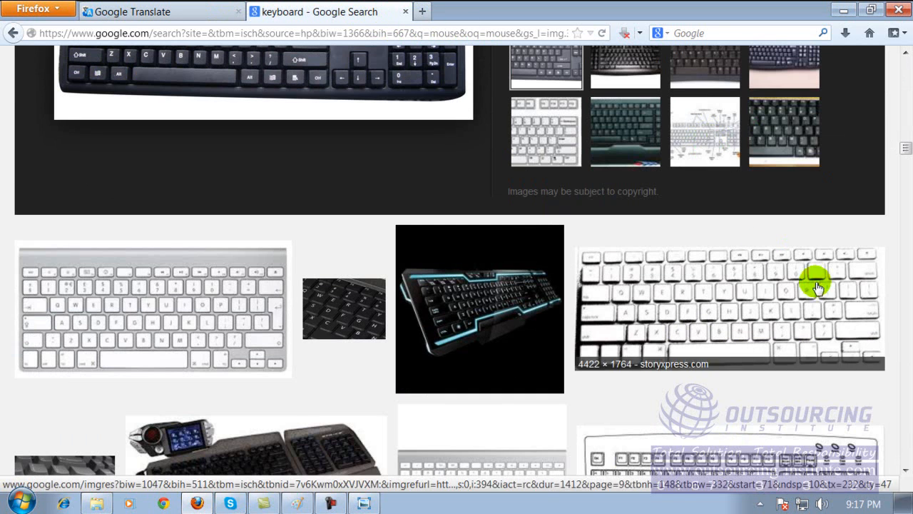
pyautogui.moveTo(907, 148); pyautogui.dragTo(907, 144)
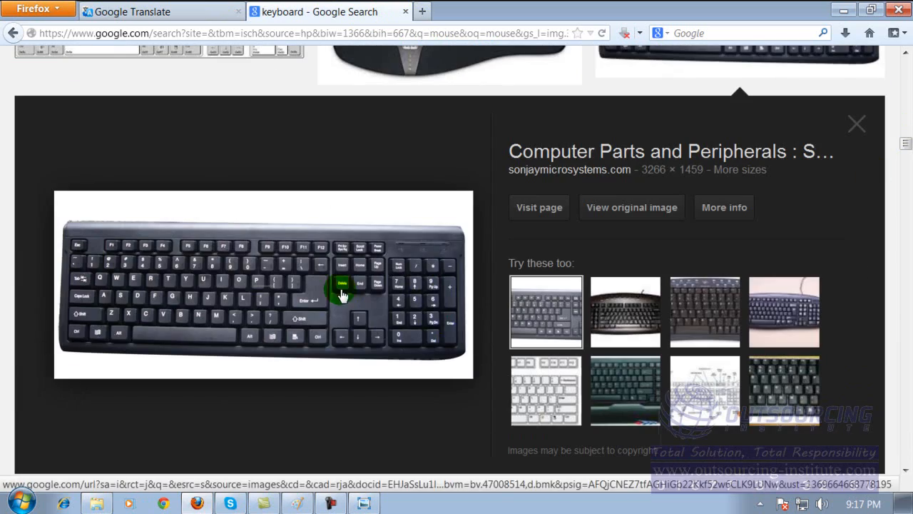
pyautogui.moveTo(905, 139); pyautogui.dragTo(906, 62)
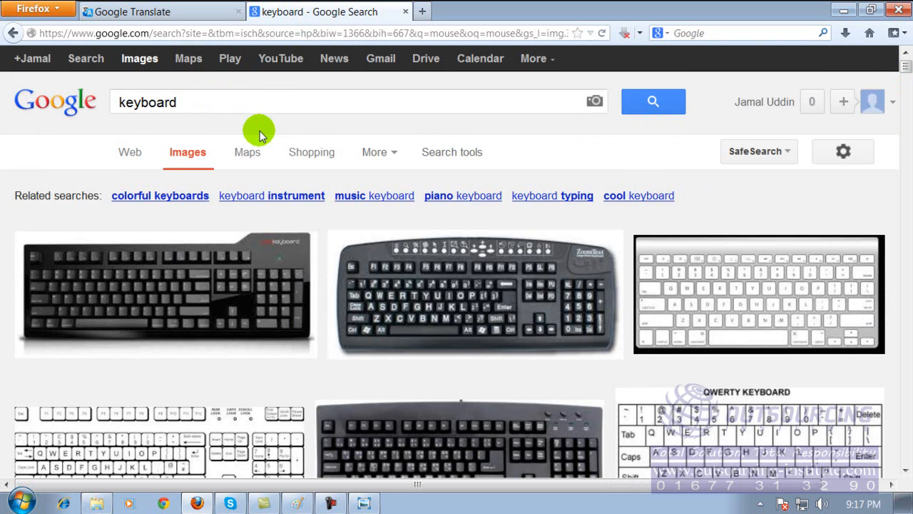
pyautogui.click(173, 105)
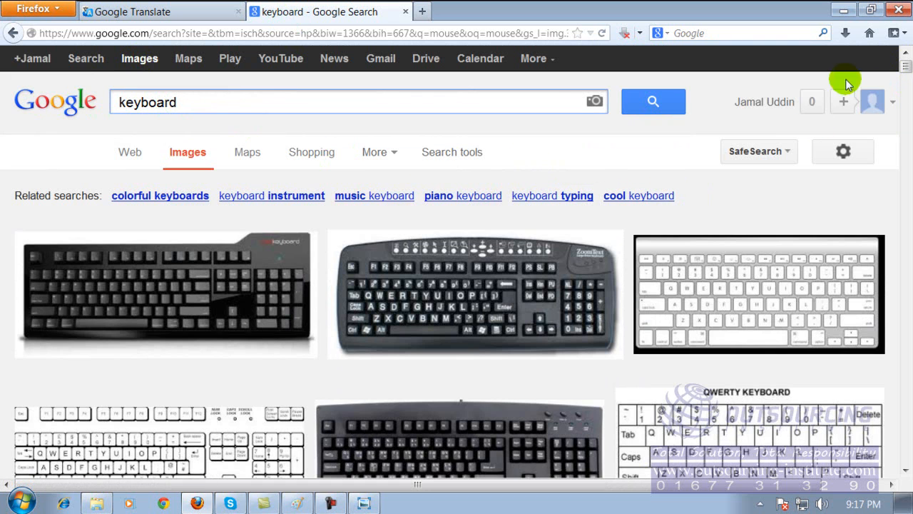
# Step: Copy the enlarged black keyboard picture from the sonjaymicrosystems.com result
pyautogui.moveTo(906, 68); pyautogui.dragTo(904, 180)
pyautogui.click(905, 54)
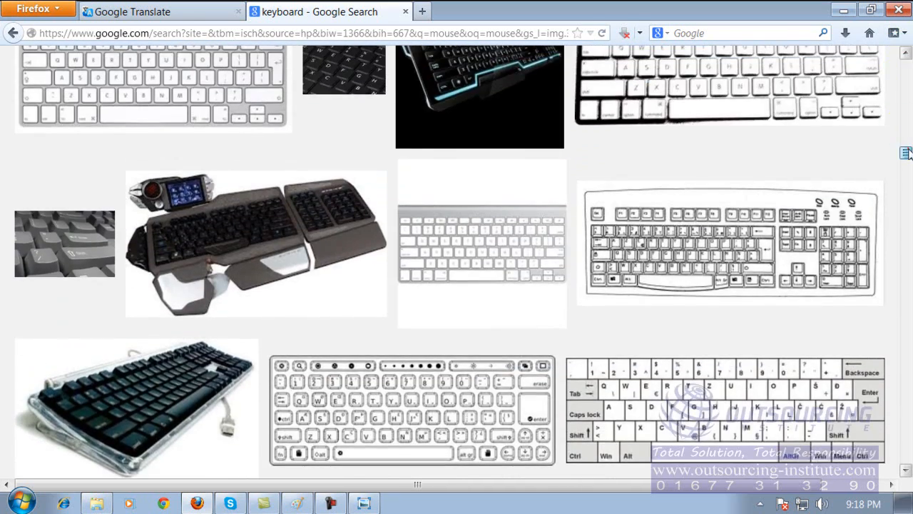
pyautogui.moveTo(908, 151); pyautogui.dragTo(908, 145)
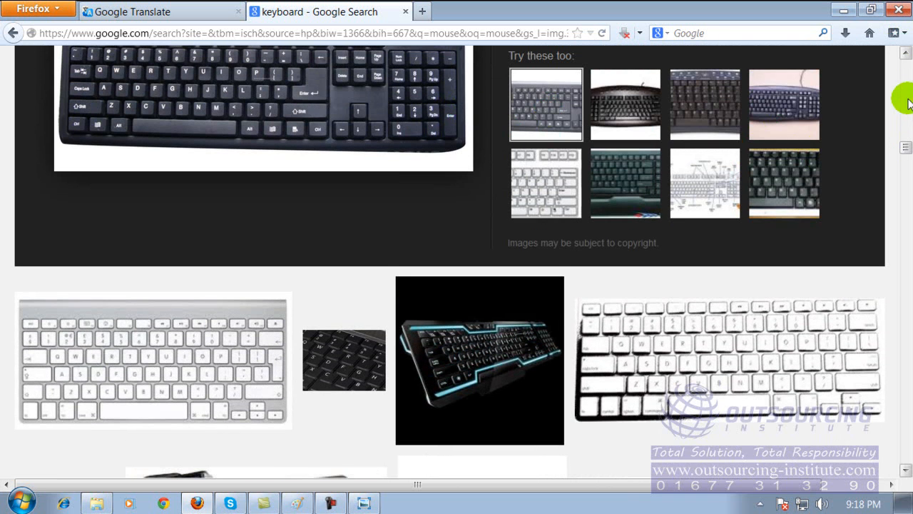
pyautogui.click(906, 53)
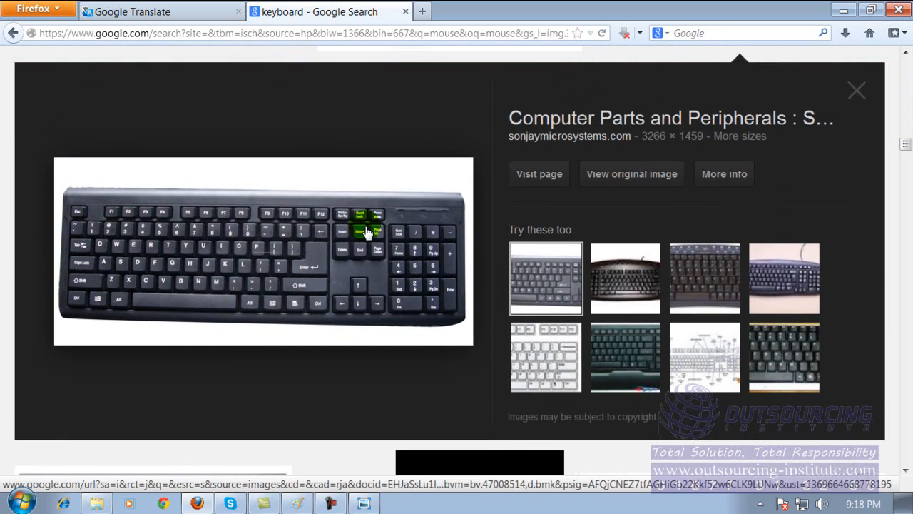
pyautogui.rightClick(350, 224)
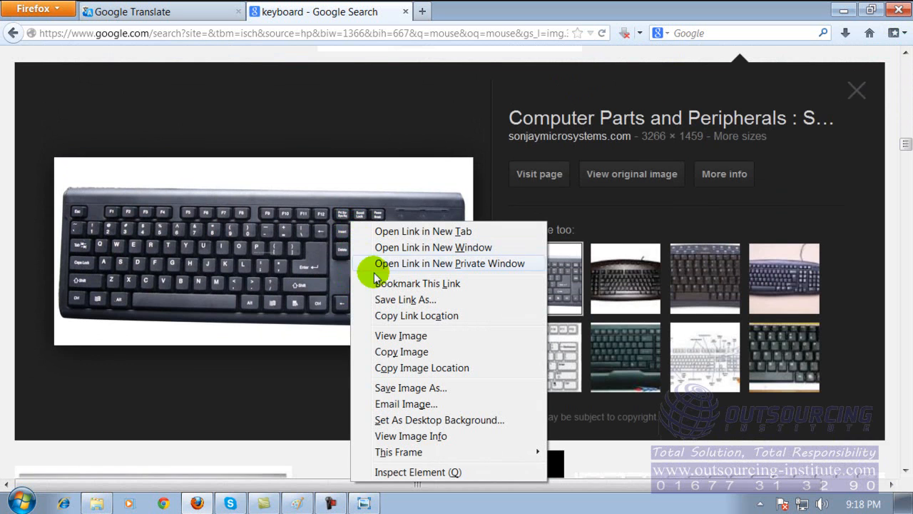
pyautogui.click(404, 351)
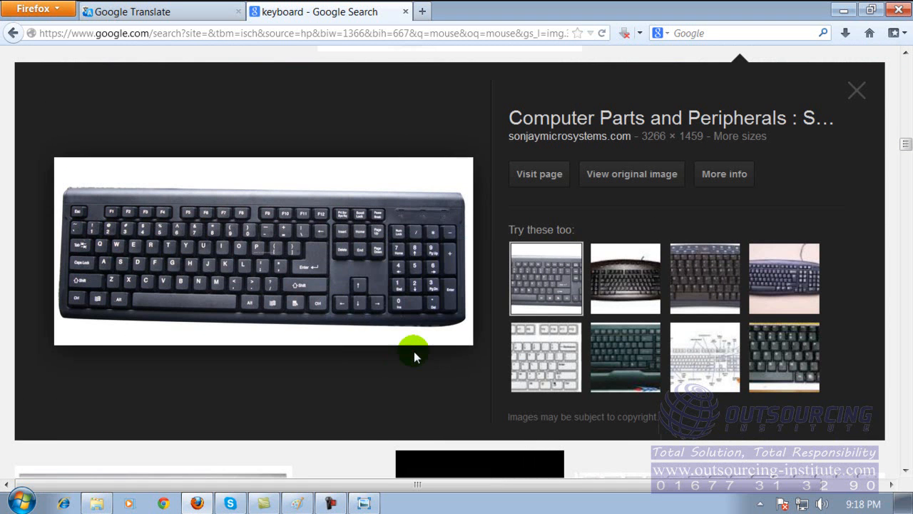
# Step: Minimize Firefox and search the installed programs for "paint"
pyautogui.click(844, 10)
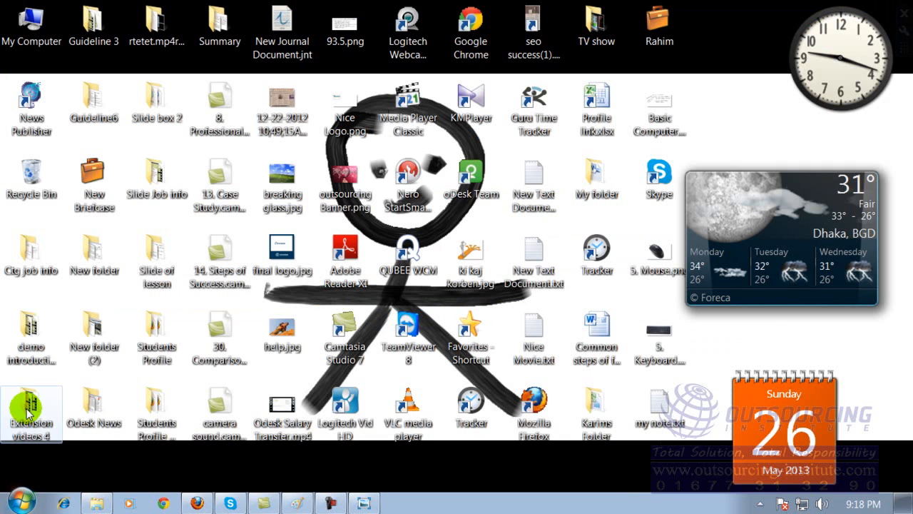
pyautogui.click(23, 502)
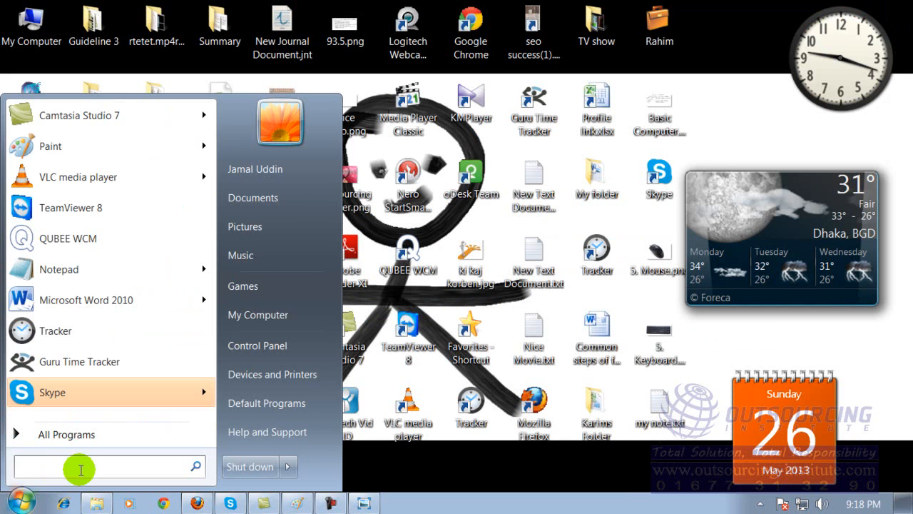
pyautogui.write('paint')
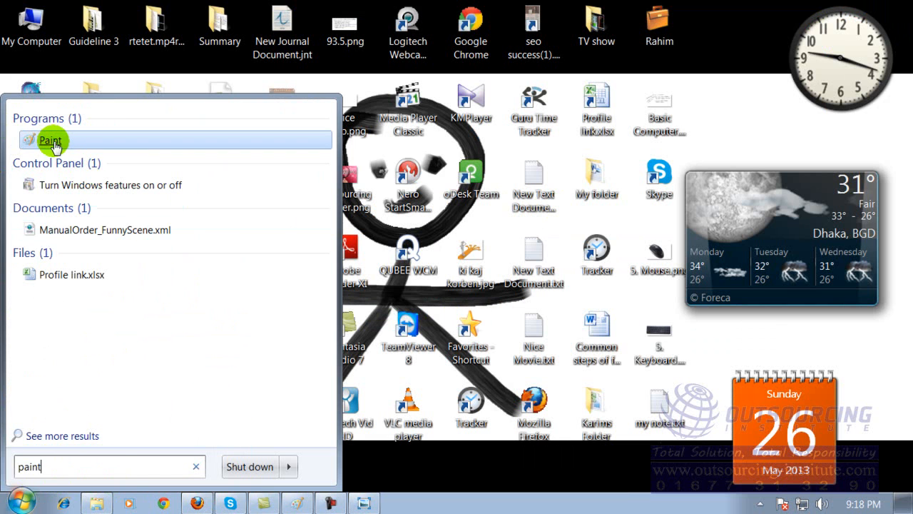
pyautogui.click(24, 503)
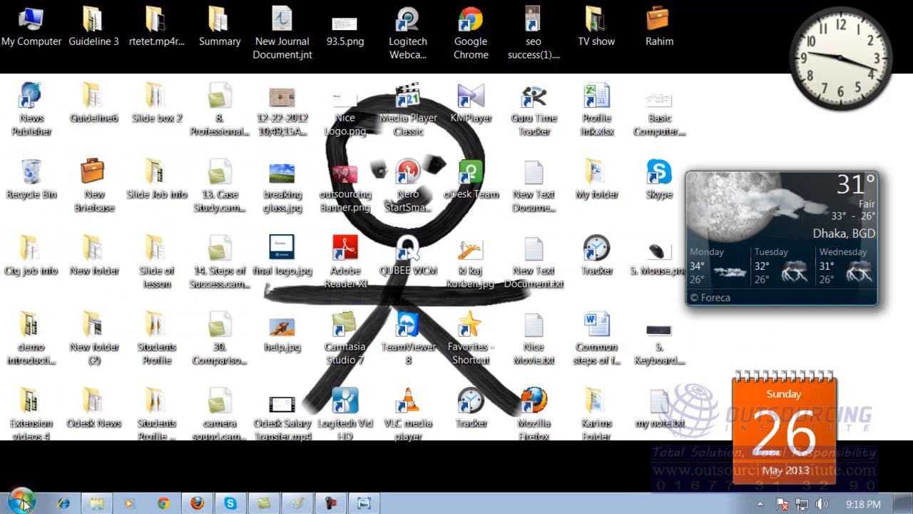
# Step: Locate Paint among the Accessories in the full program list
pyautogui.click(24, 503)
pyautogui.click(86, 434)
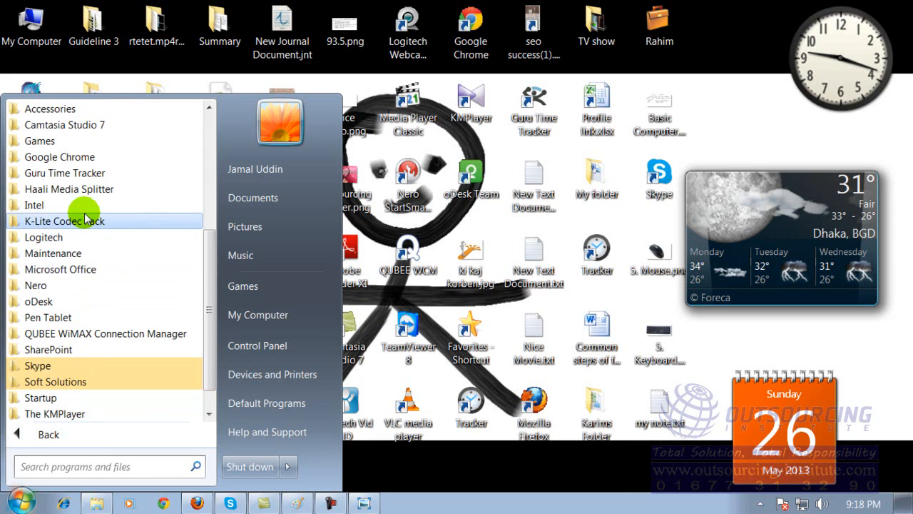
pyautogui.scroll(1, 209, 281)
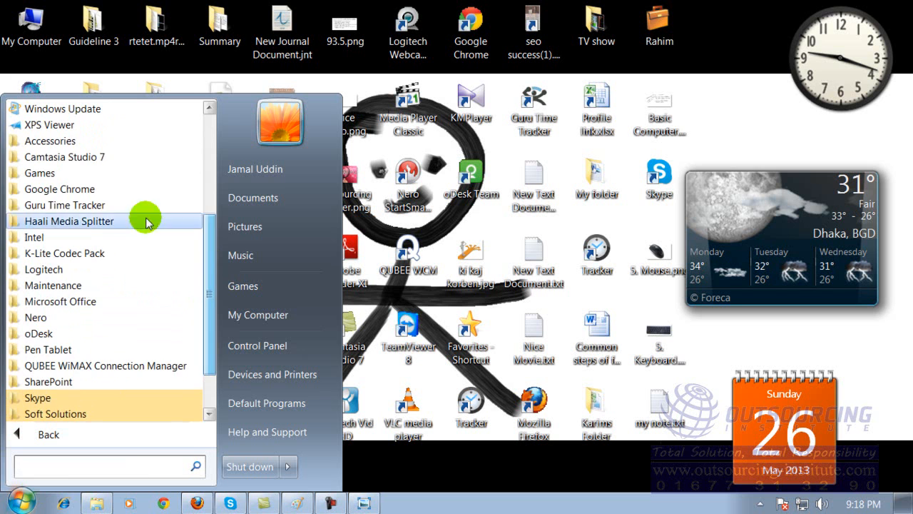
pyautogui.click(86, 138)
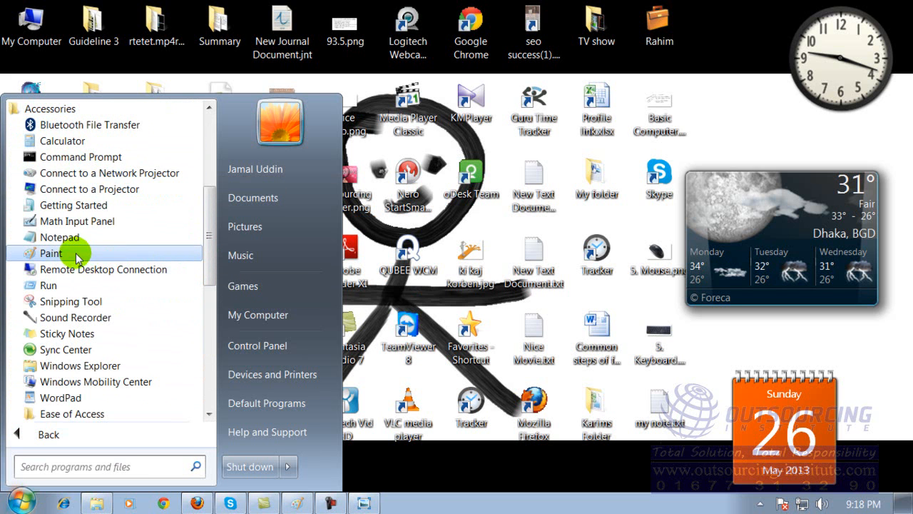
pyautogui.click(436, 479)
# Step: Search the installed programs for "pain" and open Paint
pyautogui.click(22, 501)
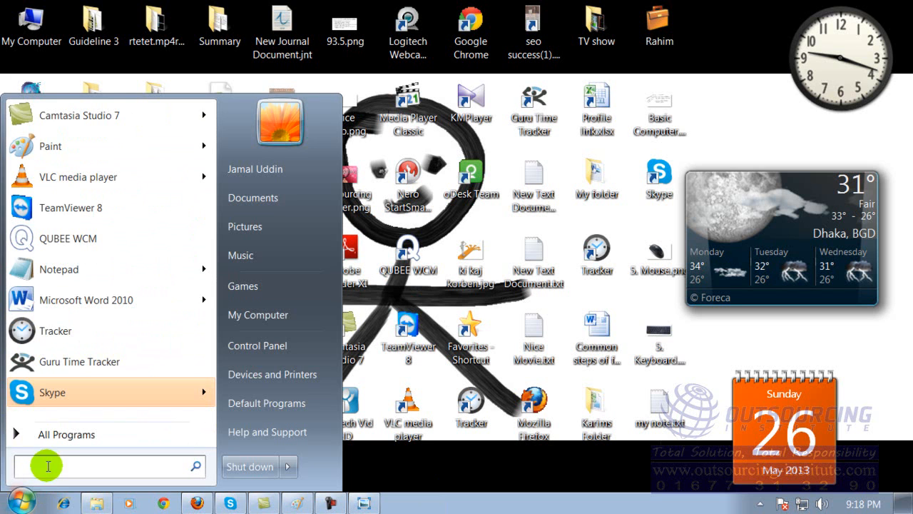
pyautogui.write('pain')
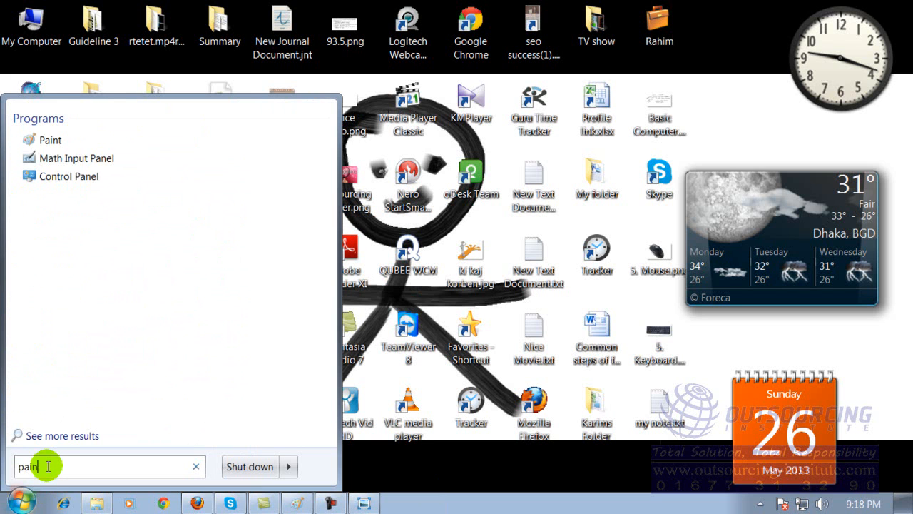
pyautogui.click(50, 142)
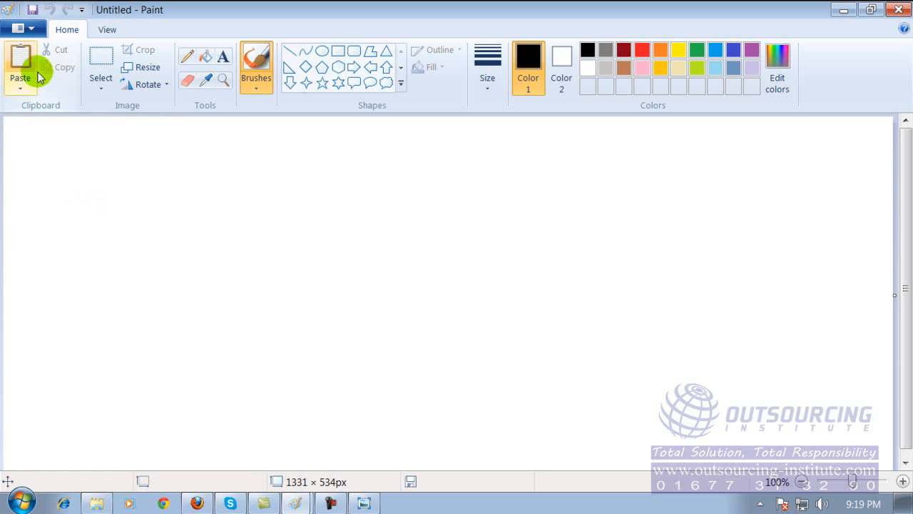
# Step: Paste the copied keyboard picture onto the blank canvas
pyautogui.click(182, 176)
pyautogui.click(181, 176)
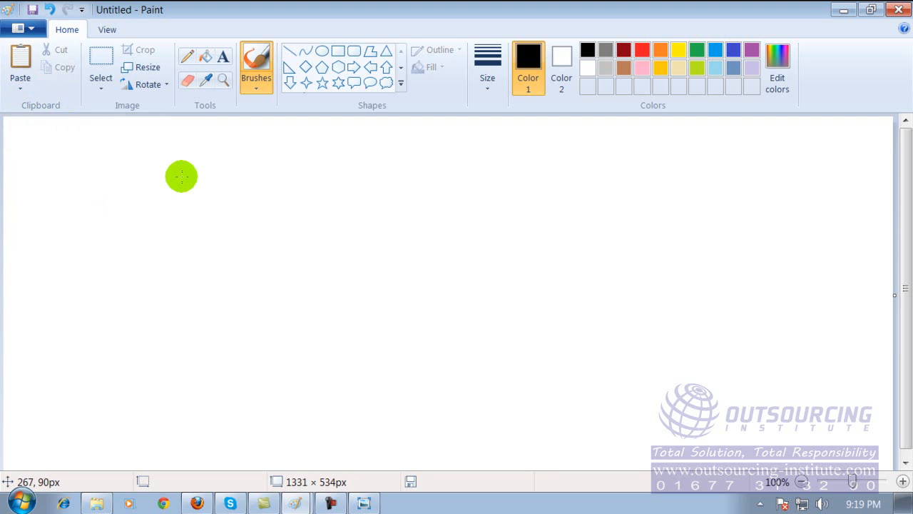
pyautogui.click(22, 57)
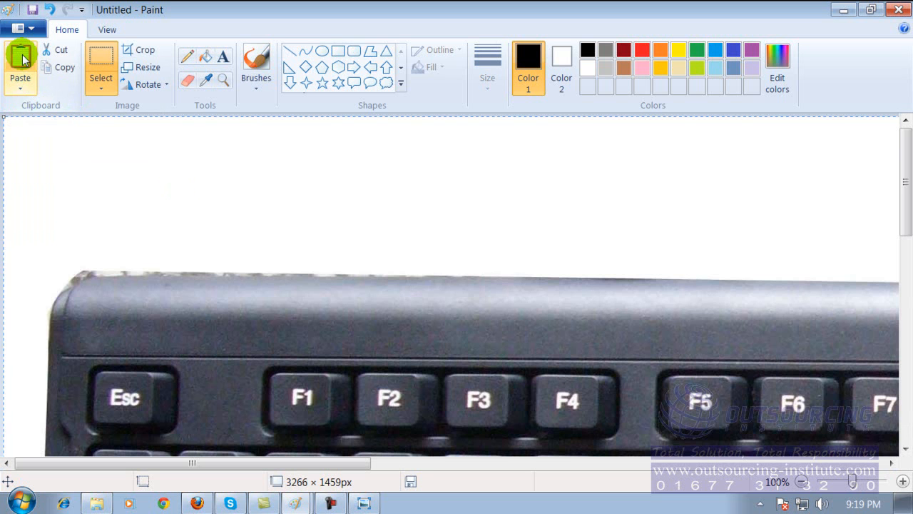
# Step: Move the pasted keyboard picture up and left across the canvas, and check it at 25% zoom before returning to 100%
pyautogui.moveTo(453, 377); pyautogui.dragTo(312, 218)
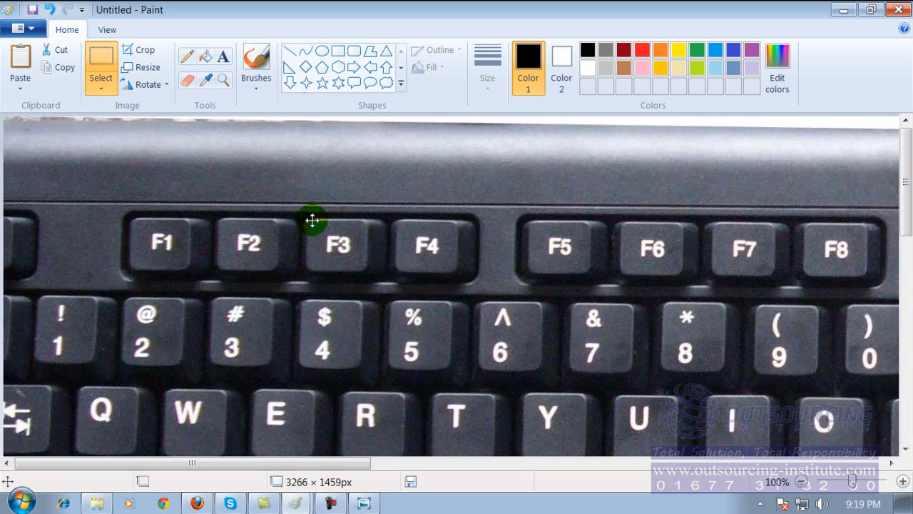
pyautogui.moveTo(589, 350); pyautogui.dragTo(273, 264)
pyautogui.moveTo(606, 399); pyautogui.dragTo(426, 268)
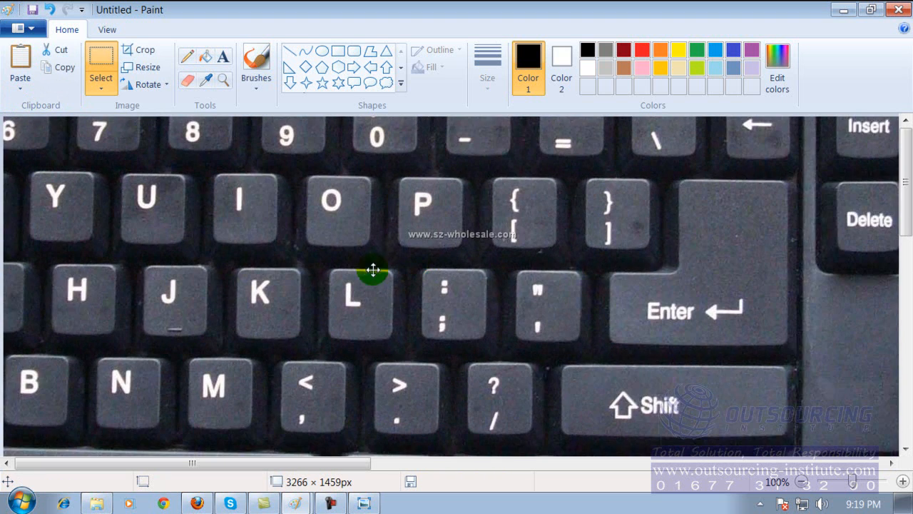
pyautogui.moveTo(286, 260); pyautogui.dragTo(363, 276)
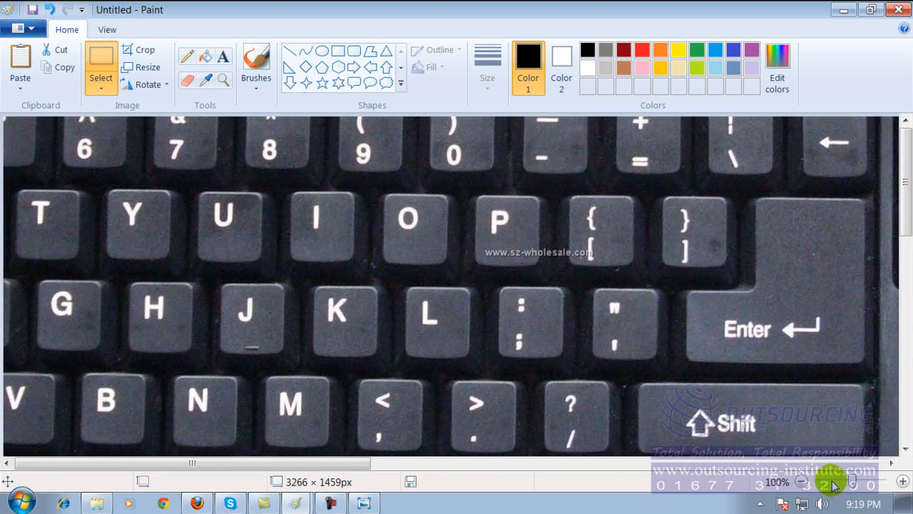
pyautogui.moveTo(853, 484); pyautogui.dragTo(837, 483)
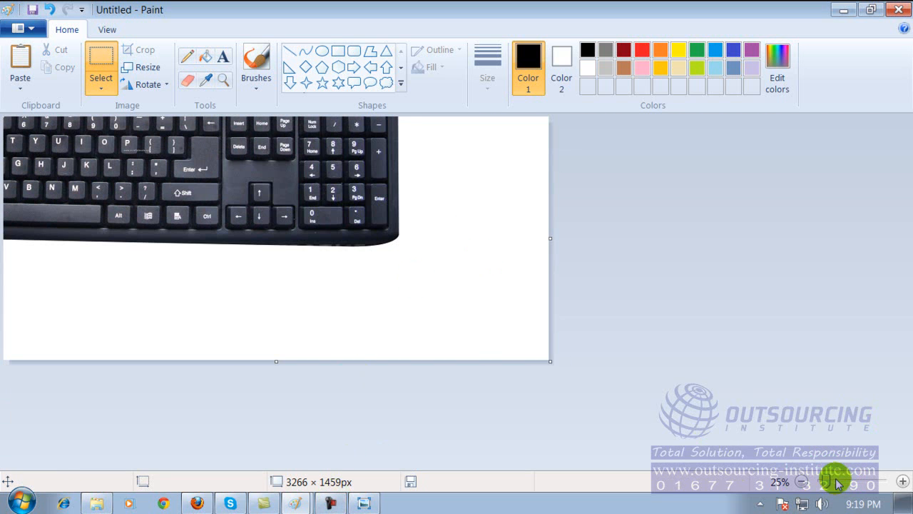
pyautogui.moveTo(830, 484)
pyautogui.mouseDown()
pyautogui.moveTo(861, 484)
pyautogui.moveTo(845, 483)
pyautogui.mouseUp()
pyautogui.moveTo(906, 224); pyautogui.dragTo(897, 179)
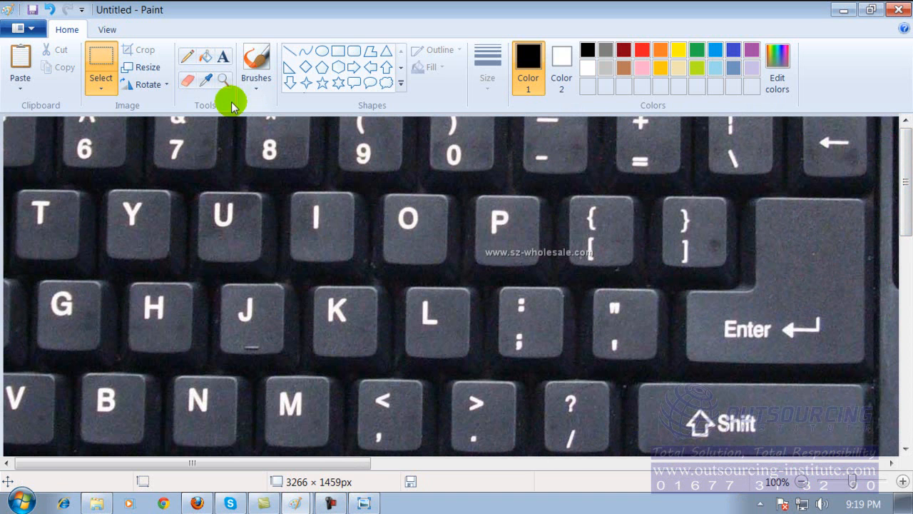
# Step: Save the keyboard picture as a PNG named "my keyboard" in the Pictures library, and close Paint
pyautogui.click(34, 33)
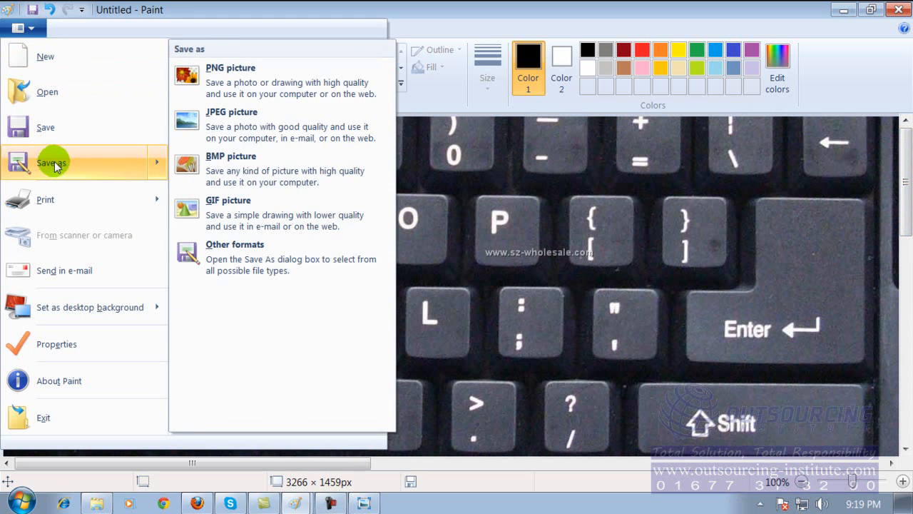
pyautogui.click(50, 129)
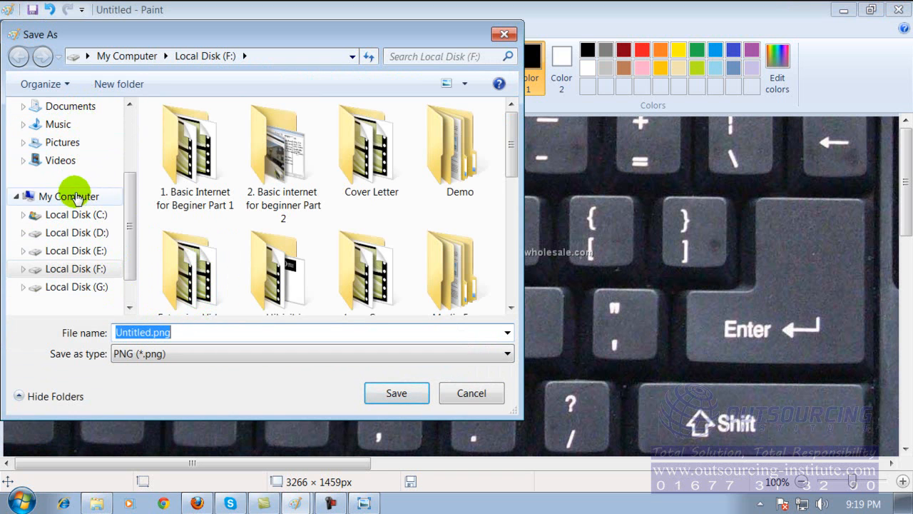
pyautogui.click(64, 142)
pyautogui.click(225, 326)
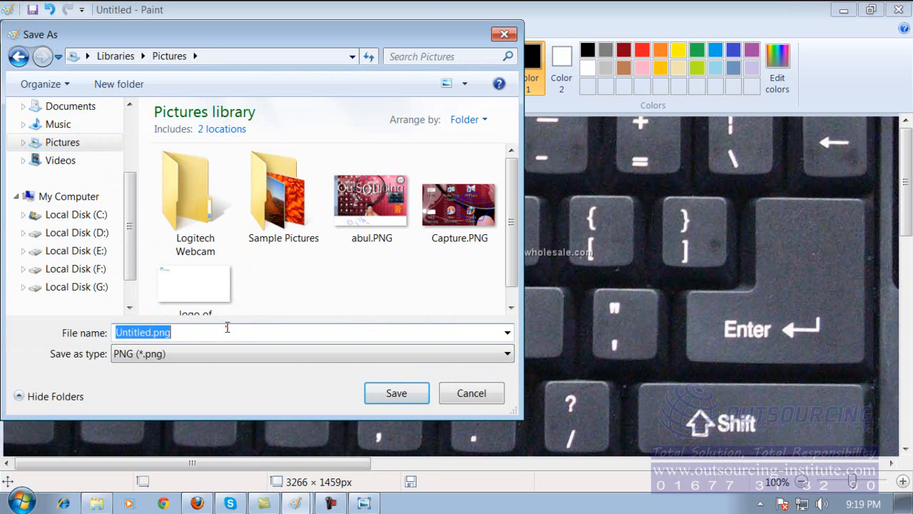
pyautogui.write('my ')
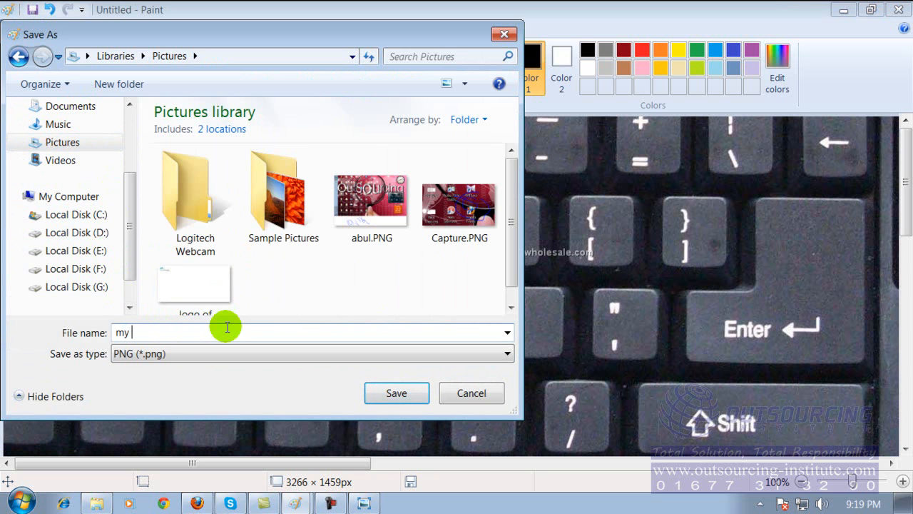
pyautogui.write('keyboard')
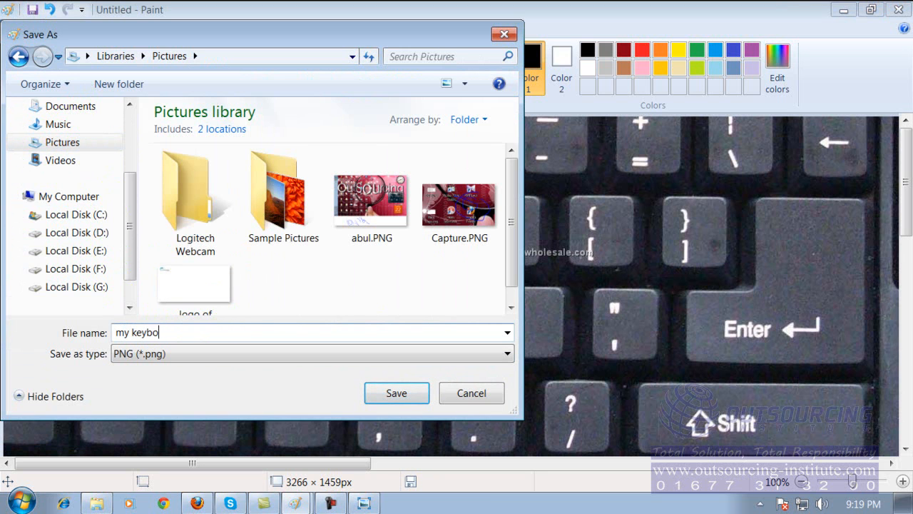
pyautogui.click(379, 393)
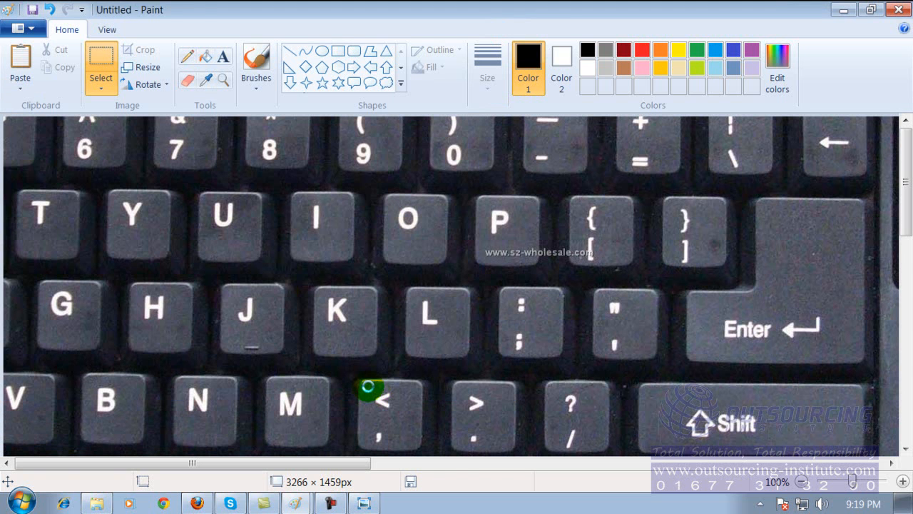
pyautogui.click(897, 10)
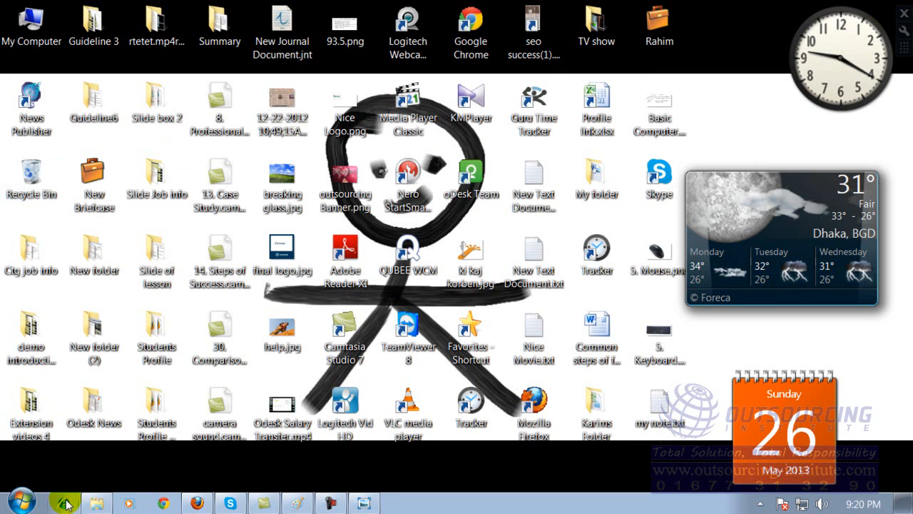
# Step: Browse from My Computer to the Pictures library and open my keyboard.png
pyautogui.click(22, 500)
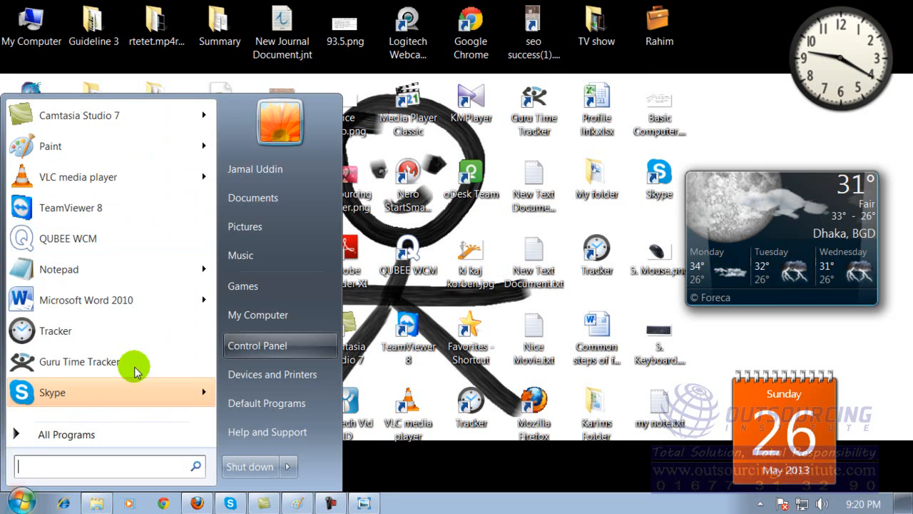
pyautogui.click(407, 459)
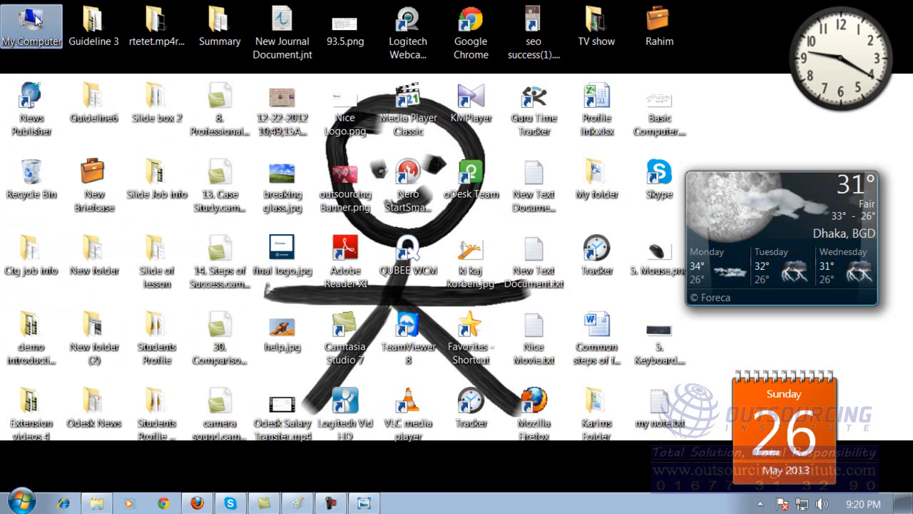
pyautogui.doubleClick(31, 23)
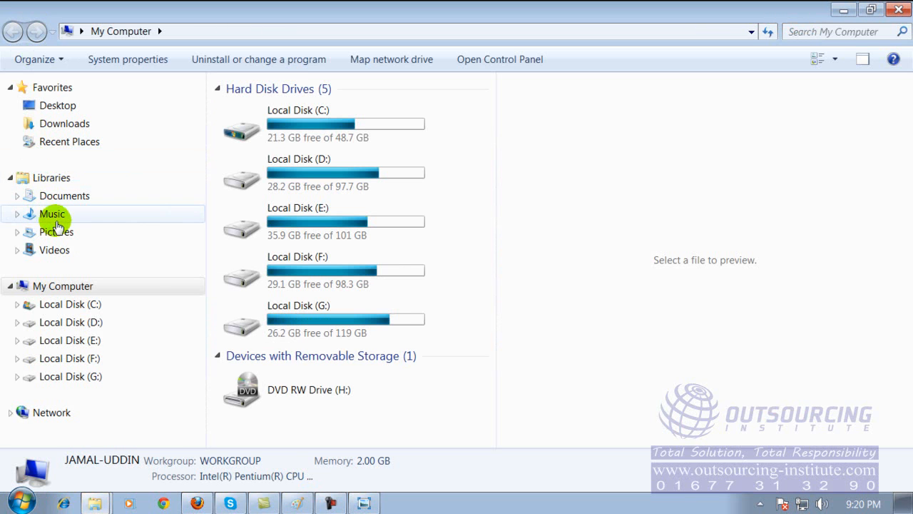
pyautogui.click(59, 234)
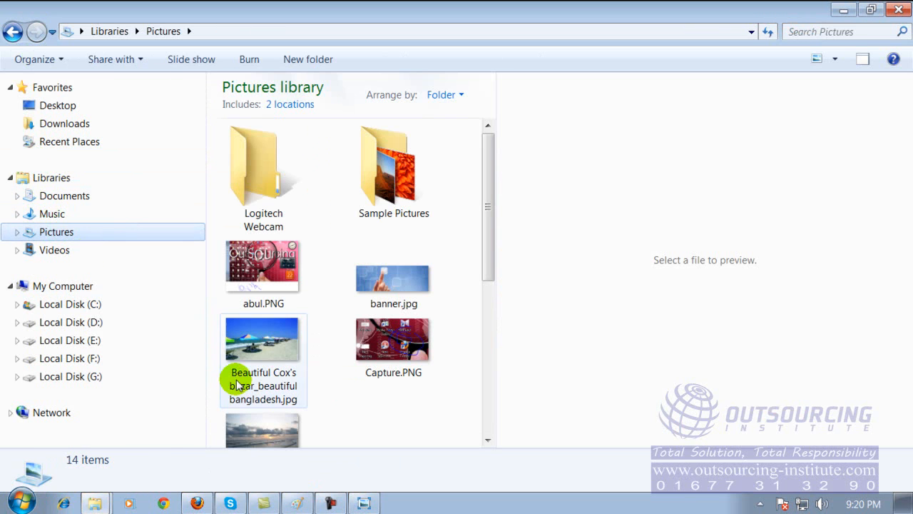
pyautogui.moveTo(493, 184); pyautogui.dragTo(476, 316)
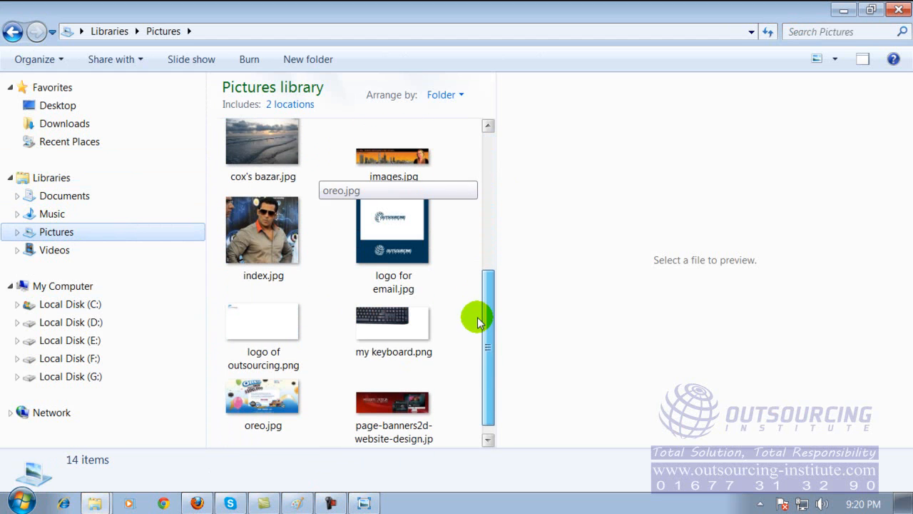
pyautogui.doubleClick(376, 335)
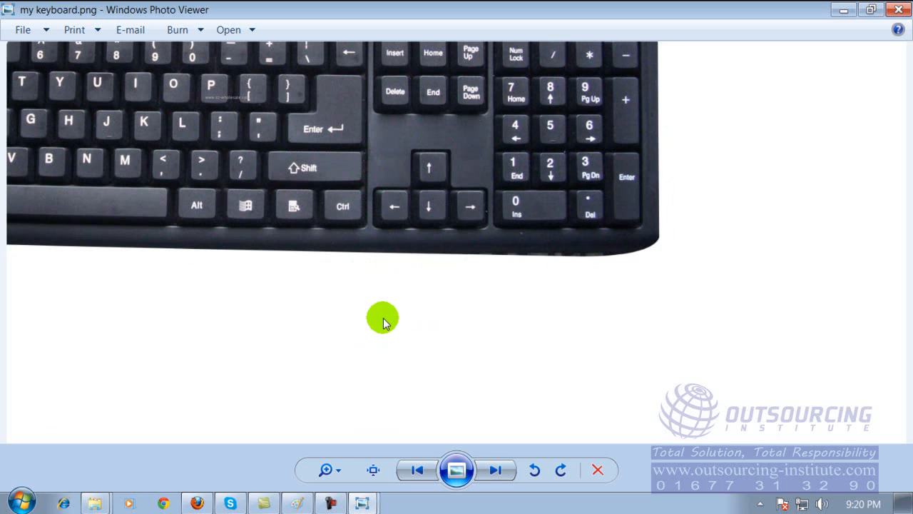
# Step: Zoom in on the keyboard picture, examine the arrow keys and number pad, and close the viewer
pyautogui.click(340, 471)
pyautogui.moveTo(341, 476); pyautogui.dragTo(341, 457)
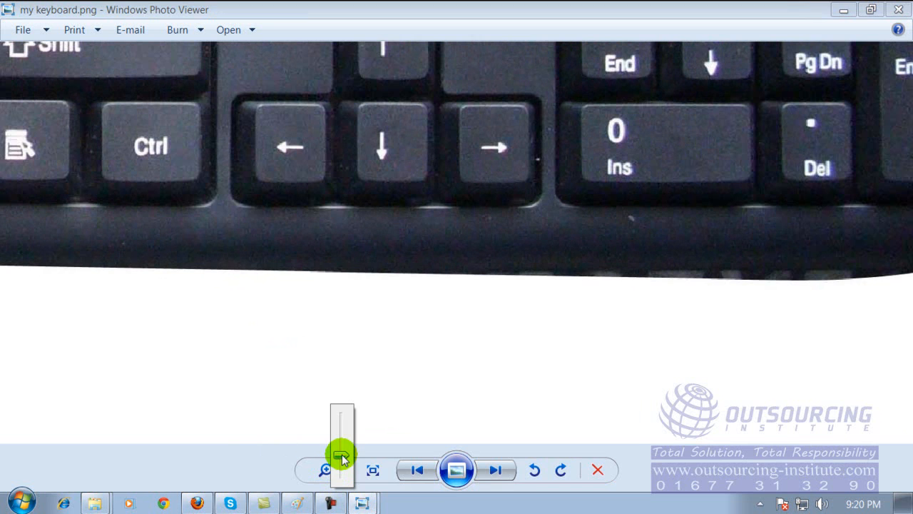
pyautogui.moveTo(406, 108); pyautogui.dragTo(346, 295)
pyautogui.moveTo(582, 149); pyautogui.dragTo(588, 303)
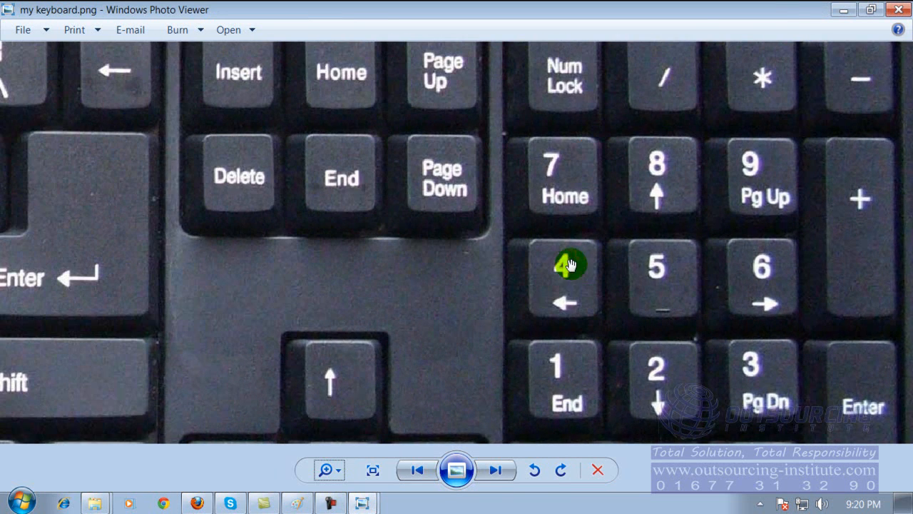
pyautogui.click(897, 10)
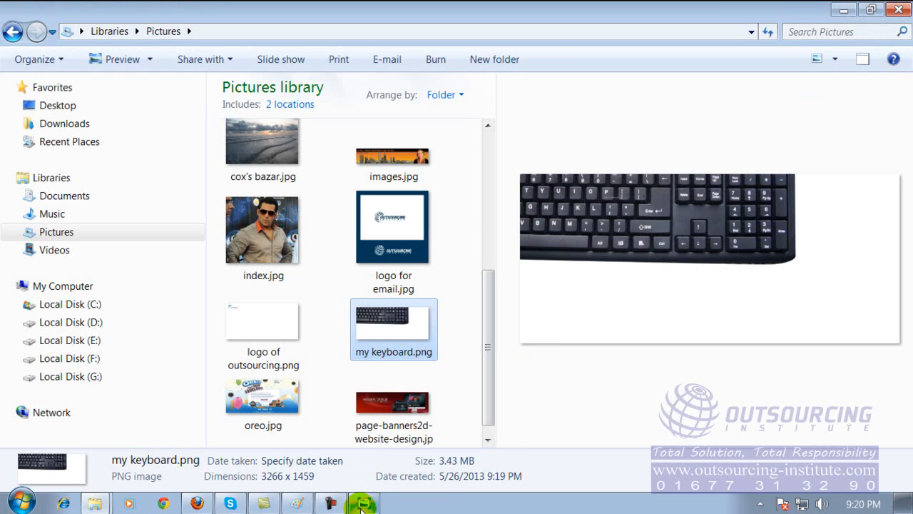
pyautogui.click(362, 503)
pyautogui.click(361, 503)
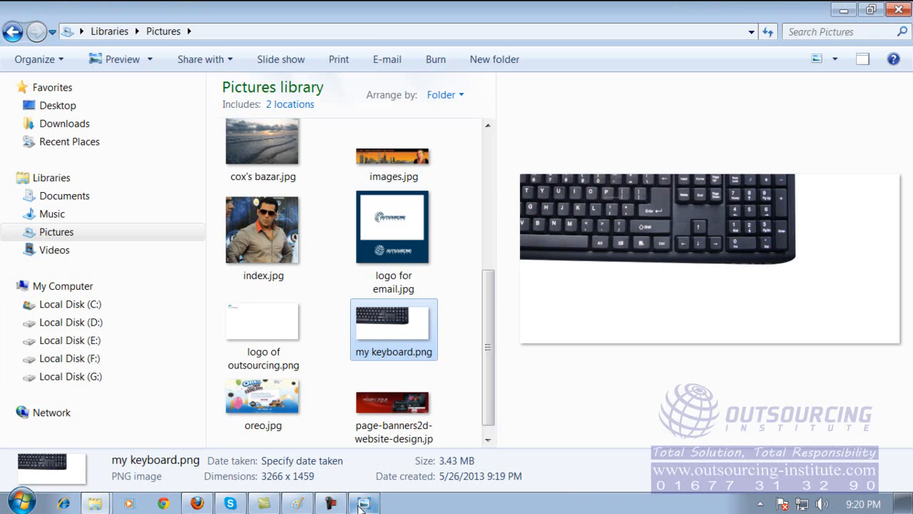
pyautogui.click(295, 504)
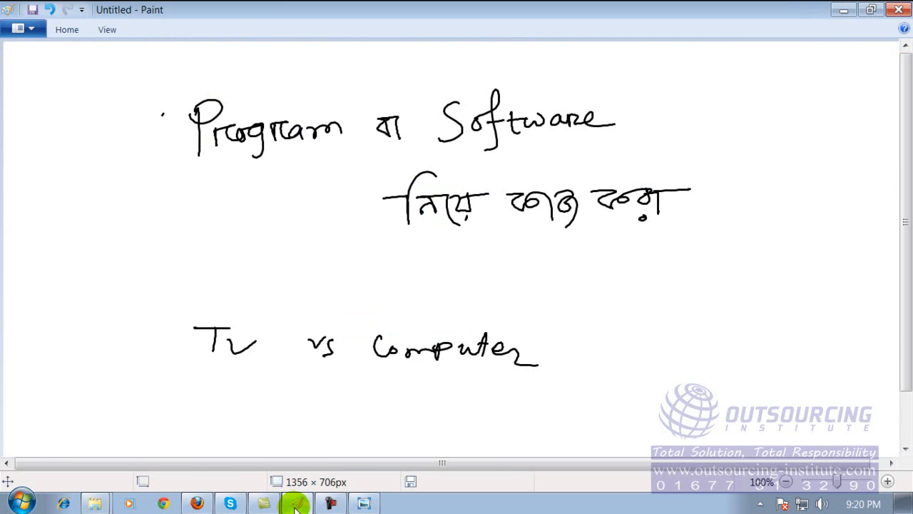
pyautogui.click(298, 504)
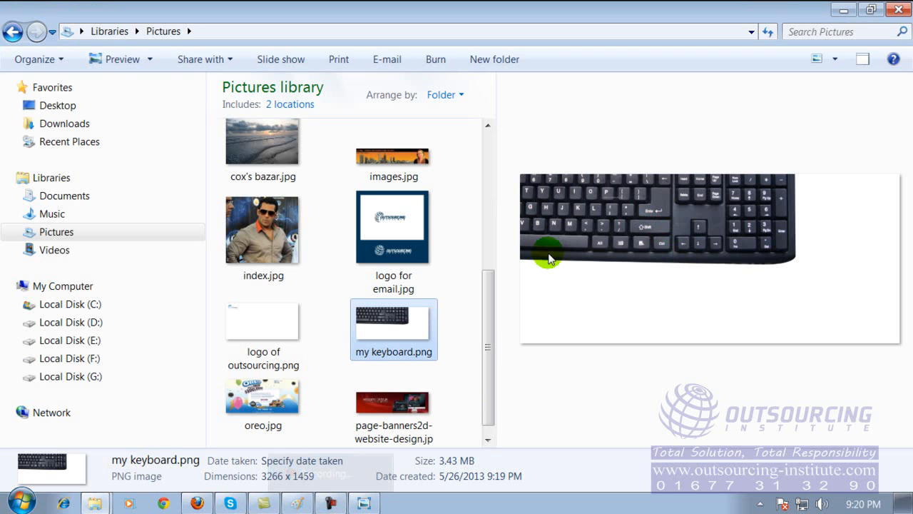
# Step: Reopen my keyboard.png in the viewer, check which programs can open it, and close the viewer
pyautogui.doubleClick(403, 336)
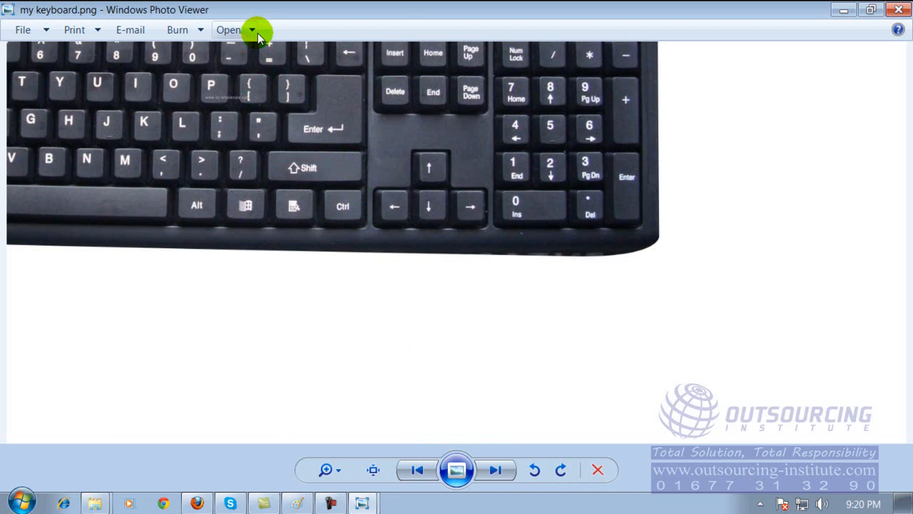
pyautogui.click(897, 9)
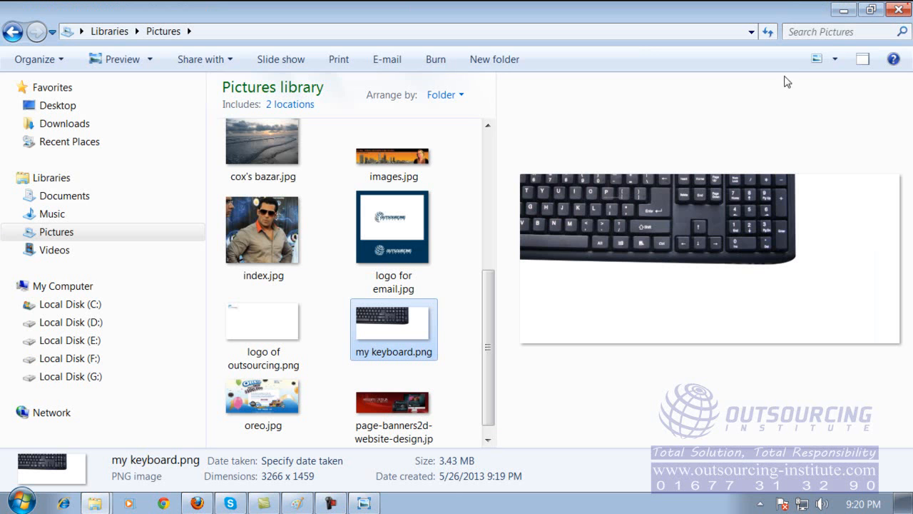
pyautogui.click(460, 343)
pyautogui.click(383, 329)
pyautogui.doubleClick(382, 327)
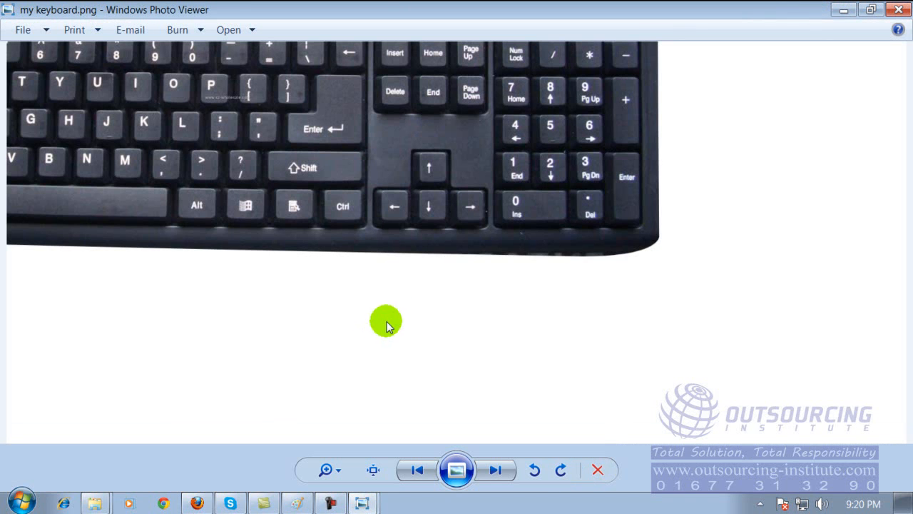
pyautogui.click(246, 30)
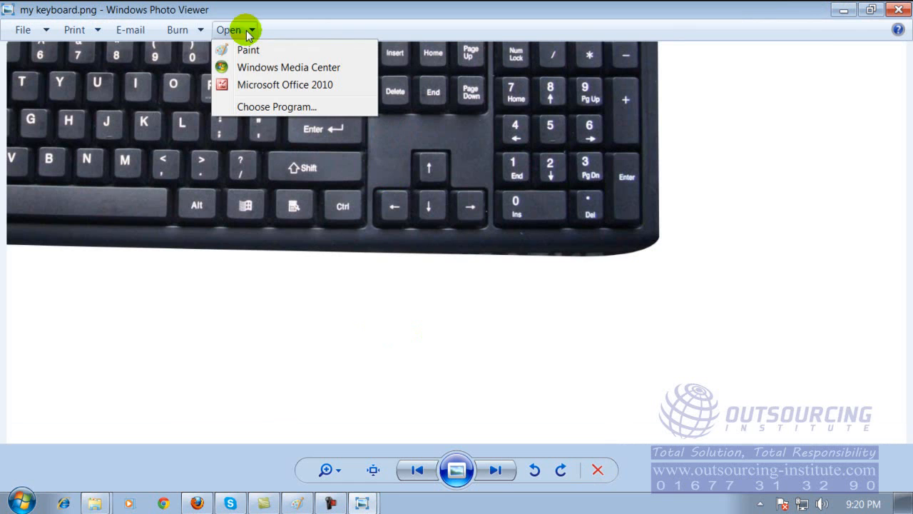
pyautogui.click(407, 311)
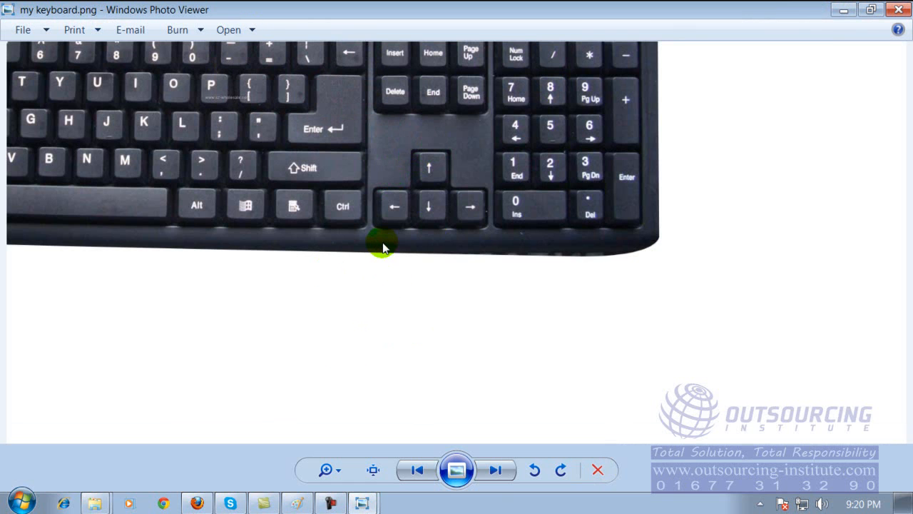
pyautogui.click(897, 9)
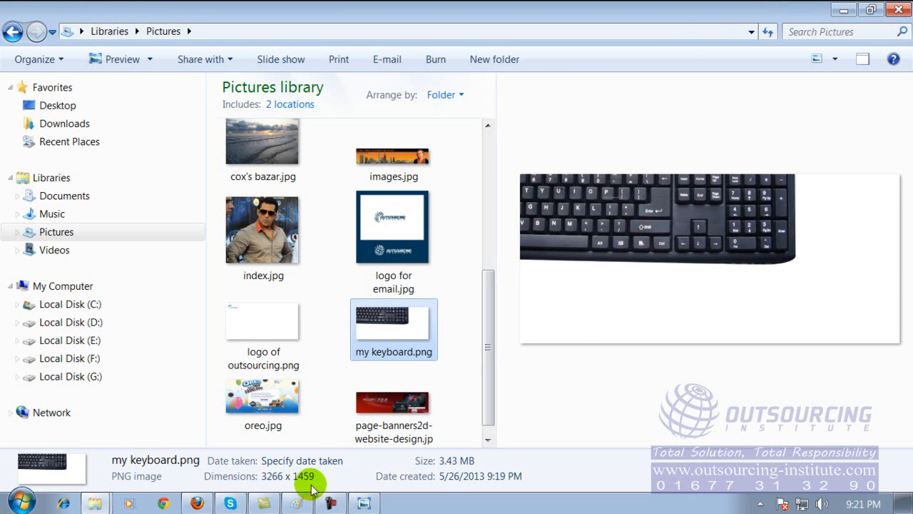
# Step: Minimize the Pictures folder window and start Paint with a blank canvas
pyautogui.click(847, 9)
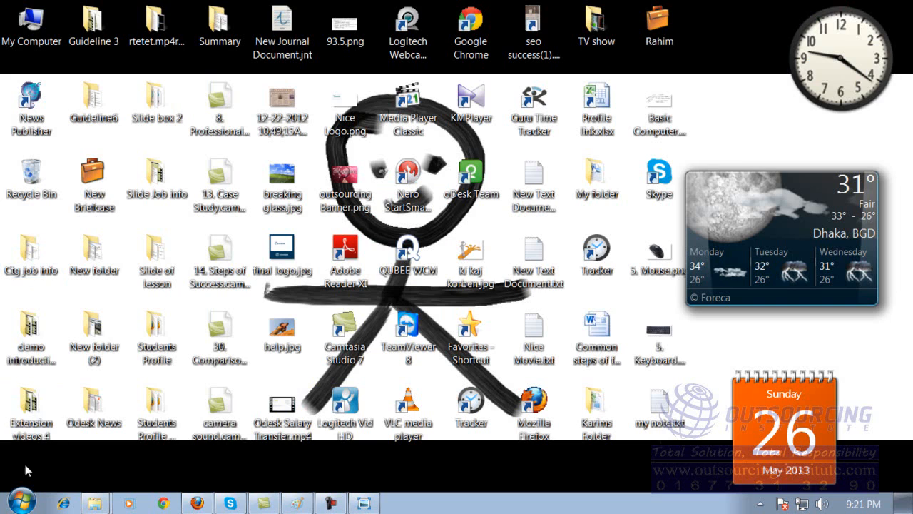
pyautogui.click(26, 496)
pyautogui.click(118, 146)
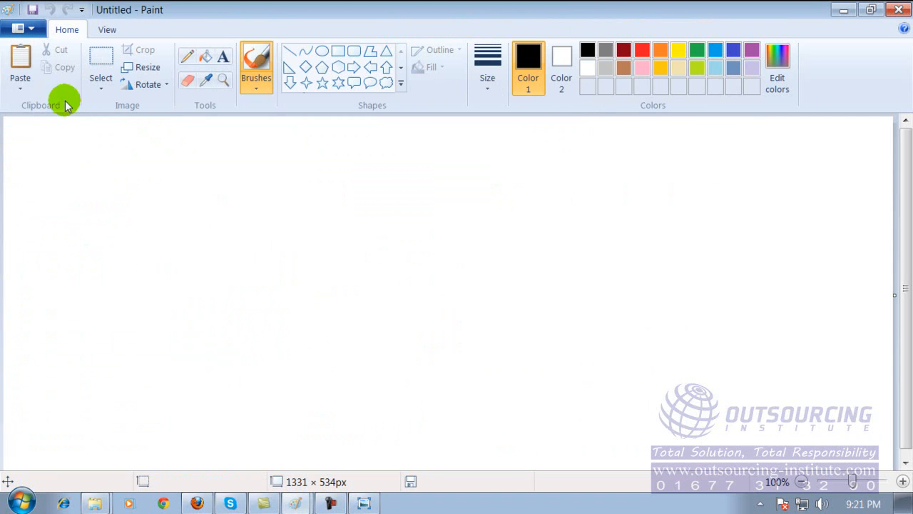
# Step: Open my keyboard.png from the Pictures library in Paint
pyautogui.click(31, 32)
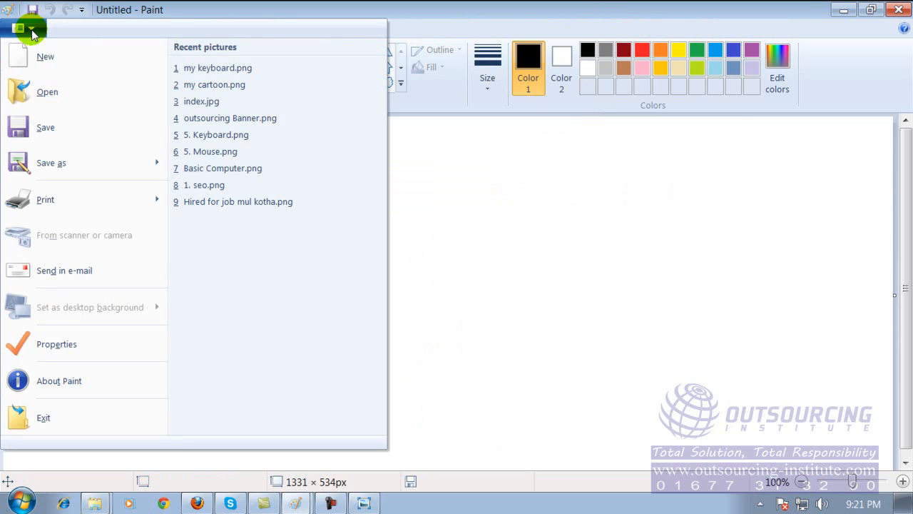
pyautogui.click(45, 92)
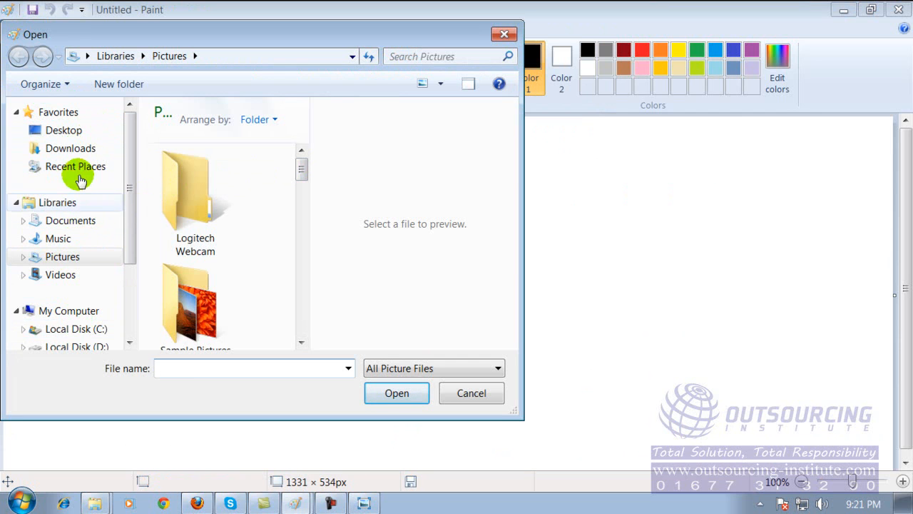
pyautogui.click(68, 262)
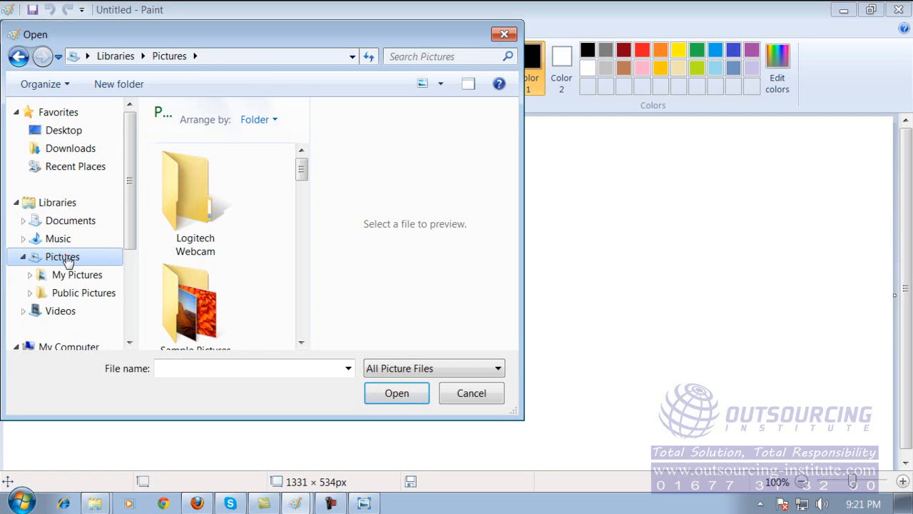
pyautogui.moveTo(302, 166); pyautogui.dragTo(293, 296)
pyautogui.doubleClick(180, 227)
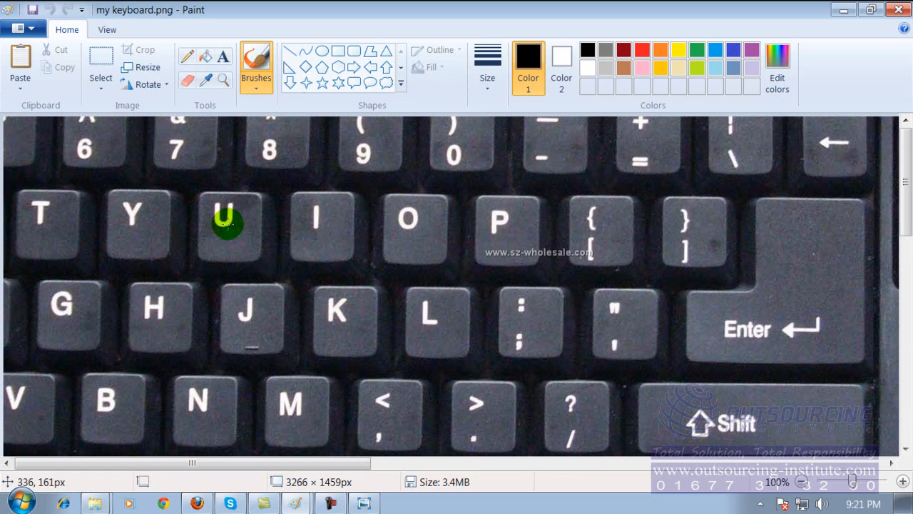
# Step: Erase a short streak across the U letter, and cover the letters on the U, I, O, P and L keys with black oil-brush strokes
pyautogui.click(195, 84)
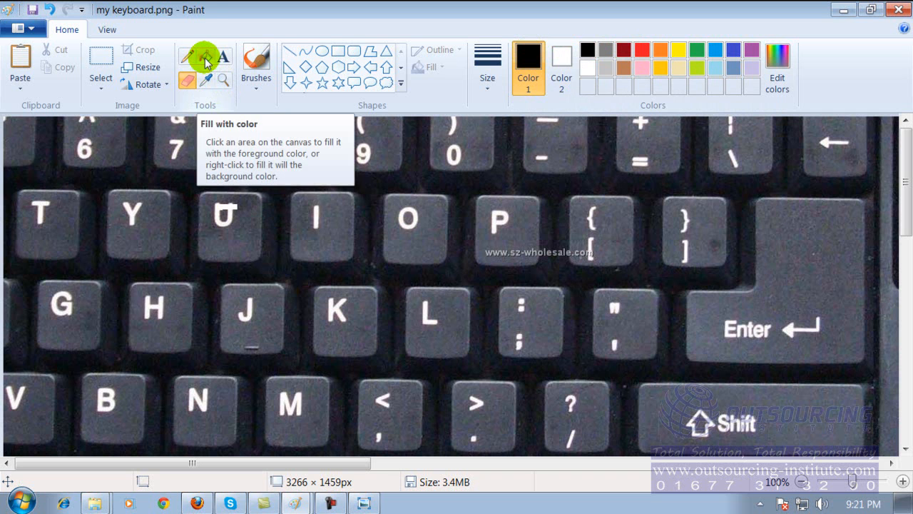
pyautogui.click(257, 60)
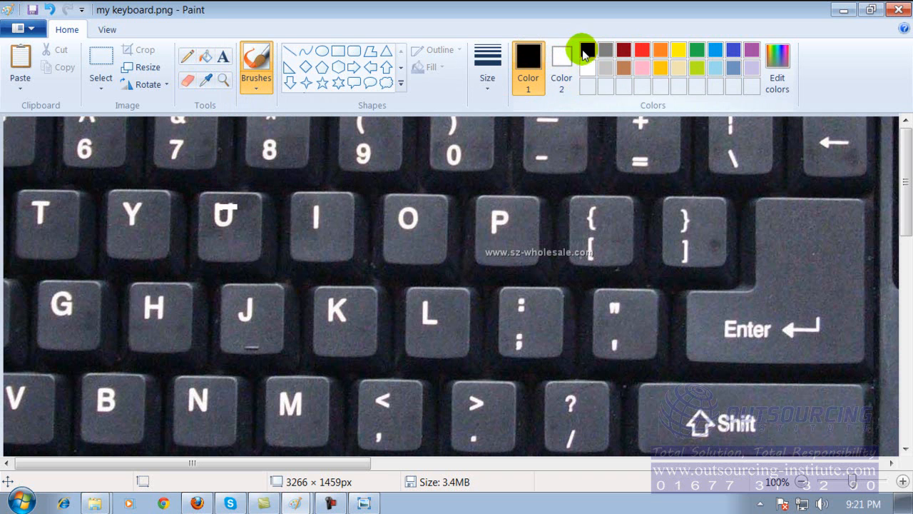
pyautogui.click(257, 87)
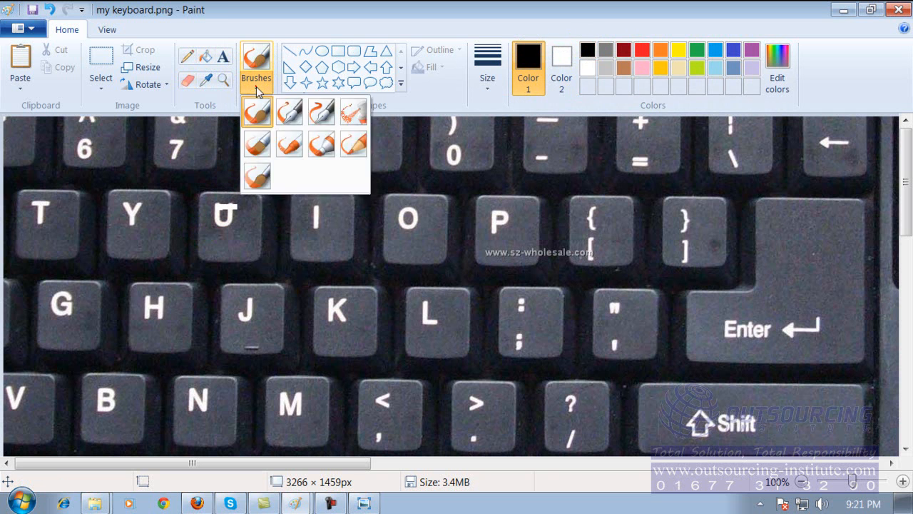
pyautogui.click(257, 144)
pyautogui.moveTo(227, 212)
pyautogui.mouseDown()
pyautogui.moveTo(219, 238)
pyautogui.moveTo(223, 212)
pyautogui.mouseUp()
pyautogui.moveTo(223, 247)
pyautogui.mouseDown()
pyautogui.moveTo(236, 204)
pyautogui.moveTo(195, 193)
pyautogui.moveTo(250, 231)
pyautogui.mouseUp()
pyautogui.moveTo(304, 212); pyautogui.dragTo(324, 214)
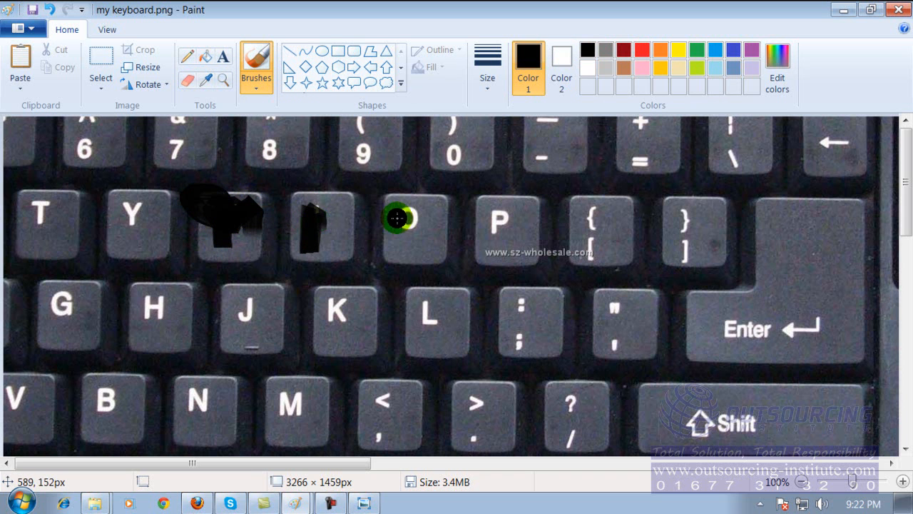
pyautogui.moveTo(410, 215); pyautogui.dragTo(437, 227)
pyautogui.moveTo(500, 228)
pyautogui.mouseDown()
pyautogui.moveTo(512, 207)
pyautogui.moveTo(504, 297)
pyautogui.mouseUp()
pyautogui.moveTo(410, 298)
pyautogui.mouseDown()
pyautogui.moveTo(432, 328)
pyautogui.moveTo(417, 289)
pyautogui.mouseUp()
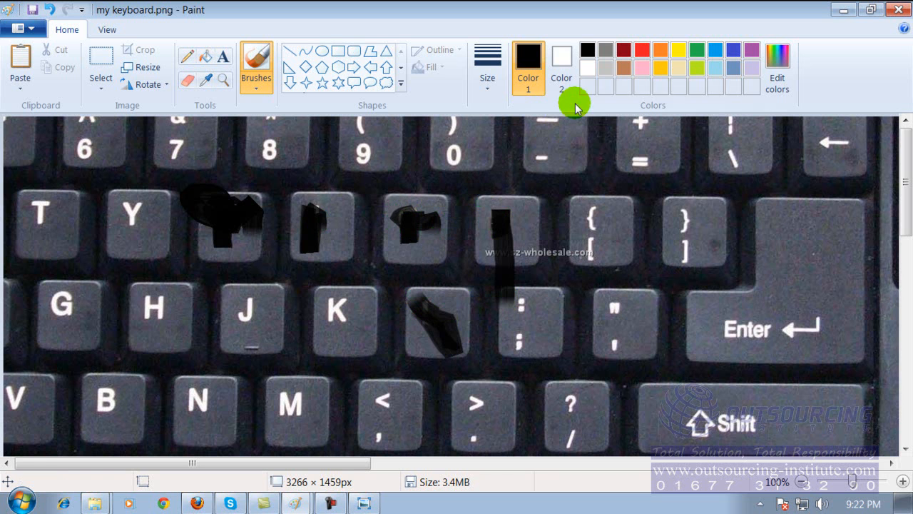
# Step: Draw two black down-arrow shapes on the picture, a large one over the I key and a narrow one beside the P key
pyautogui.click(289, 83)
pyautogui.moveTo(259, 167); pyautogui.dragTo(357, 294)
pyautogui.moveTo(537, 214); pyautogui.dragTo(577, 324)
# Step: Erase freehand white streaks across the J and K key area and over the T key
pyautogui.click(187, 80)
pyautogui.moveTo(214, 252); pyautogui.dragTo(252, 340)
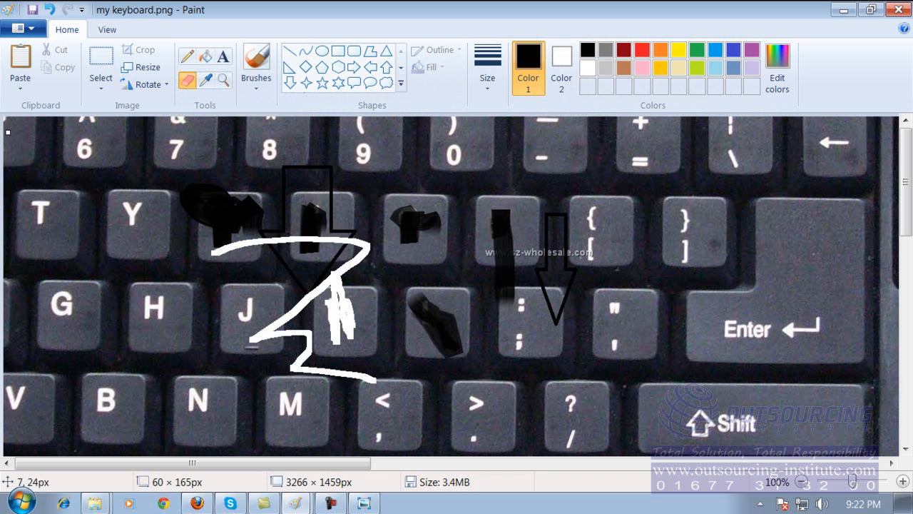
pyautogui.moveTo(15, 134); pyautogui.dragTo(84, 251)
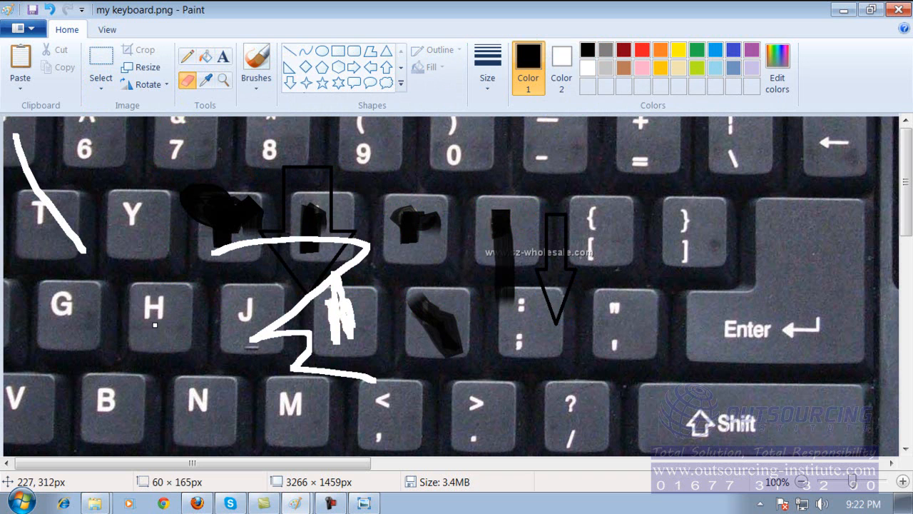
# Step: Select the H key with a rectangular selection of about 136 × 134 px, and move the piece up and back down near its original spot
pyautogui.click(107, 72)
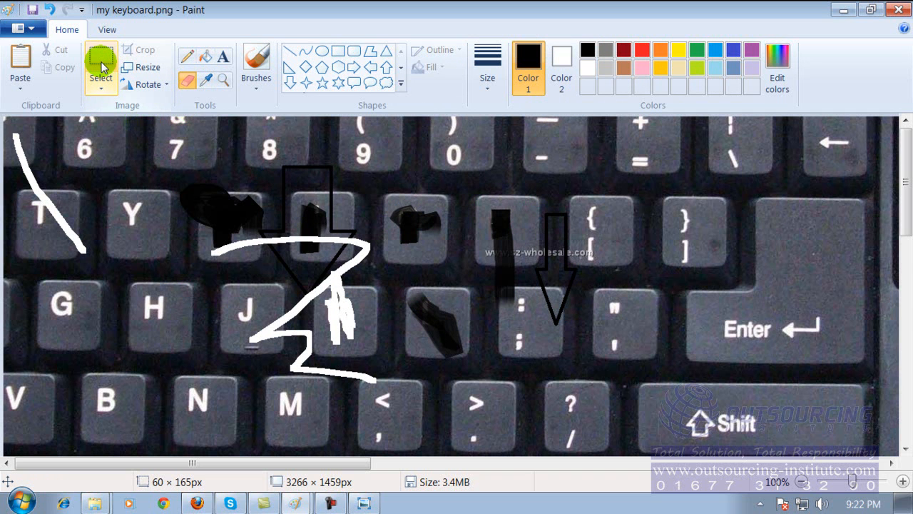
pyautogui.click(100, 87)
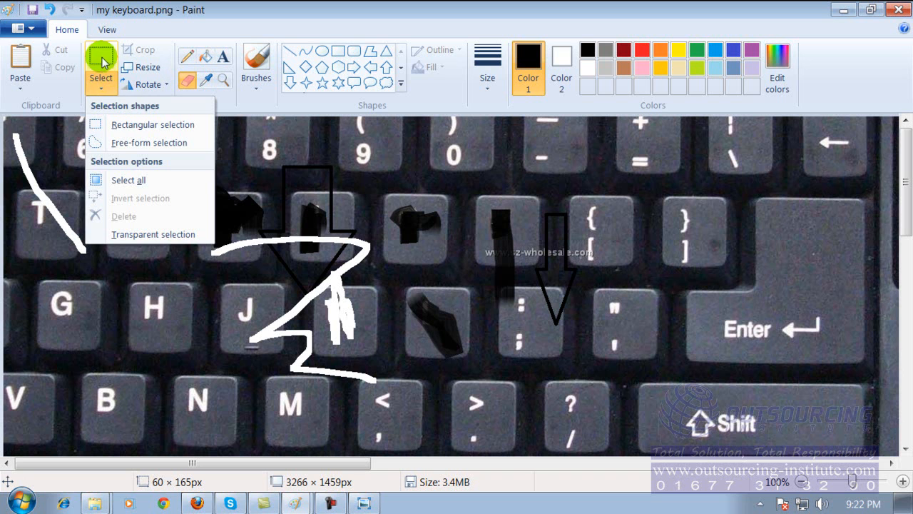
pyautogui.click(68, 30)
pyautogui.click(97, 57)
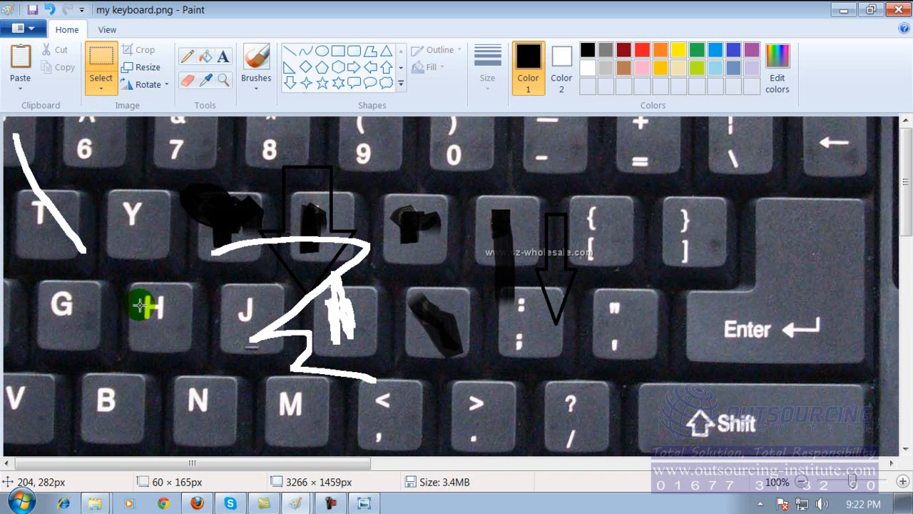
pyautogui.click(119, 277)
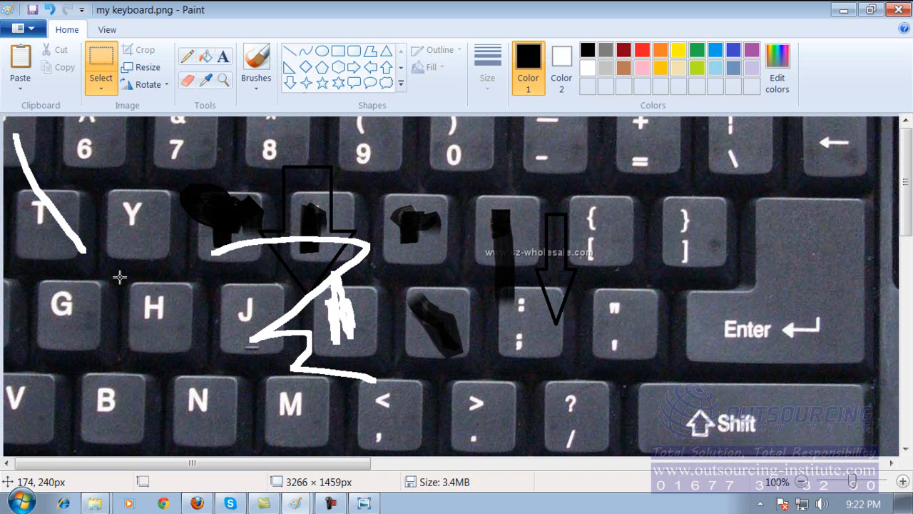
pyautogui.moveTo(120, 277); pyautogui.dragTo(209, 368)
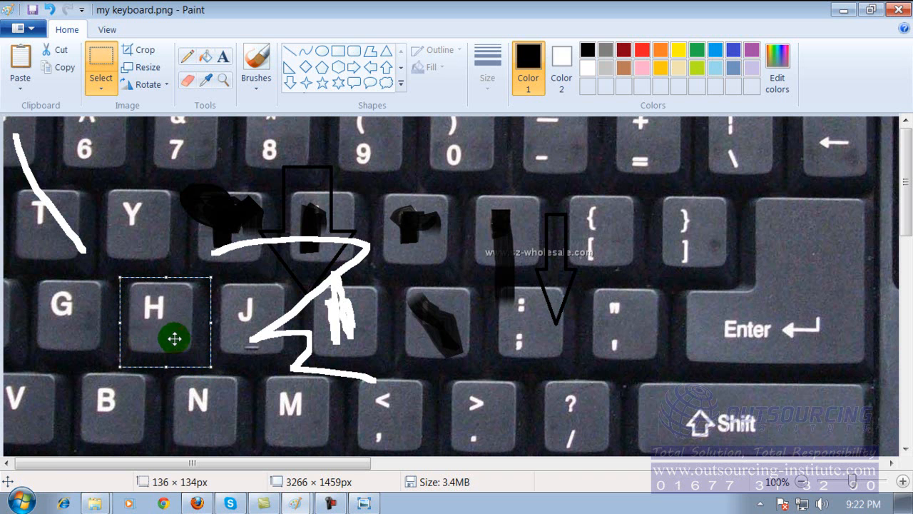
pyautogui.moveTo(171, 320); pyautogui.dragTo(173, 269)
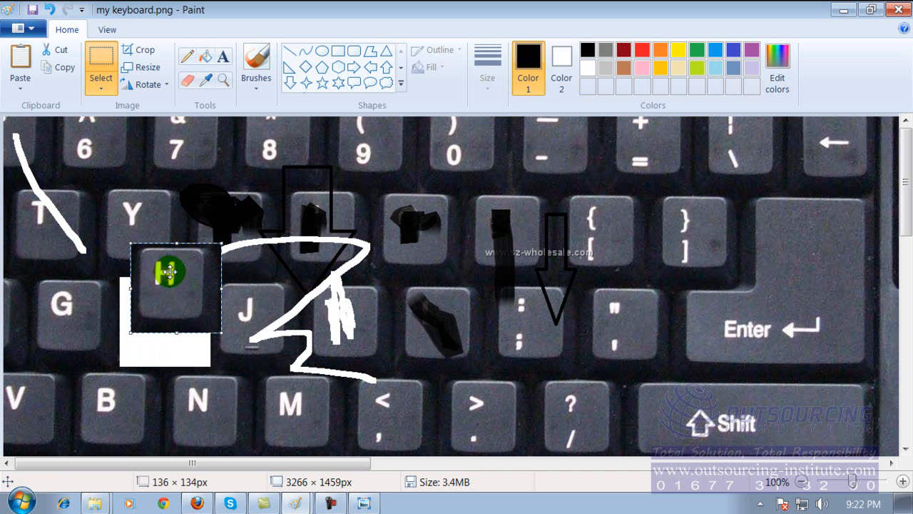
pyautogui.rightClick(172, 271)
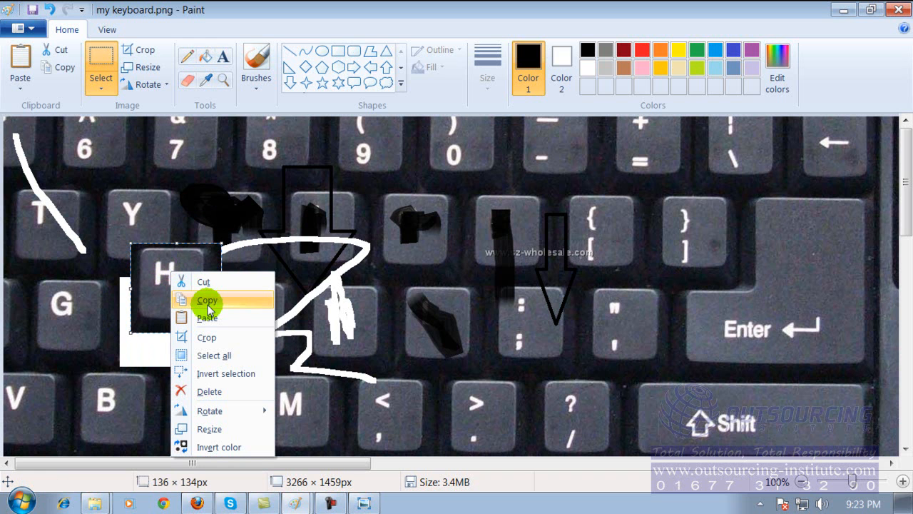
pyautogui.click(129, 352)
pyautogui.moveTo(163, 275); pyautogui.dragTo(164, 316)
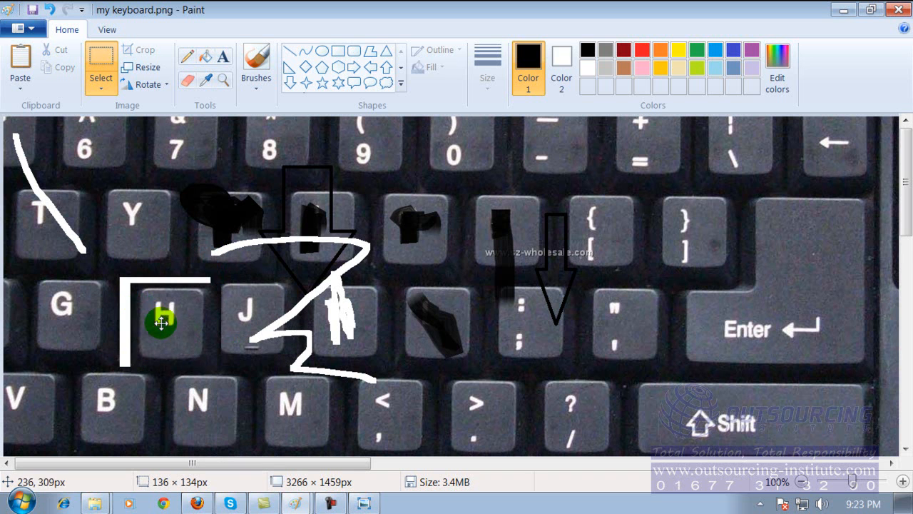
# Step: Shift a large rectangular block around the P and Enter keys down and right, and likewise a block of about 375 × 266 px around the H key
pyautogui.click(105, 89)
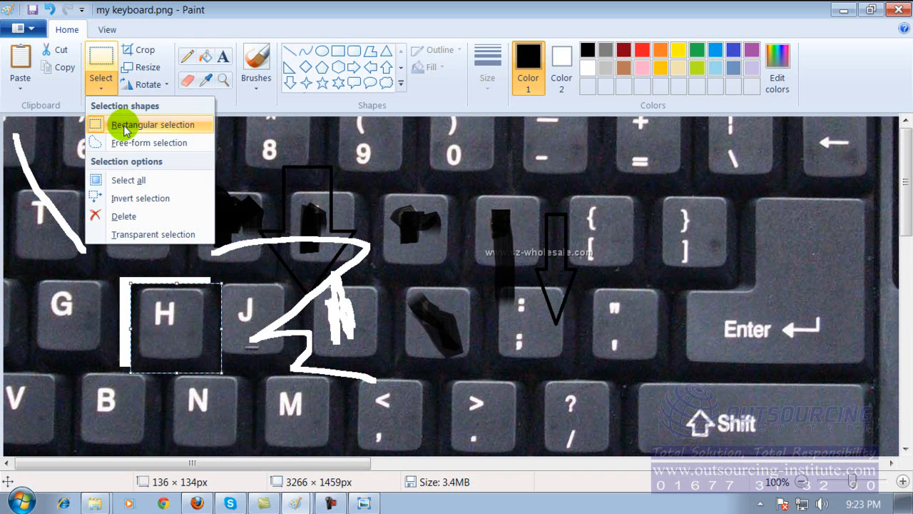
pyautogui.click(104, 66)
pyautogui.moveTo(411, 138); pyautogui.dragTo(780, 390)
pyautogui.moveTo(646, 240); pyautogui.dragTo(679, 310)
pyautogui.moveTo(95, 182); pyautogui.dragTo(347, 361)
pyautogui.moveTo(234, 293)
pyautogui.mouseDown()
pyautogui.moveTo(172, 345)
pyautogui.moveTo(287, 354)
pyautogui.mouseUp()
# Step: Open index.jpg from the Pictures library without saving the keyboard picture's edits
pyautogui.click(31, 34)
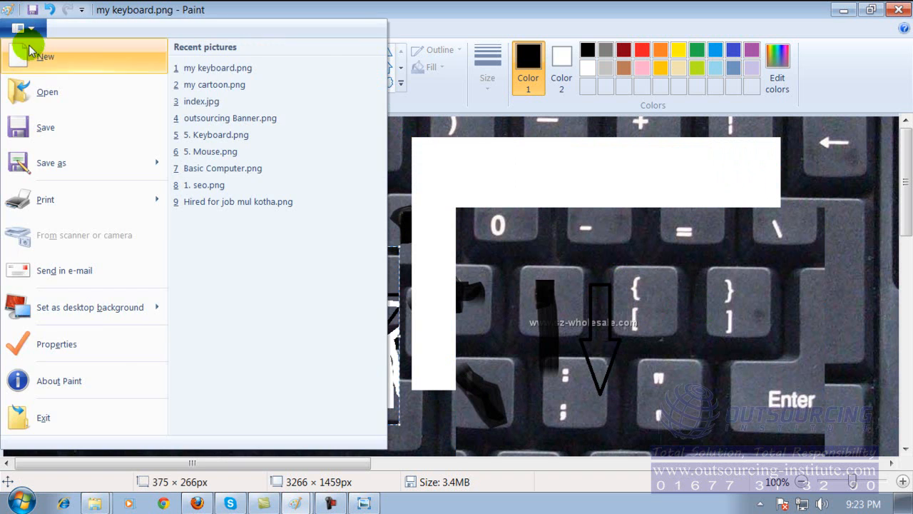
pyautogui.click(26, 81)
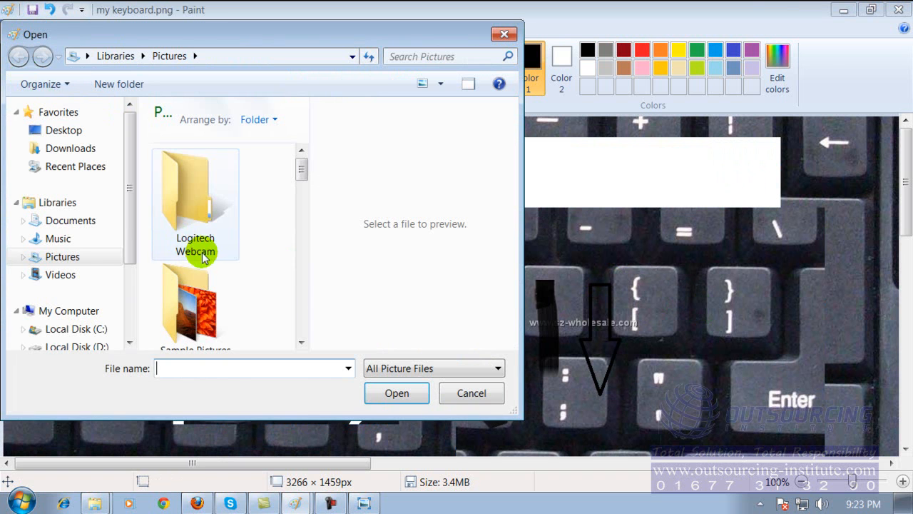
pyautogui.click(67, 258)
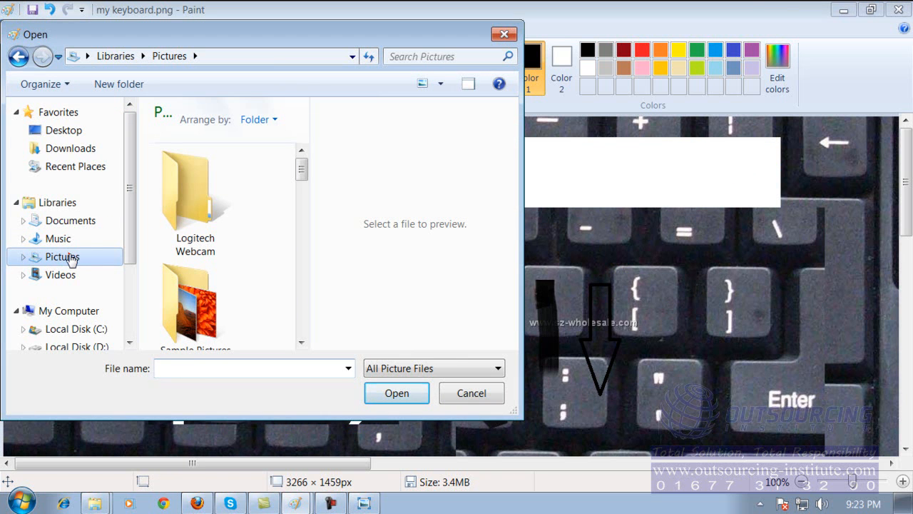
pyautogui.moveTo(302, 165); pyautogui.dragTo(299, 263)
pyautogui.doubleClick(169, 214)
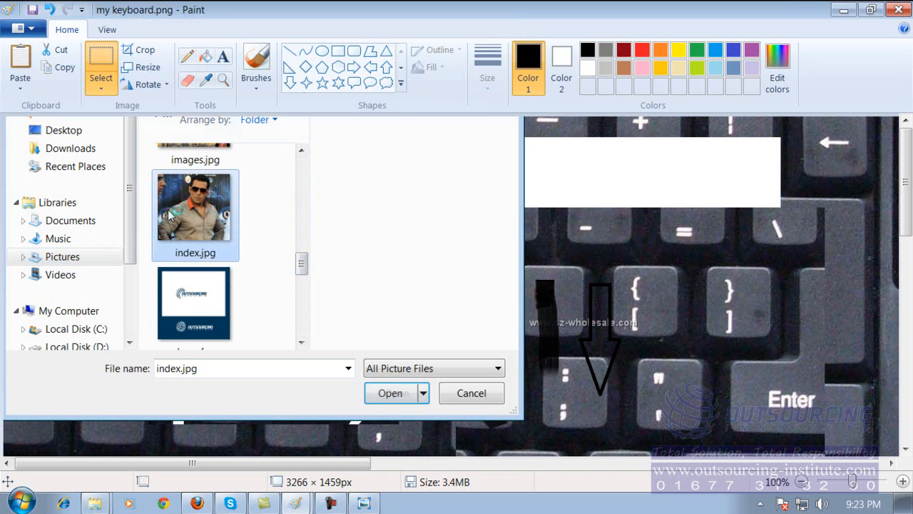
pyautogui.click(497, 265)
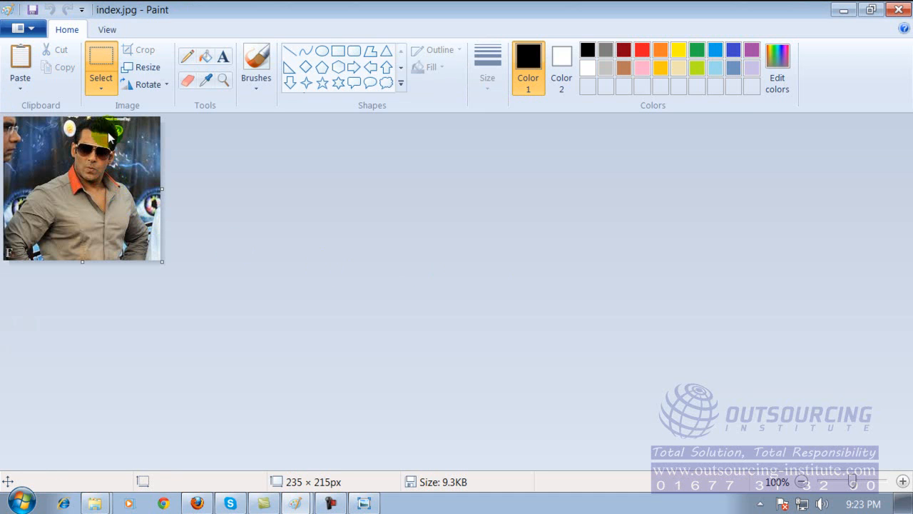
# Step: Move a rectangular selection of about 92 × 91 px around the man's head to the picture's upper-left corner, and close Paint without saving
pyautogui.click(112, 61)
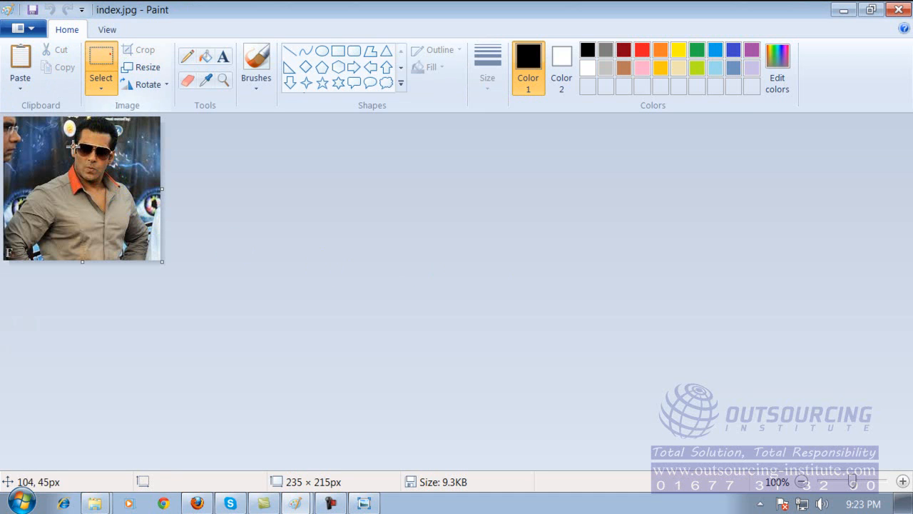
pyautogui.moveTo(65, 122); pyautogui.dragTo(24, 153)
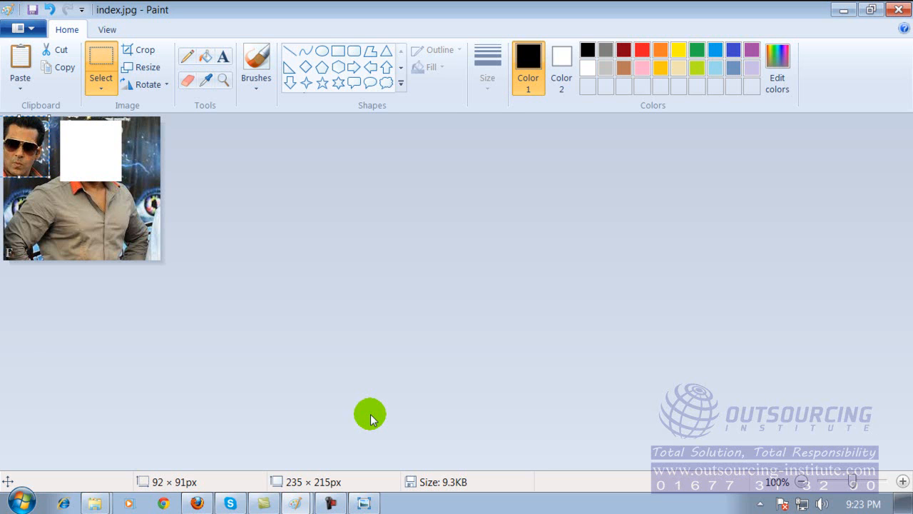
pyautogui.click(899, 9)
pyautogui.click(508, 265)
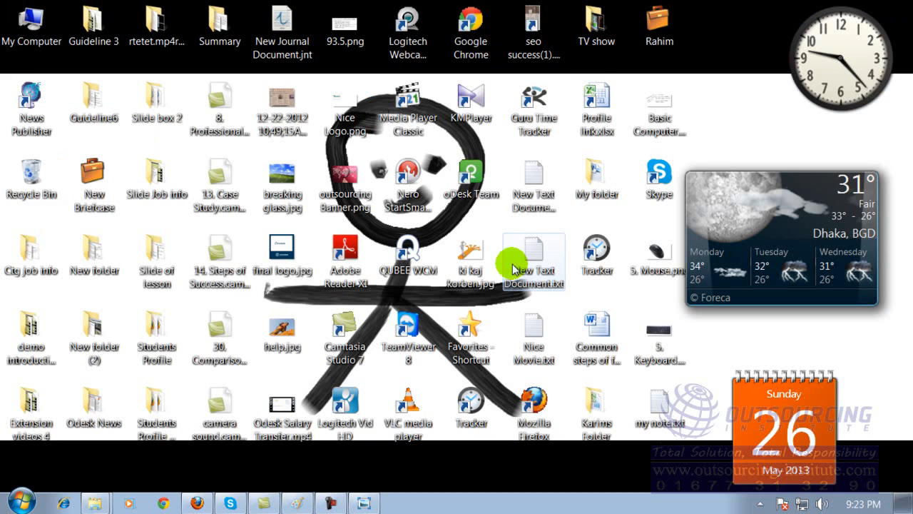
# Step: Start Sticky Notes from the Accessories programs and write "aasdfsadfsa afsadfsa asdf adfas" on the first note
pyautogui.click(17, 503)
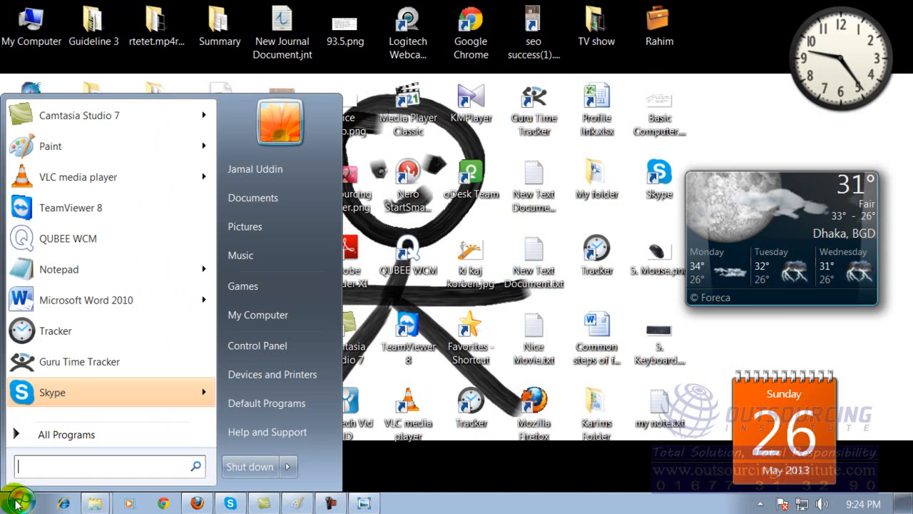
pyautogui.click(45, 437)
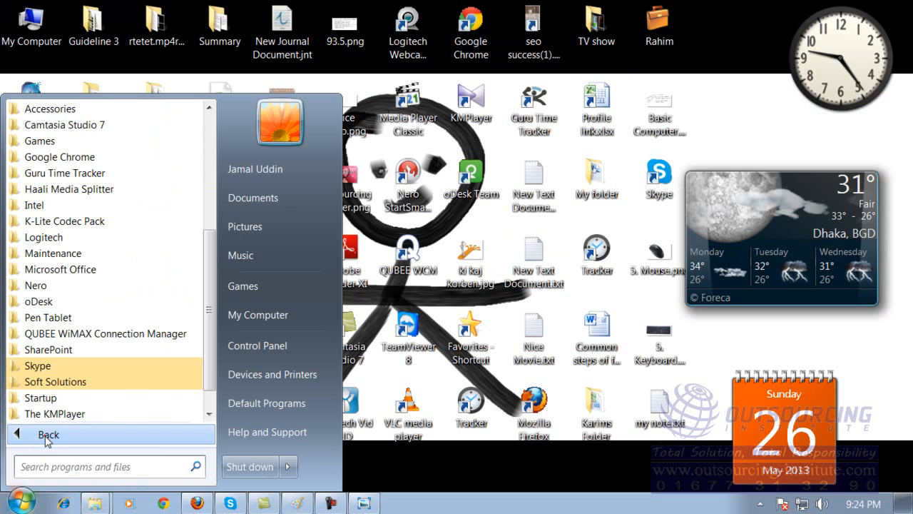
pyautogui.click(74, 112)
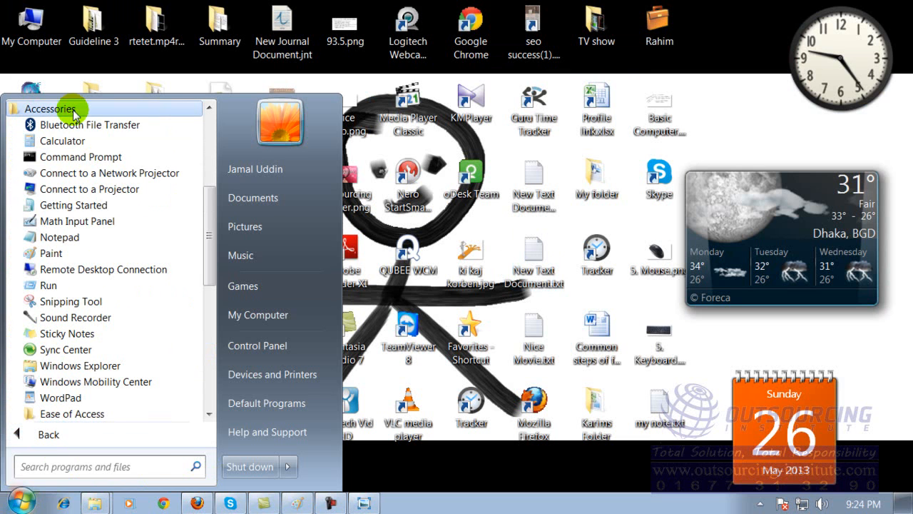
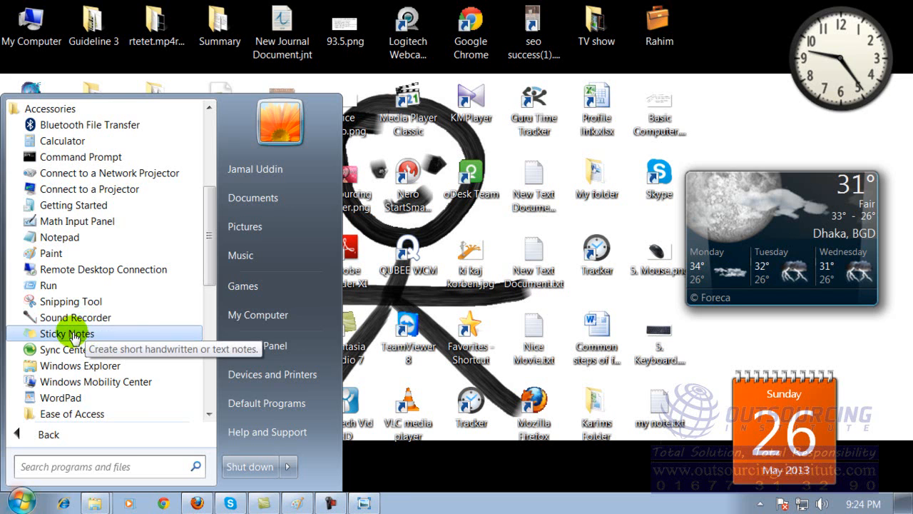
pyautogui.click(71, 334)
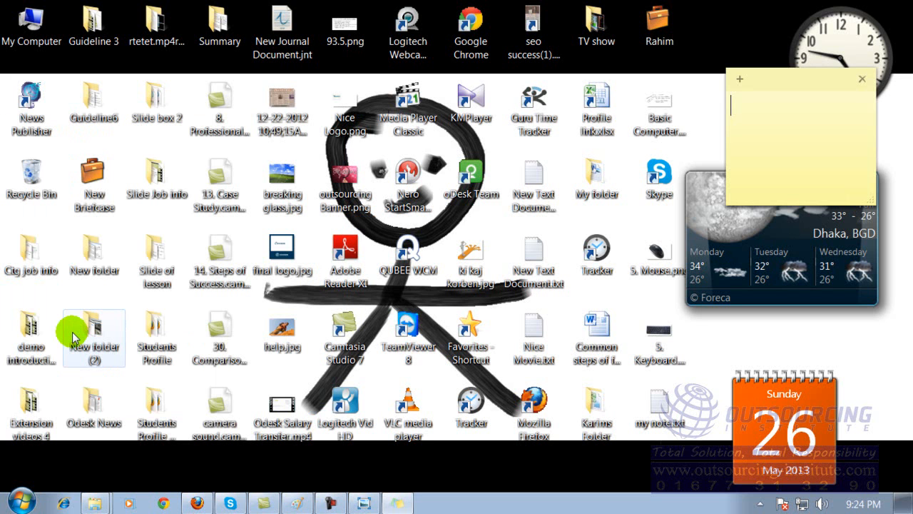
pyautogui.write('aasdf')
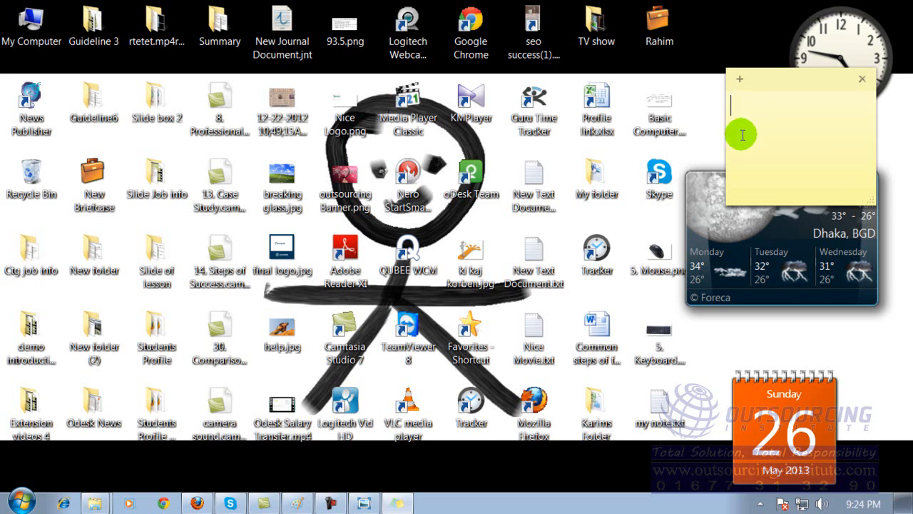
pyautogui.click(739, 135)
pyautogui.write('sadfsa afsadfsa')
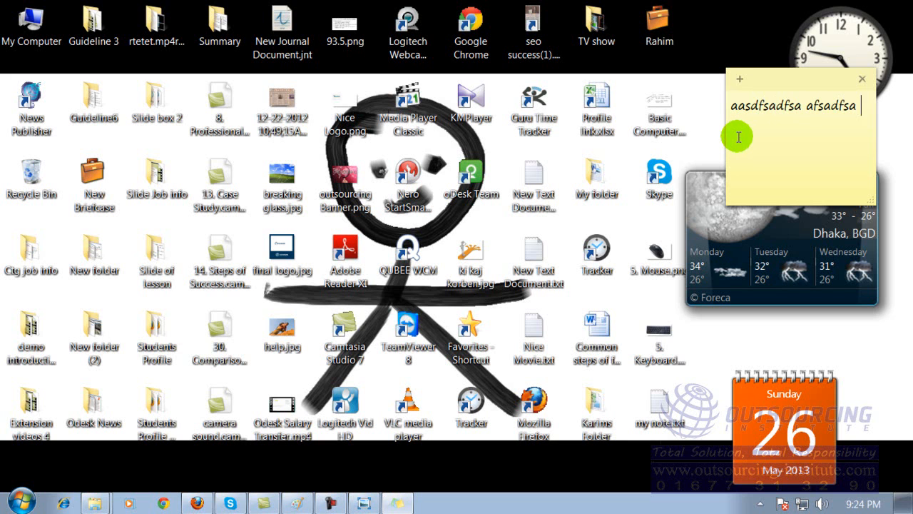
# Step: Add a second sticky note reading "asdfadfs asdfasd" and move it away from the first note towards the middle of the desktop
pyautogui.click(740, 79)
pyautogui.write('asdfadfs')
pyautogui.click(653, 145)
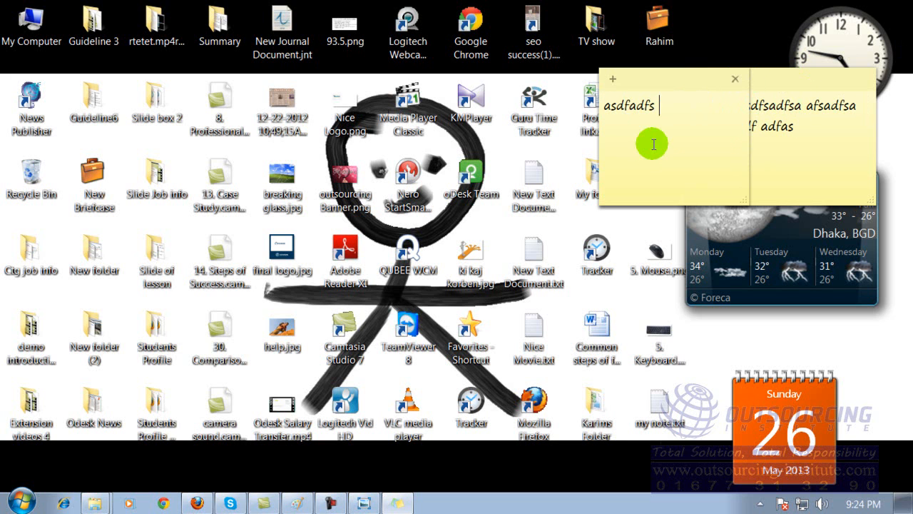
pyautogui.moveTo(682, 78); pyautogui.dragTo(556, 127)
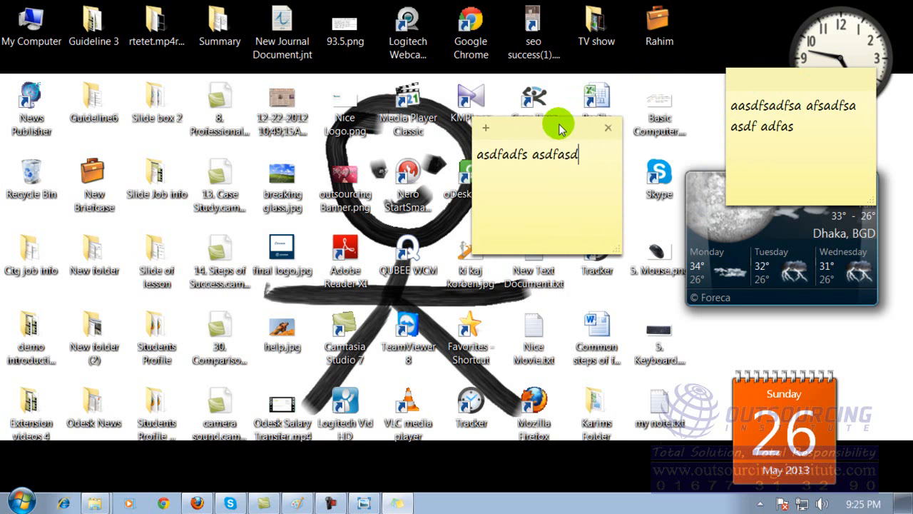
# Step: Add a third sticky note reading "afdf" and delete all three sticky notes from the desktop
pyautogui.click(486, 129)
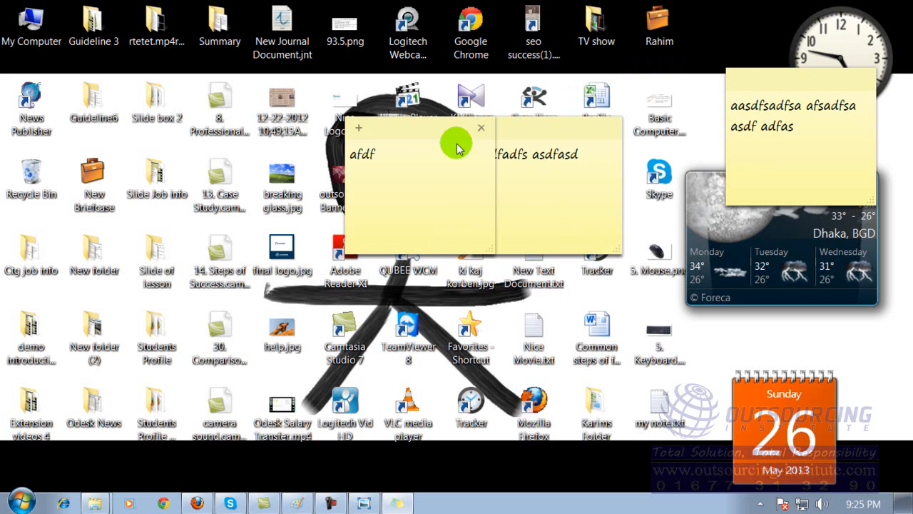
pyautogui.click(481, 127)
pyautogui.click(481, 205)
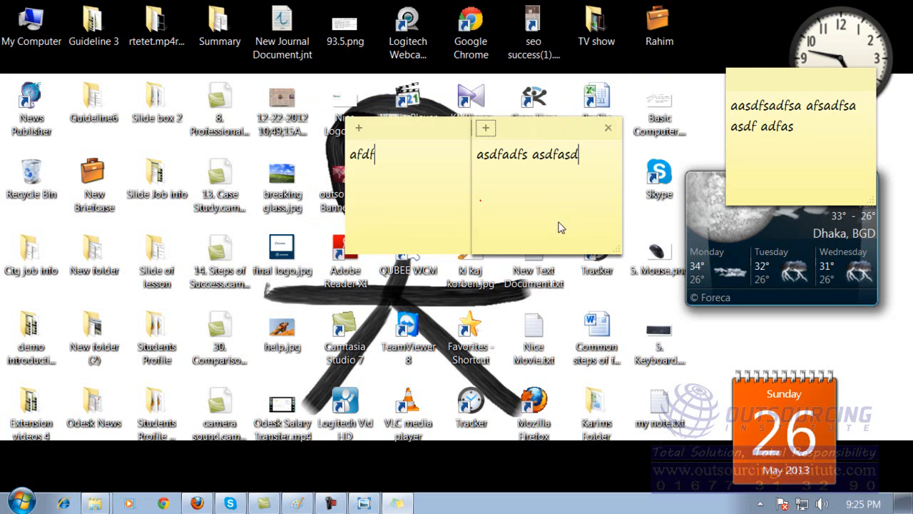
pyautogui.click(605, 125)
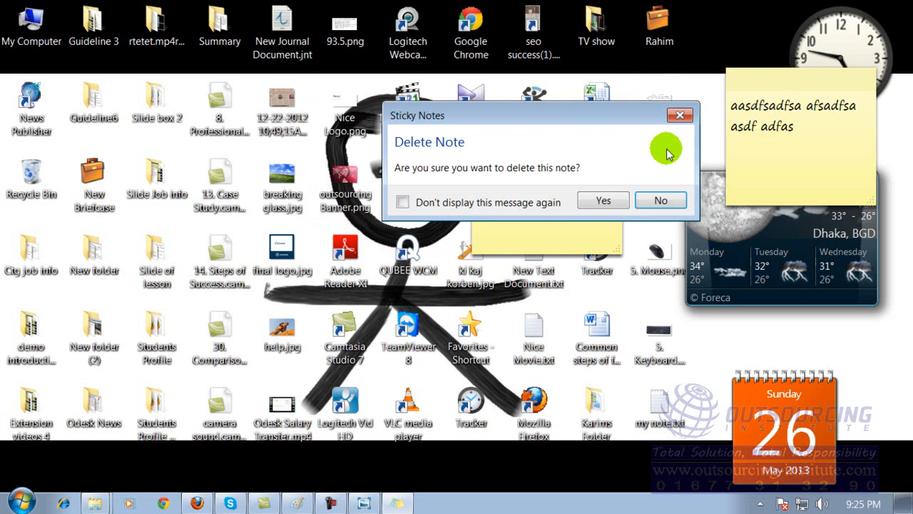
pyautogui.click(603, 200)
pyautogui.click(863, 80)
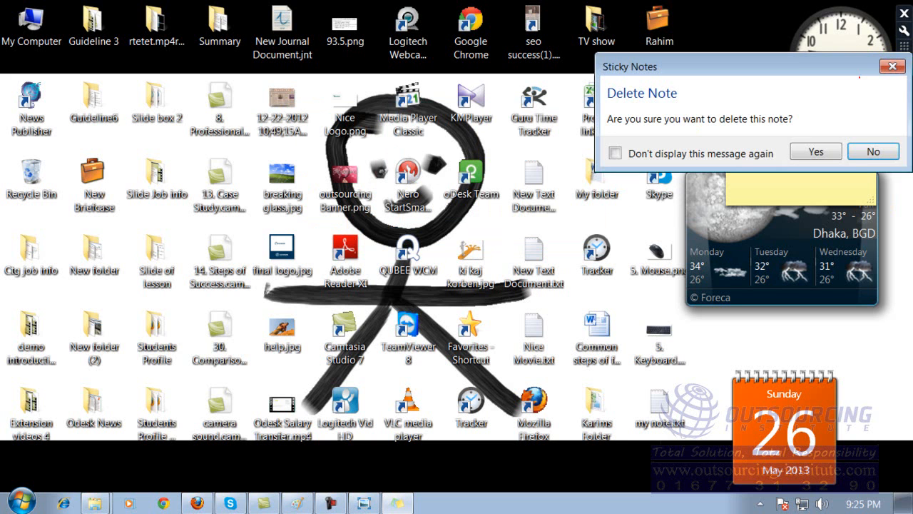
pyautogui.click(809, 151)
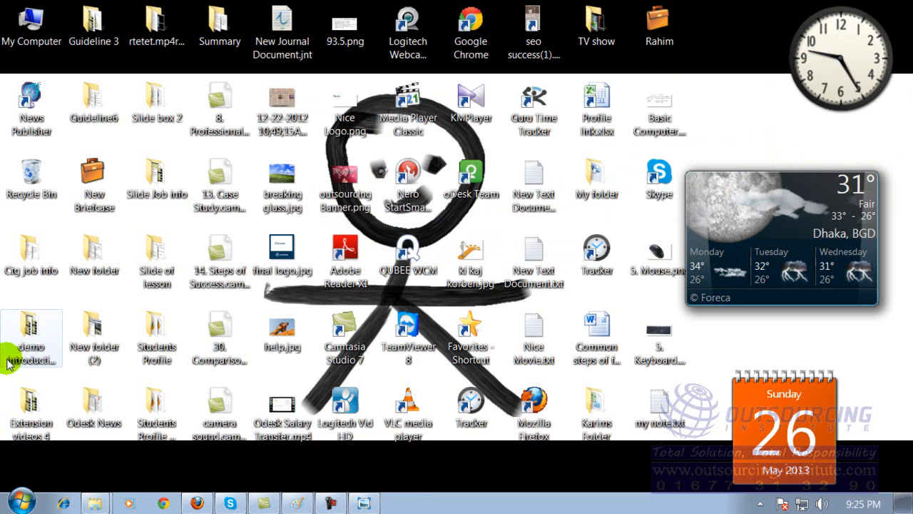
# Step: Start WordPad from the Accessories programs and write "sdfsdfgsdgsdfdg eretet" in the blank document
pyautogui.click(21, 502)
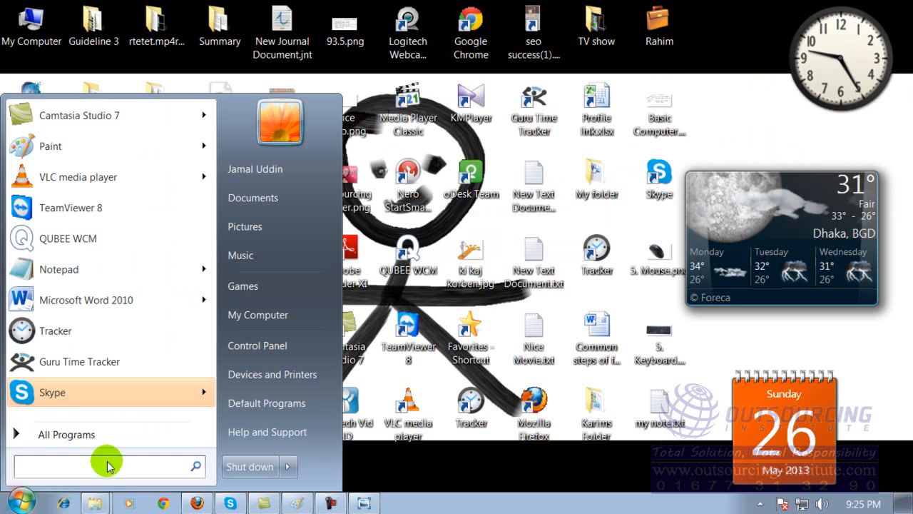
pyautogui.click(72, 434)
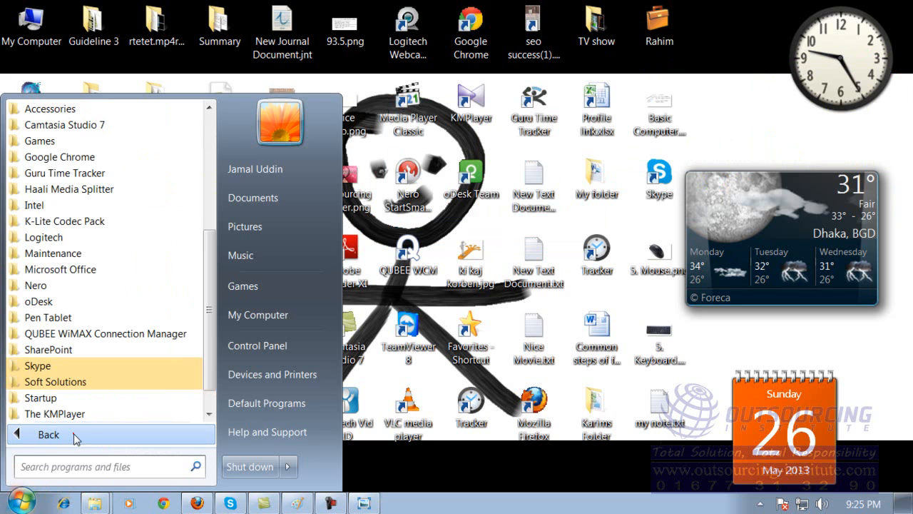
pyautogui.click(94, 111)
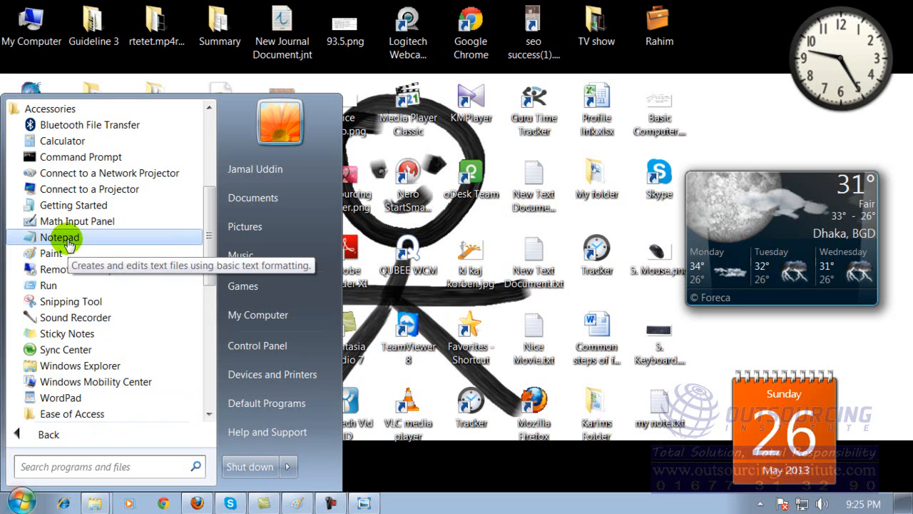
pyautogui.click(59, 398)
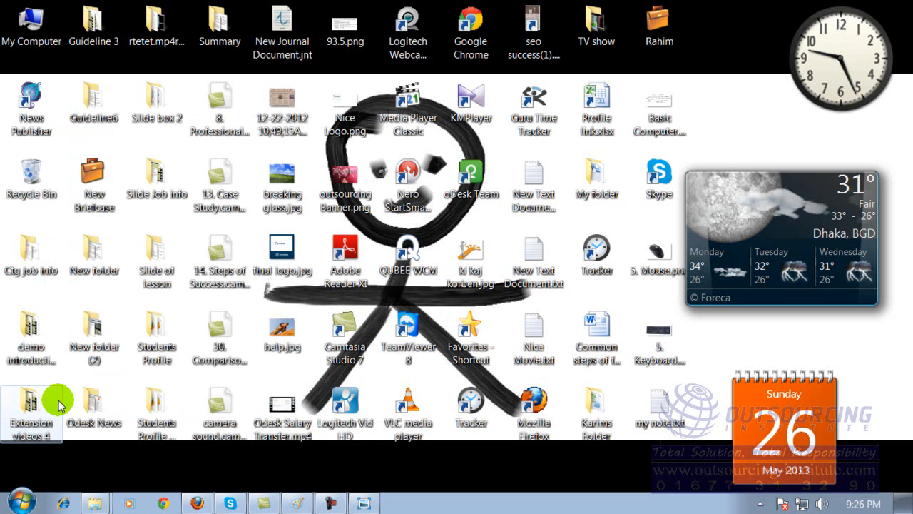
pyautogui.click(23, 501)
pyautogui.click(33, 435)
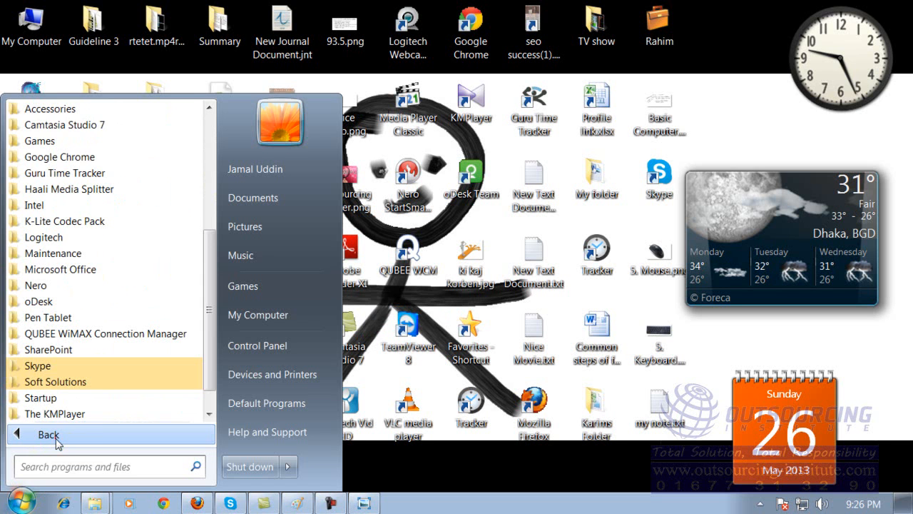
pyautogui.click(68, 107)
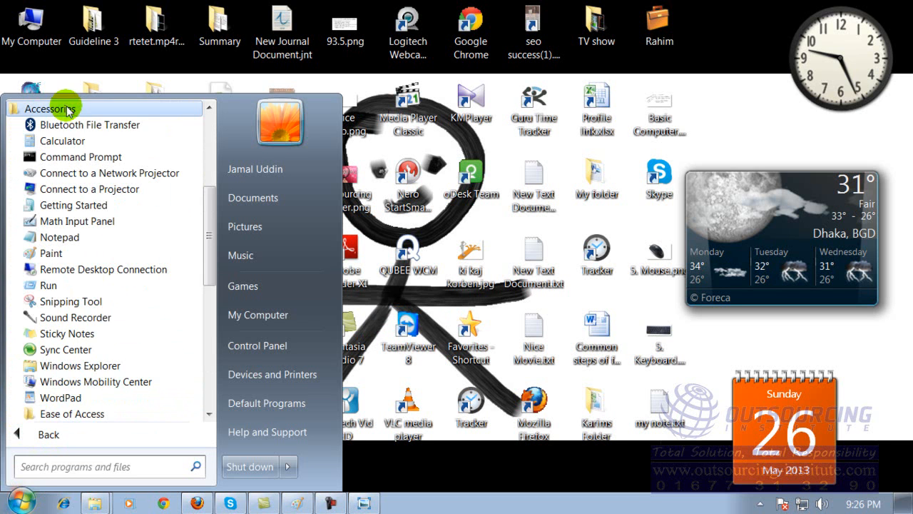
pyautogui.click(62, 398)
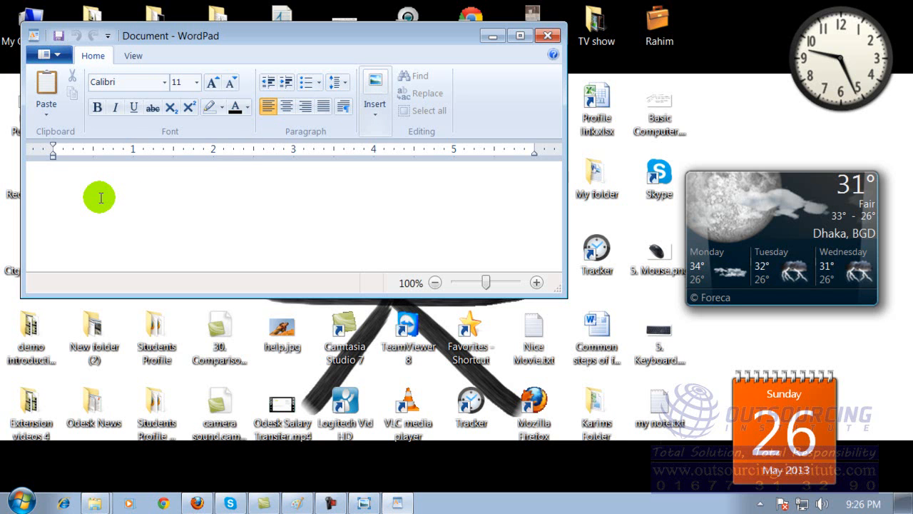
pyautogui.write('sdfsdfgsdgsdfdg eretet')
# Step: Set the whole written line to the Blackadder ITC font at size 20
pyautogui.moveTo(174, 184); pyautogui.dragTo(46, 183)
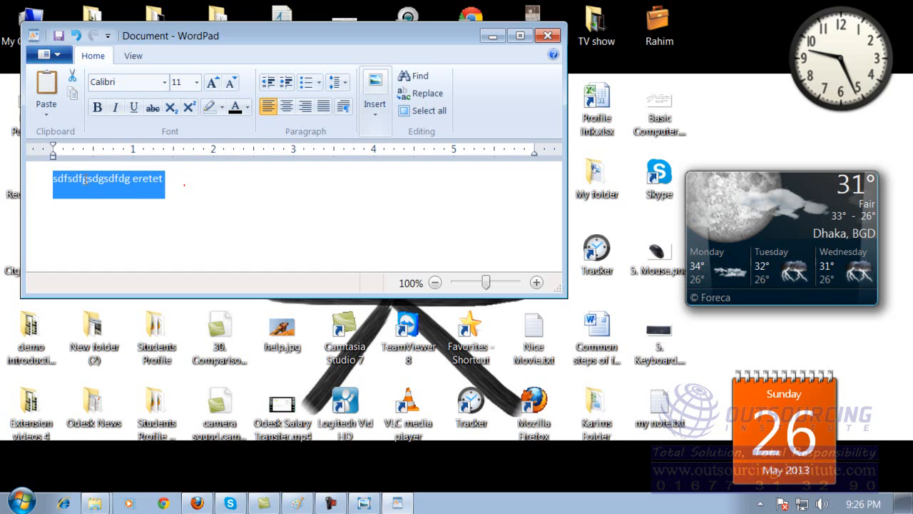
pyautogui.click(164, 82)
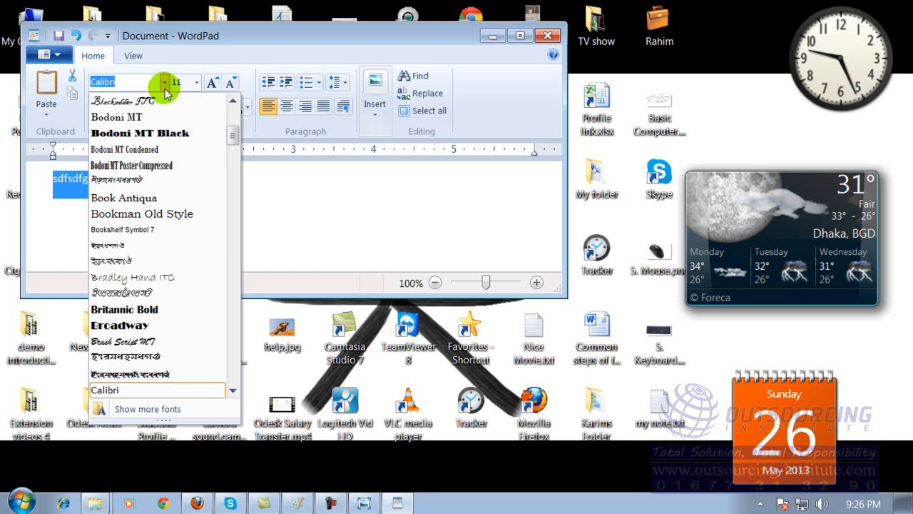
pyautogui.click(164, 104)
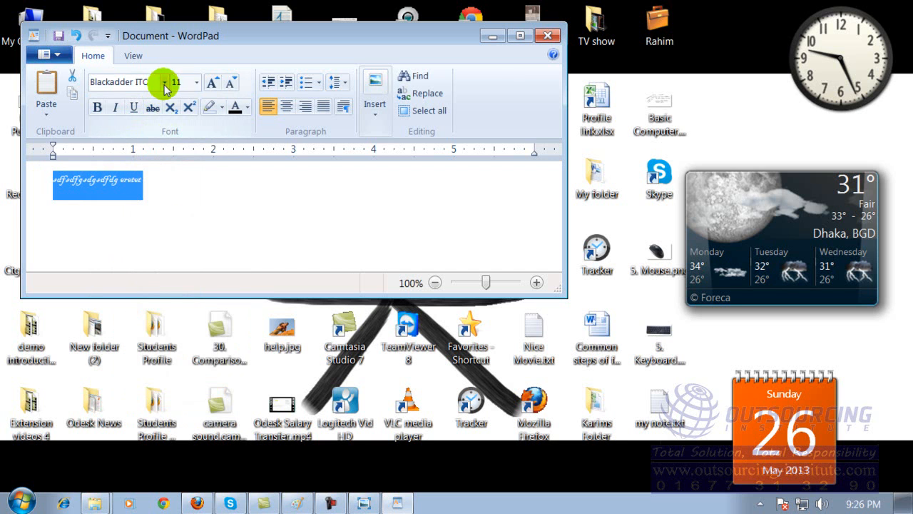
pyautogui.click(198, 83)
pyautogui.click(184, 210)
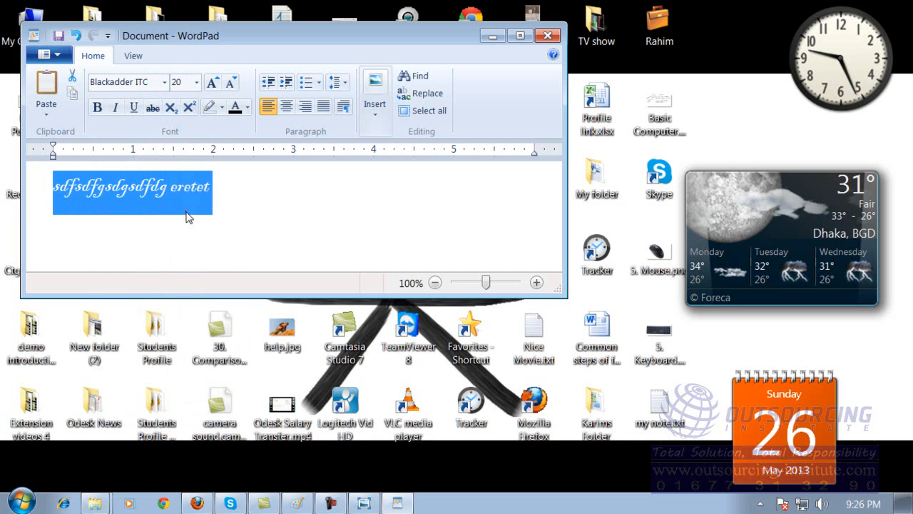
pyautogui.click(197, 83)
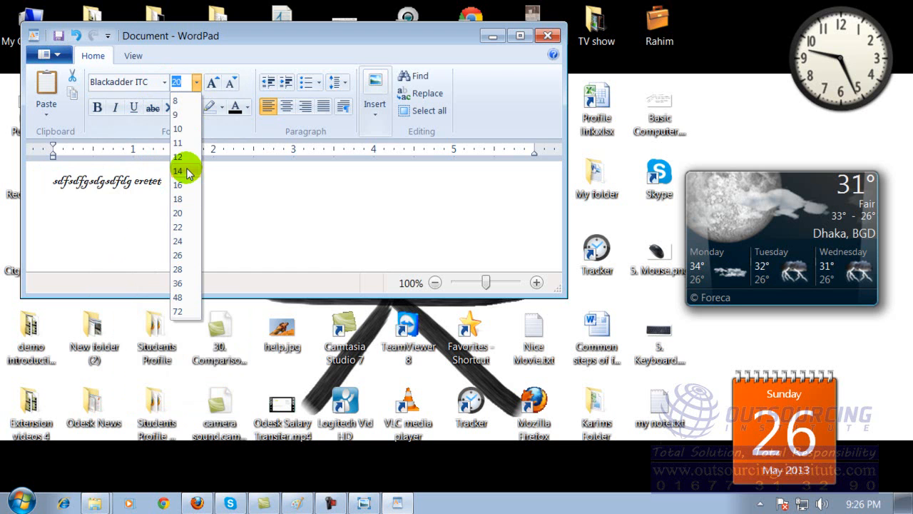
pyautogui.click(184, 210)
# Step: Grow and shrink the selected line's font size in increments, finishing at size 36
pyautogui.click(217, 83)
pyautogui.click(216, 83)
pyautogui.click(217, 83)
pyautogui.click(217, 82)
pyautogui.click(227, 82)
pyautogui.click(227, 82)
pyautogui.click(227, 82)
pyautogui.click(214, 83)
pyautogui.click(214, 83)
pyautogui.click(214, 83)
pyautogui.click(214, 83)
pyautogui.click(214, 83)
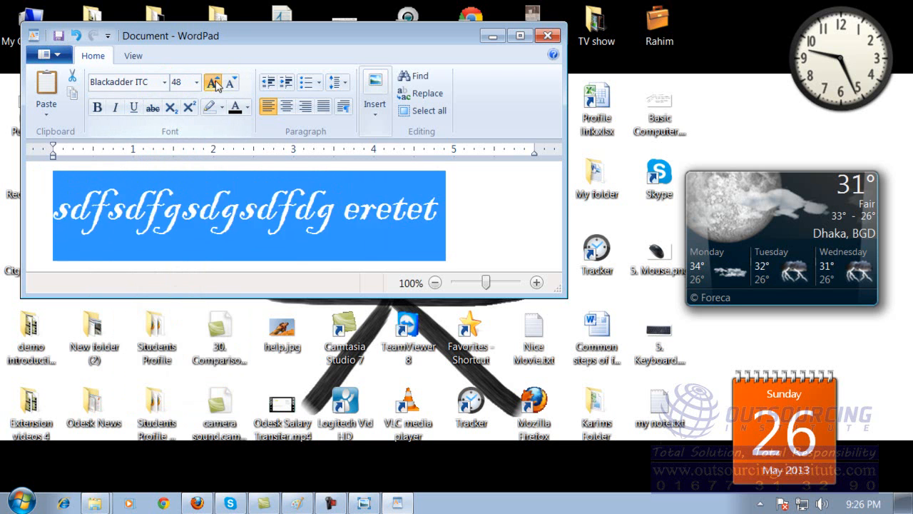
pyautogui.click(214, 83)
pyautogui.click(230, 83)
pyautogui.click(229, 83)
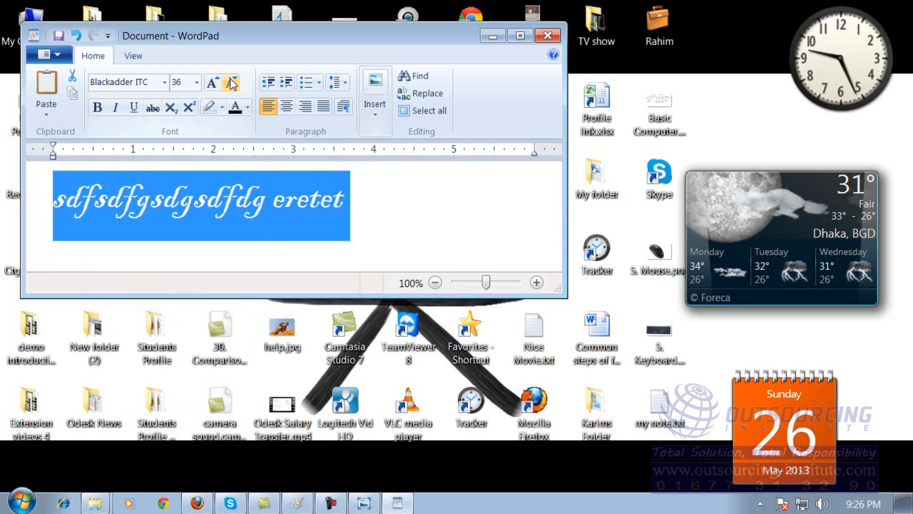
# Step: Colour the selected line gold after trying red, and make it bold and italic
pyautogui.click(248, 108)
pyautogui.click(256, 152)
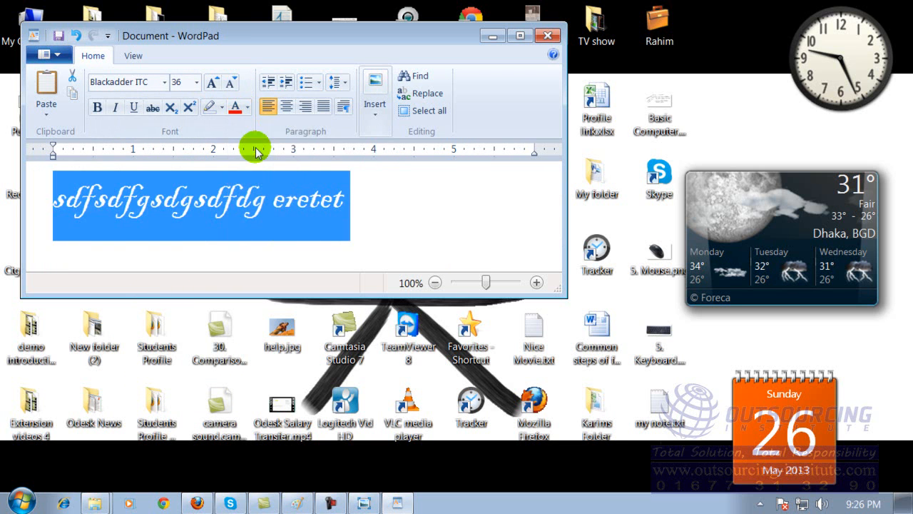
pyautogui.click(248, 109)
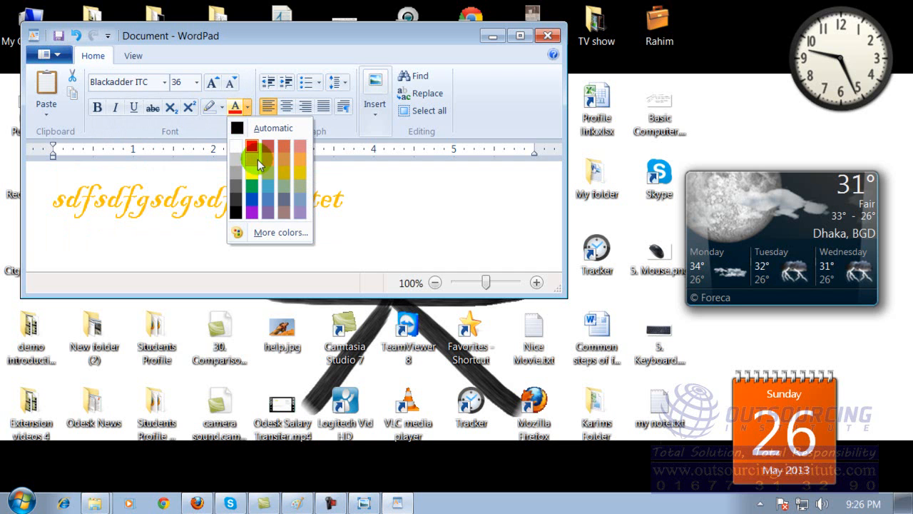
pyautogui.click(282, 172)
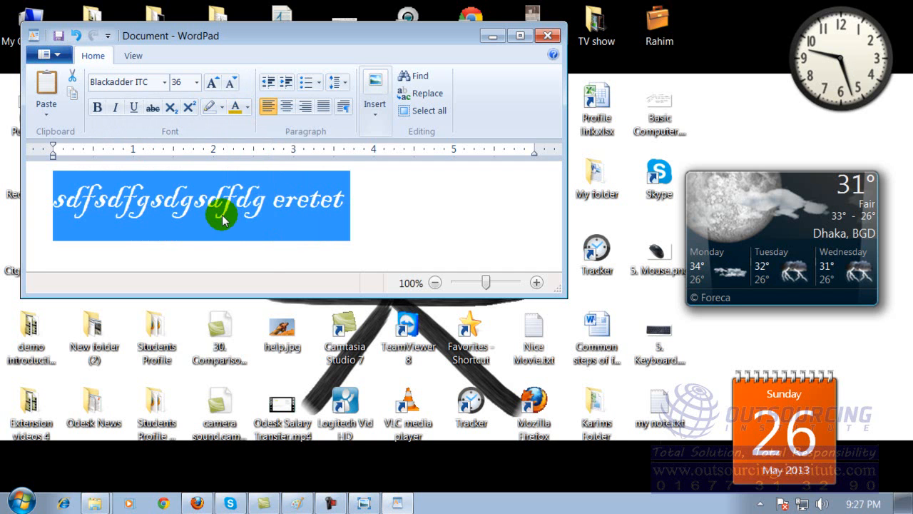
pyautogui.click(97, 107)
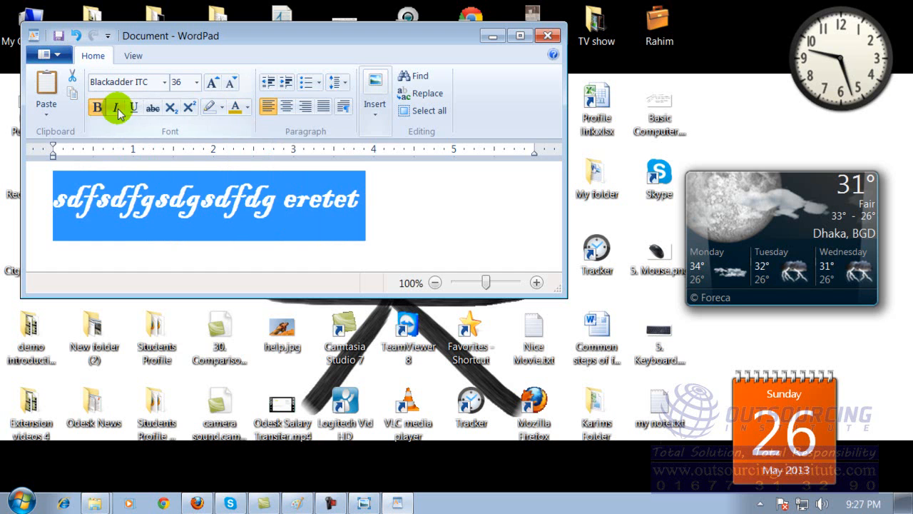
pyautogui.click(116, 107)
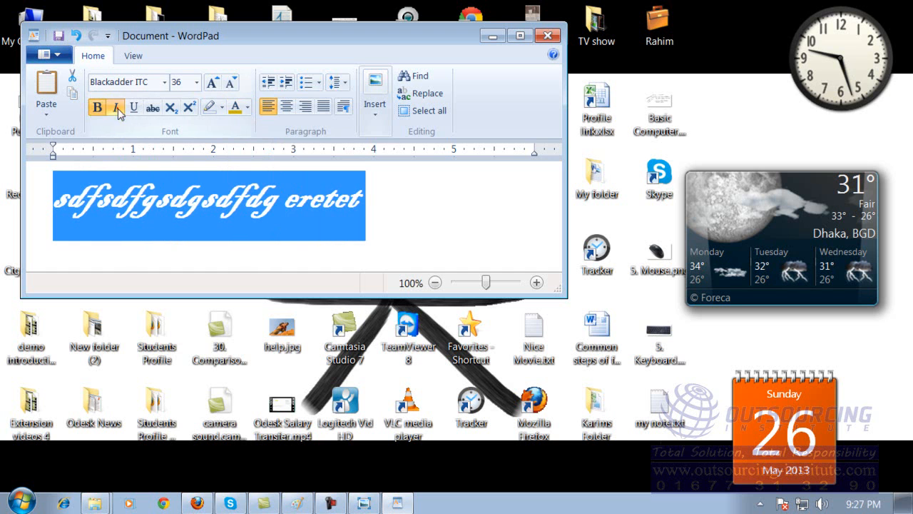
# Step: Replace the selected line with the current date in the 5/26/2013 format, and close WordPad without saving
pyautogui.click(374, 107)
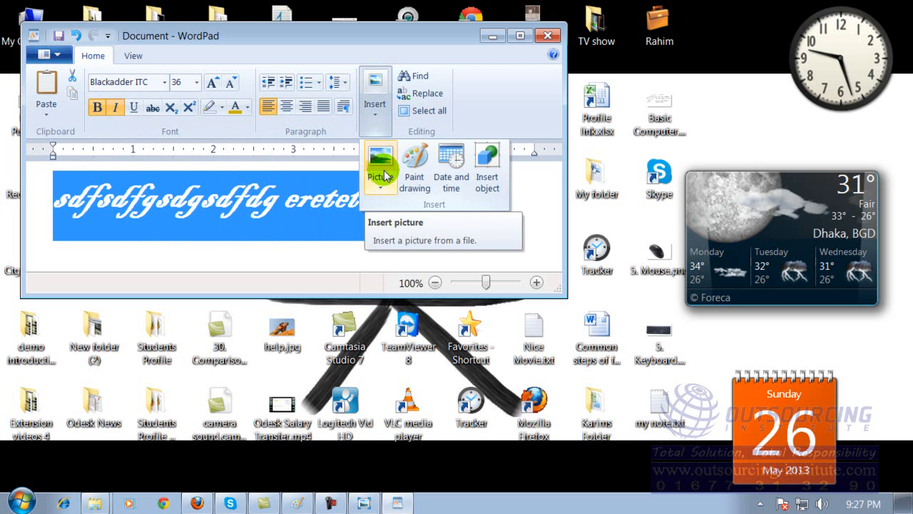
pyautogui.click(452, 163)
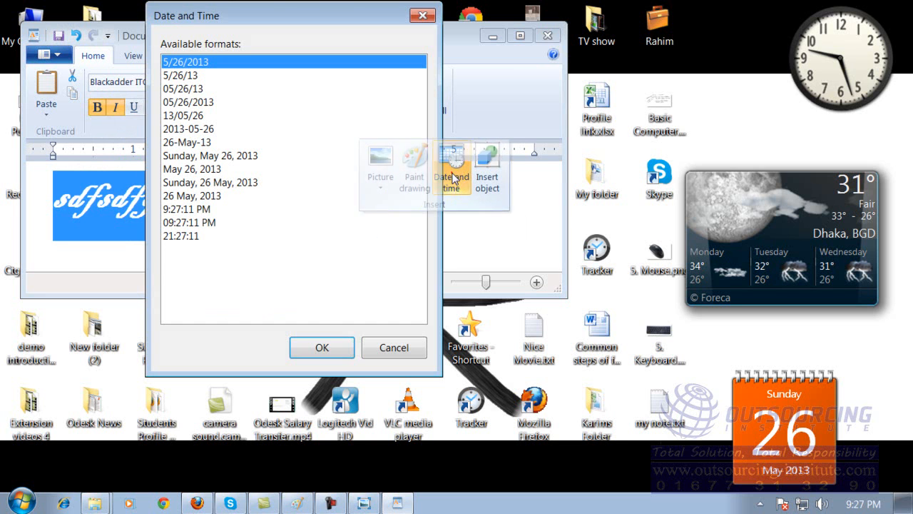
pyautogui.doubleClick(187, 62)
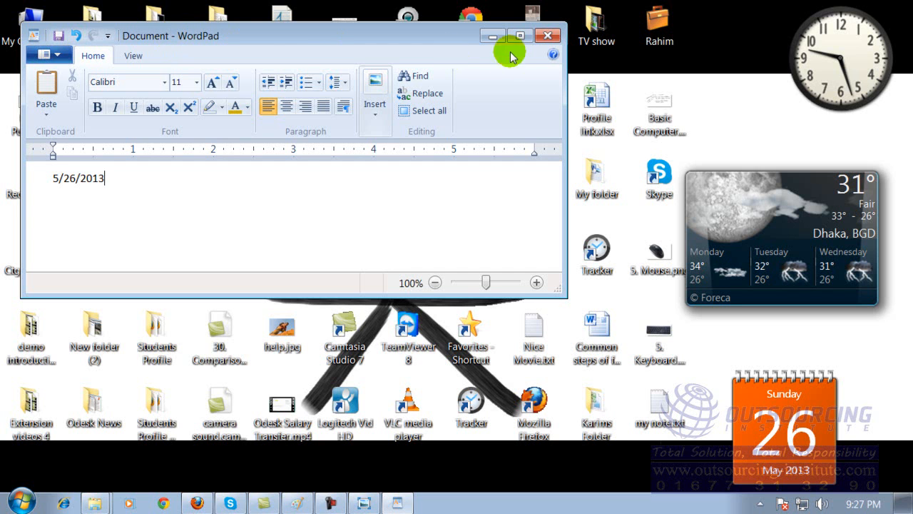
pyautogui.click(549, 37)
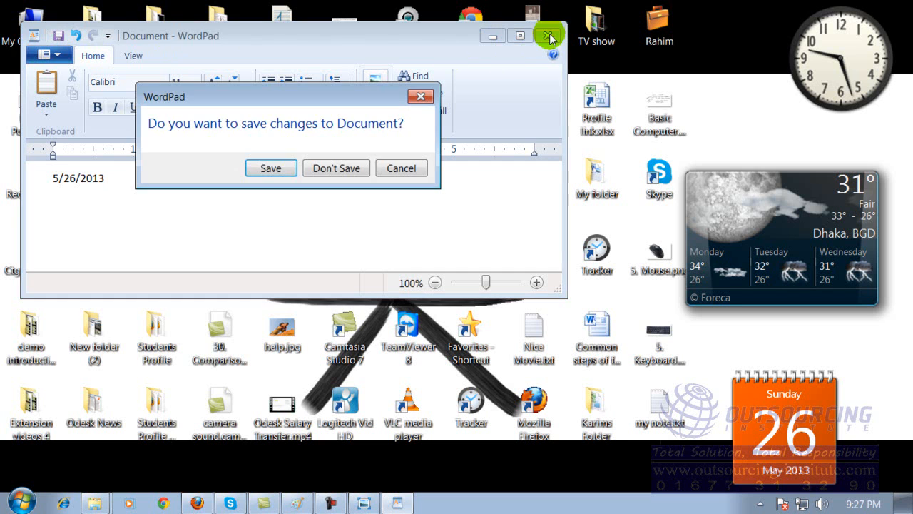
pyautogui.click(337, 168)
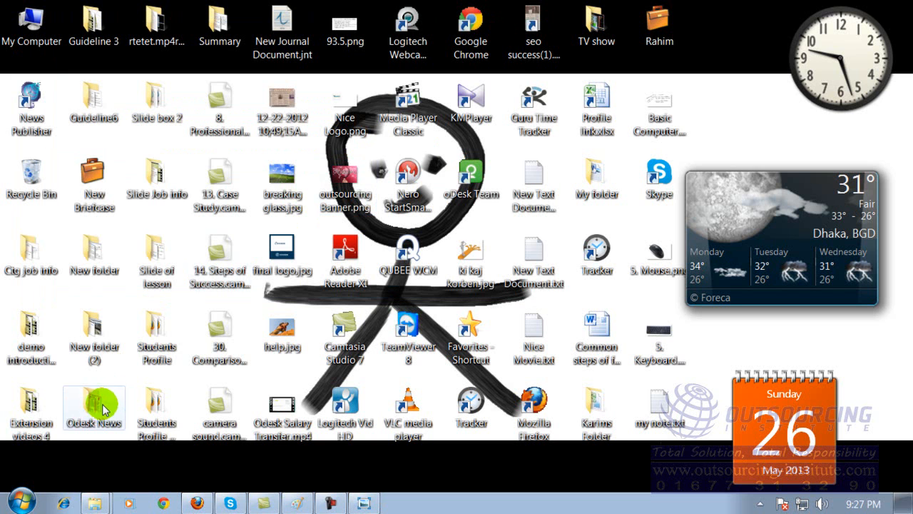
# Step: Examine the full list of installed programs, including the contents of the Accessories folder
pyautogui.click(24, 503)
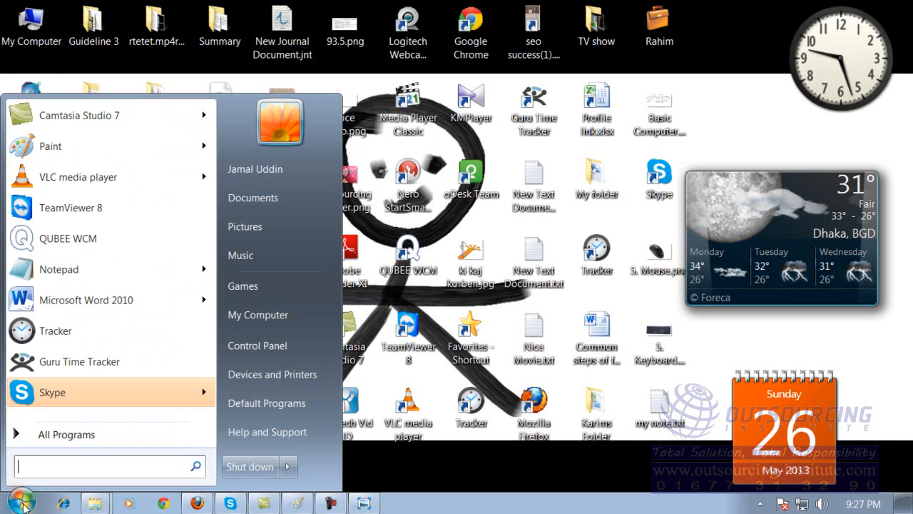
pyautogui.click(80, 433)
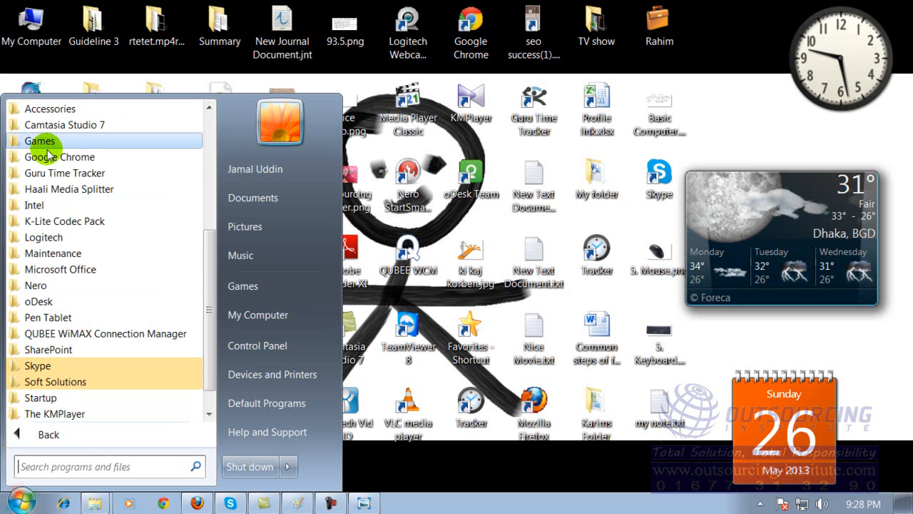
pyautogui.click(50, 110)
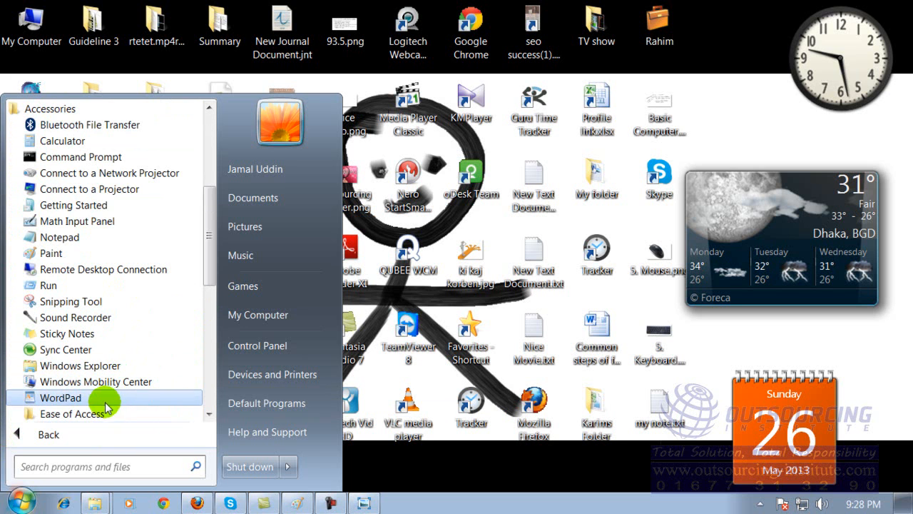
pyautogui.moveTo(204, 252); pyautogui.dragTo(216, 288)
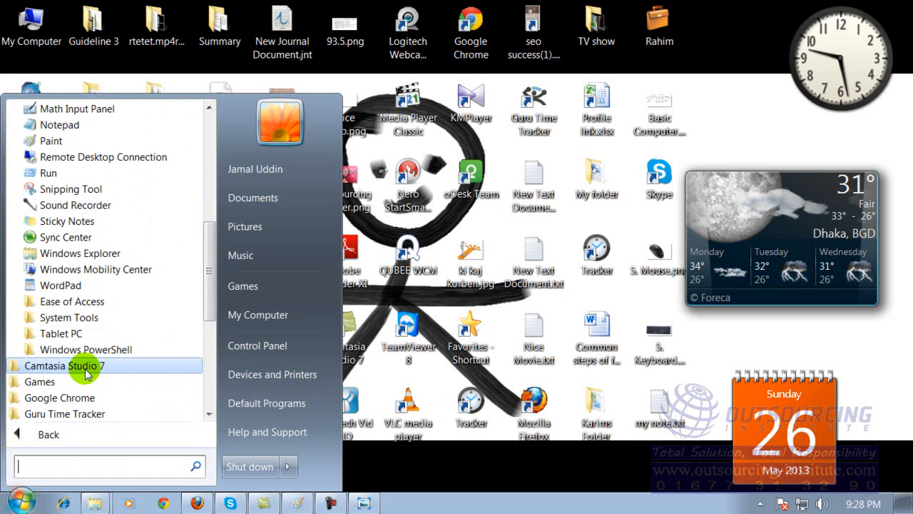
pyautogui.moveTo(207, 285); pyautogui.dragTo(204, 320)
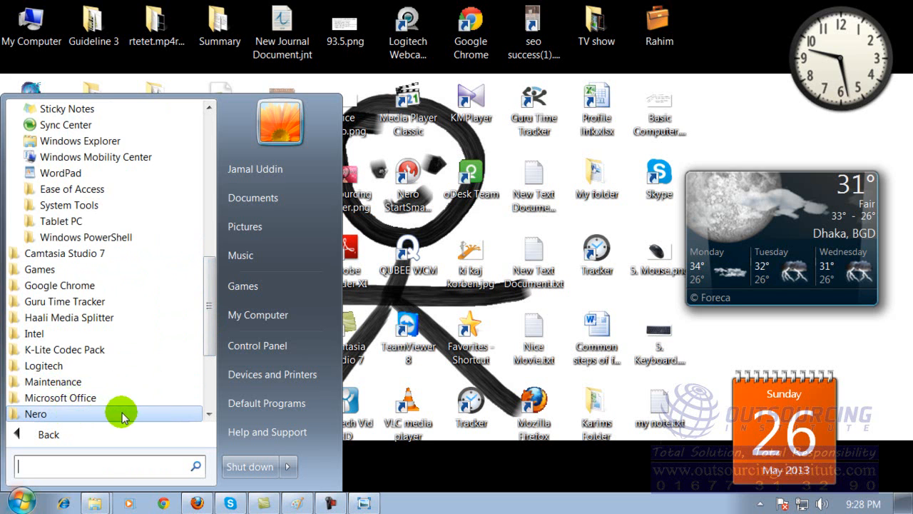
pyautogui.moveTo(209, 309); pyautogui.dragTo(213, 347)
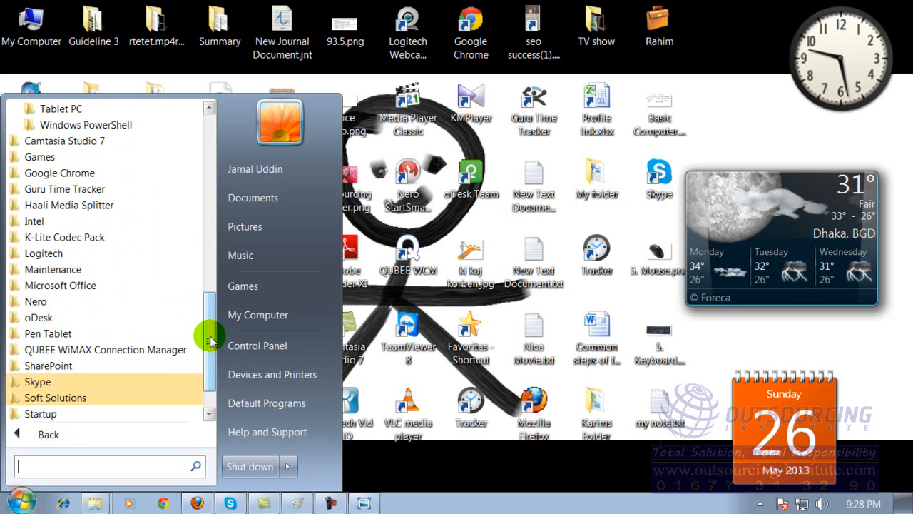
pyautogui.moveTo(210, 341); pyautogui.dragTo(209, 358)
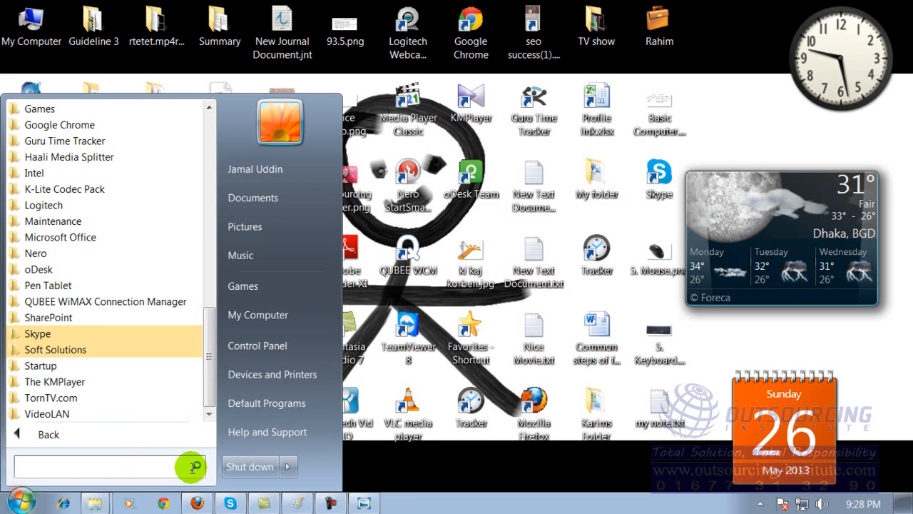
pyautogui.click(23, 503)
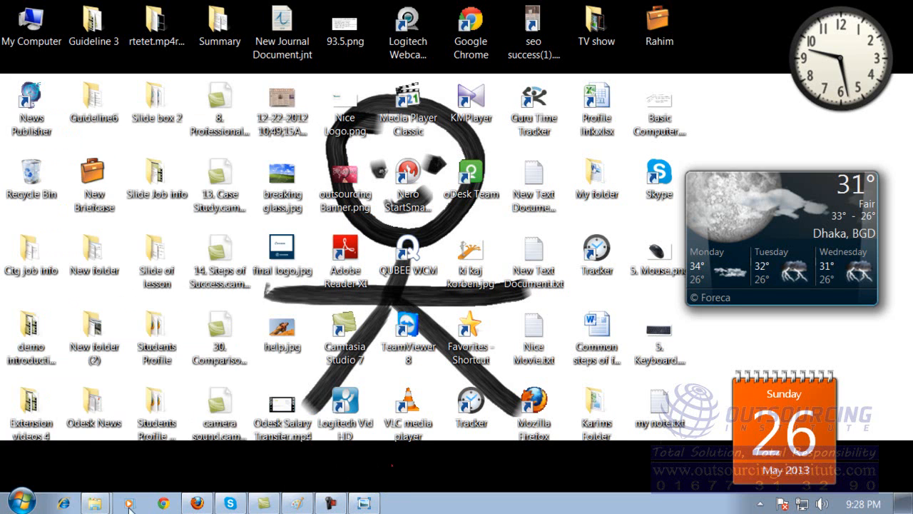
pyautogui.click(27, 506)
pyautogui.click(61, 433)
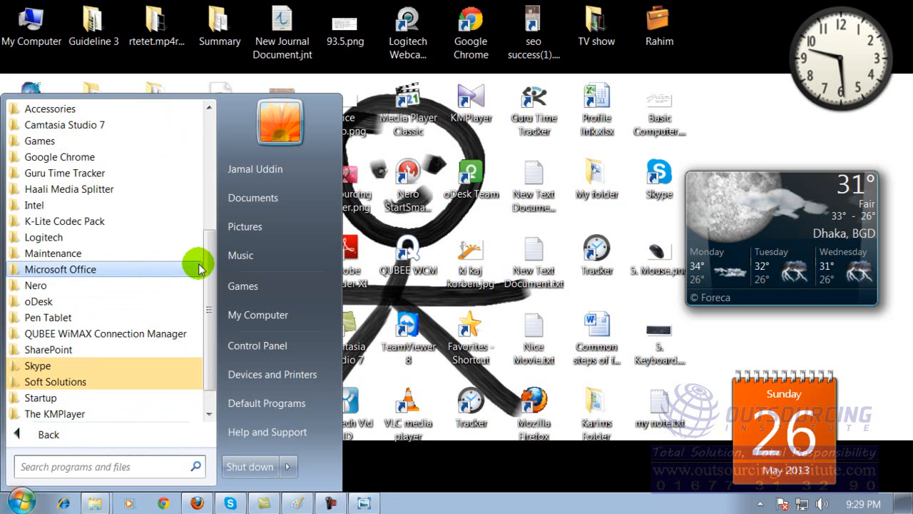
pyautogui.moveTo(206, 261); pyautogui.dragTo(206, 138)
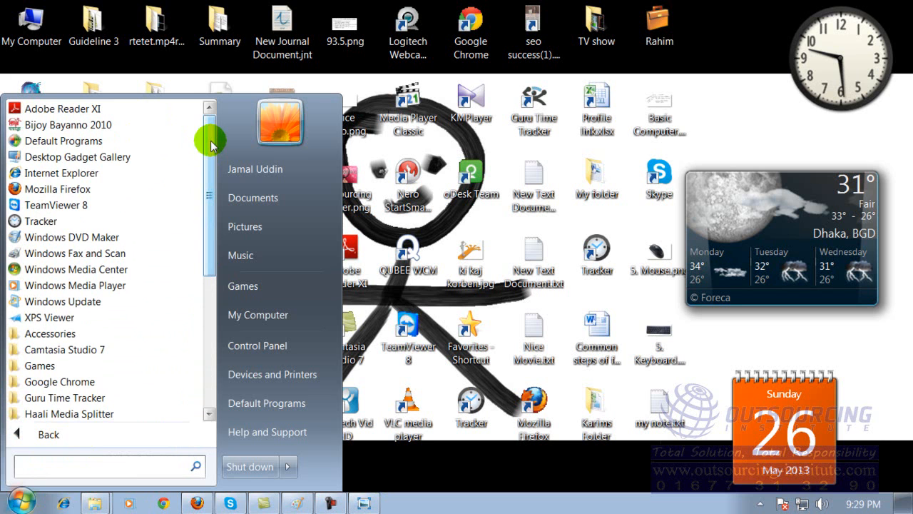
pyautogui.click(443, 480)
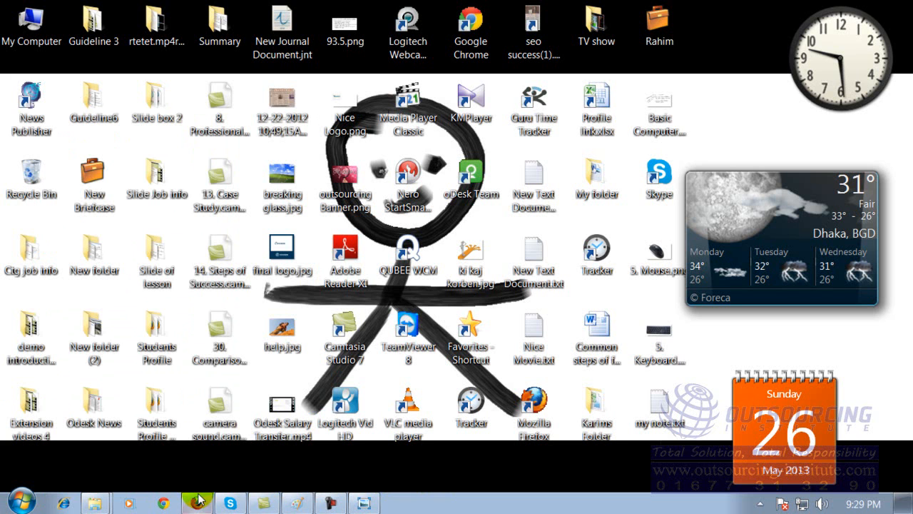
# Step: Search the installed programs for "pa" and for "note", clearing the search text each time
pyautogui.click(22, 503)
pyautogui.click(34, 465)
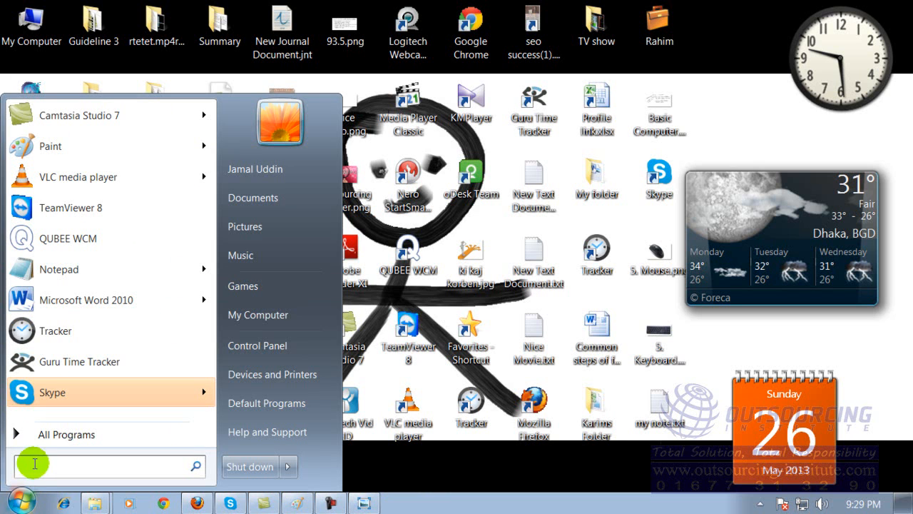
pyautogui.click(44, 466)
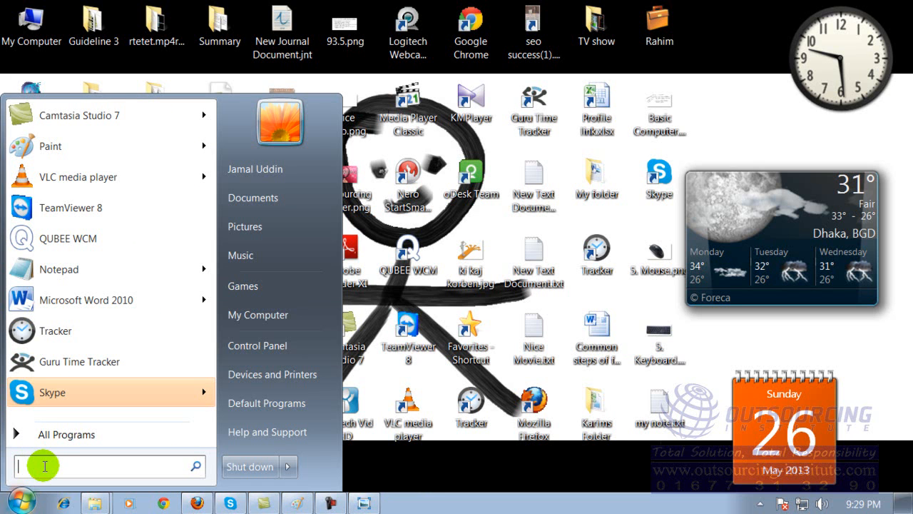
pyautogui.write('pa')
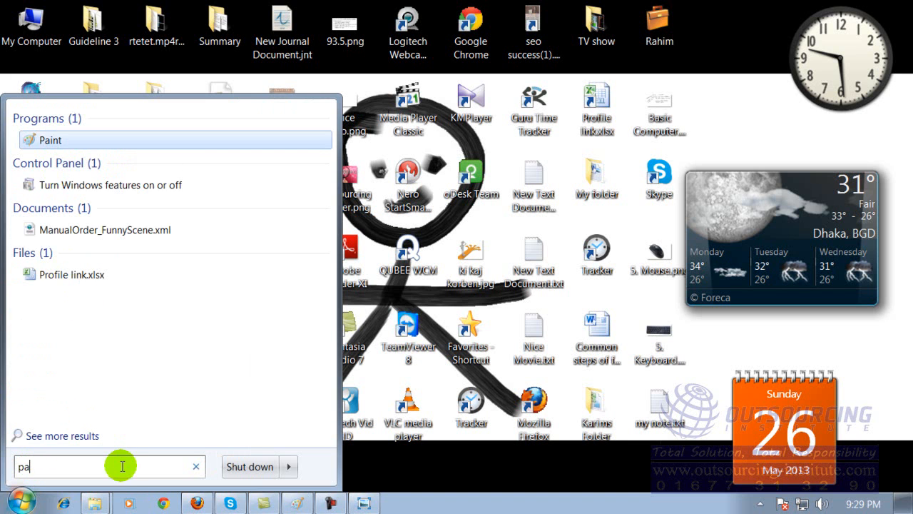
pyautogui.press('BackSpace')
pyautogui.press('BackSpace')
pyautogui.press('BackSpace')
pyautogui.write('note')
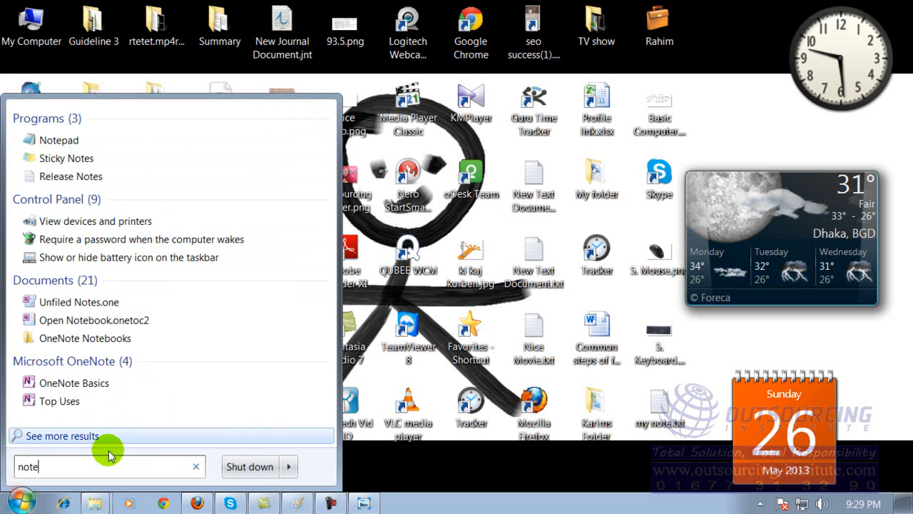
pyautogui.press('BackSpace')
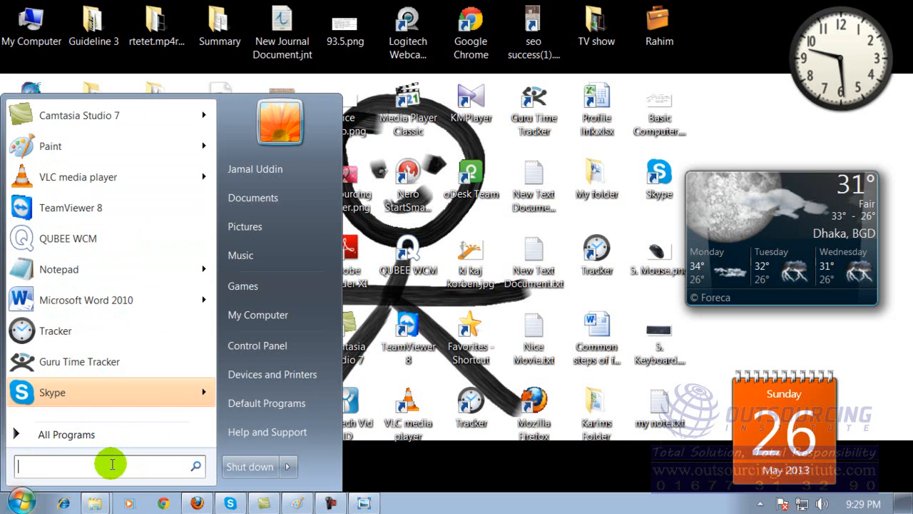
# Step: Search the installed programs for "word pad" and for "pad"
pyautogui.write('word pad')
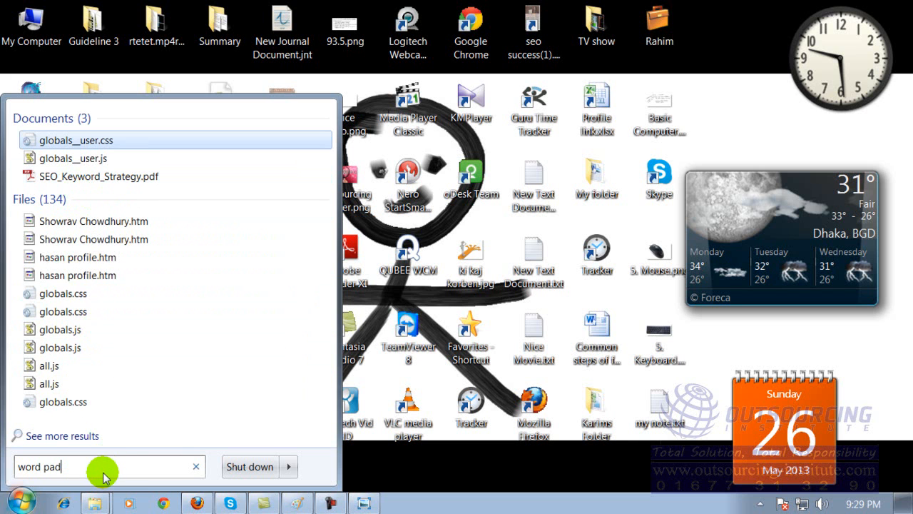
pyautogui.press('BackSpace')
pyautogui.press('BackSpace')
pyautogui.press('BackSpace')
pyautogui.press('BackSpace')
pyautogui.write('pa')
pyautogui.press('BackSpace')
pyautogui.press('BackSpace')
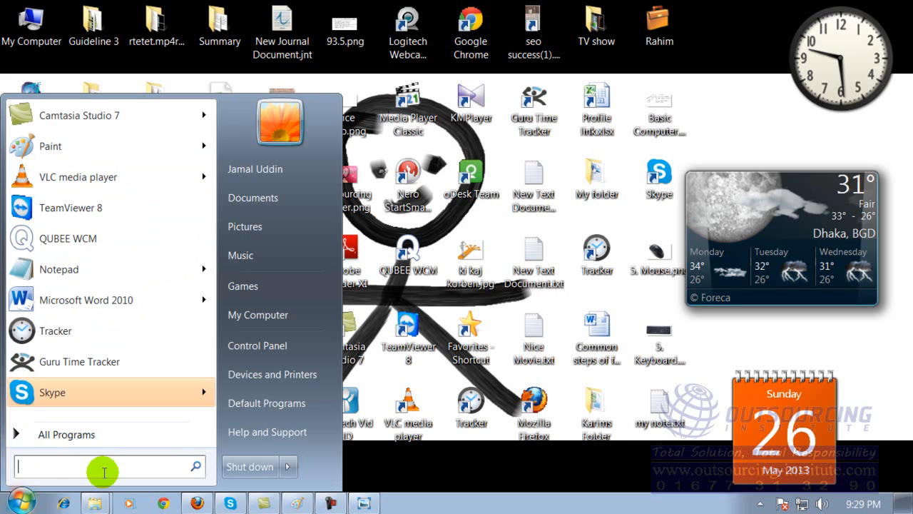
pyautogui.write('pad')
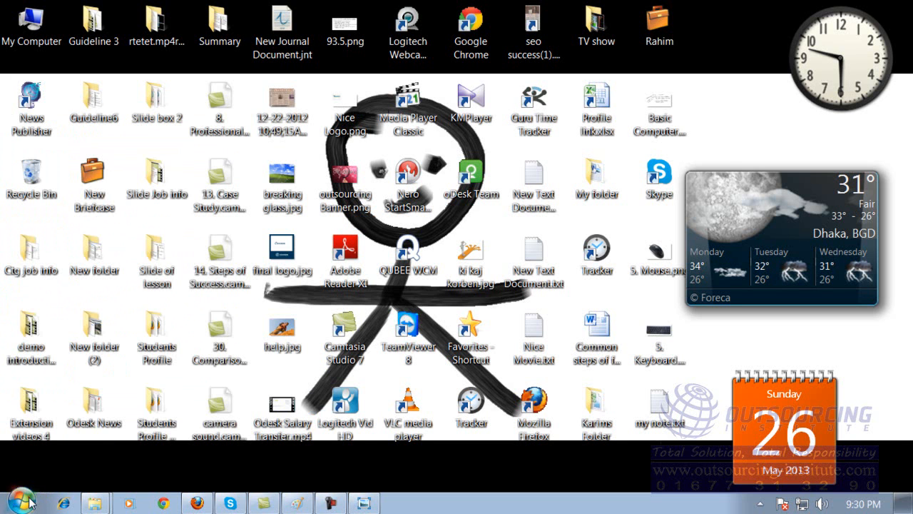
# Step: Search the installed programs for "word" and dismiss the results
pyautogui.click(28, 501)
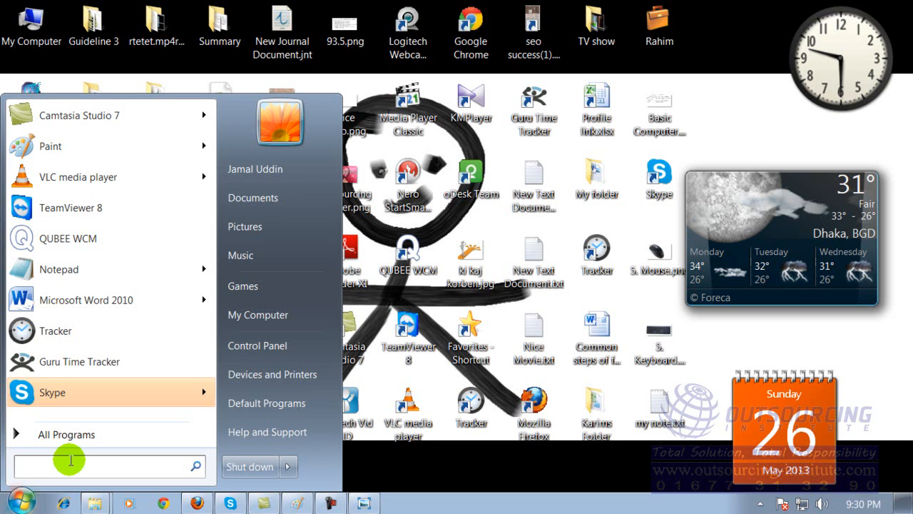
pyautogui.write('word')
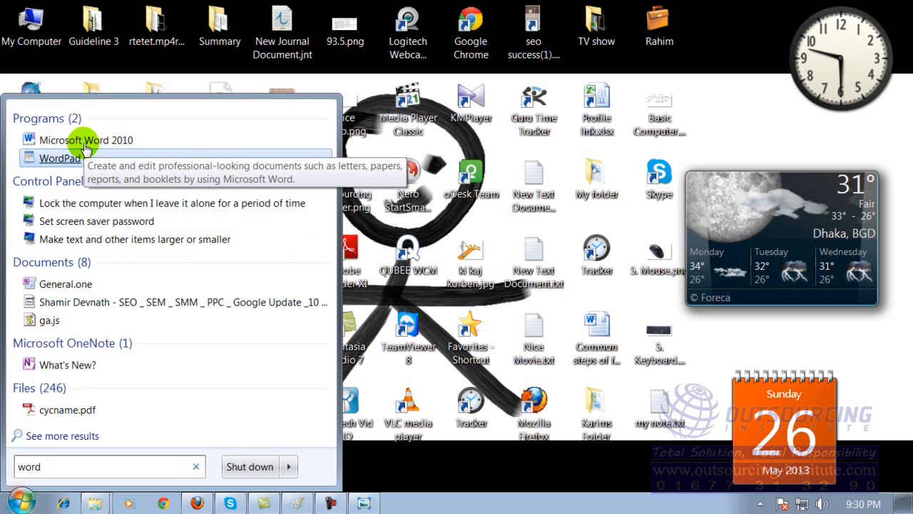
pyautogui.click(371, 475)
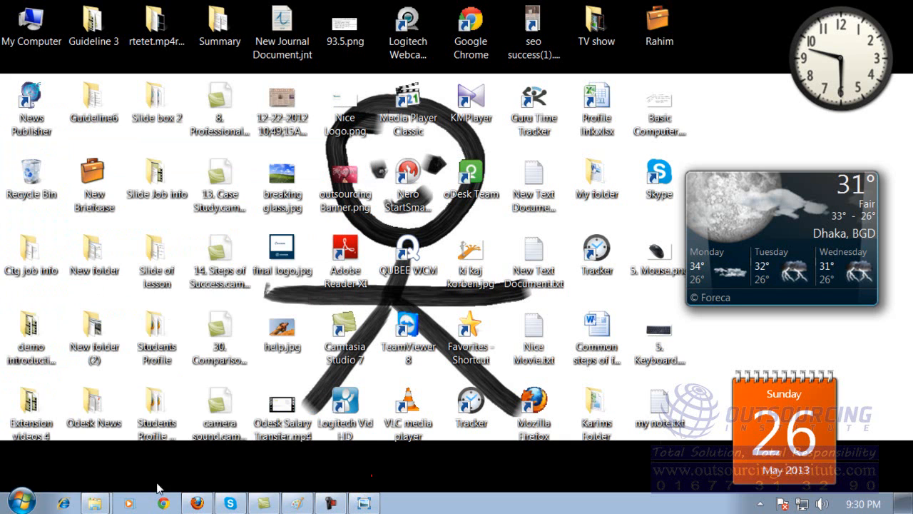
# Step: Look through the programs in the Accessories folder again
pyautogui.click(22, 502)
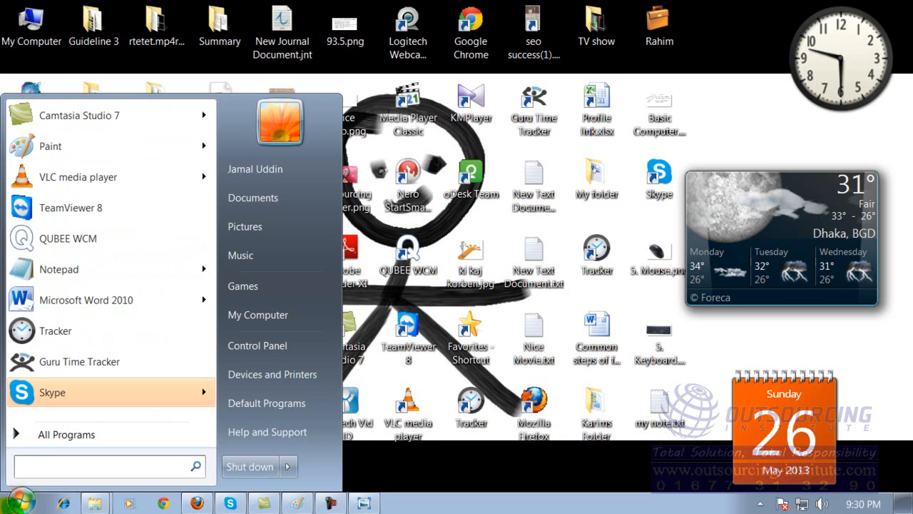
pyautogui.click(42, 433)
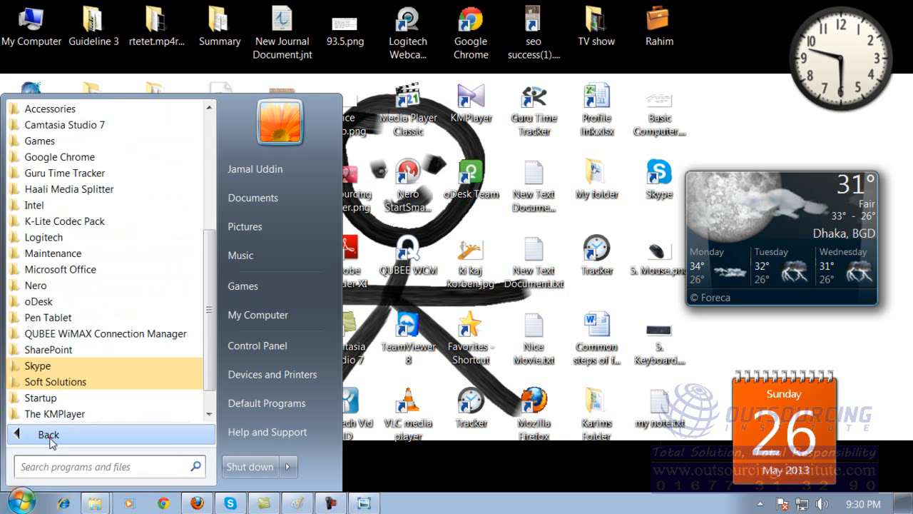
pyautogui.click(102, 108)
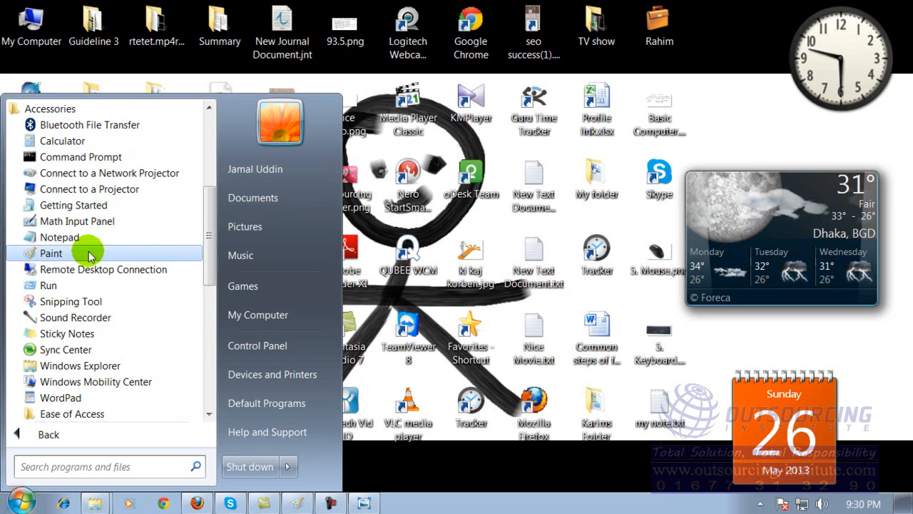
pyautogui.moveTo(217, 239)
pyautogui.mouseDown()
pyautogui.moveTo(216, 276)
pyautogui.moveTo(215, 251)
pyautogui.mouseUp()
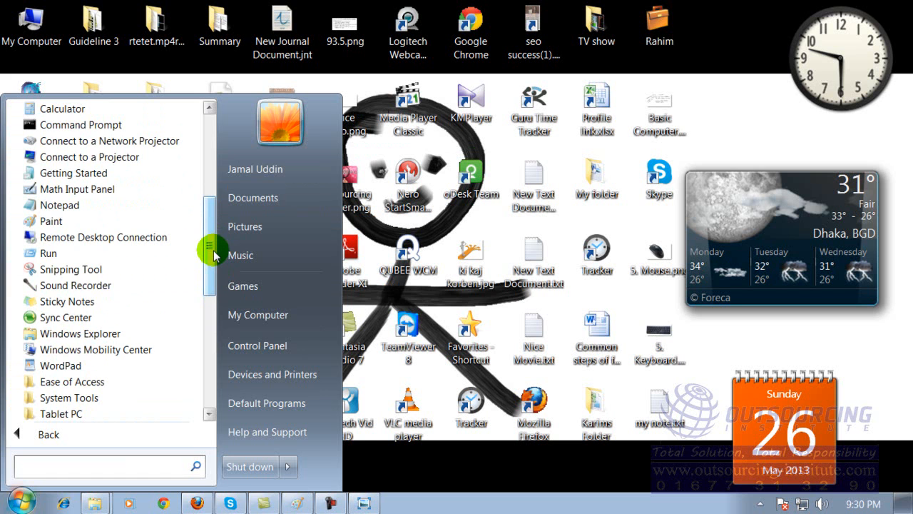
pyautogui.press('super')
# Step: Open Windows DVD Maker from the list of installed programs
pyautogui.click(16, 503)
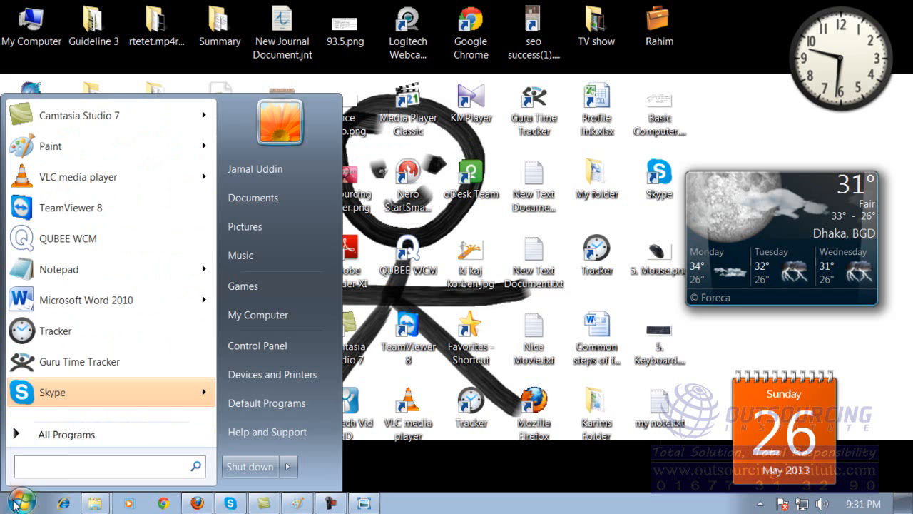
pyautogui.click(56, 435)
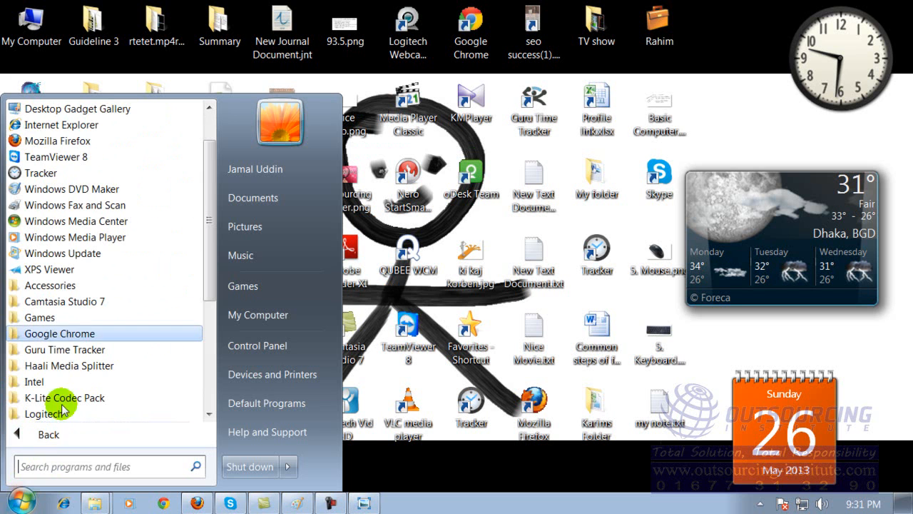
pyautogui.moveTo(215, 209); pyautogui.dragTo(212, 143)
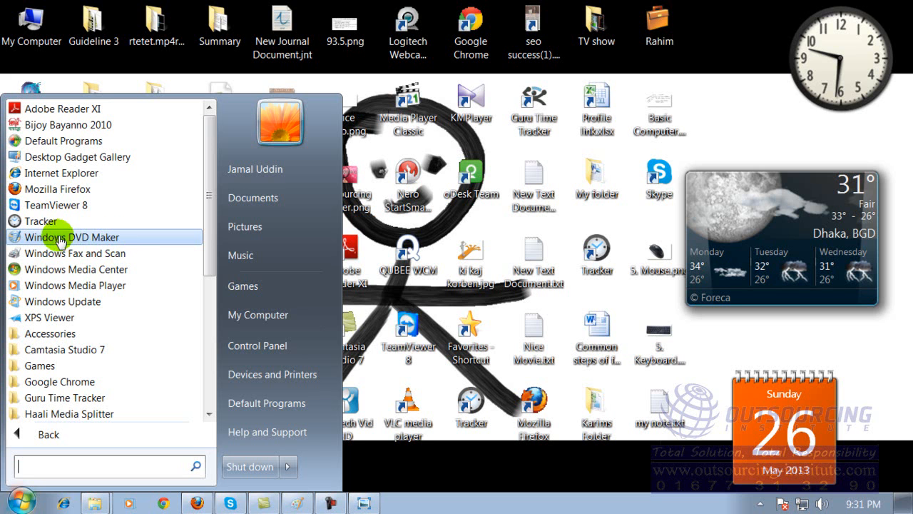
pyautogui.click(104, 239)
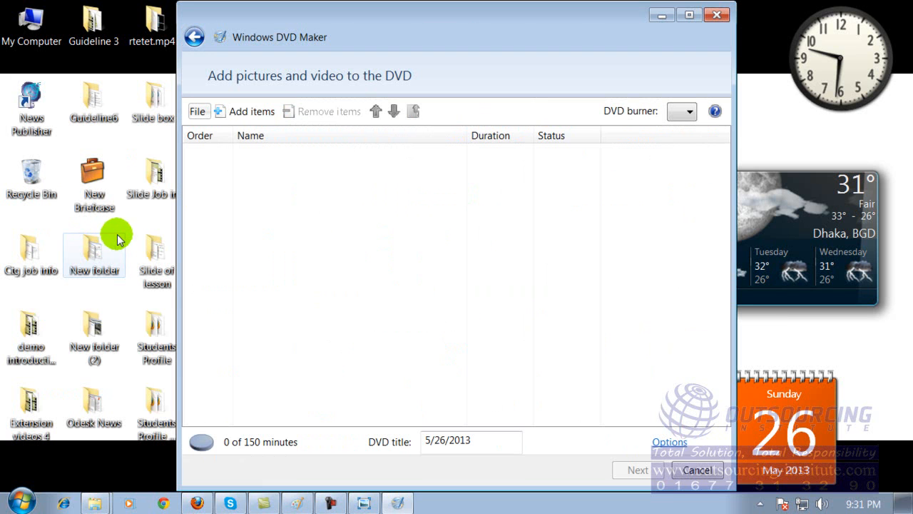
# Step: Add the "1. what is outsourcing" video, a two-picture slide show and the Wildlife video to the DVD, and continue to the burn page
pyautogui.click(253, 114)
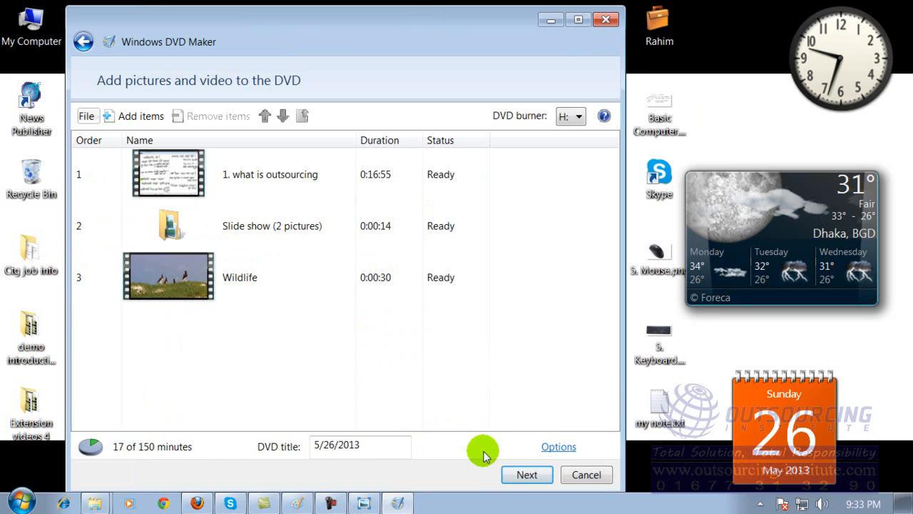
pyautogui.click(511, 477)
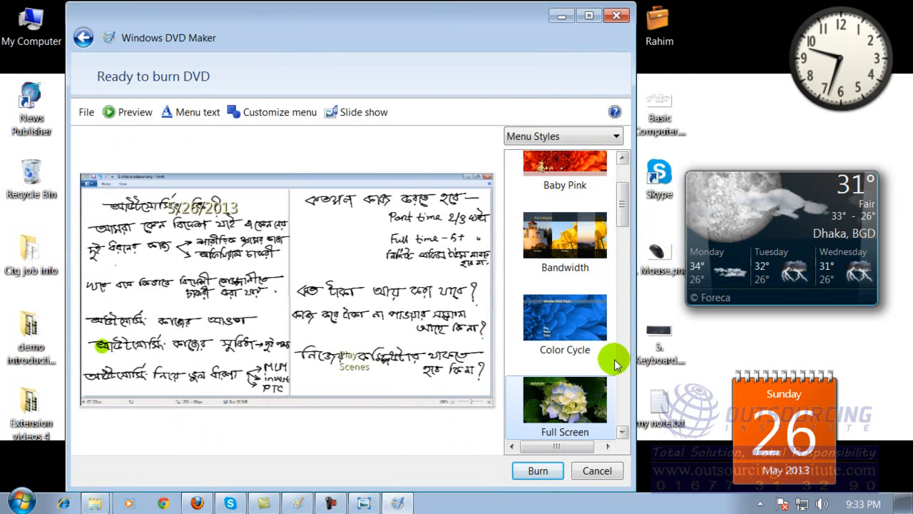
# Step: Apply the Baby Blue menu style to the DVD and play its preview
pyautogui.moveTo(631, 204); pyautogui.dragTo(628, 167)
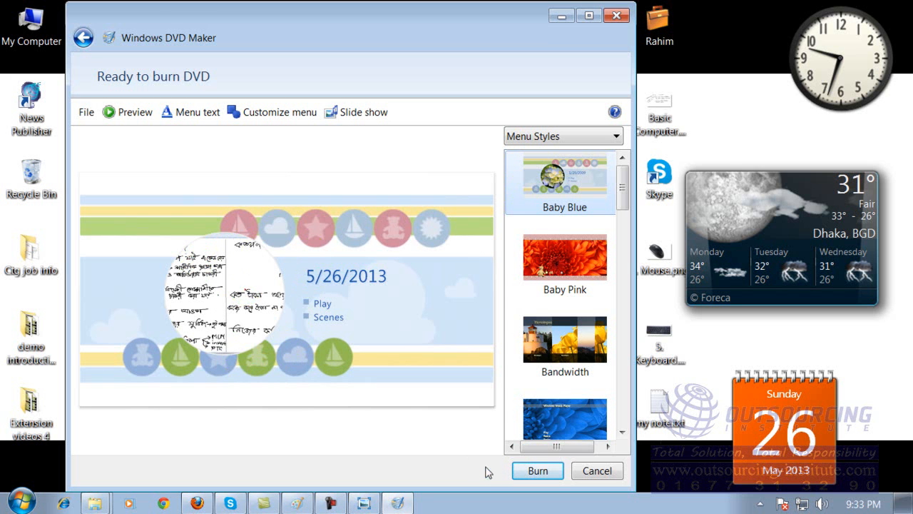
pyautogui.click(127, 112)
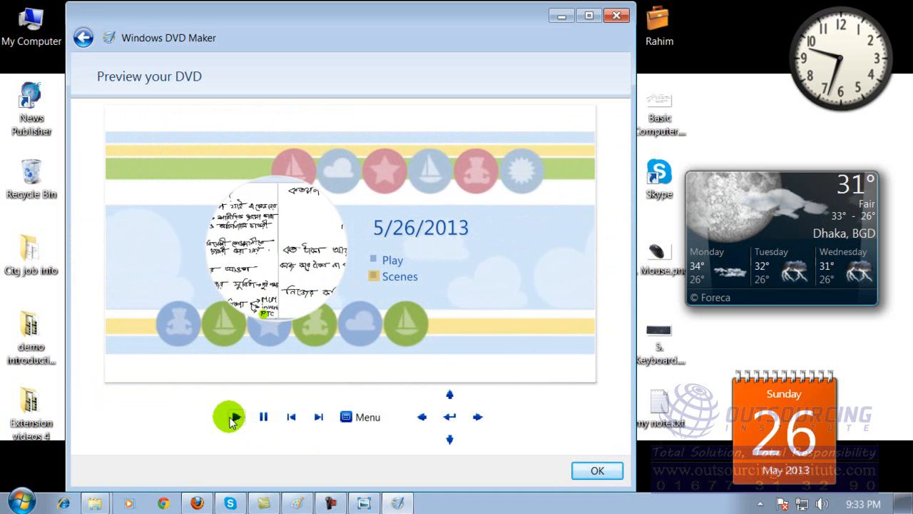
pyautogui.click(236, 418)
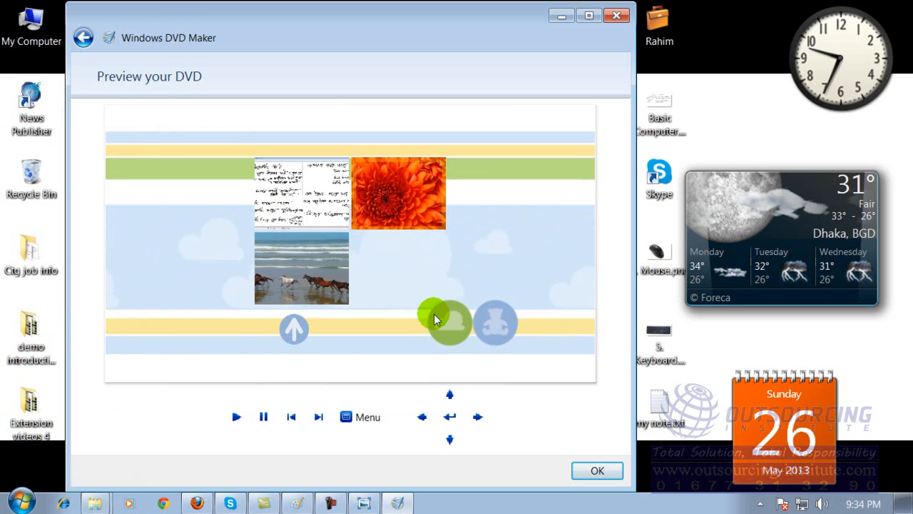
# Step: Close the DVD preview and exit Windows DVD Maker without saving the project
pyautogui.click(601, 475)
pyautogui.click(597, 472)
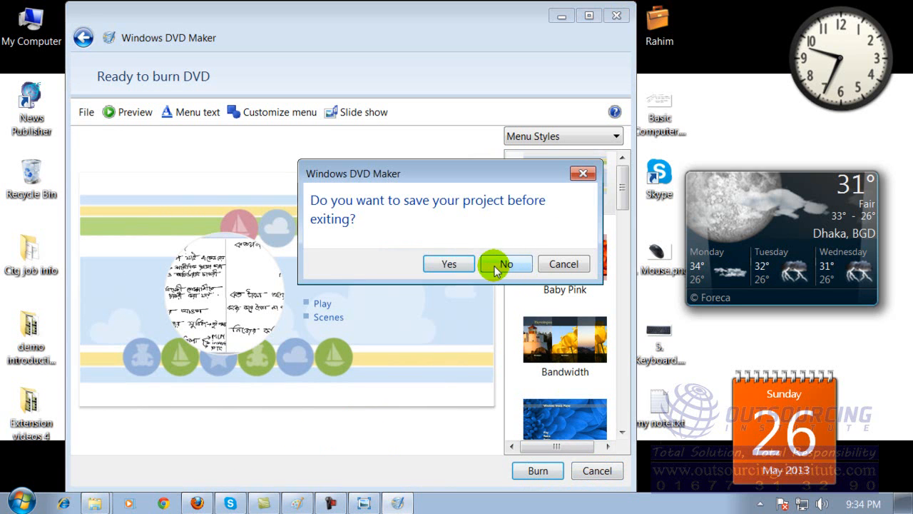
pyautogui.click(460, 263)
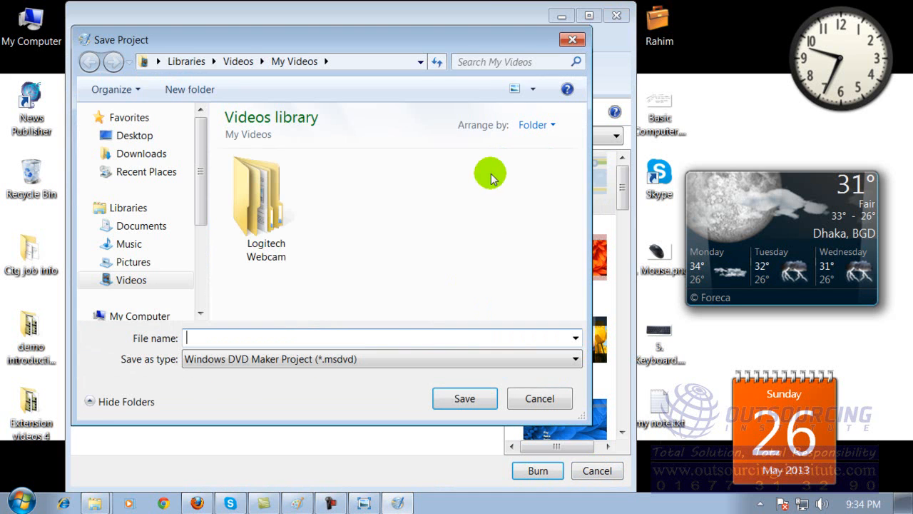
pyautogui.click(572, 40)
pyautogui.click(615, 14)
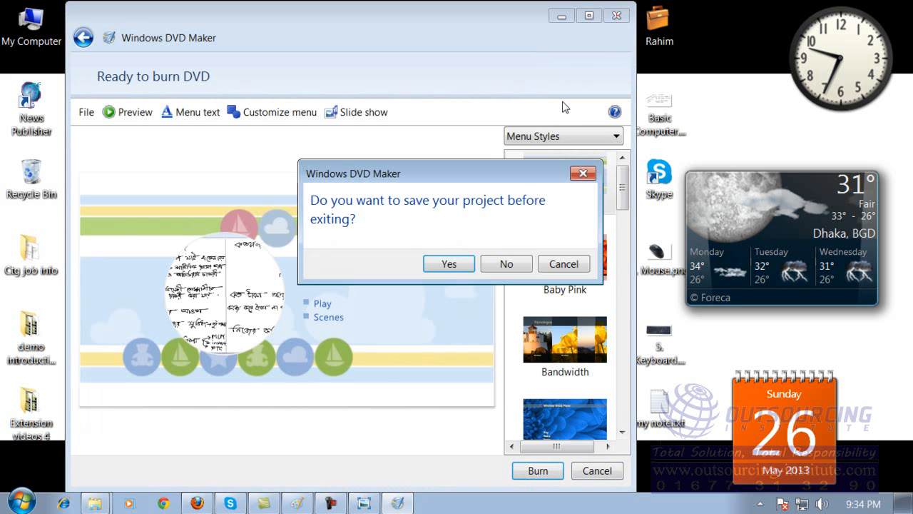
pyautogui.click(455, 264)
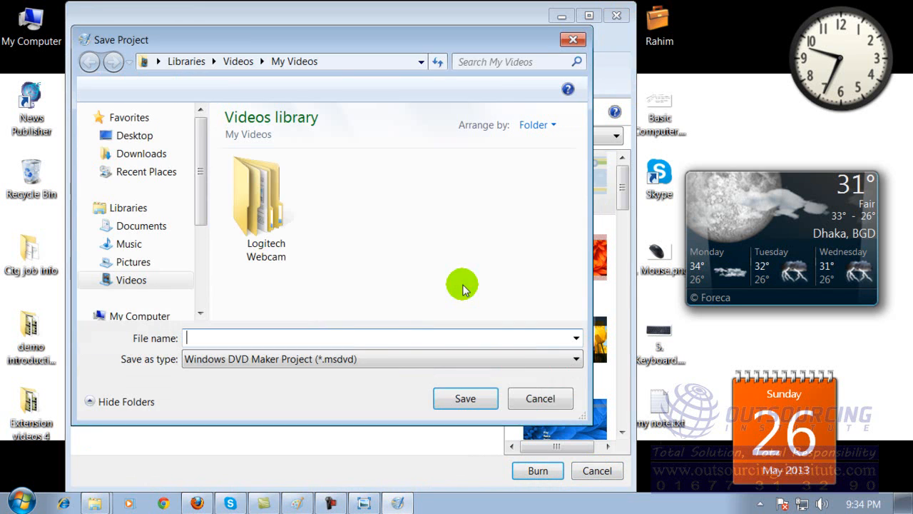
pyautogui.click(536, 397)
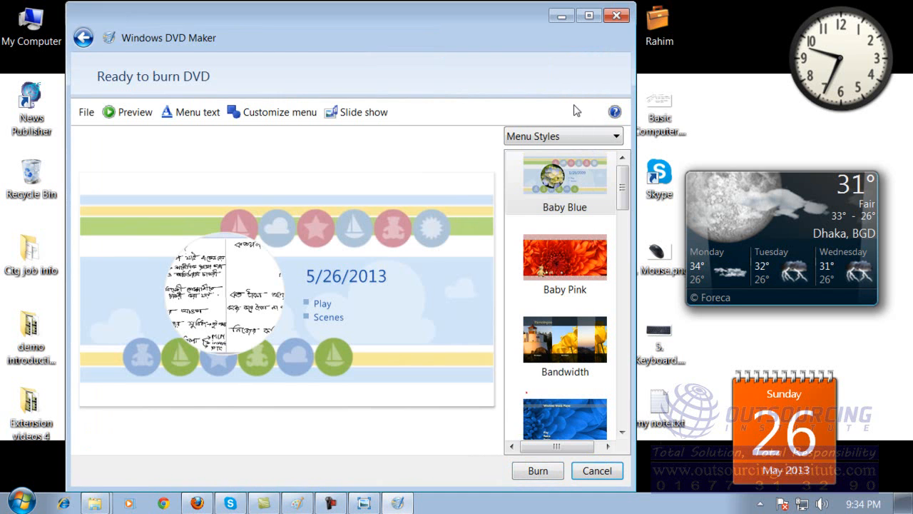
pyautogui.click(617, 16)
pyautogui.click(512, 264)
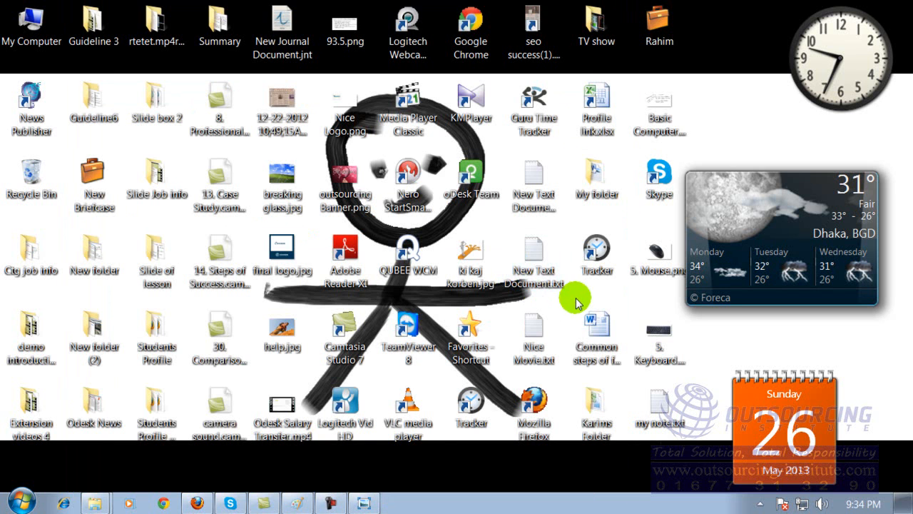
# Step: Open Windows Fax and Scan from the list of installed programs
pyautogui.click(16, 503)
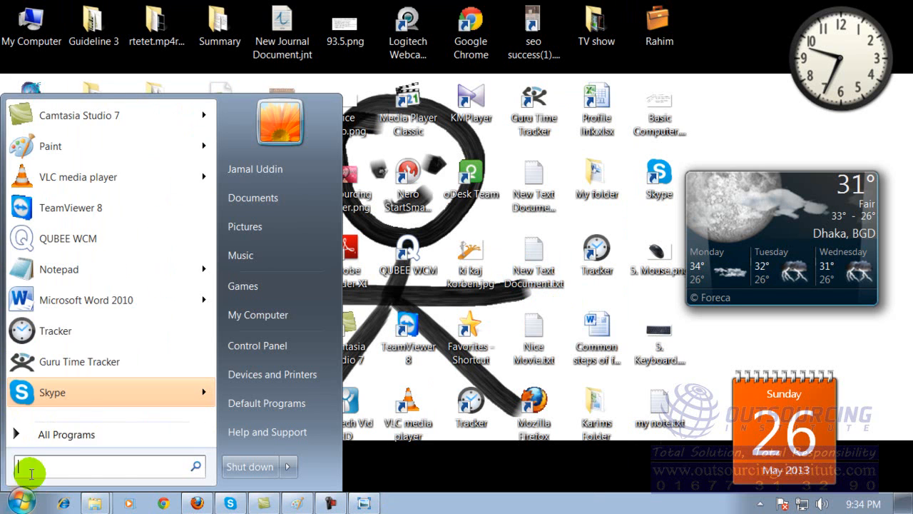
pyautogui.click(72, 431)
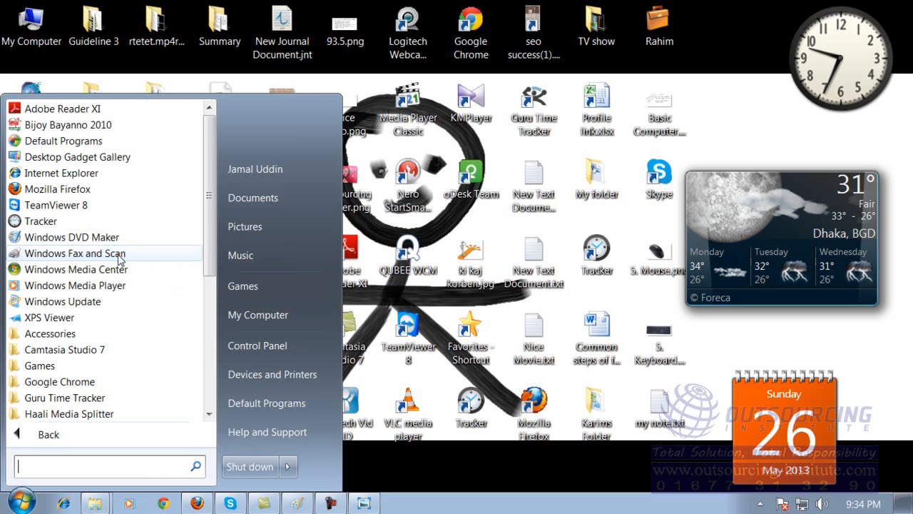
pyautogui.click(116, 259)
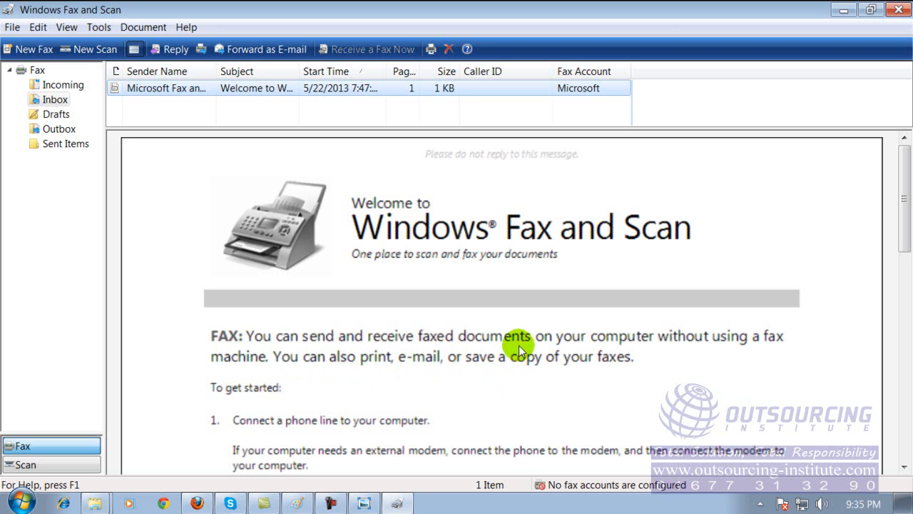
# Step: Read through the welcome fax in the inbox and close Windows Fax and Scan
pyautogui.moveTo(906, 196); pyautogui.dragTo(906, 314)
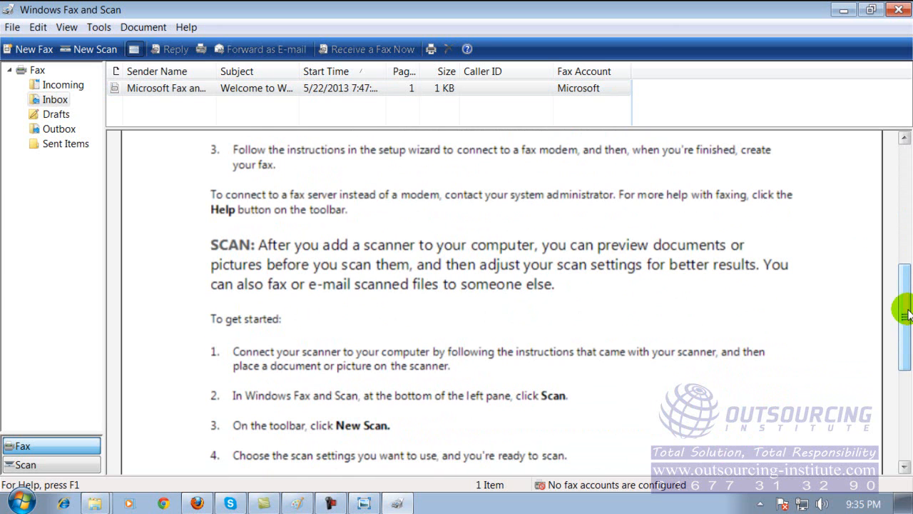
pyautogui.moveTo(906, 314); pyautogui.dragTo(904, 181)
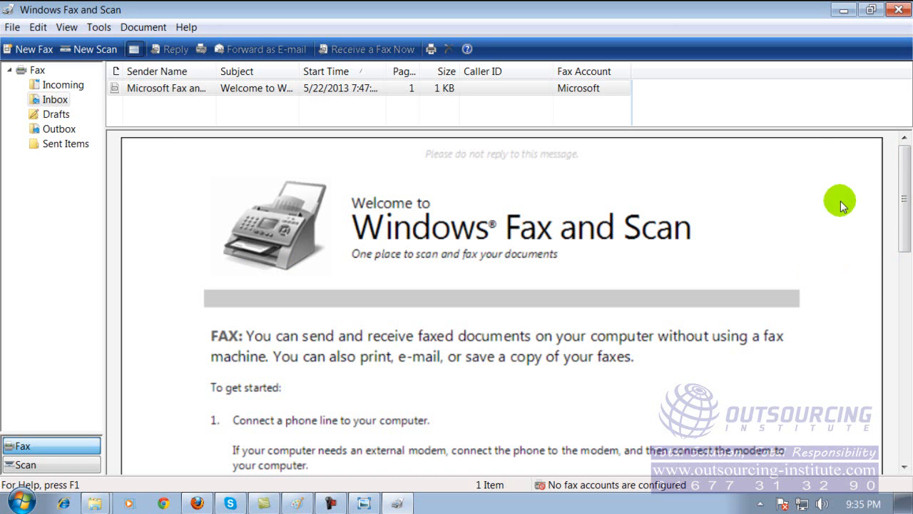
pyautogui.moveTo(903, 196); pyautogui.dragTo(906, 175)
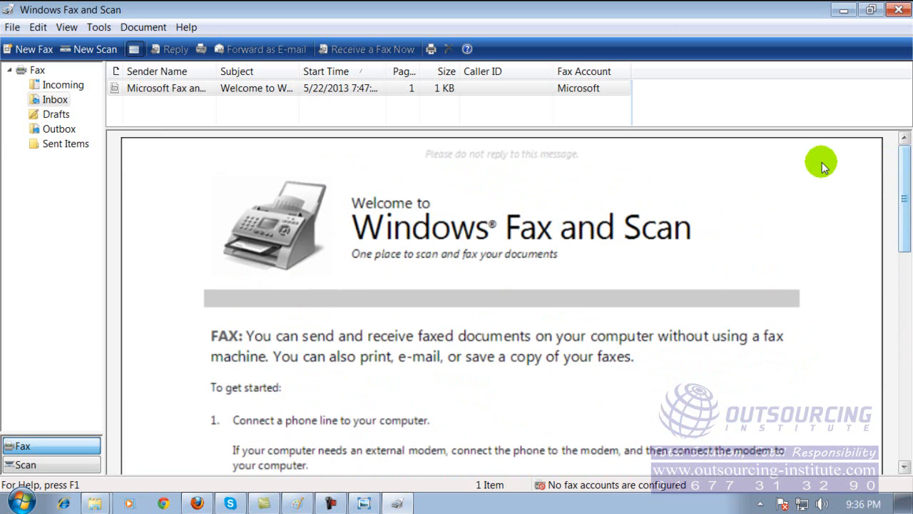
pyautogui.click(901, 11)
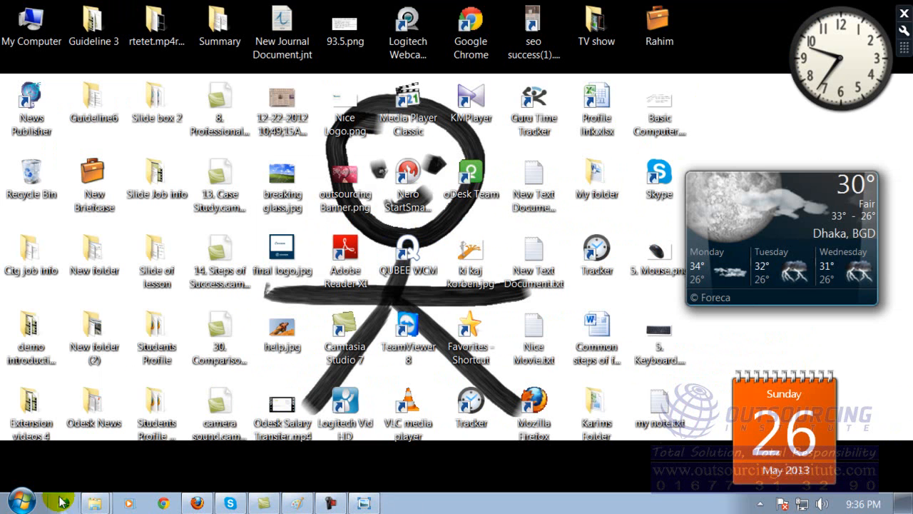
# Step: Look through the list of all installed programs down to the Skype folder
pyautogui.click(16, 503)
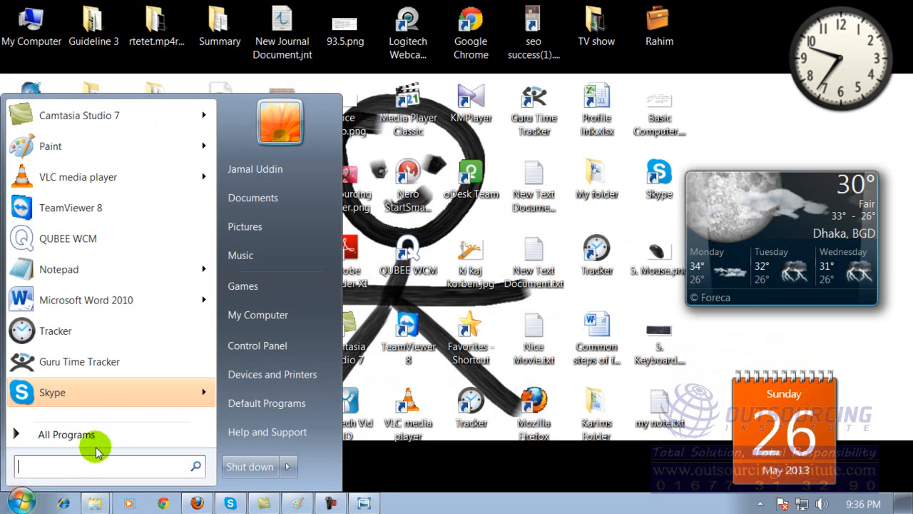
pyautogui.click(63, 440)
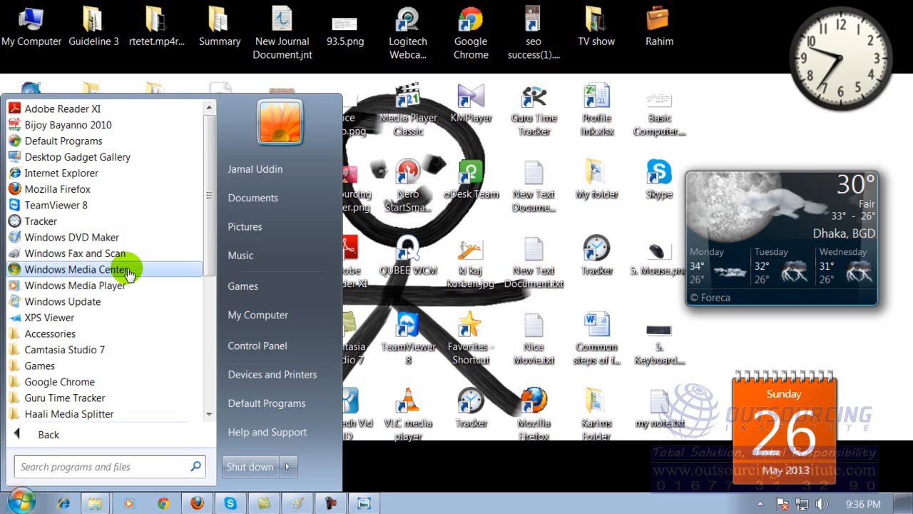
pyautogui.moveTo(209, 194); pyautogui.dragTo(209, 286)
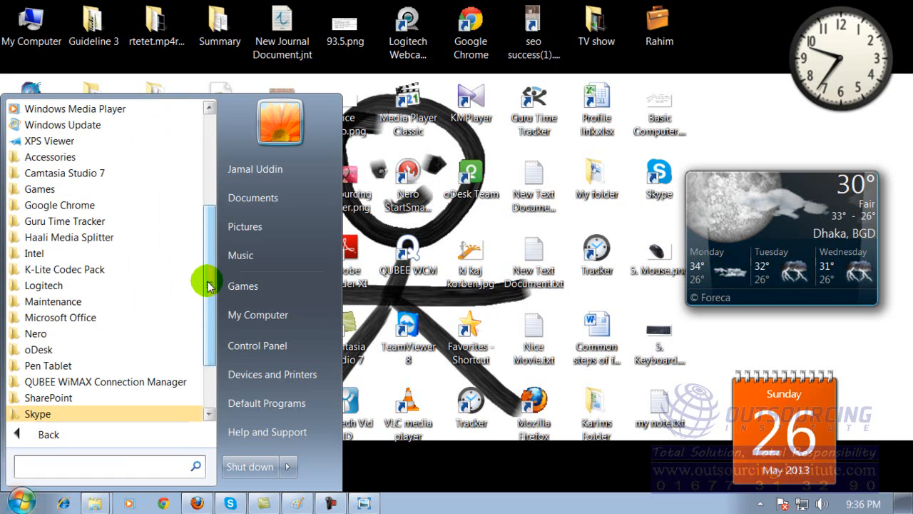
pyautogui.click(216, 275)
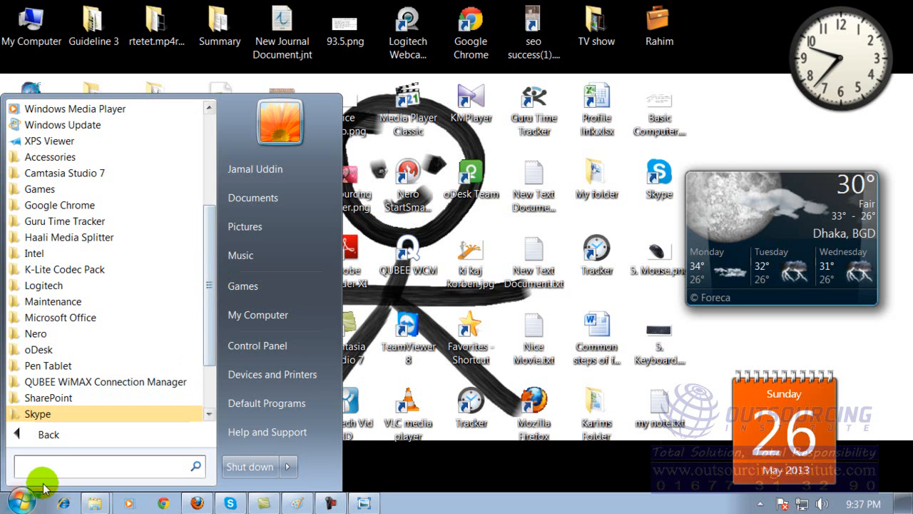
# Step: Open Paint with a blank picture
pyautogui.click(23, 501)
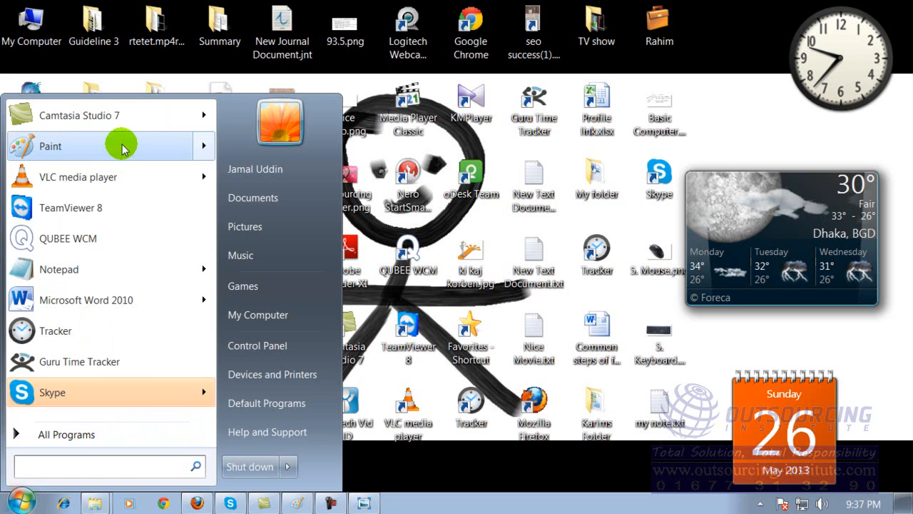
pyautogui.click(121, 148)
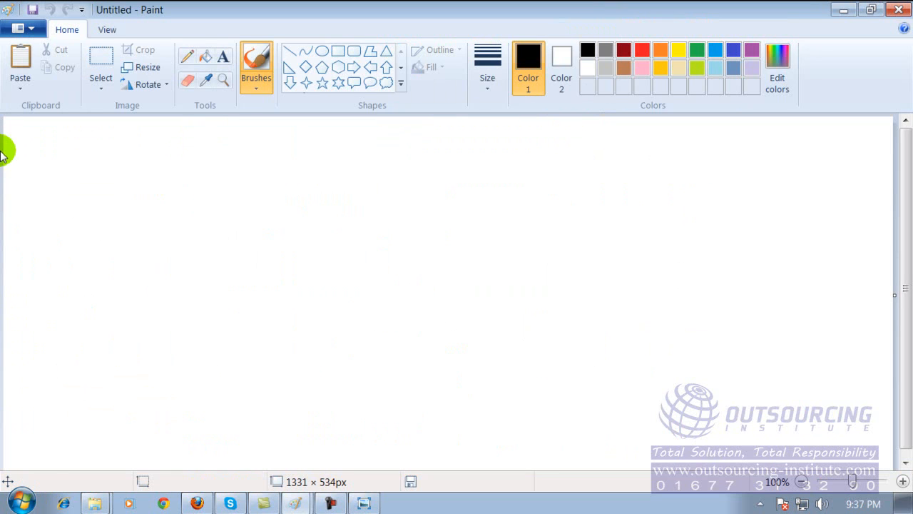
pyautogui.moveTo(530, 159); pyautogui.dragTo(519, 180)
pyautogui.click(508, 190)
pyautogui.hotkey('ctrl', 'z')
pyautogui.hotkey('ctrl', 'z')
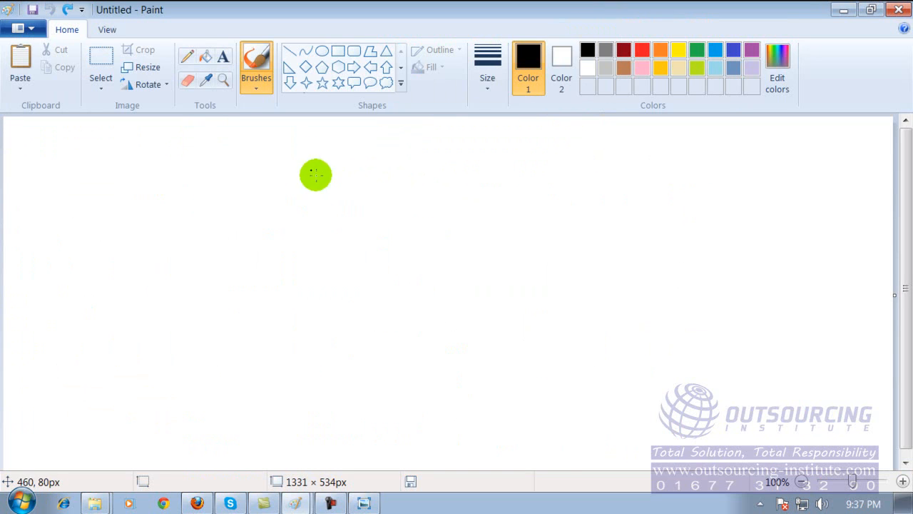
# Step: Minimize the ribbon and extend the canvas downward to about 1331 × 645 px
pyautogui.rightClick(273, 30)
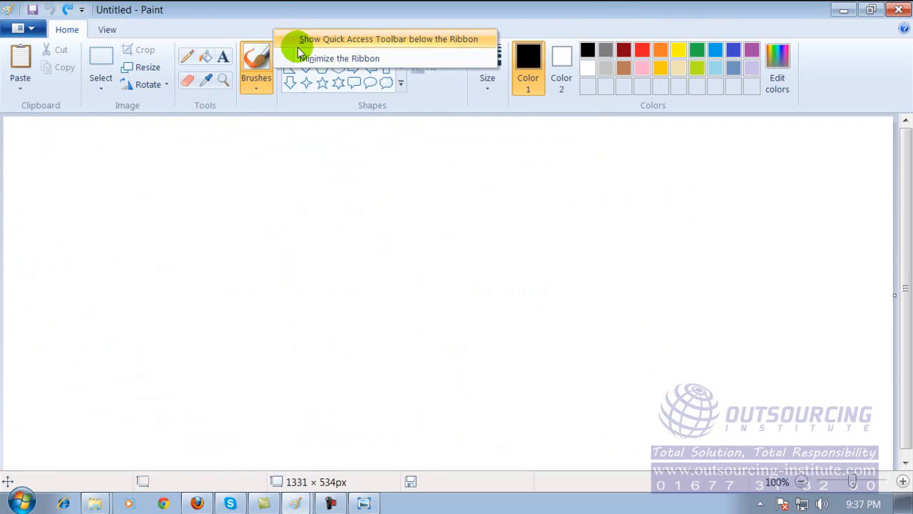
pyautogui.click(303, 60)
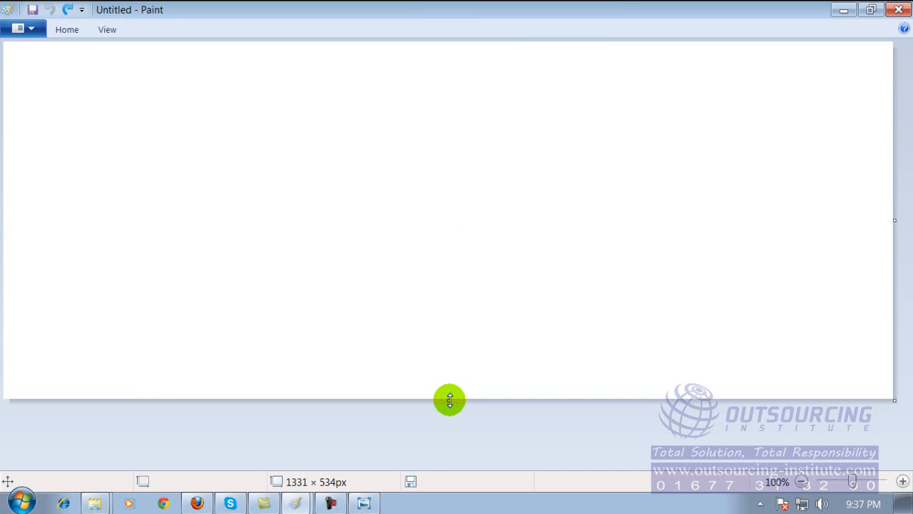
pyautogui.moveTo(449, 399); pyautogui.dragTo(438, 473)
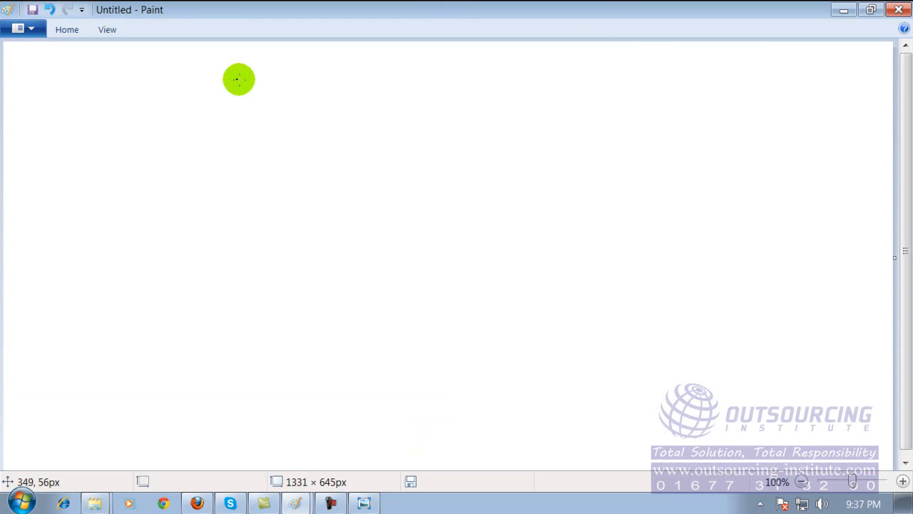
pyautogui.moveTo(211, 139)
pyautogui.mouseDown()
pyautogui.moveTo(275, 124)
pyautogui.moveTo(267, 138)
pyautogui.mouseUp()
pyautogui.moveTo(353, 107)
pyautogui.mouseDown()
pyautogui.moveTo(445, 108)
pyautogui.moveTo(510, 133)
pyautogui.mouseUp()
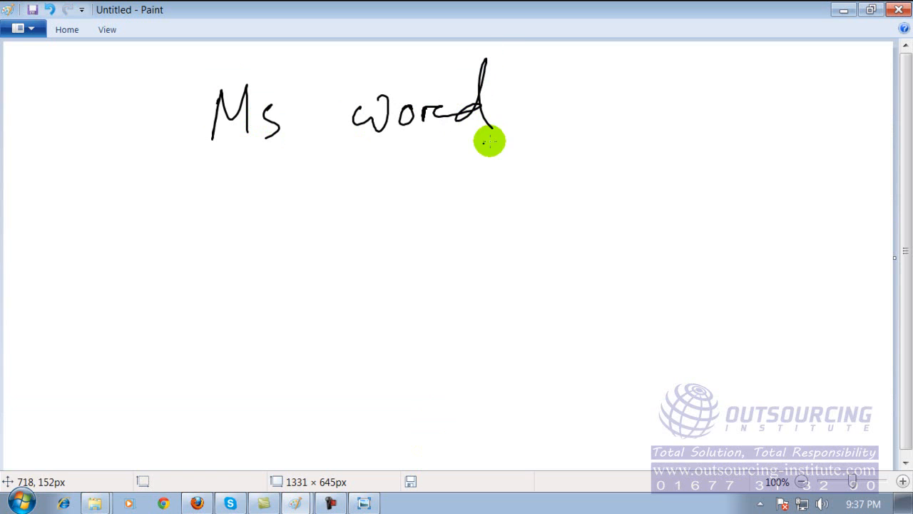
pyautogui.moveTo(218, 226)
pyautogui.mouseDown()
pyautogui.moveTo(224, 189)
pyautogui.moveTo(254, 223)
pyautogui.mouseUp()
pyautogui.moveTo(279, 188); pyautogui.dragTo(269, 222)
pyautogui.moveTo(348, 187); pyautogui.dragTo(380, 210)
pyautogui.moveTo(346, 185)
pyautogui.mouseDown()
pyautogui.moveTo(372, 171)
pyautogui.moveTo(401, 210)
pyautogui.mouseUp()
pyautogui.moveTo(400, 193)
pyautogui.mouseDown()
pyautogui.moveTo(386, 214)
pyautogui.moveTo(492, 210)
pyautogui.mouseUp()
pyautogui.moveTo(222, 294)
pyautogui.mouseDown()
pyautogui.moveTo(225, 264)
pyautogui.moveTo(264, 291)
pyautogui.moveTo(268, 280)
pyautogui.moveTo(266, 291)
pyautogui.mouseUp()
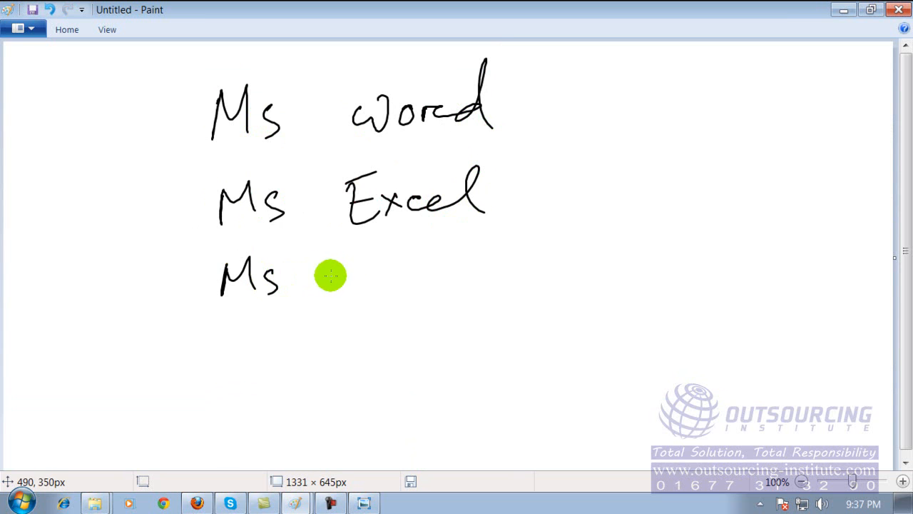
pyautogui.hotkey('ctrl', 'a')
pyautogui.press('Delete')
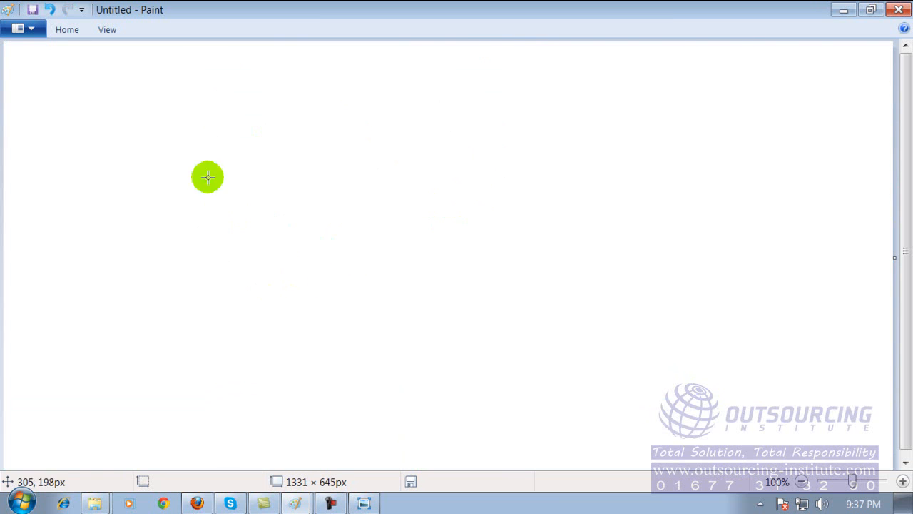
# Step: Handwrite a four-line list in black with the brush: Microsoft Word, Microsoft Excel, Microsoft Power Point and Microsoft Access
pyautogui.click(69, 30)
pyautogui.click(245, 61)
pyautogui.moveTo(159, 106)
pyautogui.mouseDown()
pyautogui.moveTo(227, 105)
pyautogui.moveTo(257, 121)
pyautogui.moveTo(279, 110)
pyautogui.moveTo(294, 117)
pyautogui.moveTo(301, 140)
pyautogui.mouseUp()
pyautogui.moveTo(324, 98)
pyautogui.mouseDown()
pyautogui.moveTo(325, 133)
pyautogui.moveTo(333, 114)
pyautogui.moveTo(404, 109)
pyautogui.moveTo(464, 134)
pyautogui.mouseUp()
pyautogui.moveTo(172, 186)
pyautogui.mouseDown()
pyautogui.moveTo(207, 189)
pyautogui.moveTo(223, 204)
pyautogui.moveTo(308, 182)
pyautogui.moveTo(318, 192)
pyautogui.moveTo(333, 186)
pyautogui.mouseUp()
pyautogui.moveTo(330, 170); pyautogui.dragTo(338, 190)
pyautogui.moveTo(404, 176)
pyautogui.mouseDown()
pyautogui.moveTo(408, 191)
pyautogui.moveTo(504, 197)
pyautogui.mouseUp()
pyautogui.moveTo(174, 246)
pyautogui.mouseDown()
pyautogui.moveTo(170, 258)
pyautogui.moveTo(214, 270)
pyautogui.moveTo(254, 258)
pyautogui.moveTo(302, 259)
pyautogui.moveTo(288, 274)
pyautogui.moveTo(309, 270)
pyautogui.mouseUp()
pyautogui.click(217, 247)
pyautogui.moveTo(332, 236)
pyautogui.mouseDown()
pyautogui.moveTo(320, 285)
pyautogui.moveTo(334, 261)
pyautogui.mouseUp()
pyautogui.moveTo(345, 247); pyautogui.dragTo(344, 274)
pyautogui.moveTo(404, 241); pyautogui.dragTo(404, 274)
pyautogui.moveTo(401, 239)
pyautogui.mouseDown()
pyautogui.moveTo(425, 257)
pyautogui.moveTo(509, 247)
pyautogui.moveTo(559, 273)
pyautogui.mouseUp()
pyautogui.moveTo(560, 246); pyautogui.dragTo(575, 251)
pyautogui.moveTo(590, 250)
pyautogui.mouseDown()
pyautogui.moveTo(589, 261)
pyautogui.moveTo(630, 246)
pyautogui.moveTo(624, 262)
pyautogui.mouseUp()
pyautogui.moveTo(618, 249); pyautogui.dragTo(635, 247)
pyautogui.moveTo(195, 308)
pyautogui.mouseDown()
pyautogui.moveTo(192, 317)
pyautogui.moveTo(220, 303)
pyautogui.moveTo(221, 332)
pyautogui.mouseUp()
pyautogui.click(241, 315)
pyautogui.moveTo(242, 324)
pyautogui.mouseDown()
pyautogui.moveTo(241, 334)
pyautogui.moveTo(269, 340)
pyautogui.moveTo(292, 325)
pyautogui.moveTo(319, 339)
pyautogui.mouseUp()
pyautogui.moveTo(341, 326); pyautogui.dragTo(350, 327)
pyautogui.moveTo(368, 290); pyautogui.dragTo(350, 351)
pyautogui.moveTo(372, 309); pyautogui.dragTo(375, 337)
pyautogui.moveTo(356, 326); pyautogui.dragTo(381, 324)
pyautogui.moveTo(437, 331)
pyautogui.mouseDown()
pyautogui.moveTo(465, 330)
pyautogui.moveTo(465, 321)
pyautogui.mouseUp()
pyautogui.moveTo(490, 317)
pyautogui.mouseDown()
pyautogui.moveTo(488, 329)
pyautogui.moveTo(547, 331)
pyautogui.mouseUp()
pyautogui.click(488, 326)
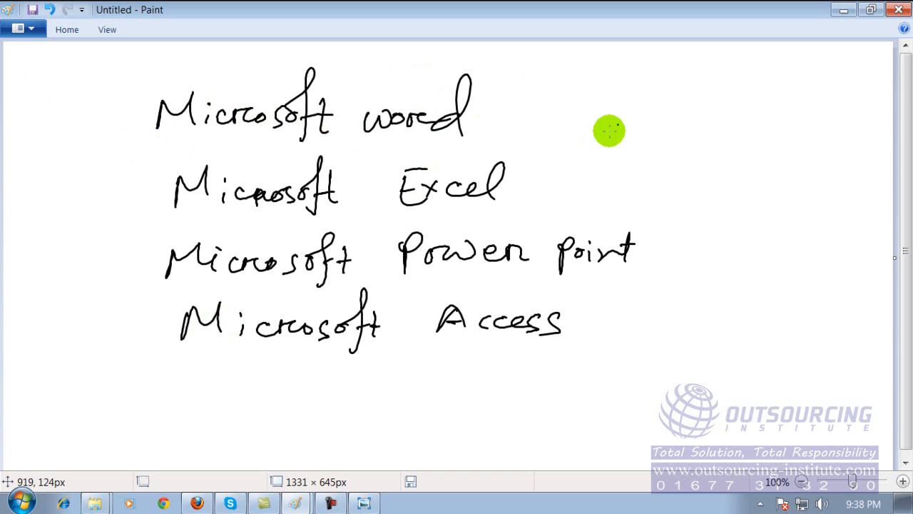
# Step: Draw a curly brace beside the four program names and handwrite "Office Management Software" next to it
pyautogui.moveTo(610, 81)
pyautogui.mouseDown()
pyautogui.moveTo(628, 286)
pyautogui.moveTo(618, 341)
pyautogui.mouseUp()
pyautogui.moveTo(655, 100)
pyautogui.mouseDown()
pyautogui.moveTo(658, 107)
pyautogui.moveTo(672, 85)
pyautogui.moveTo(670, 121)
pyautogui.moveTo(687, 92)
pyautogui.moveTo(733, 108)
pyautogui.mouseUp()
pyautogui.moveTo(675, 182)
pyautogui.mouseDown()
pyautogui.moveTo(710, 155)
pyautogui.moveTo(735, 169)
pyautogui.moveTo(766, 155)
pyautogui.moveTo(869, 146)
pyautogui.mouseUp()
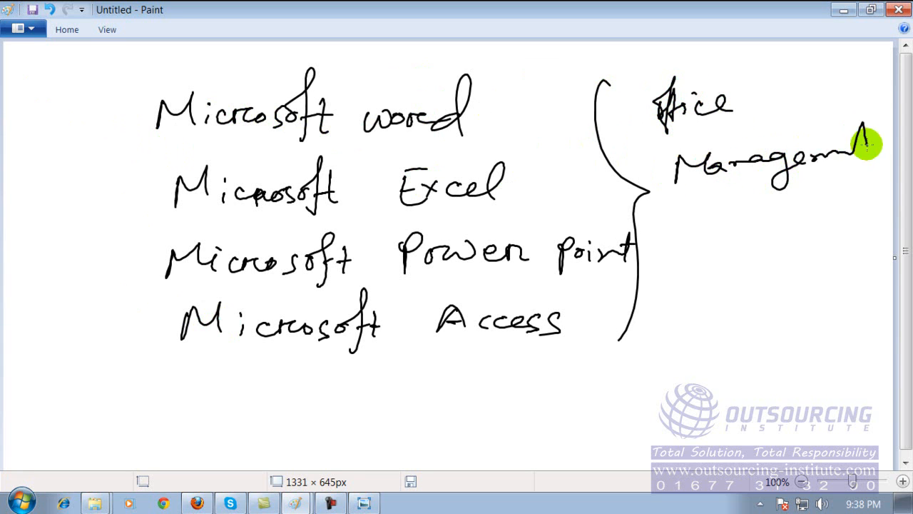
pyautogui.moveTo(700, 201)
pyautogui.mouseDown()
pyautogui.moveTo(761, 208)
pyautogui.moveTo(781, 229)
pyautogui.moveTo(849, 207)
pyautogui.moveTo(863, 207)
pyautogui.moveTo(864, 222)
pyautogui.mouseUp()
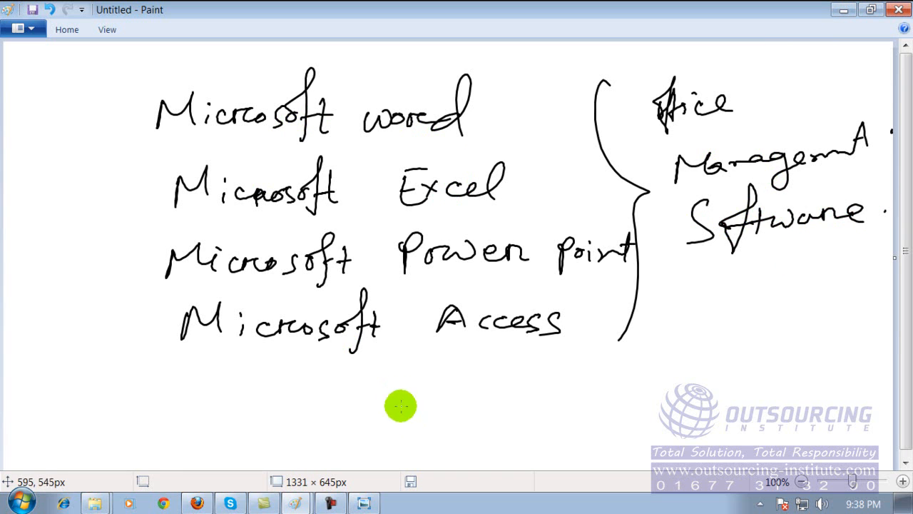
# Step: Handwrite "Office program CD" below the list of program names and underline it
pyautogui.moveTo(440, 403); pyautogui.dragTo(451, 419)
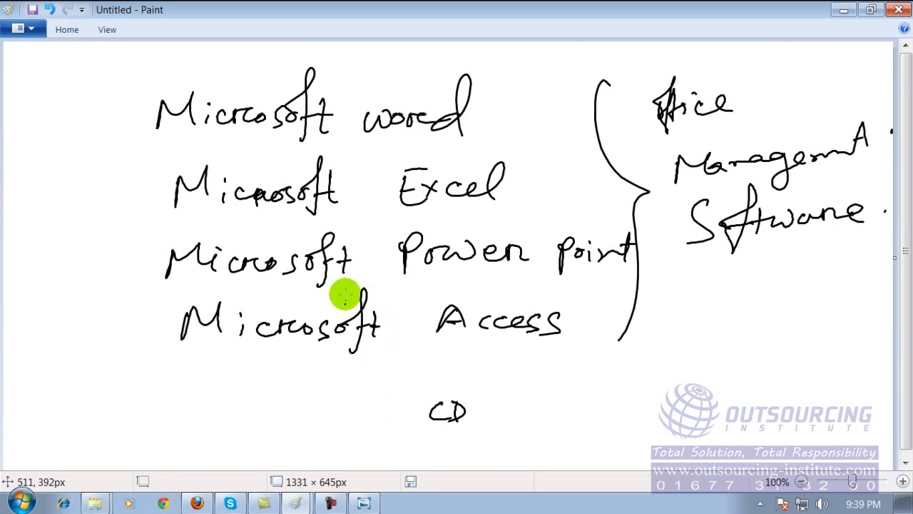
pyautogui.moveTo(231, 416)
pyautogui.mouseDown()
pyautogui.moveTo(239, 428)
pyautogui.moveTo(241, 416)
pyautogui.moveTo(270, 414)
pyautogui.moveTo(418, 413)
pyautogui.mouseUp()
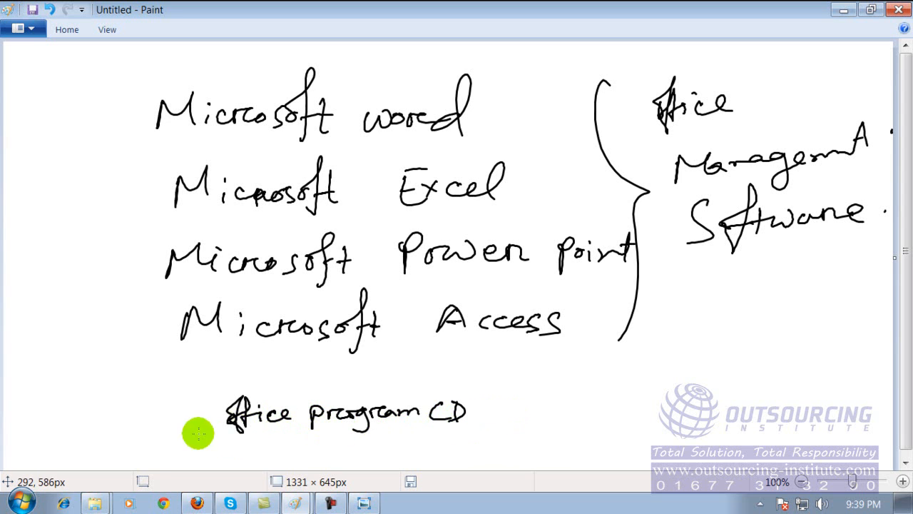
pyautogui.moveTo(228, 442); pyautogui.dragTo(467, 439)
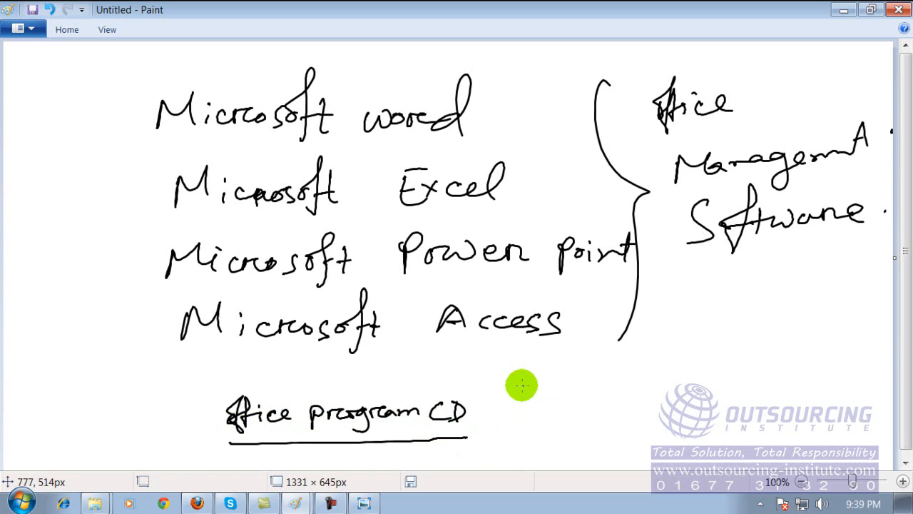
# Step: Handwrite the versions 2000, 2003, 2007 and 2010 beside "Office program CD", then circle 2010 and mark it with a star
pyautogui.moveTo(528, 377)
pyautogui.mouseDown()
pyautogui.moveTo(555, 394)
pyautogui.moveTo(573, 373)
pyautogui.moveTo(587, 382)
pyautogui.mouseUp()
pyautogui.moveTo(529, 406)
pyautogui.mouseDown()
pyautogui.moveTo(528, 421)
pyautogui.moveTo(546, 422)
pyautogui.moveTo(596, 408)
pyautogui.moveTo(560, 444)
pyautogui.moveTo(603, 444)
pyautogui.moveTo(581, 459)
pyautogui.moveTo(612, 465)
pyautogui.moveTo(597, 455)
pyautogui.moveTo(598, 468)
pyautogui.moveTo(606, 458)
pyautogui.moveTo(565, 460)
pyautogui.mouseUp()
pyautogui.moveTo(652, 393)
pyautogui.mouseDown()
pyautogui.moveTo(666, 403)
pyautogui.moveTo(672, 396)
pyautogui.mouseUp()
pyautogui.moveTo(682, 392); pyautogui.dragTo(686, 402)
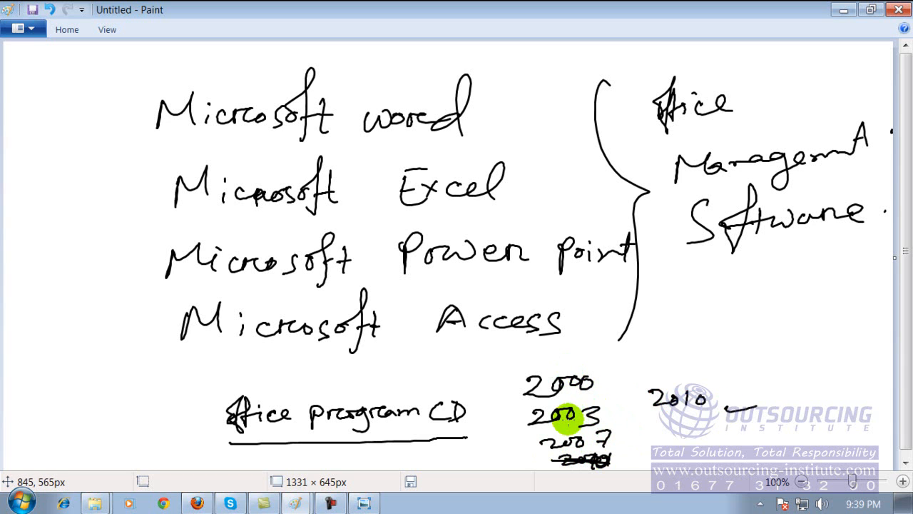
pyautogui.moveTo(678, 369)
pyautogui.mouseDown()
pyautogui.moveTo(644, 369)
pyautogui.moveTo(668, 428)
pyautogui.moveTo(699, 369)
pyautogui.moveTo(658, 386)
pyautogui.moveTo(660, 375)
pyautogui.moveTo(646, 371)
pyautogui.mouseUp()
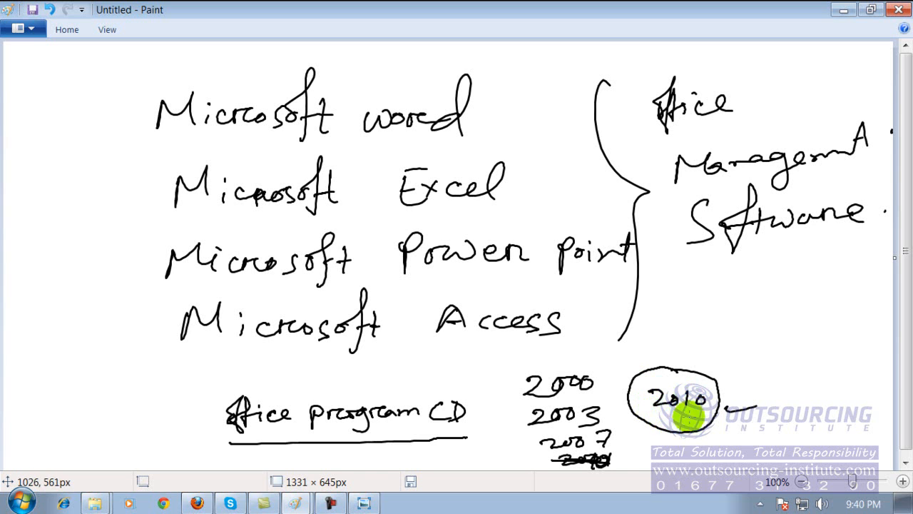
pyautogui.moveTo(717, 391); pyautogui.dragTo(780, 385)
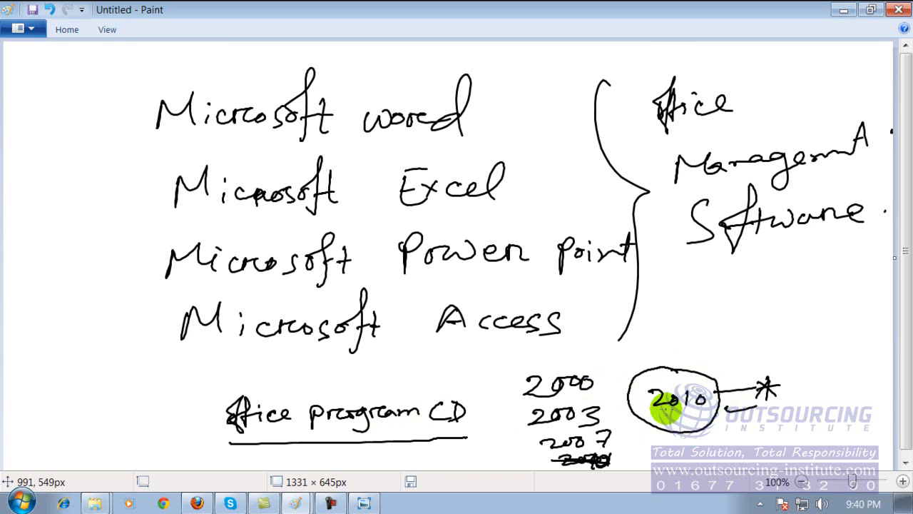
# Step: Handwrite "office 2010" above the star beside the circled version
pyautogui.moveTo(758, 319); pyautogui.dragTo(764, 340)
pyautogui.moveTo(790, 296); pyautogui.dragTo(775, 336)
pyautogui.moveTo(819, 313); pyautogui.dragTo(818, 330)
pyautogui.moveTo(824, 323); pyautogui.dragTo(844, 328)
pyautogui.moveTo(787, 347); pyautogui.dragTo(814, 357)
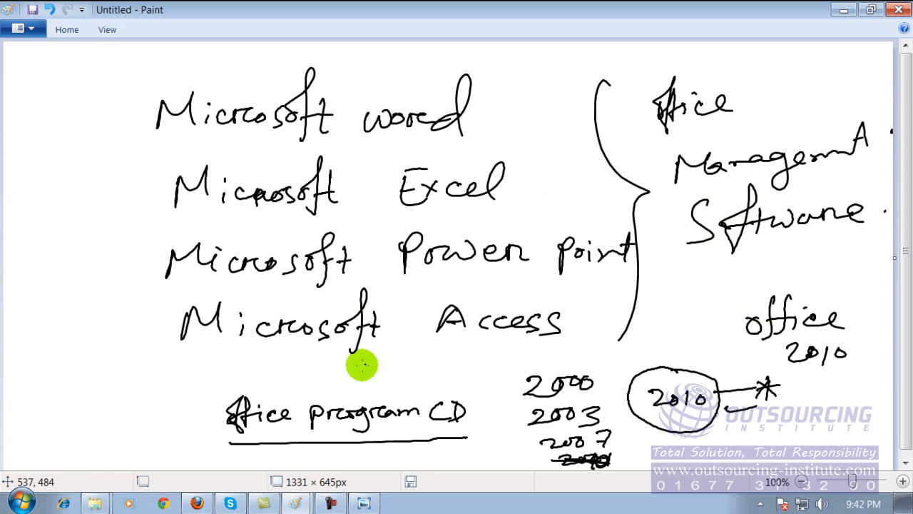
# Step: Minimize Paint and show the list of all installed programs over the desktop
pyautogui.click(21, 502)
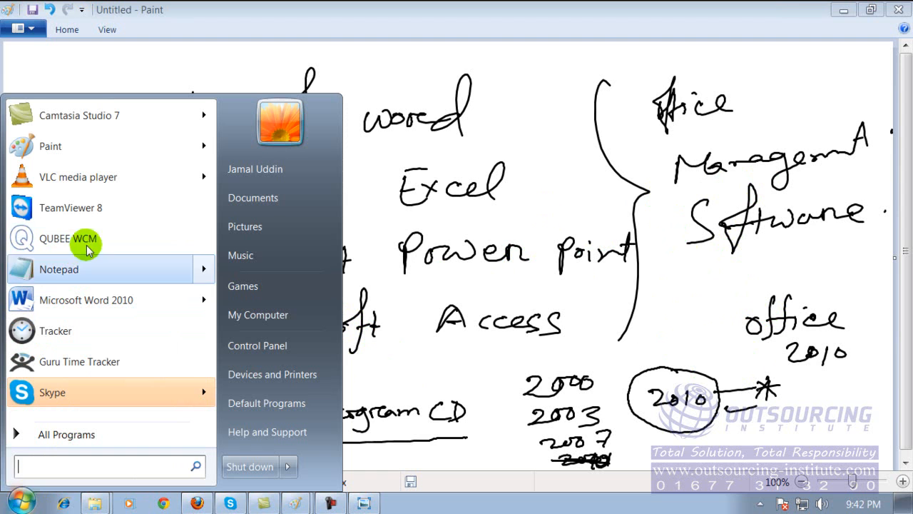
pyautogui.click(43, 435)
pyautogui.click(44, 441)
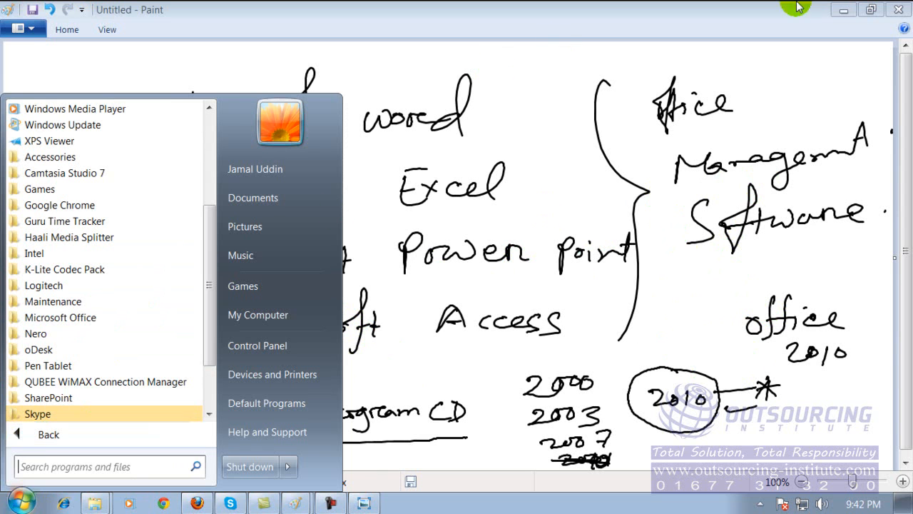
pyautogui.click(844, 10)
pyautogui.click(843, 10)
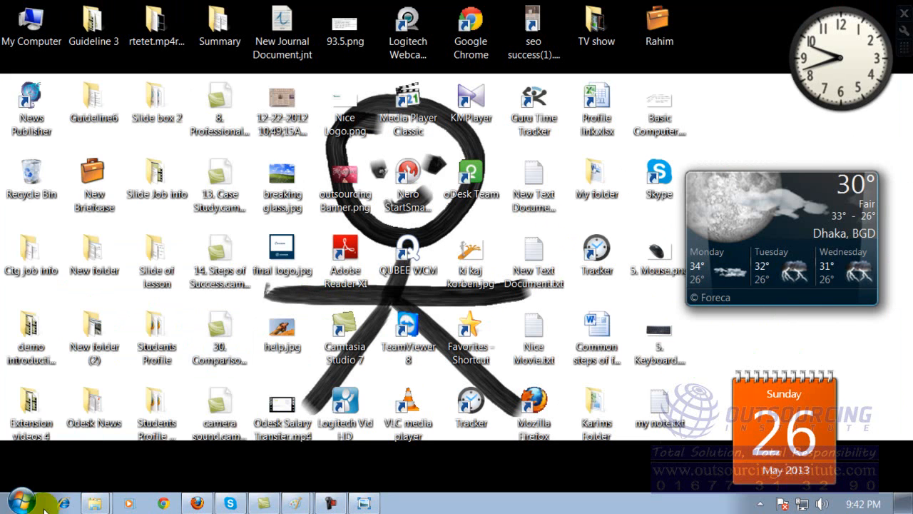
pyautogui.click(21, 502)
pyautogui.click(50, 436)
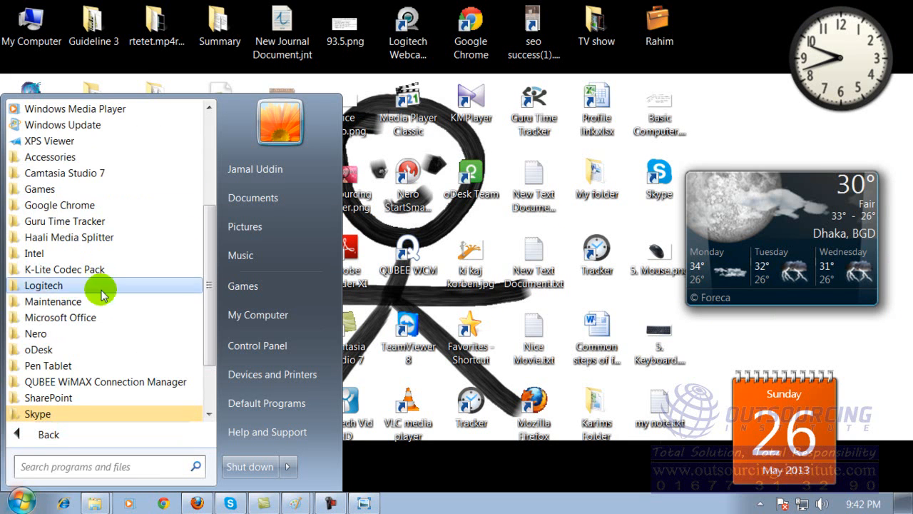
# Step: Open Microsoft Word 2010 from the installed Microsoft Office programs and dismiss the activation wizard
pyautogui.click(73, 319)
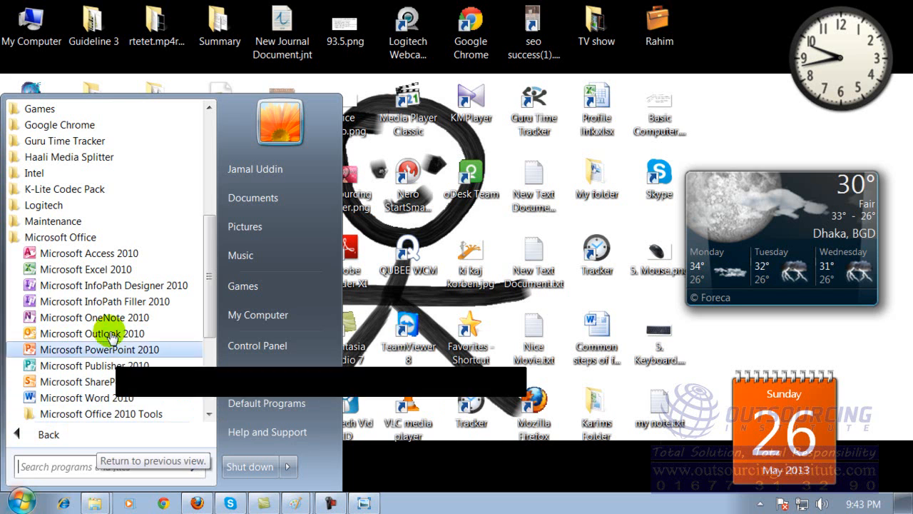
pyautogui.click(67, 403)
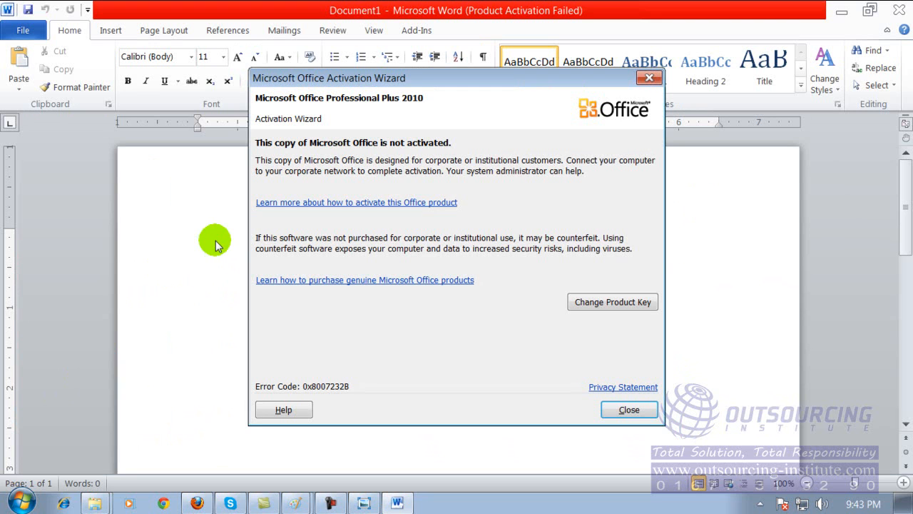
pyautogui.click(631, 410)
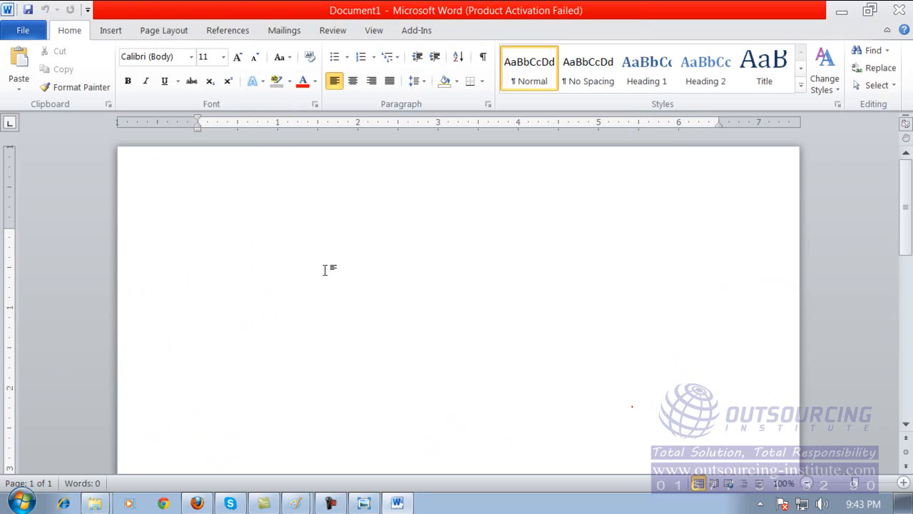
# Step: Enter the sample text "Asdfjddfg ;lkfg;lkfdg ;ldkjfg;lskdfgj ;dfjg;ldfgkj ;sldkfgjs;ldfg ;ldkfj;d" in the blank document
pyautogui.write('asdfjddfg ;lkfg;lkfdg ;')
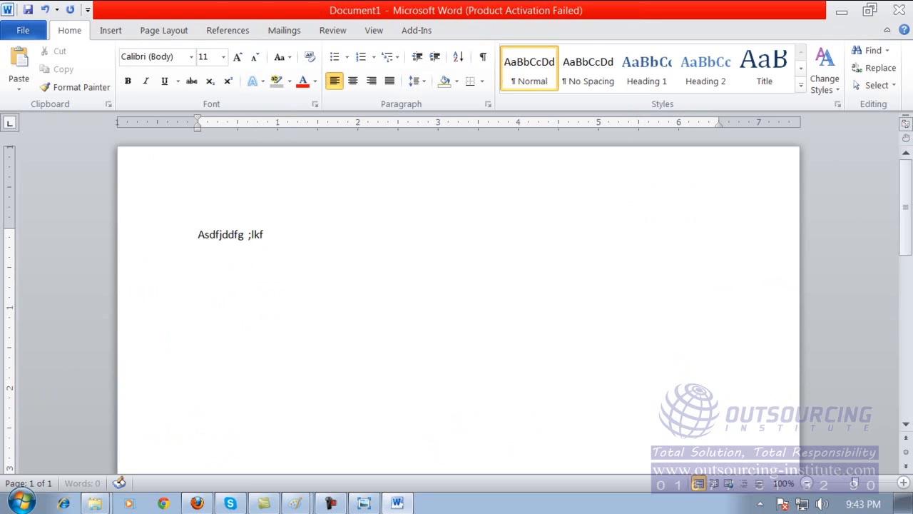
pyautogui.write('ldkjfg;lskdfgj ;dfjg;ldfgkj')
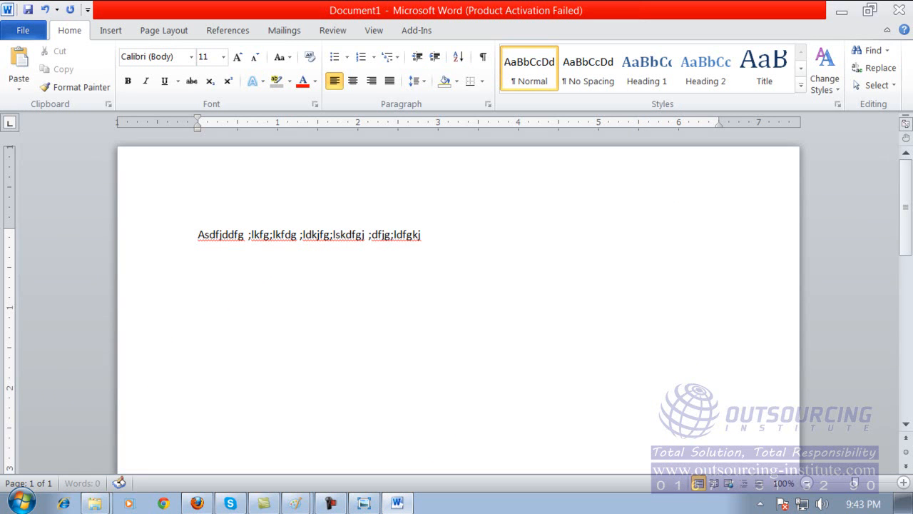
pyautogui.write(' ;sldkfgjs;ldfg ;ldkfj;d')
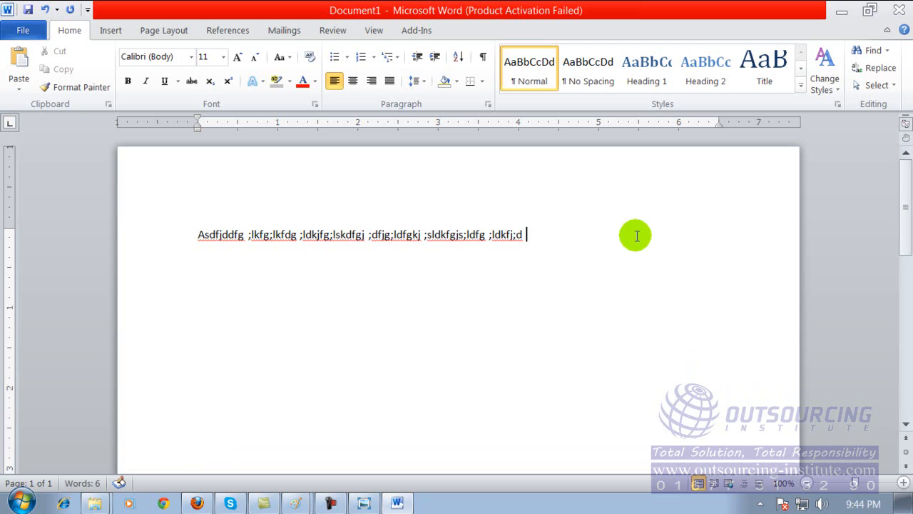
# Step: Resize the whole line of sample text, trying font sizes 26 and 48 and settling on 18
pyautogui.click(197, 234)
pyautogui.doubleClick(197, 235)
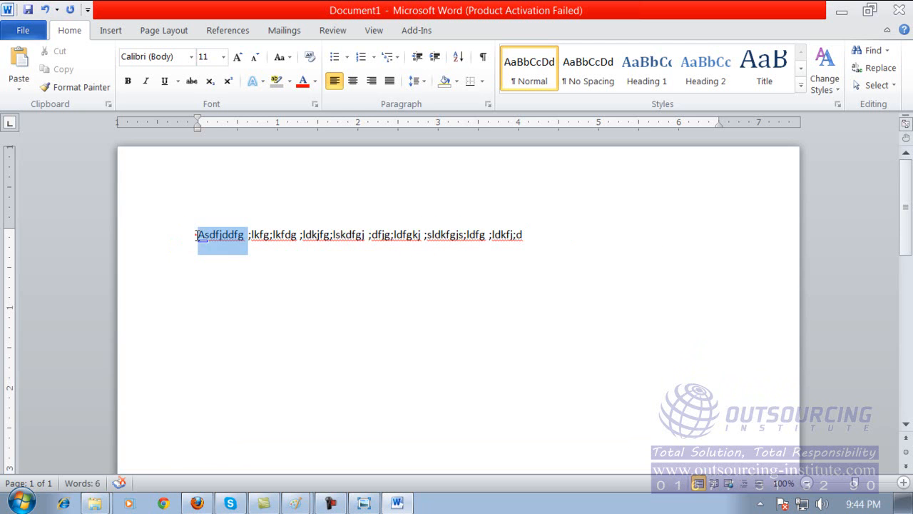
pyautogui.click(202, 236)
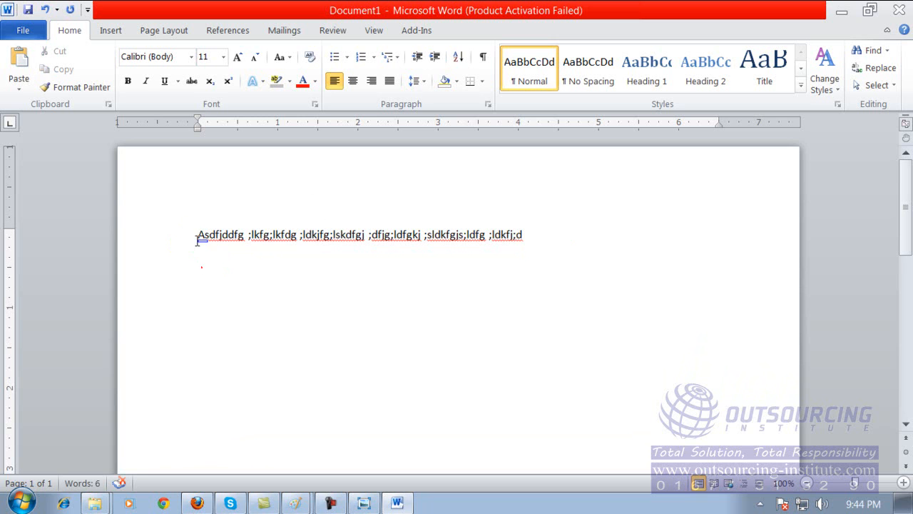
pyautogui.click(196, 235)
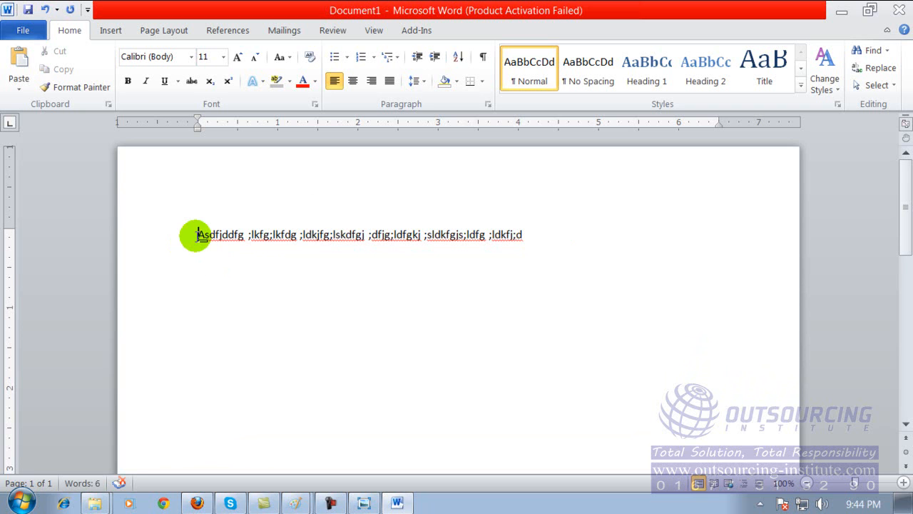
pyautogui.click(197, 235)
pyautogui.moveTo(197, 236); pyautogui.dragTo(523, 237)
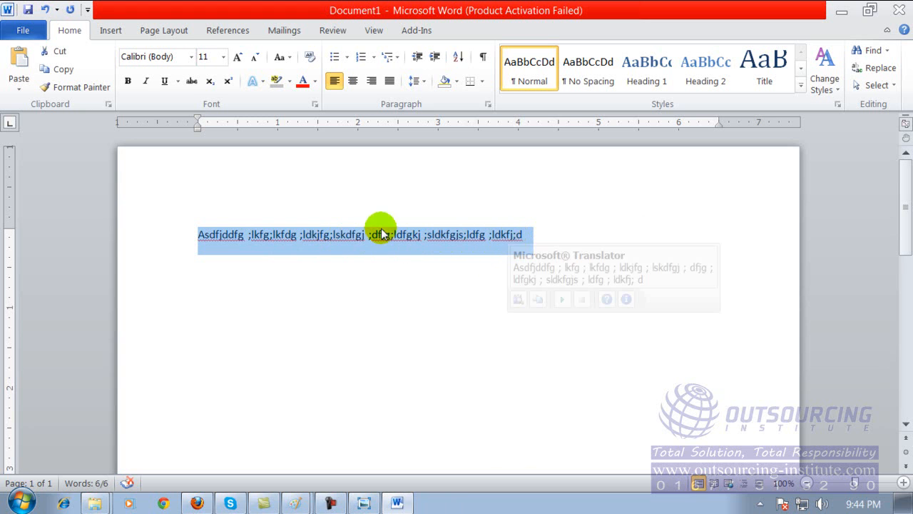
pyautogui.click(222, 56)
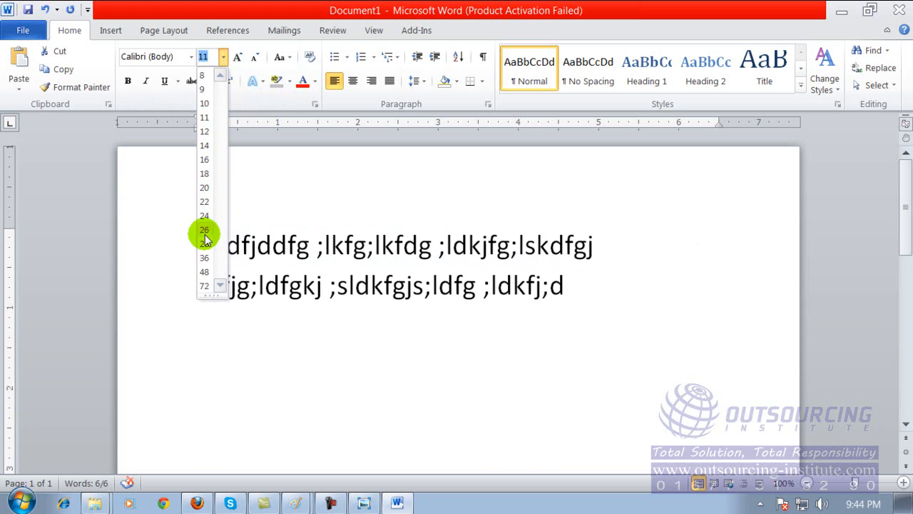
pyautogui.click(204, 230)
pyautogui.click(224, 59)
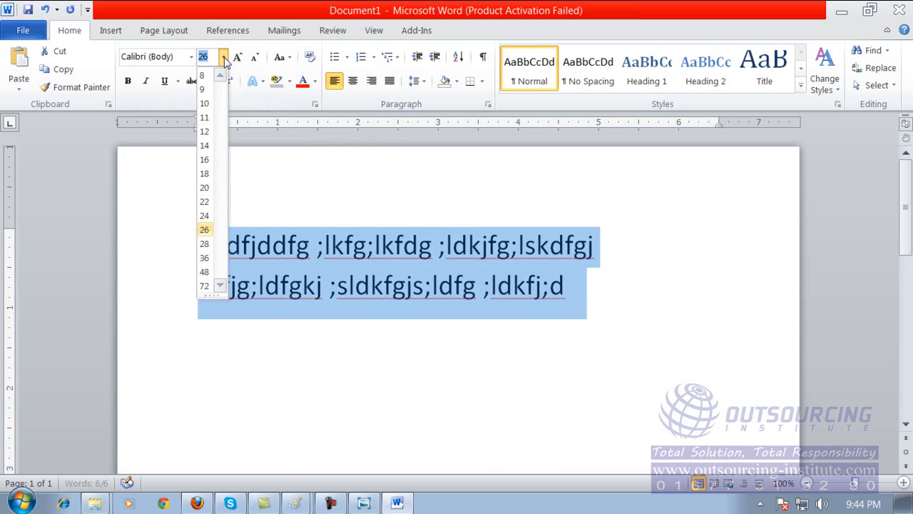
pyautogui.click(208, 272)
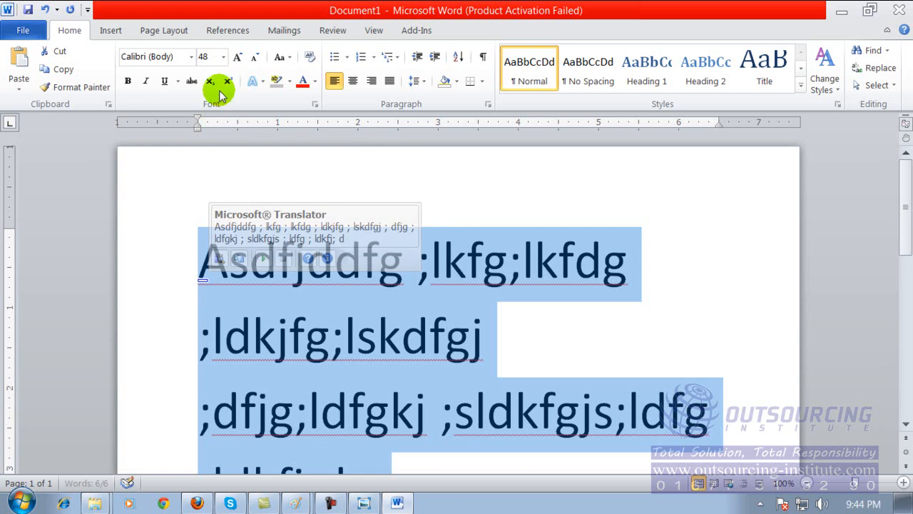
pyautogui.click(223, 56)
pyautogui.click(208, 177)
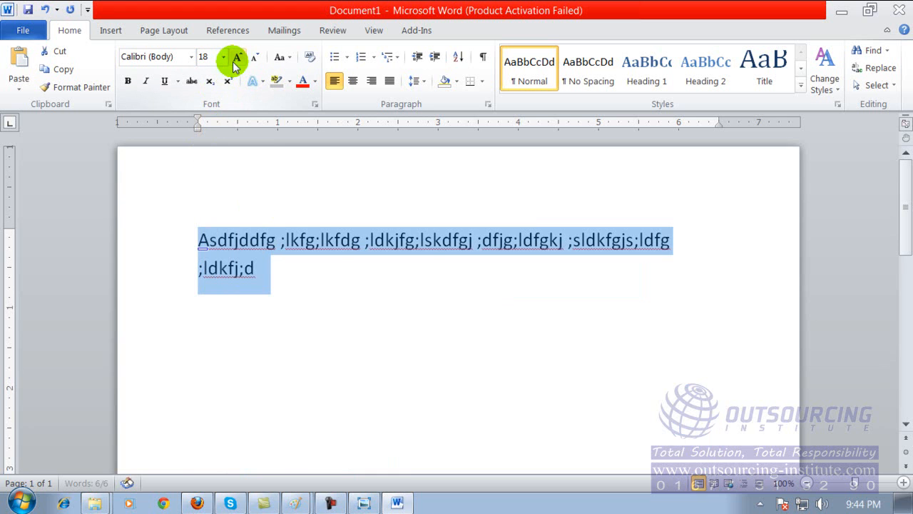
# Step: Try the Blackadder ITC font on the selected sample text and settle on Algerian
pyautogui.moveTo(221, 281)
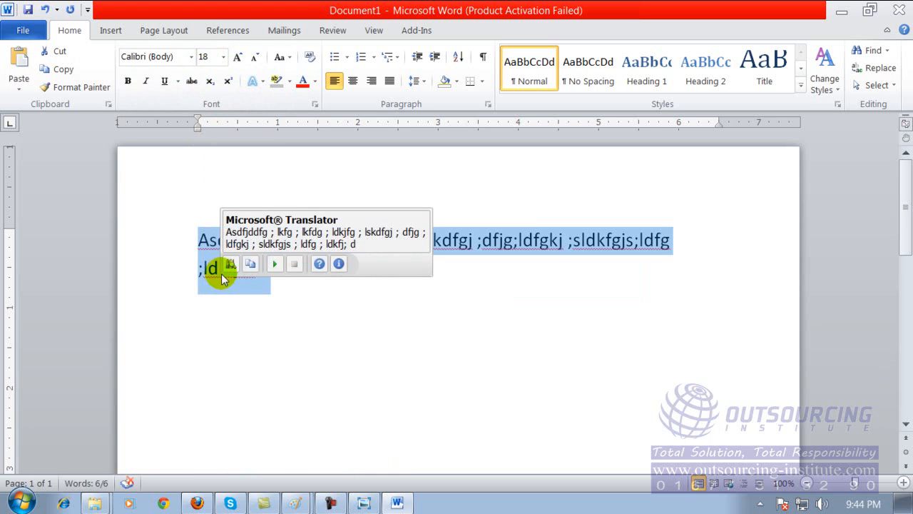
pyautogui.click(191, 57)
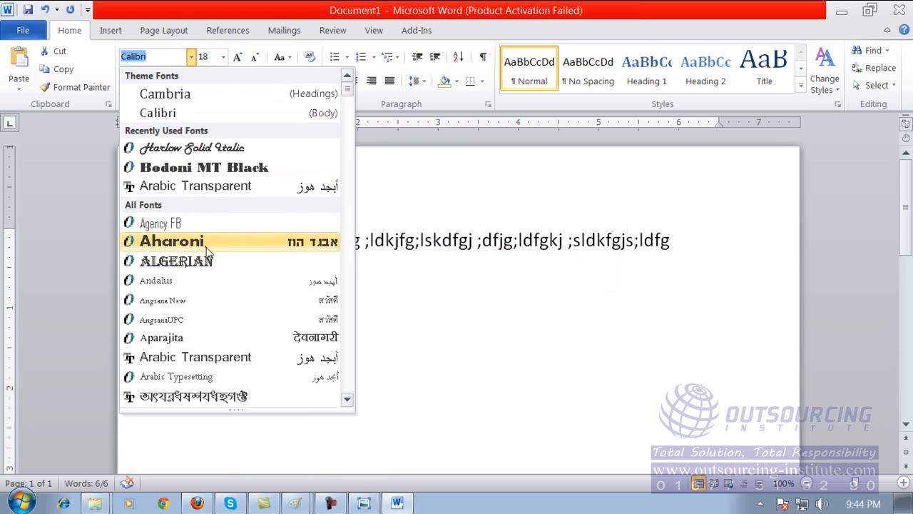
pyautogui.press('Escape')
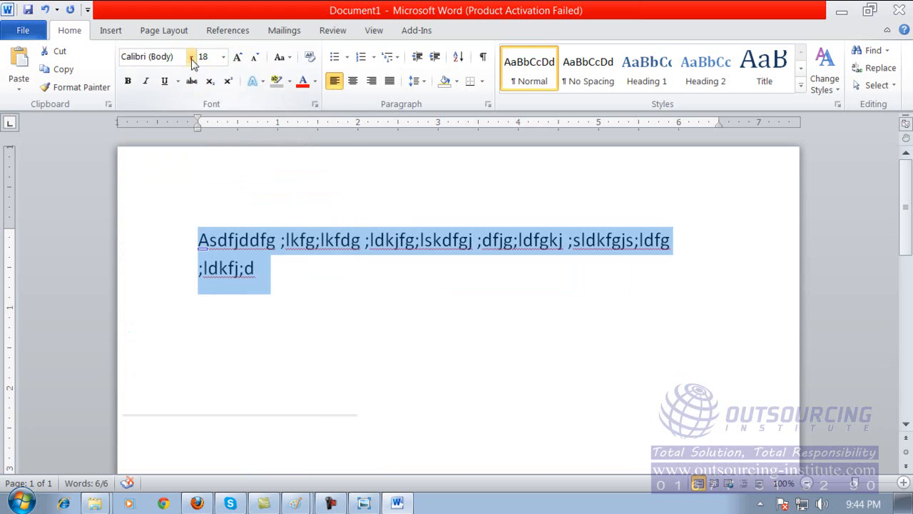
pyautogui.click(192, 57)
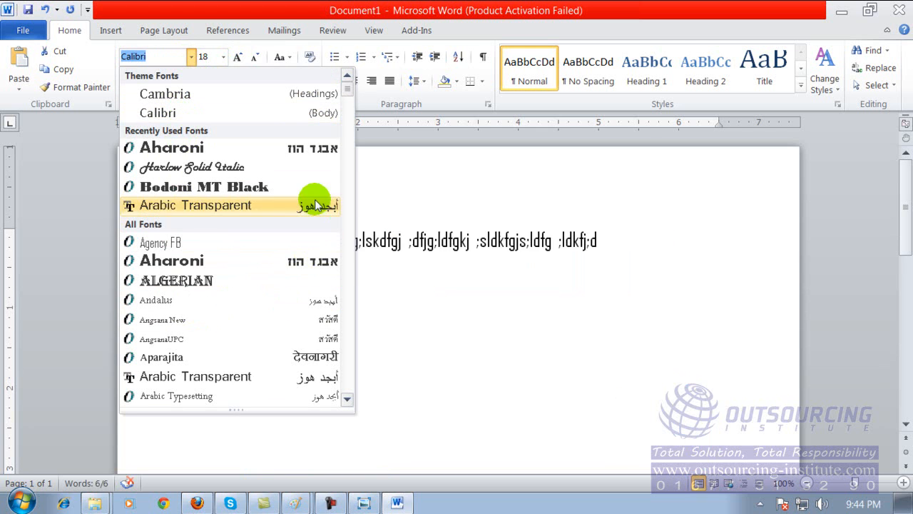
pyautogui.scroll(-2, 347, 104)
pyautogui.moveTo(347, 103); pyautogui.dragTo(348, 117)
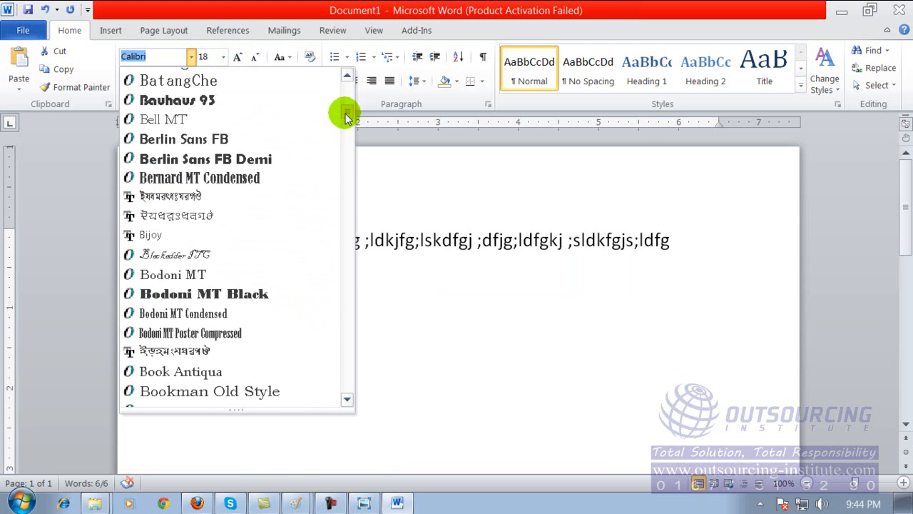
pyautogui.click(193, 256)
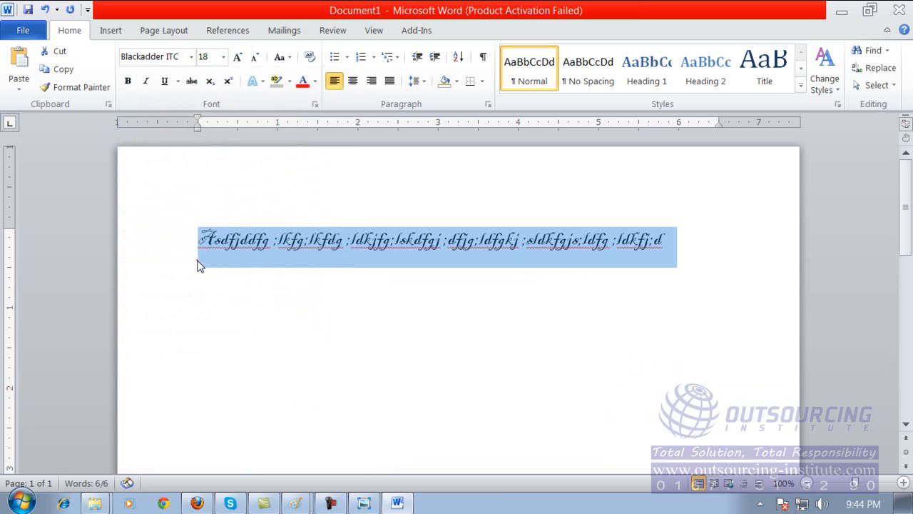
pyautogui.click(191, 57)
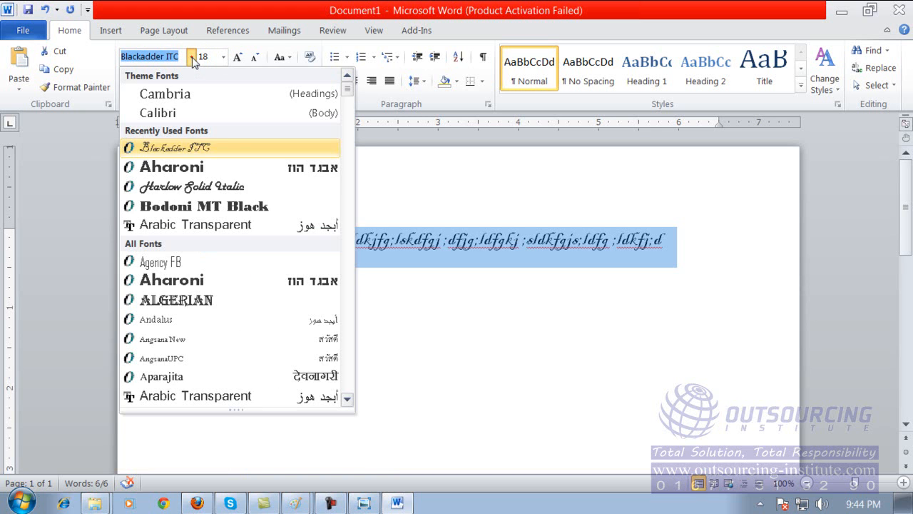
pyautogui.click(186, 300)
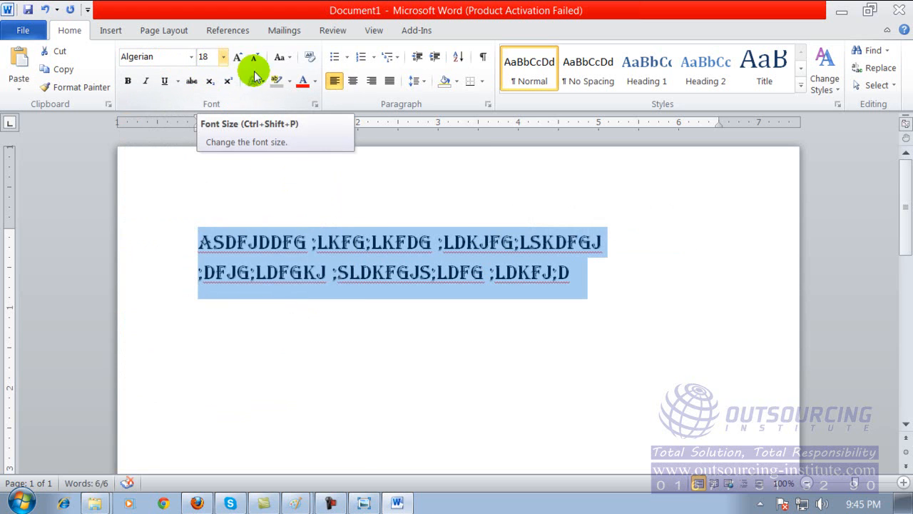
# Step: Color the selected sample text with a dark blue theme color and deselect it
pyautogui.click(315, 81)
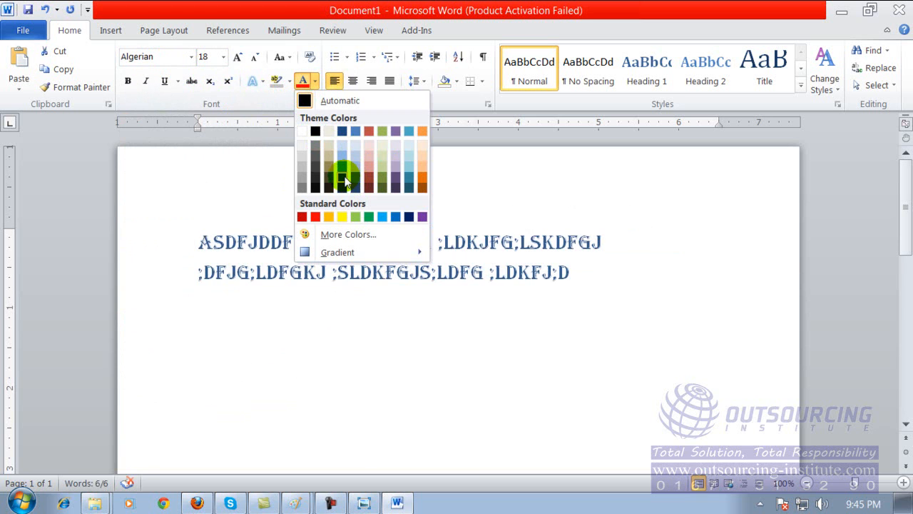
pyautogui.click(345, 178)
pyautogui.click(313, 196)
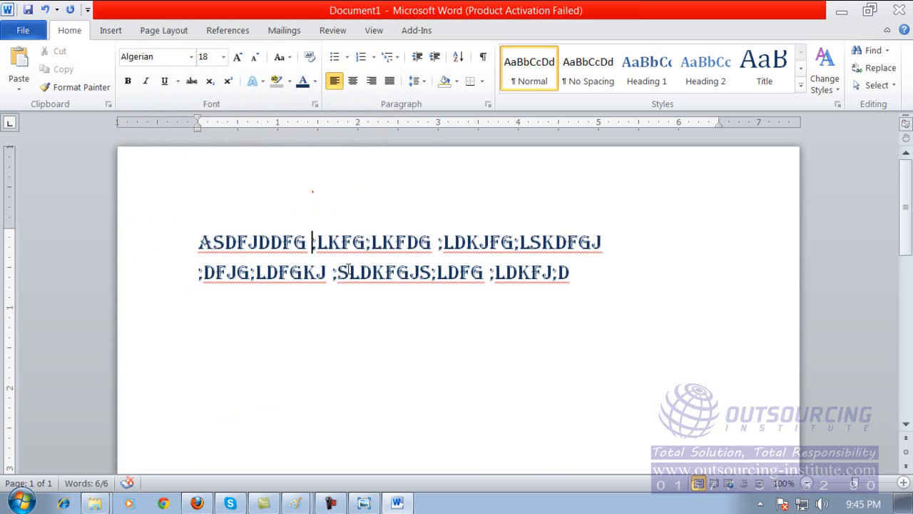
# Step: Change the font color of the whole sample text to a dark orange theme color
pyautogui.moveTo(196, 239); pyautogui.dragTo(643, 322)
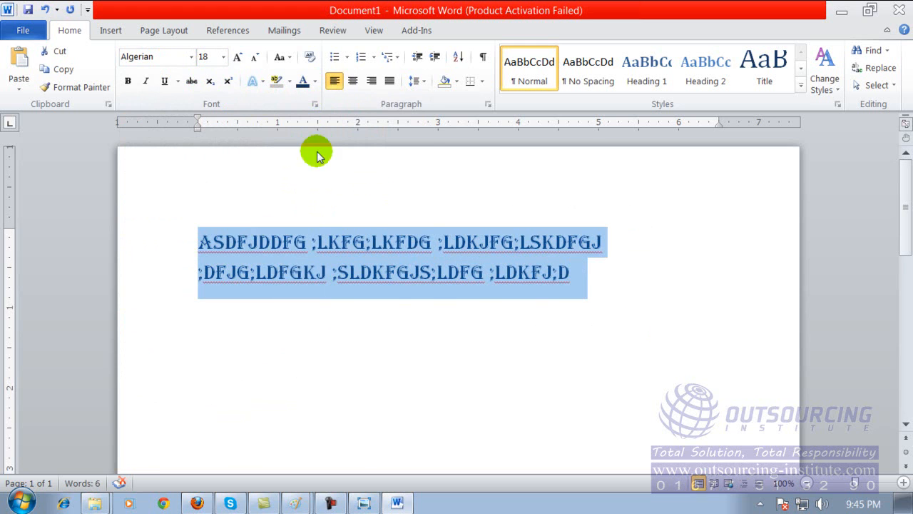
pyautogui.click(315, 81)
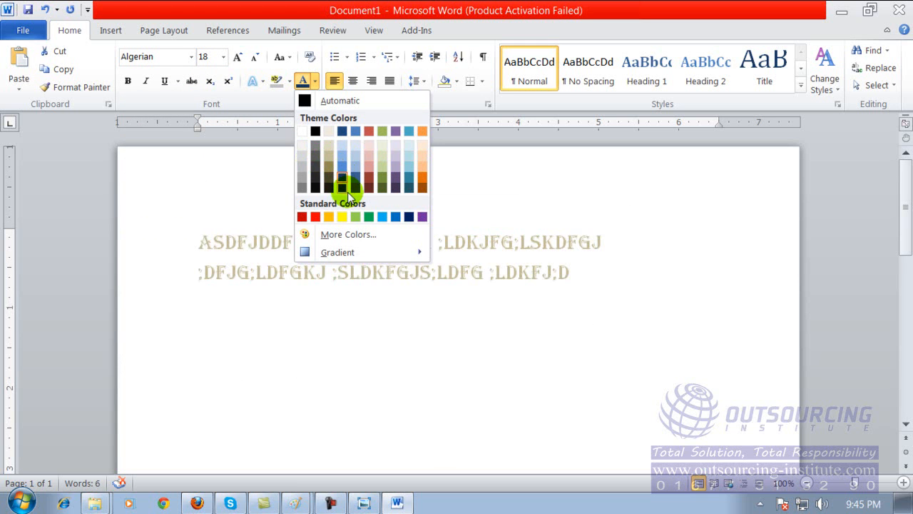
pyautogui.click(421, 180)
pyautogui.click(411, 248)
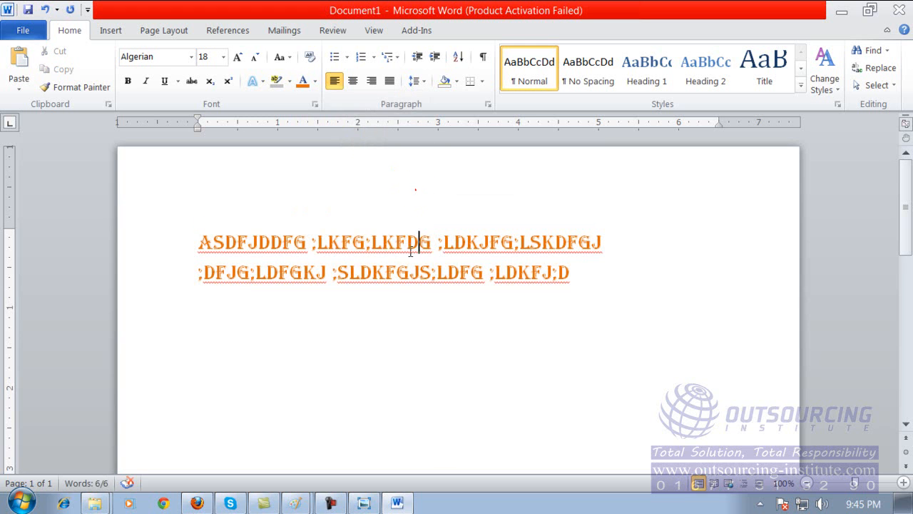
# Step: Apply bold, italic and underline formatting to the whole sample text
pyautogui.moveTo(192, 230); pyautogui.dragTo(598, 279)
pyautogui.click(127, 81)
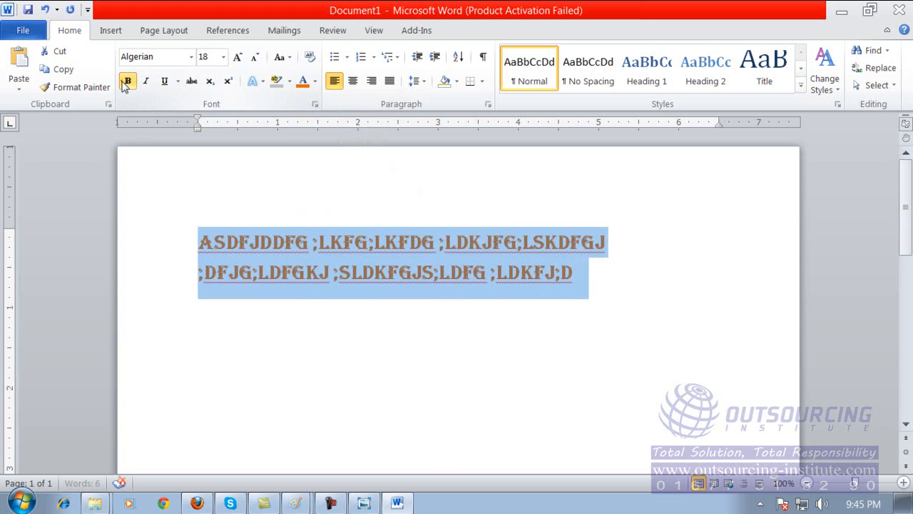
pyautogui.click(145, 81)
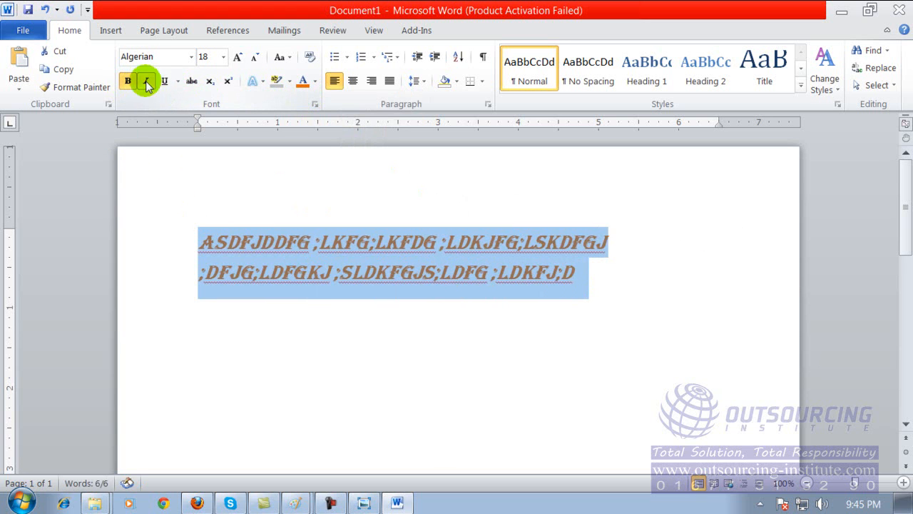
pyautogui.click(163, 82)
pyautogui.click(262, 259)
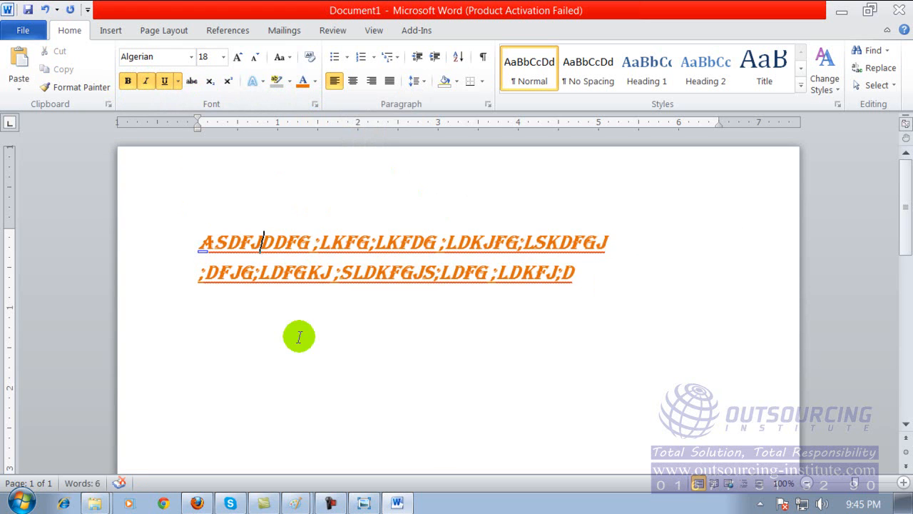
# Step: Remove the bold, italic and underline formatting from the whole sample text
pyautogui.moveTo(195, 237); pyautogui.dragTo(578, 293)
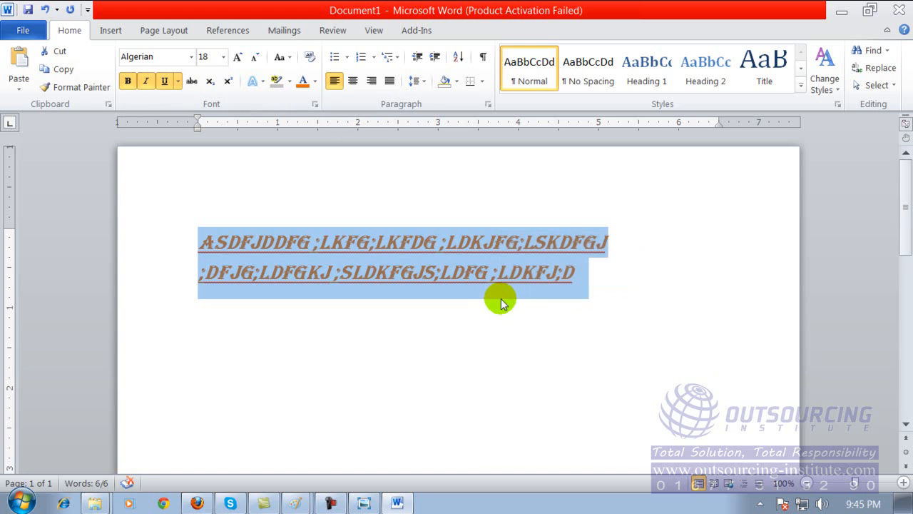
pyautogui.click(133, 83)
pyautogui.click(144, 83)
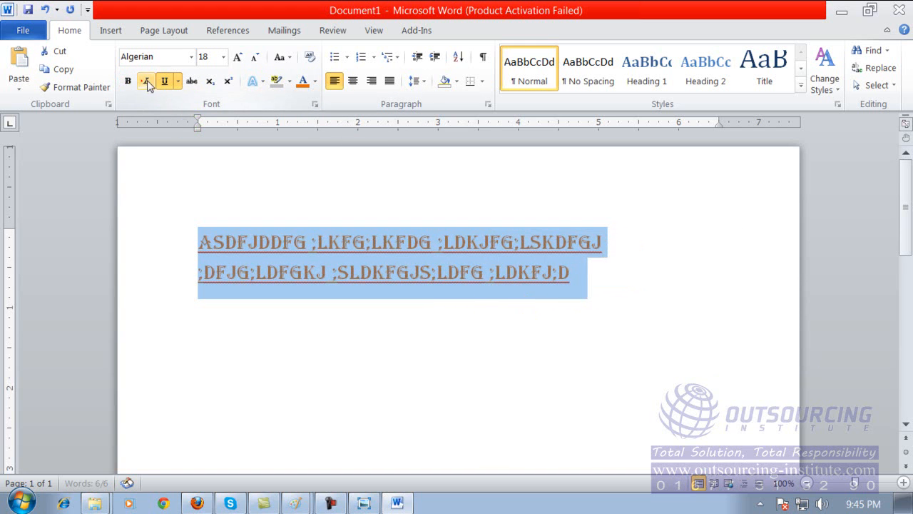
pyautogui.click(165, 81)
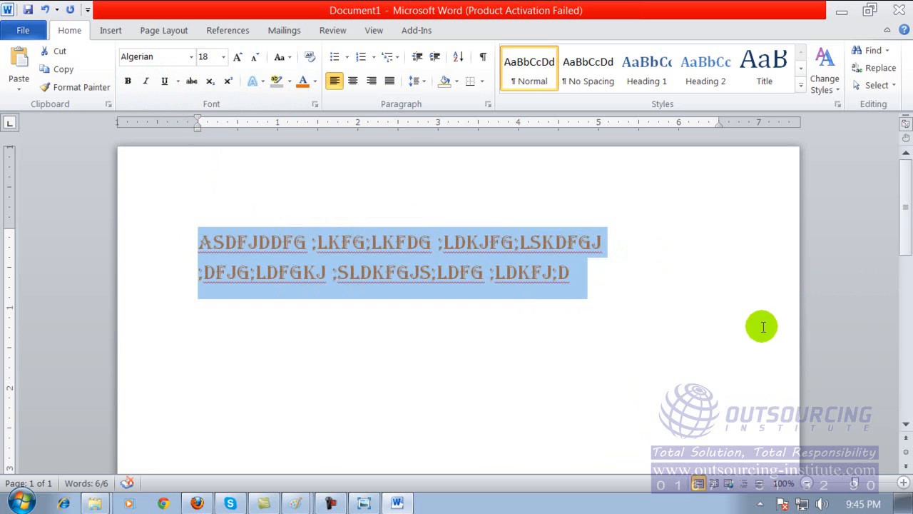
# Step: Replace the selected sample text with "BANGLADESH IS A SMALL COUNTRY"
pyautogui.press('Delete')
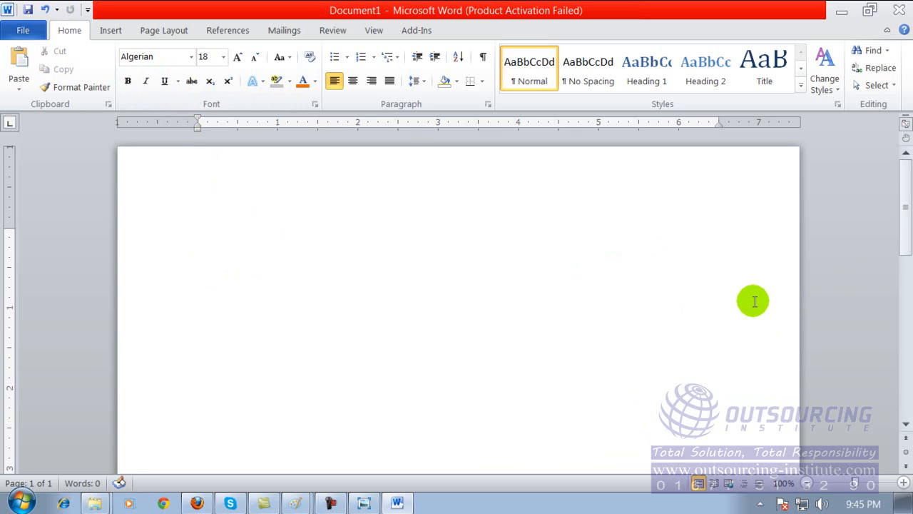
pyautogui.write('BANGLADESH IS A SMALL COUNTRY')
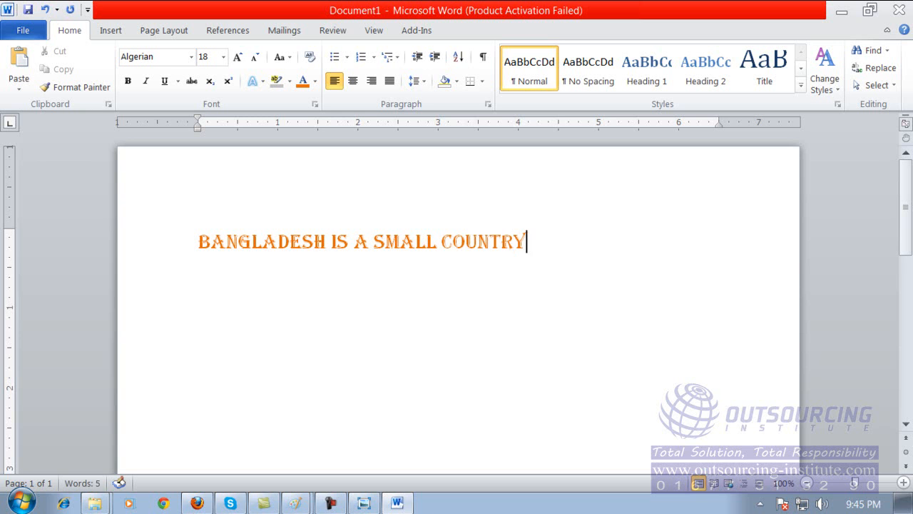
# Step: Change the font of the whole "BANGLADESH IS A SMALL COUNTRY" line to Blackadder ITC
pyautogui.moveTo(180, 246); pyautogui.dragTo(546, 256)
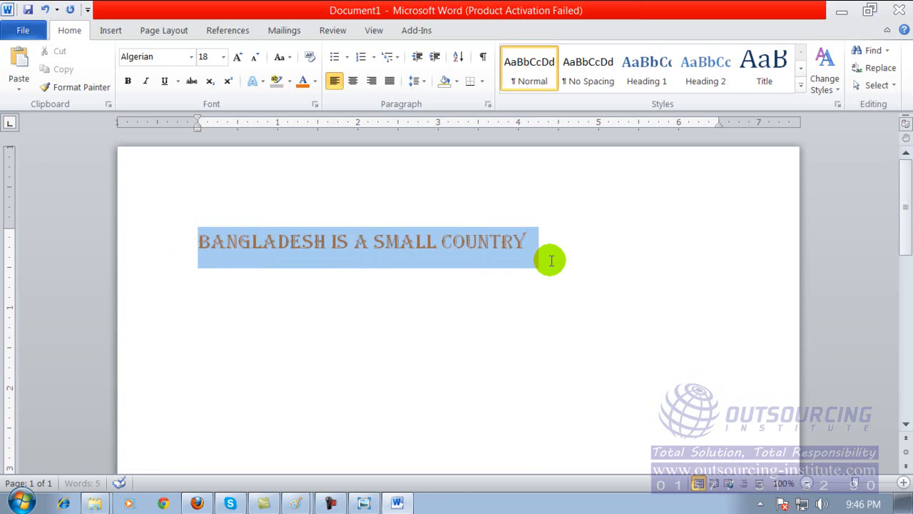
pyautogui.click(191, 56)
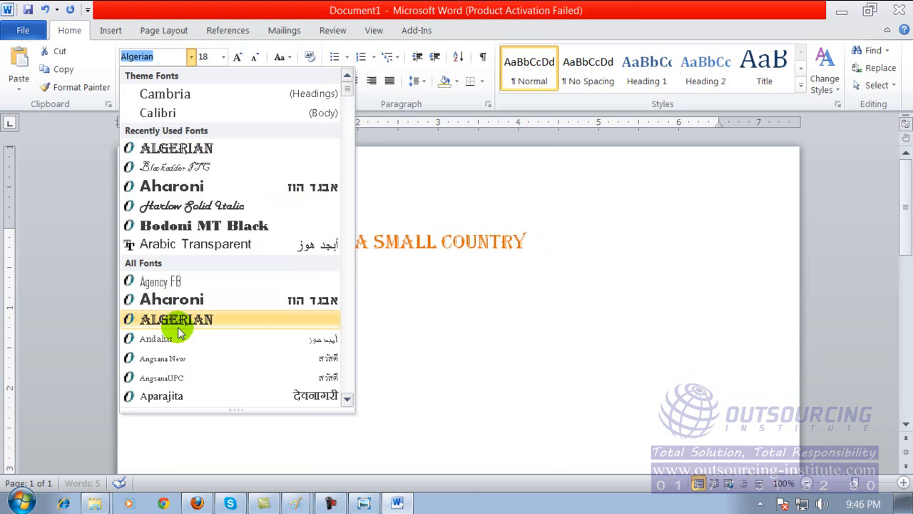
pyautogui.click(547, 336)
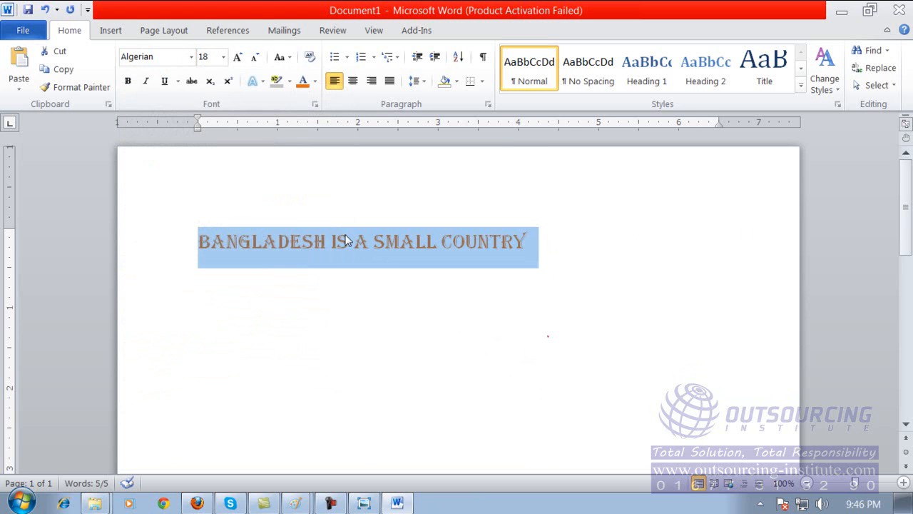
pyautogui.click(191, 57)
pyautogui.click(190, 169)
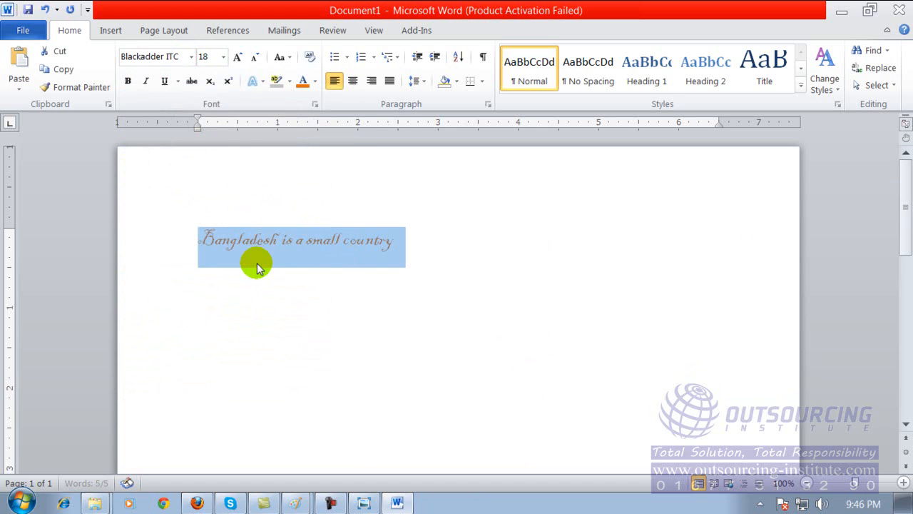
# Step: Change the selected line's font to Agency FB and open the list of font sizes
pyautogui.click(191, 57)
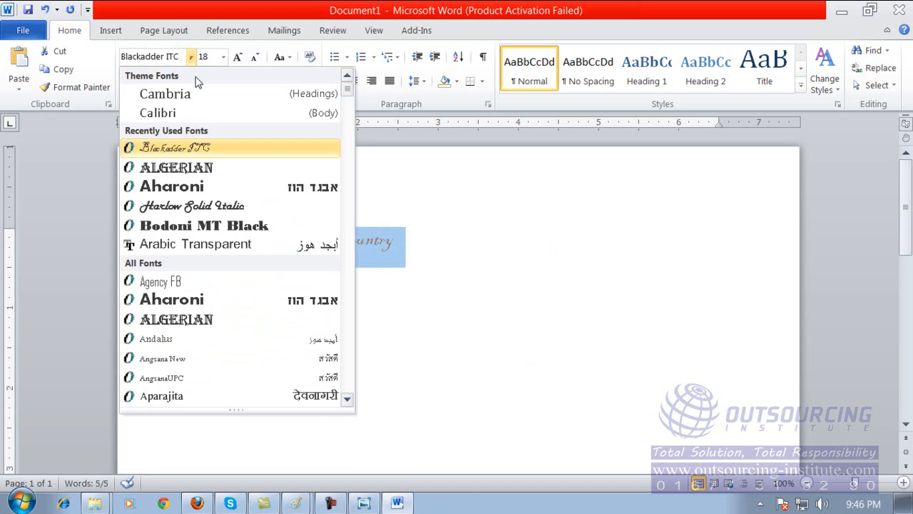
pyautogui.click(193, 281)
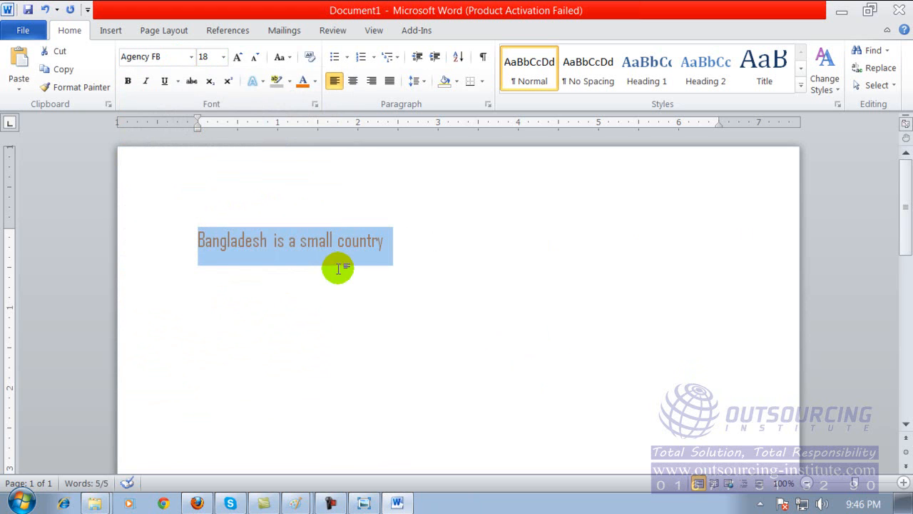
pyautogui.click(223, 60)
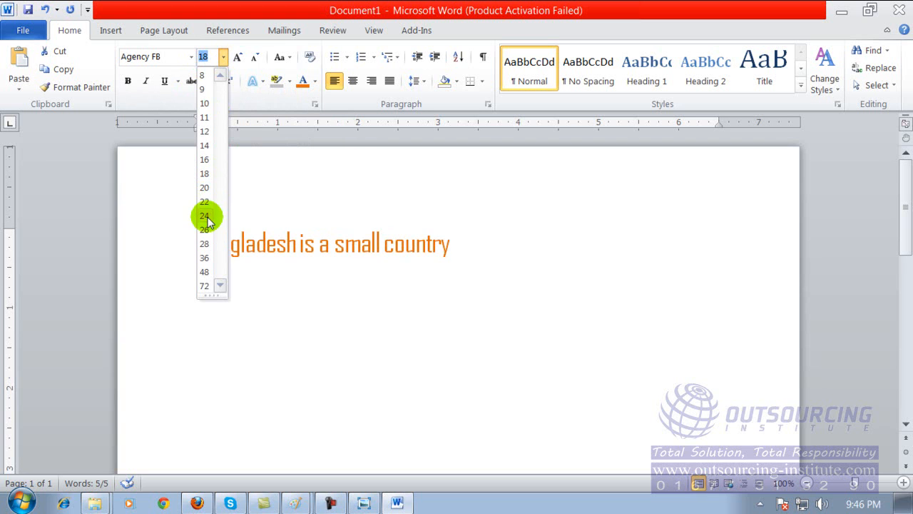
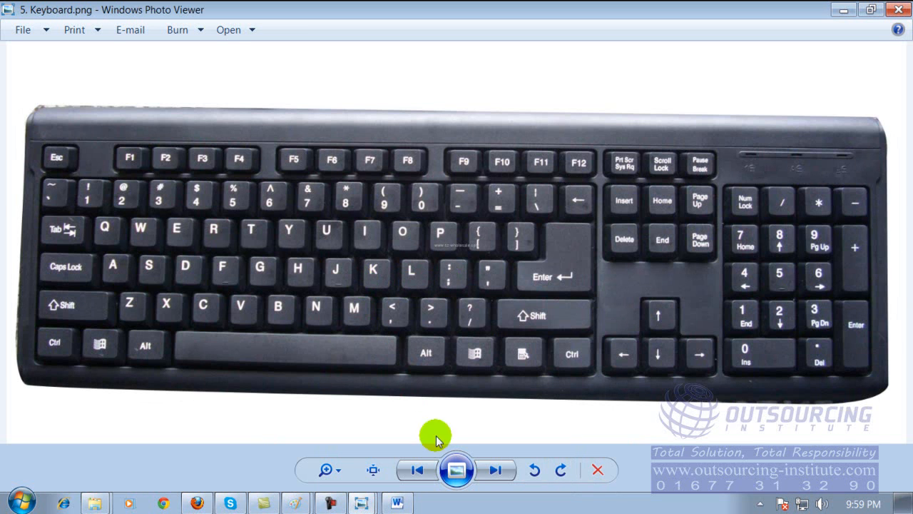
pyautogui.click(341, 469)
pyautogui.moveTo(340, 468)
pyautogui.mouseDown()
pyautogui.moveTo(338, 459)
pyautogui.moveTo(339, 468)
pyautogui.mouseUp()
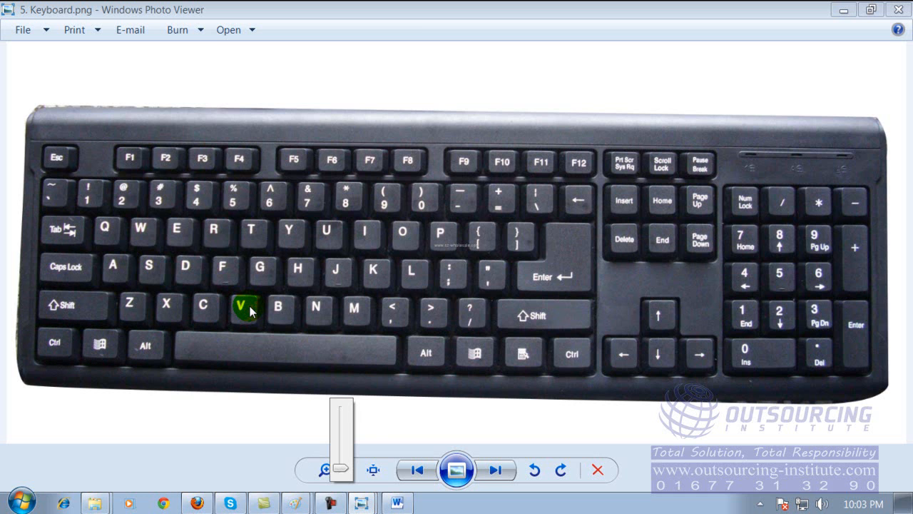
pyautogui.click(332, 351)
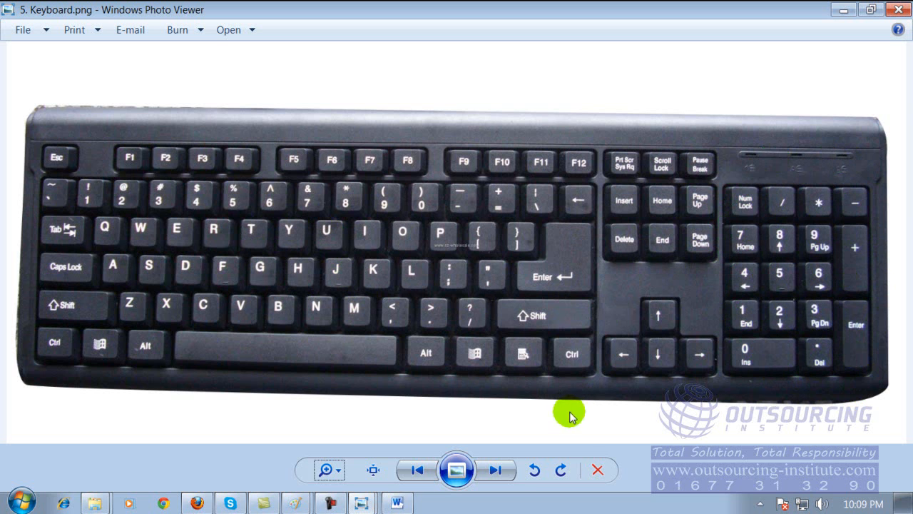
# Step: Zoom in on the keyboard picture and examine its navigation, number pad, arrow, function and letter keys
pyautogui.click(331, 468)
pyautogui.moveTo(336, 465)
pyautogui.mouseDown()
pyautogui.moveTo(337, 444)
pyautogui.moveTo(335, 453)
pyautogui.mouseUp()
pyautogui.moveTo(501, 263); pyautogui.dragTo(311, 305)
pyautogui.moveTo(729, 169); pyautogui.dragTo(342, 181)
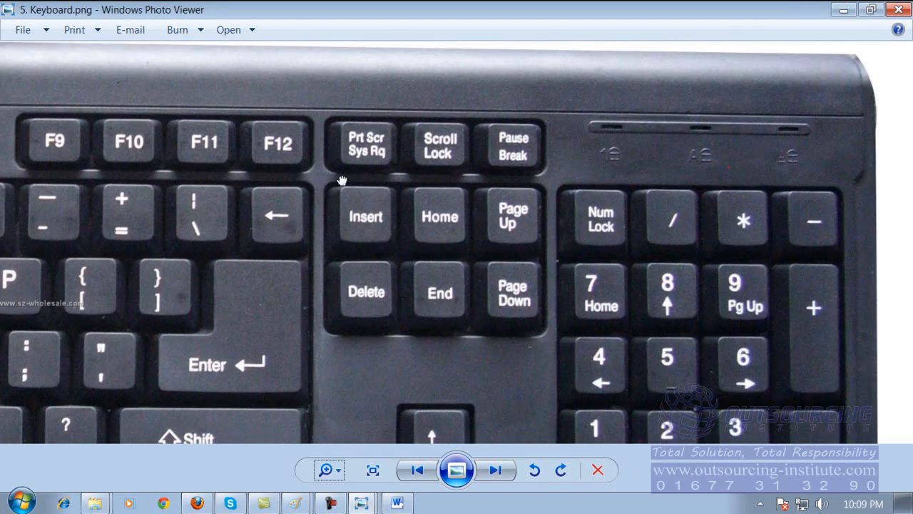
pyautogui.moveTo(498, 298)
pyautogui.mouseDown()
pyautogui.moveTo(519, 230)
pyautogui.moveTo(497, 292)
pyautogui.mouseUp()
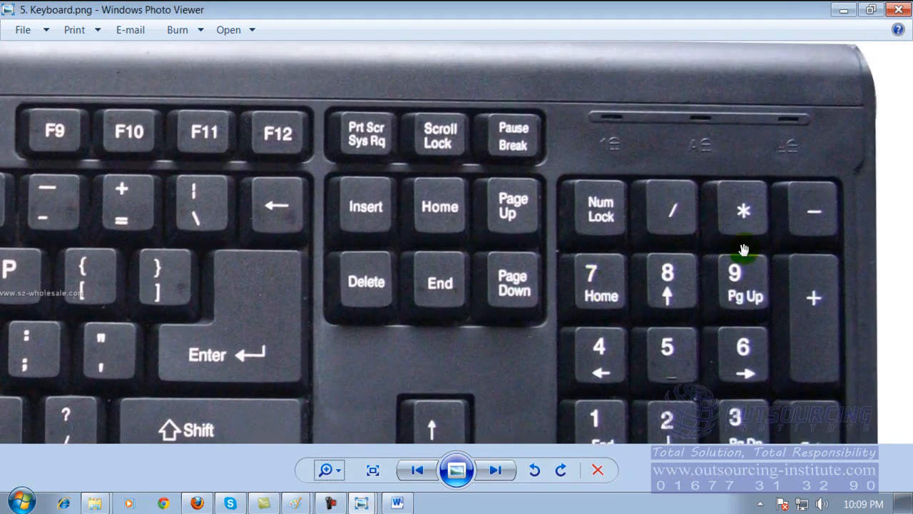
pyautogui.moveTo(634, 285); pyautogui.dragTo(718, 141)
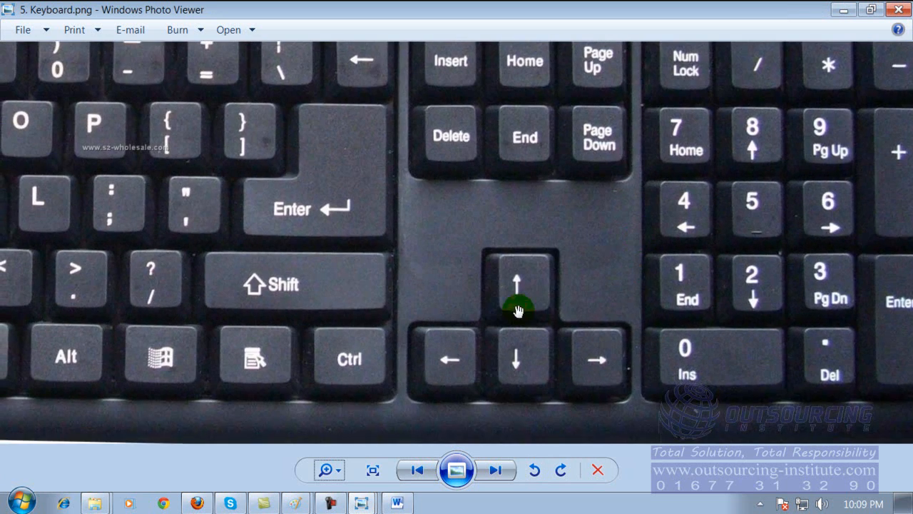
pyautogui.moveTo(426, 300); pyautogui.dragTo(627, 364)
pyautogui.moveTo(395, 287); pyautogui.dragTo(665, 314)
pyautogui.moveTo(324, 217); pyautogui.dragTo(550, 316)
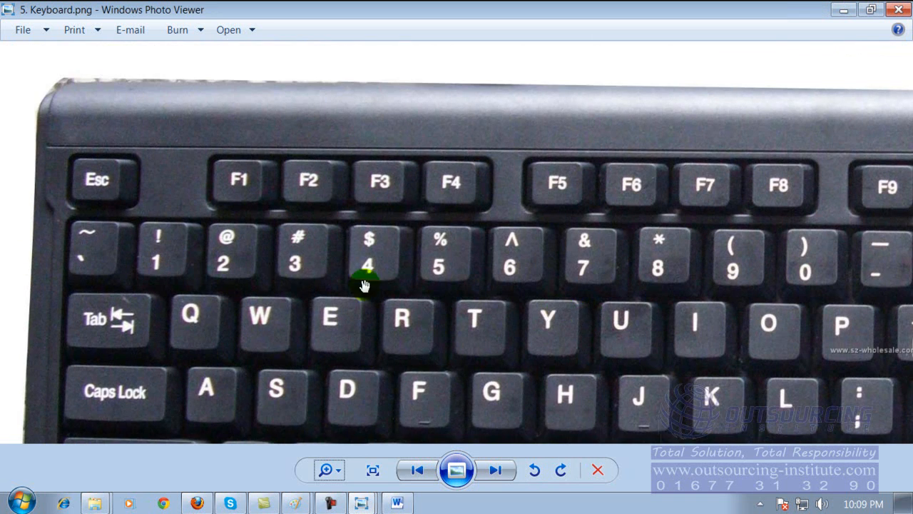
pyautogui.moveTo(355, 368); pyautogui.dragTo(352, 157)
pyautogui.moveTo(363, 326); pyautogui.dragTo(252, 326)
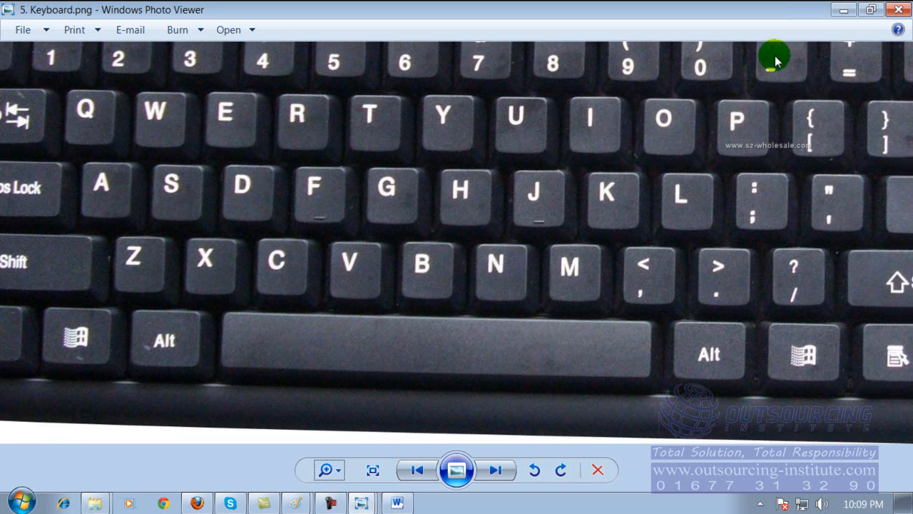
# Step: Close the keyboard picture, search the installed programs for "on" and launch the On-Screen Keyboard
pyautogui.click(898, 10)
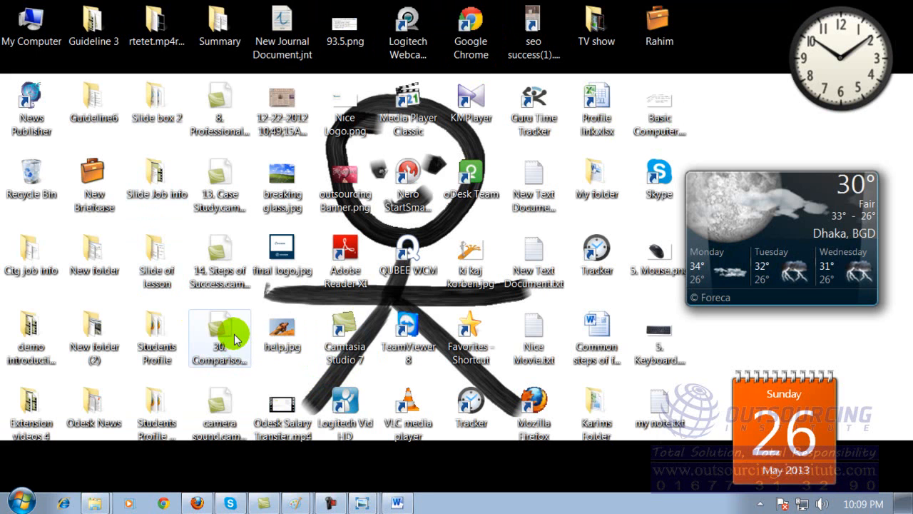
pyautogui.click(29, 505)
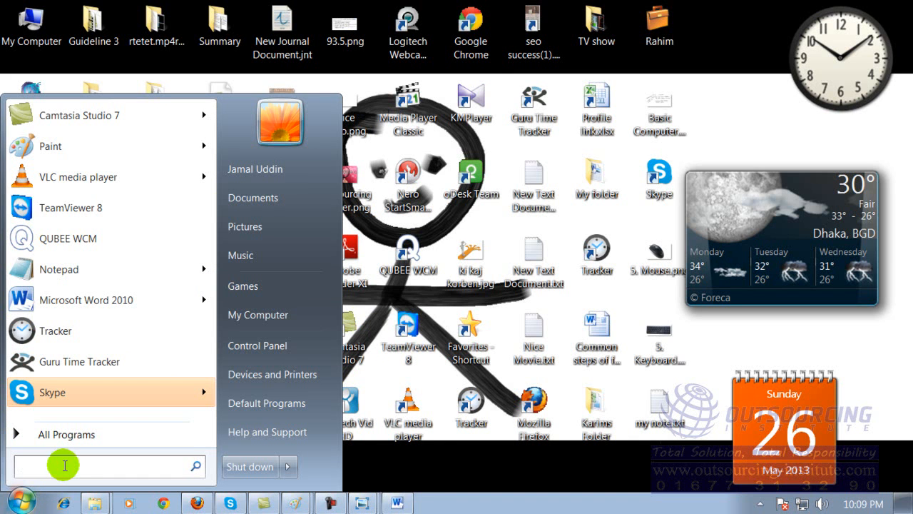
pyautogui.write('on')
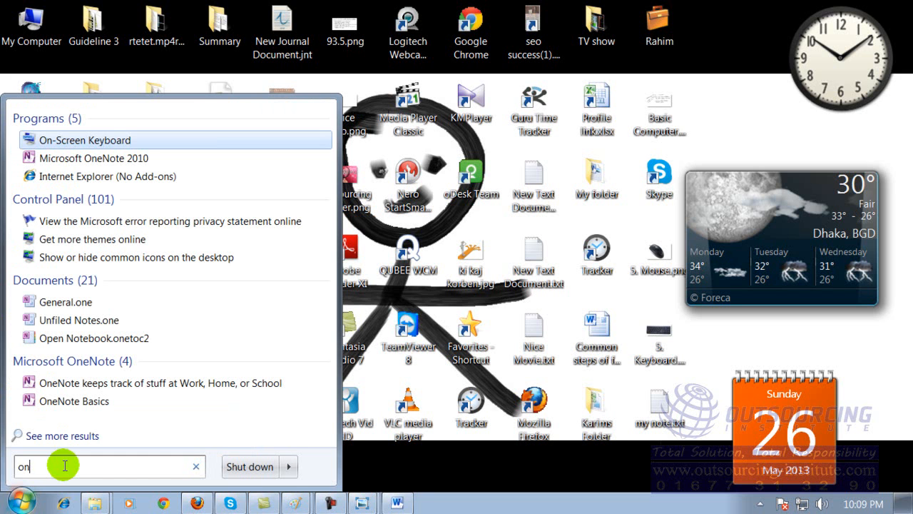
pyautogui.click(95, 143)
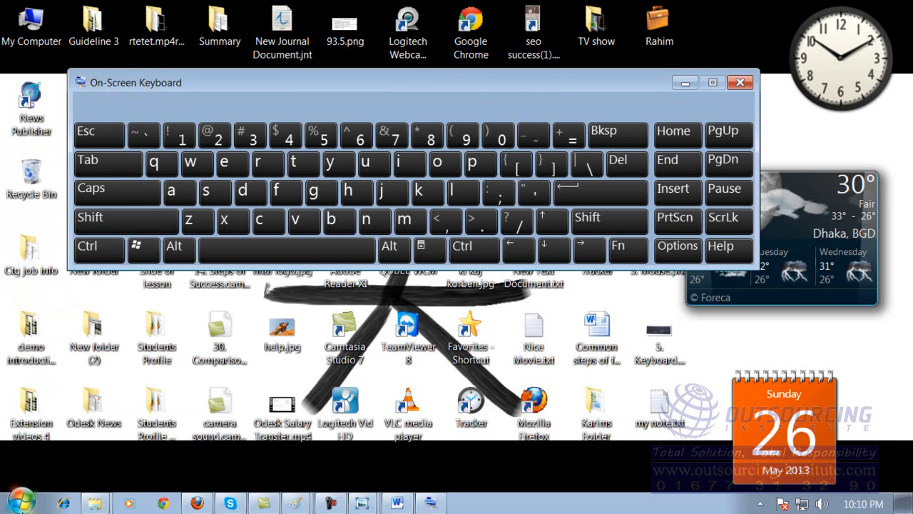
pyautogui.click(23, 503)
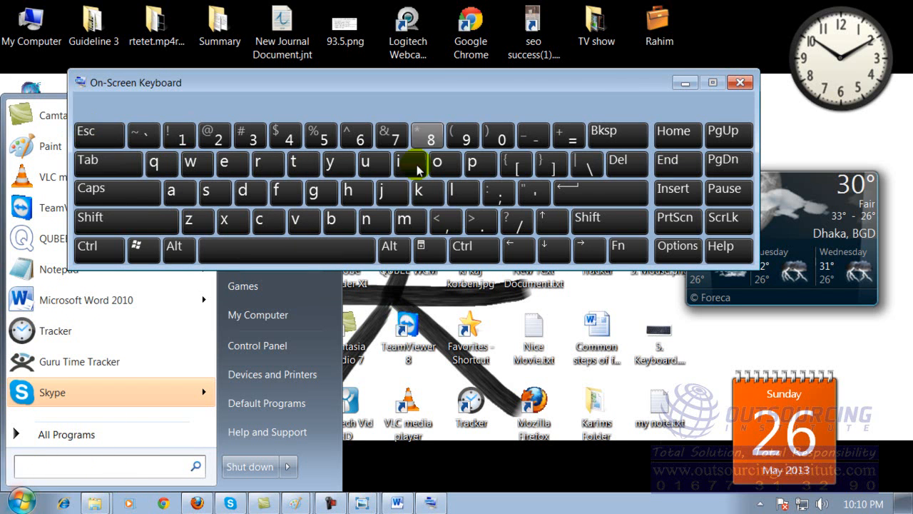
pyautogui.click(624, 284)
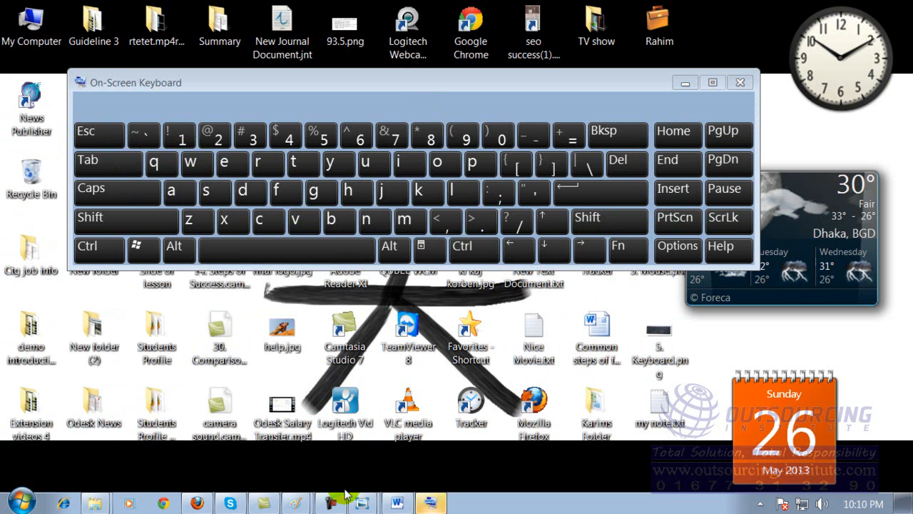
# Step: Switch to Word and close Document1 without saving, moving the On-Screen Keyboard out of the way
pyautogui.click(395, 503)
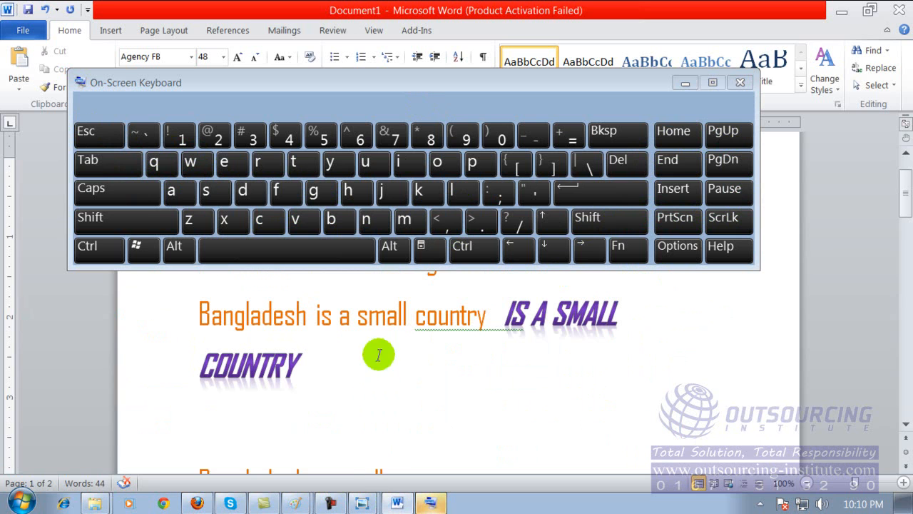
pyautogui.click(21, 33)
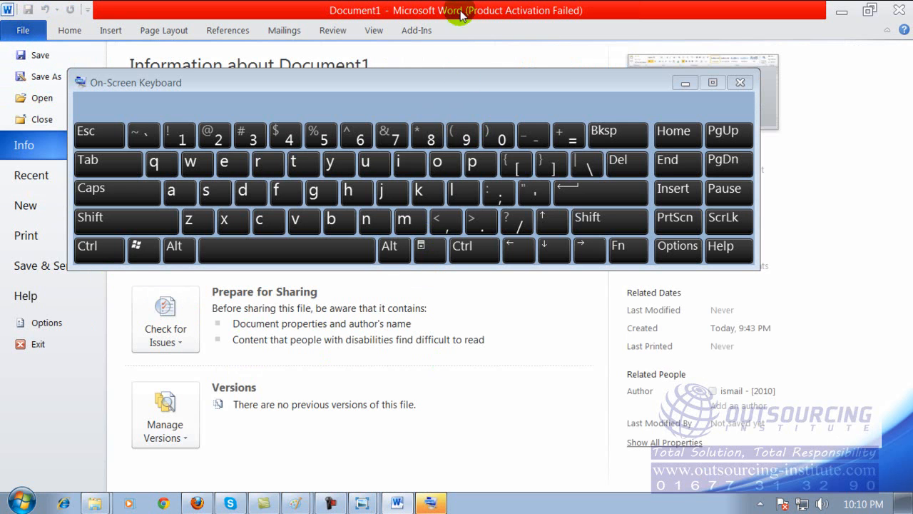
pyautogui.click(896, 10)
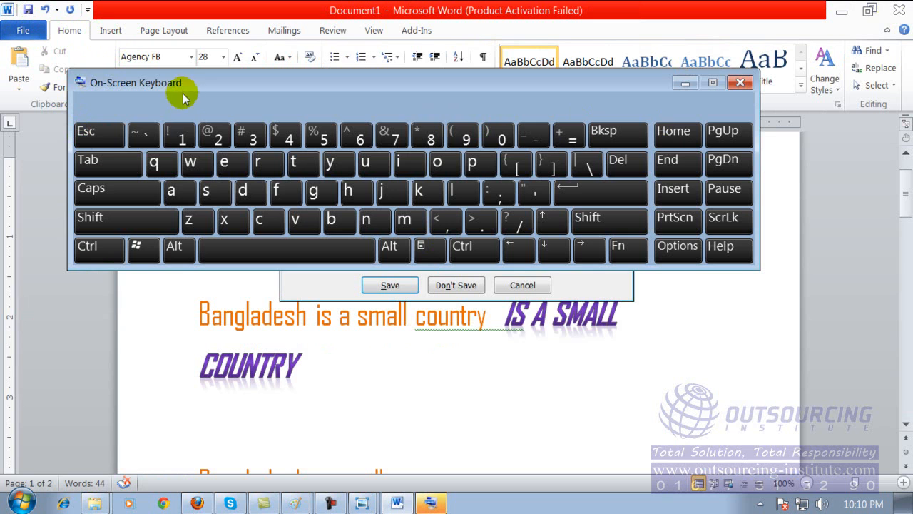
pyautogui.moveTo(184, 84); pyautogui.dragTo(289, 144)
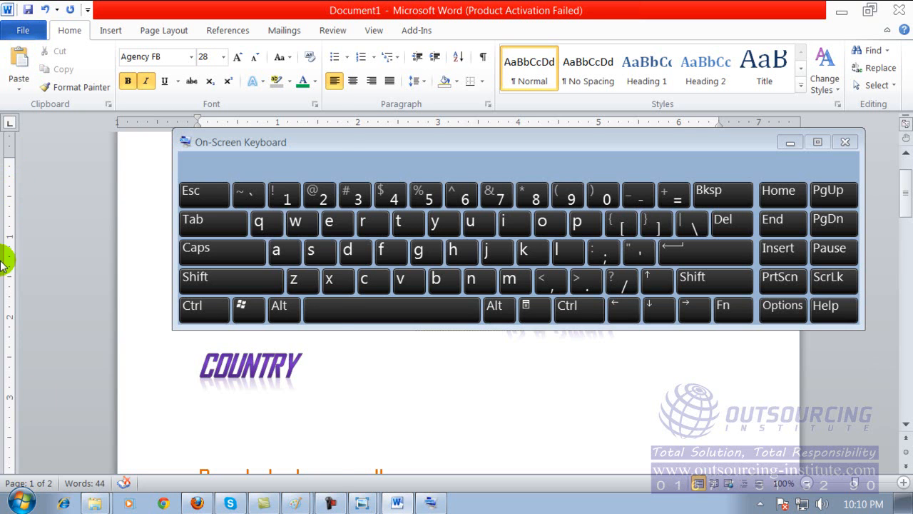
pyautogui.click(21, 503)
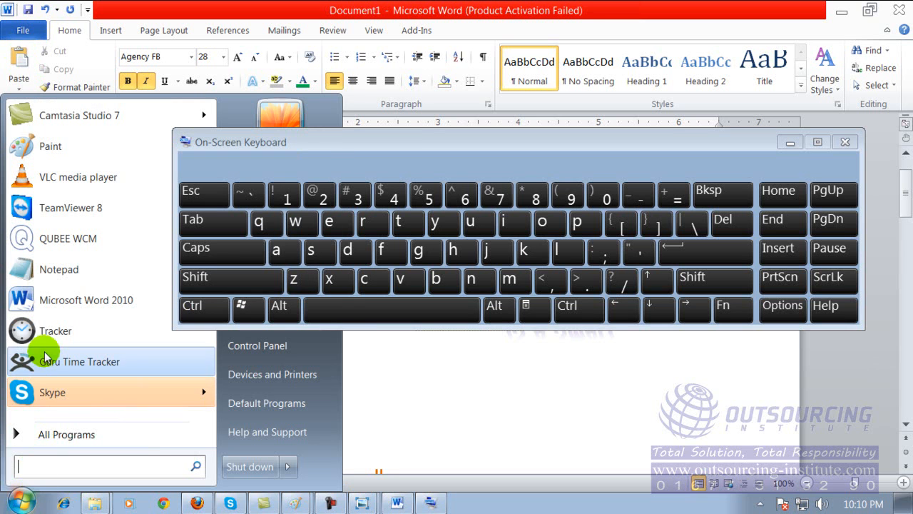
pyautogui.click(47, 300)
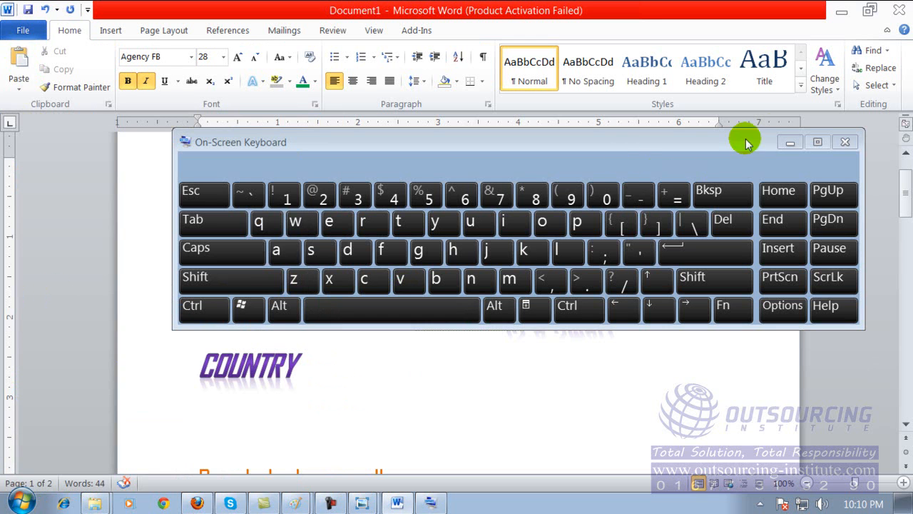
pyautogui.moveTo(755, 145); pyautogui.dragTo(761, 338)
pyautogui.click(465, 285)
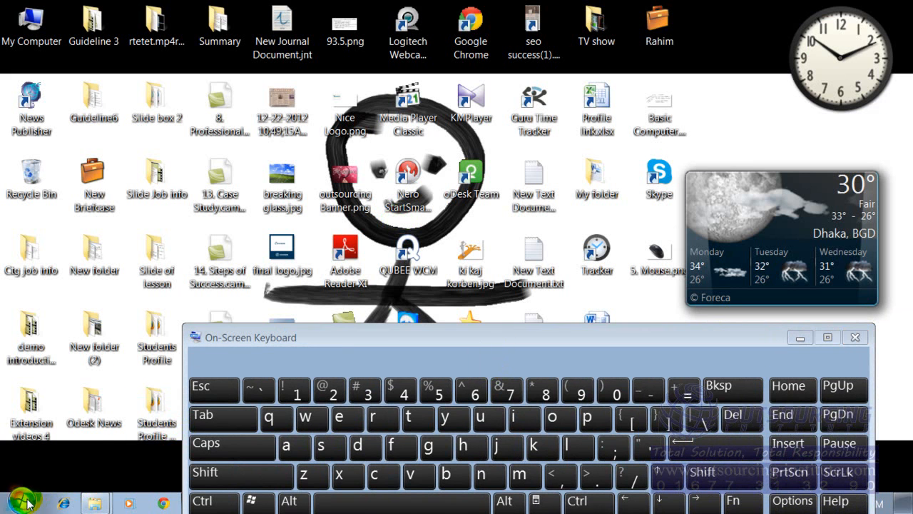
# Step: Start Microsoft Word 2010 with a blank document and dismiss the Office Activation Wizard
pyautogui.click(22, 502)
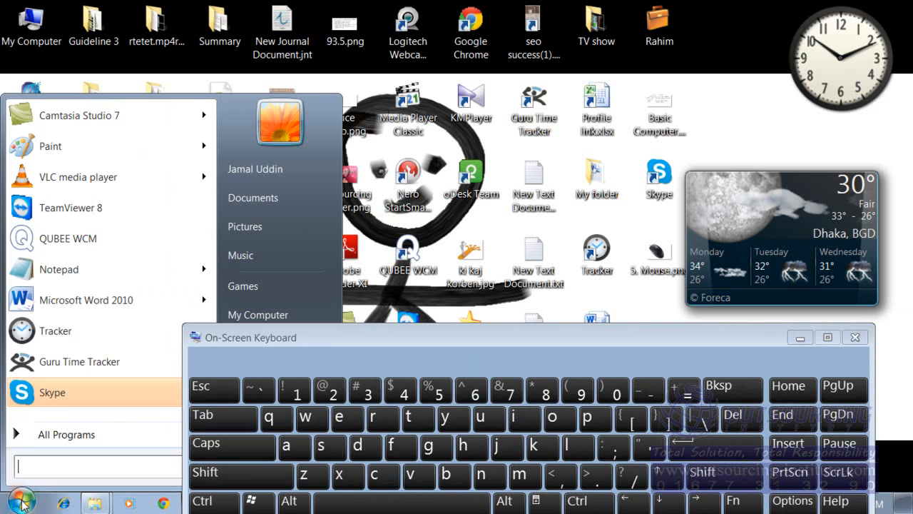
pyautogui.click(63, 301)
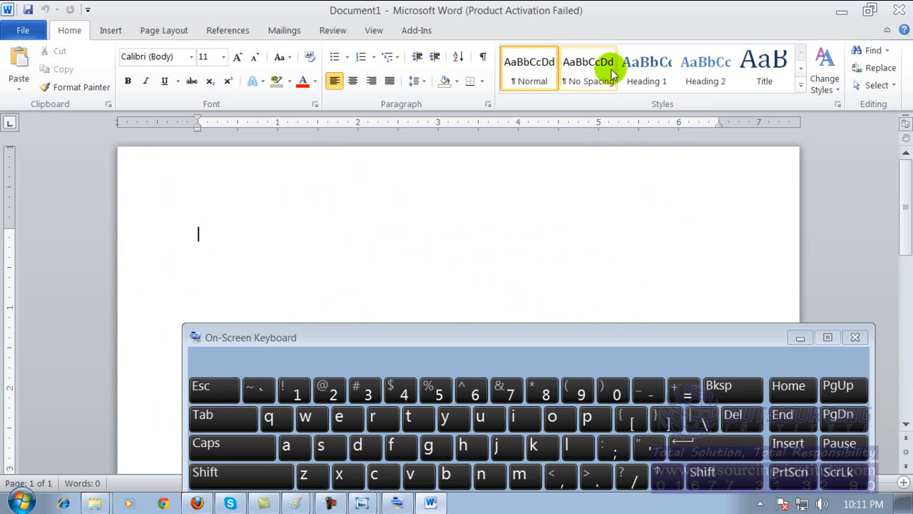
pyautogui.moveTo(601, 17); pyautogui.dragTo(610, 1)
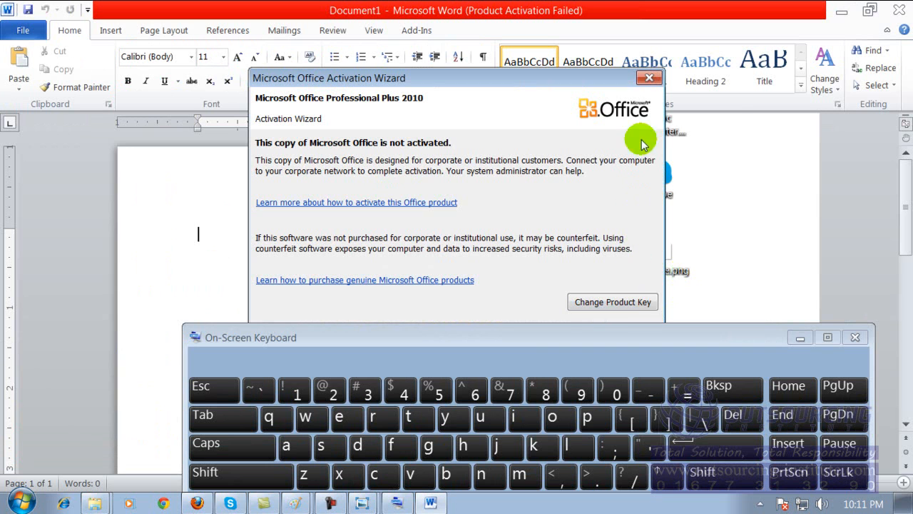
pyautogui.click(650, 77)
# Step: Move the On-Screen Keyboard fully into view and enter "aassssa" in the blank document
pyautogui.moveTo(487, 333); pyautogui.dragTo(430, 299)
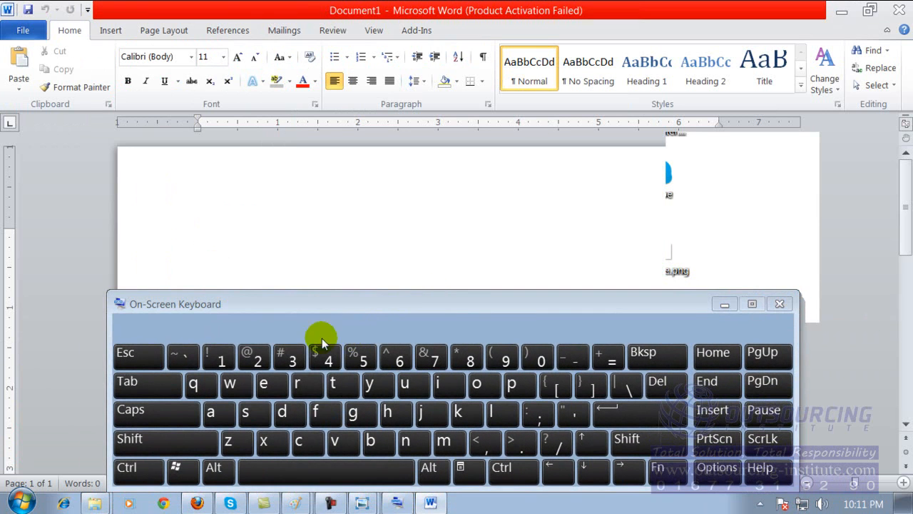
pyautogui.click(213, 413)
pyautogui.click(222, 417)
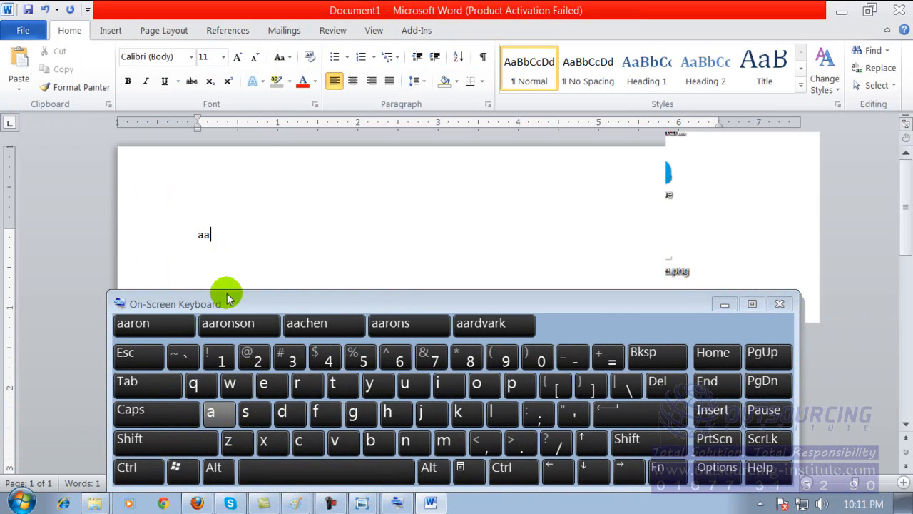
pyautogui.write('ssssa')
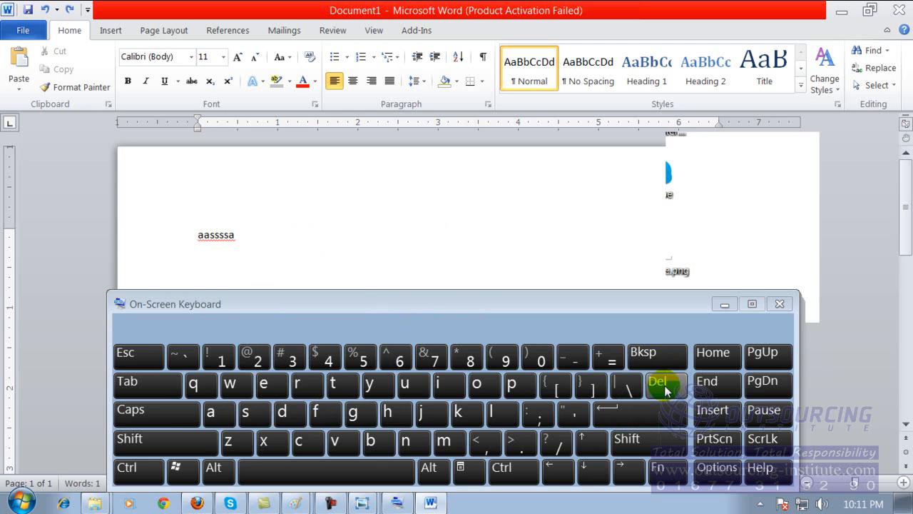
# Step: Delete the last two characters of the text using the On-Screen Keyboard
pyautogui.click(665, 385)
pyautogui.click(649, 357)
pyautogui.click(649, 357)
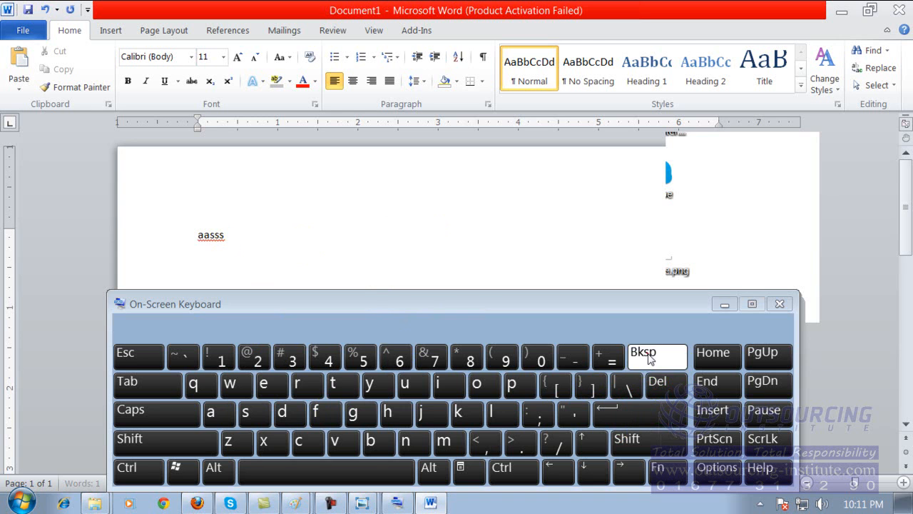
# Step: Delete the remaining characters in the document and enter "iopoi" with the On-Screen Keyboard
pyautogui.click(649, 356)
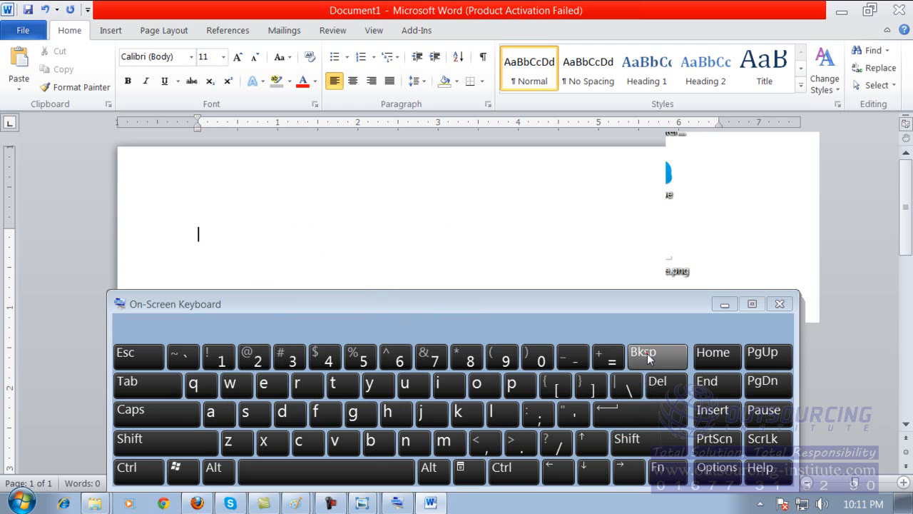
pyautogui.click(450, 385)
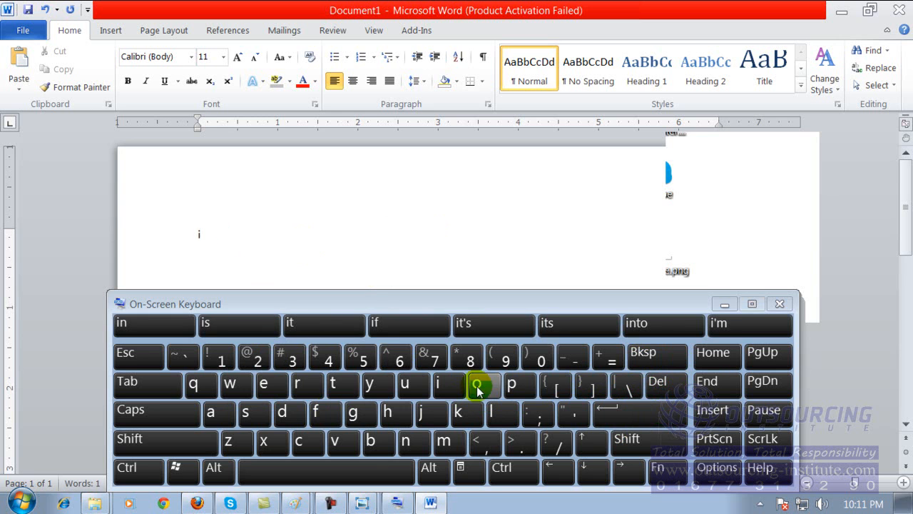
pyautogui.click(477, 385)
pyautogui.click(512, 385)
pyautogui.click(477, 385)
pyautogui.click(451, 385)
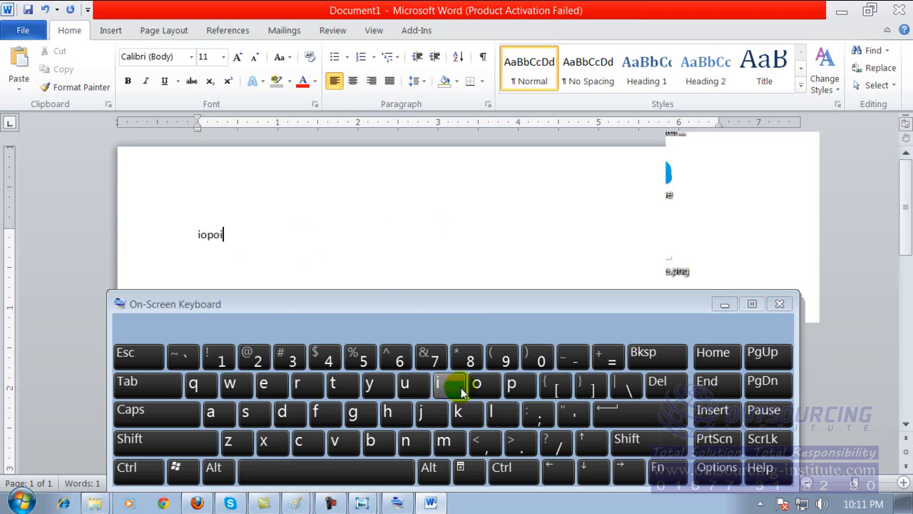
# Step: Toggle Caps Lock on and off several times on the On-Screen Keyboard, finishing with it on
pyautogui.click(174, 418)
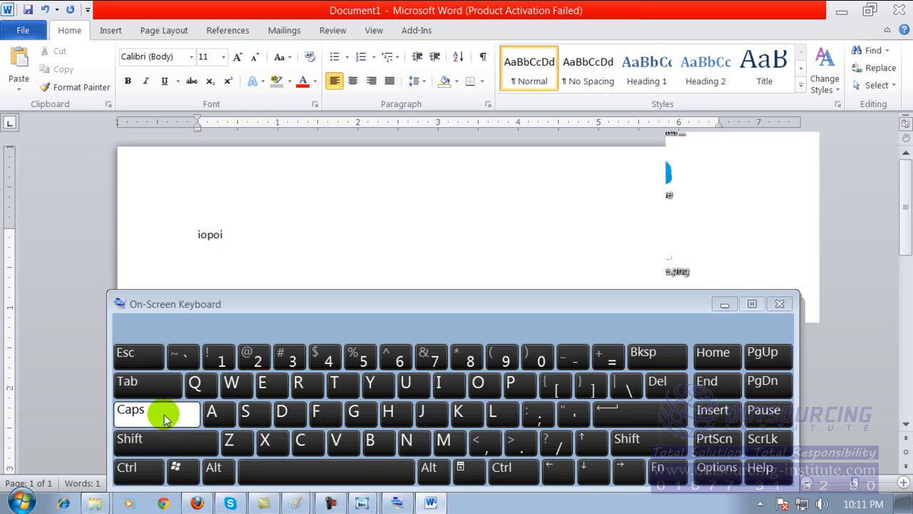
pyautogui.click(166, 419)
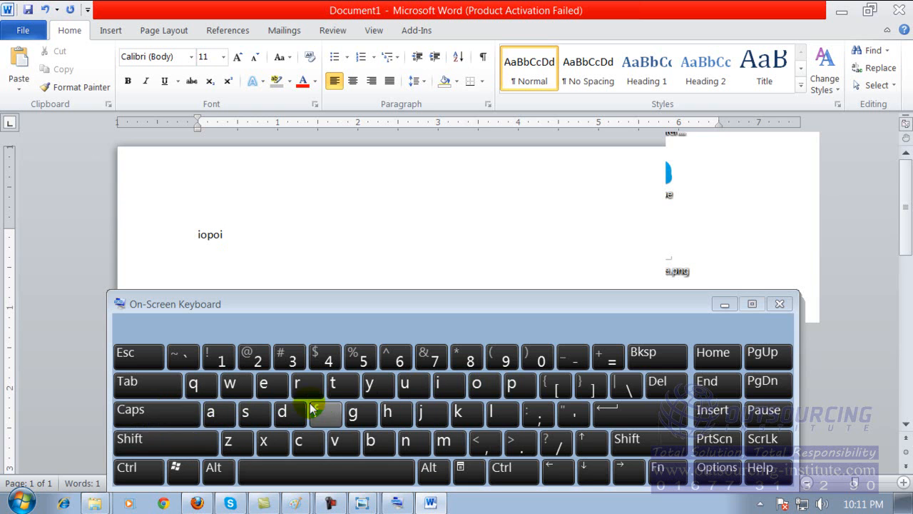
pyautogui.click(176, 419)
pyautogui.click(176, 422)
pyautogui.click(176, 422)
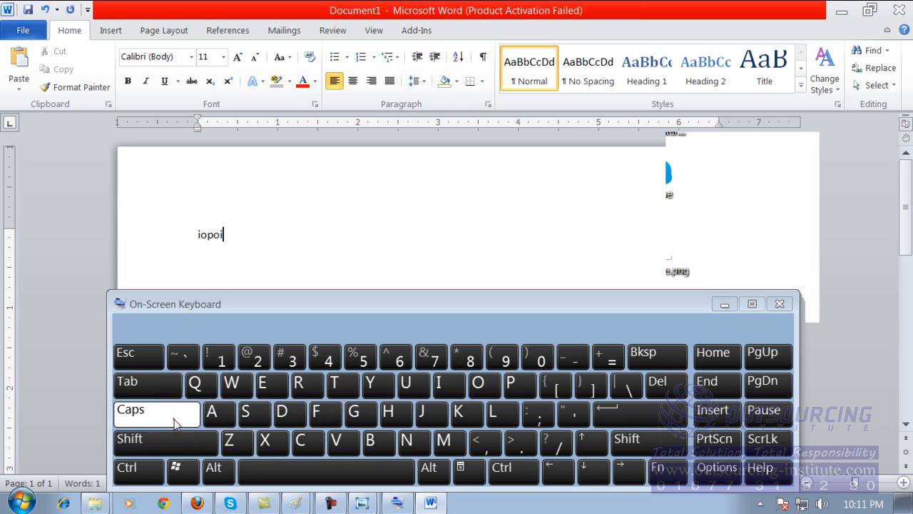
# Step: Append the uppercase letters "ASDFGHK" to the text with the On-Screen Keyboard
pyautogui.click(211, 412)
pyautogui.click(245, 413)
pyautogui.click(281, 413)
pyautogui.click(331, 420)
pyautogui.click(353, 414)
pyautogui.click(390, 414)
pyautogui.click(465, 416)
pyautogui.click(384, 420)
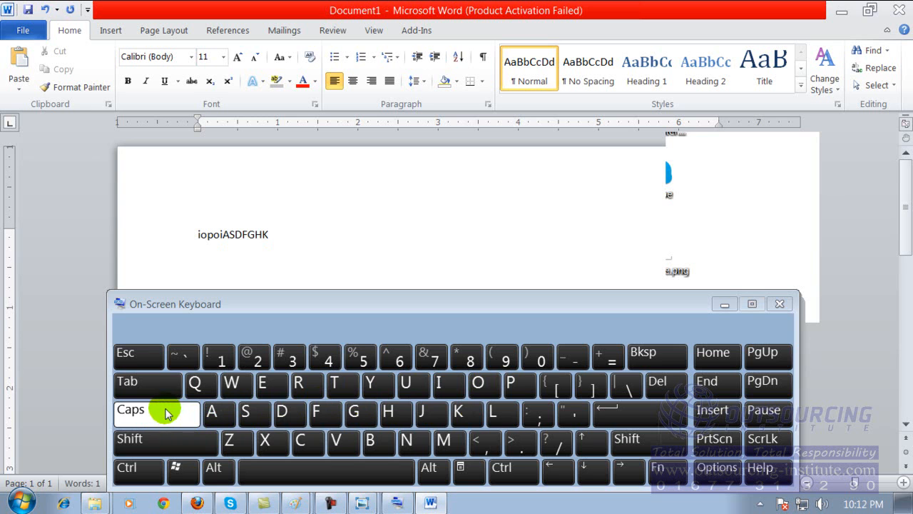
# Step: Insert two tab spaces after the text and enter "UIKIOJ" using the On-Screen Keyboard
pyautogui.click(152, 389)
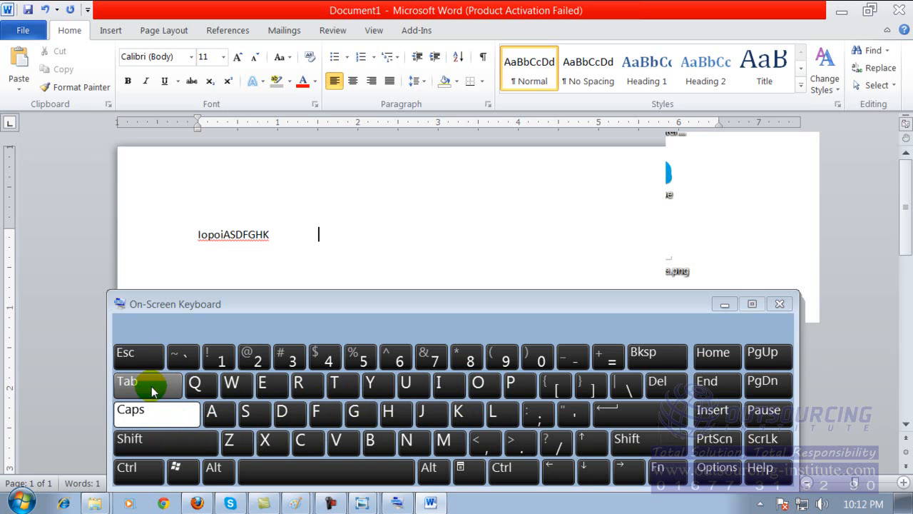
pyautogui.click(152, 390)
pyautogui.click(403, 384)
pyautogui.click(439, 383)
pyautogui.click(458, 412)
pyautogui.click(438, 384)
pyautogui.click(478, 384)
pyautogui.click(421, 411)
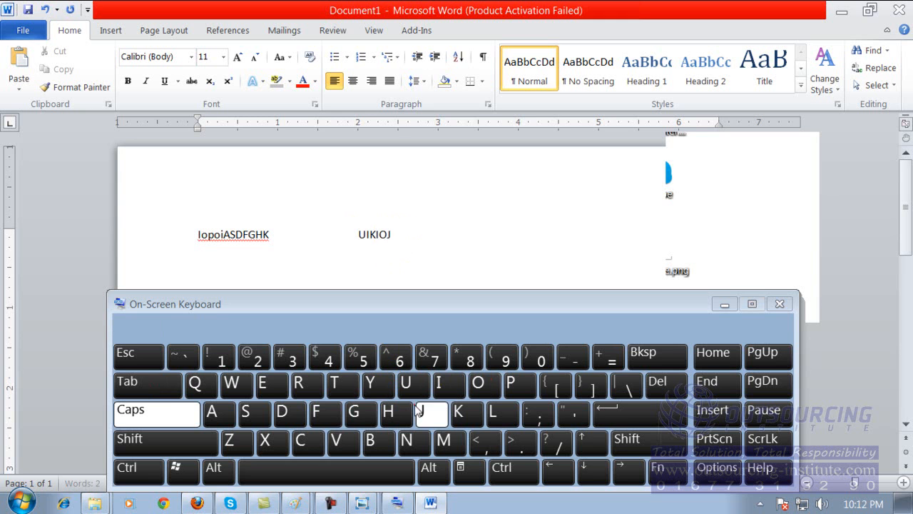
# Step: Add "GGT" and "H5" further along the same line, separating the groups with tab spaces
pyautogui.click(135, 385)
pyautogui.click(351, 412)
pyautogui.click(351, 412)
pyautogui.click(334, 384)
pyautogui.click(154, 386)
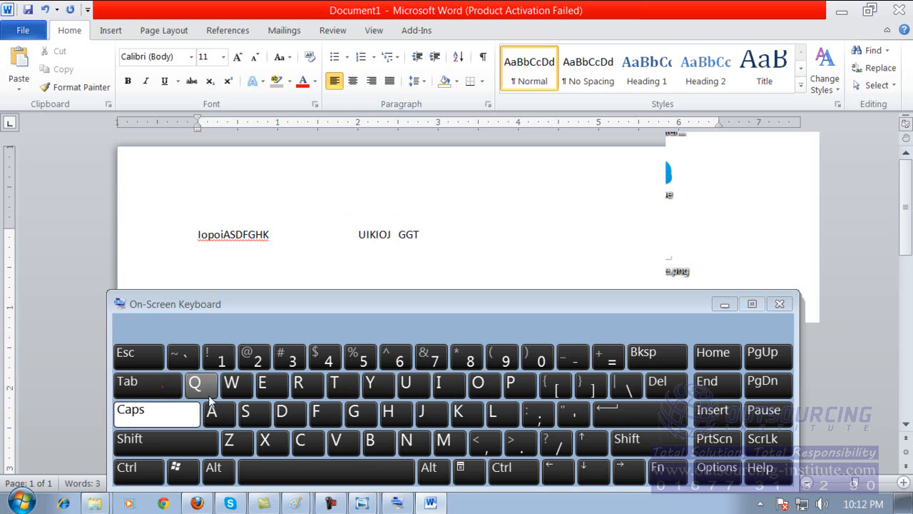
pyautogui.click(388, 412)
pyautogui.click(363, 357)
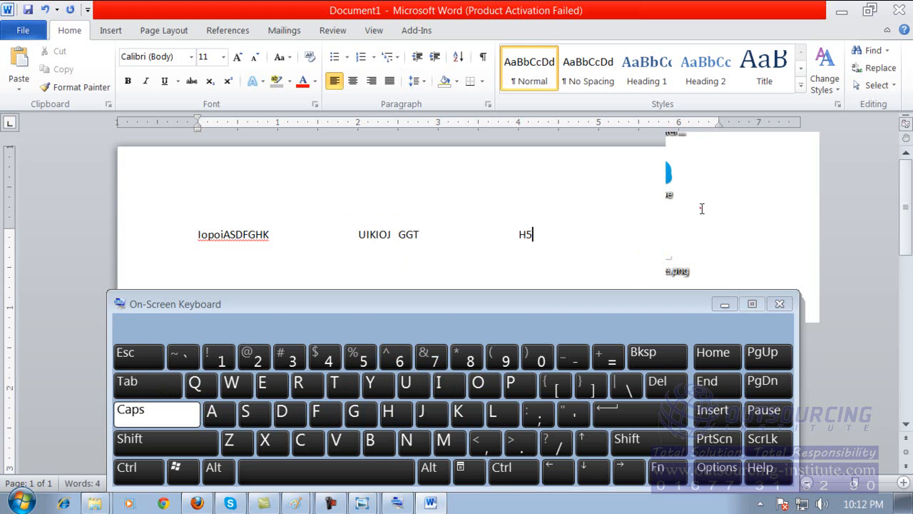
# Step: Close Document1 without saving the changes, and close the On-Screen Keyboard
pyautogui.moveTo(638, 302)
pyautogui.mouseDown()
pyautogui.moveTo(639, 244)
pyautogui.moveTo(630, 308)
pyautogui.mouseUp()
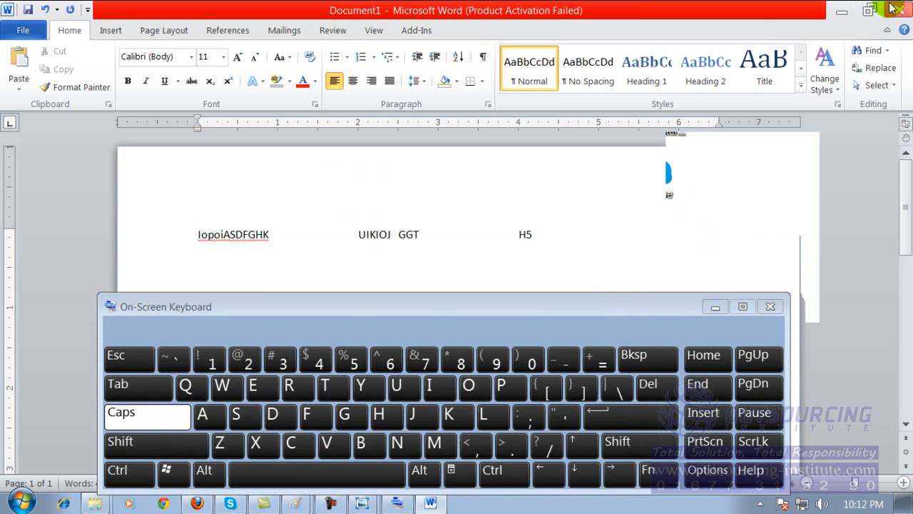
pyautogui.click(903, 10)
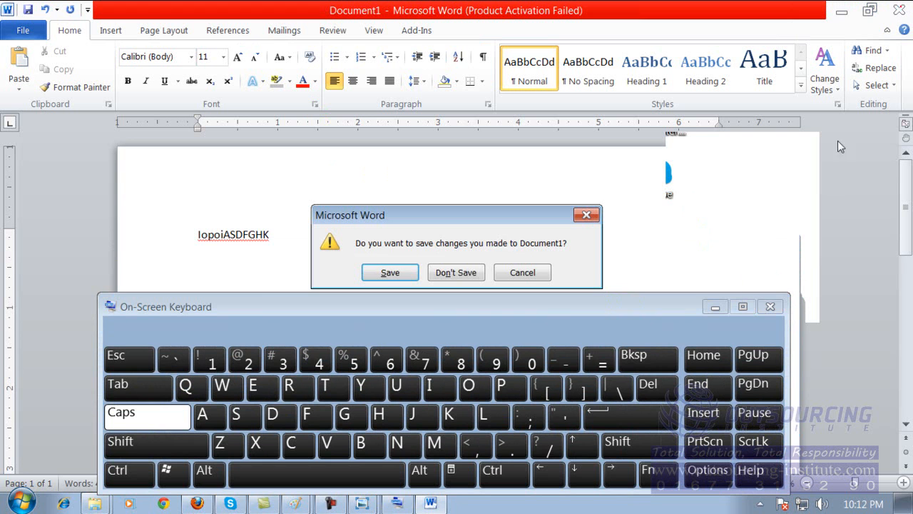
pyautogui.click(463, 273)
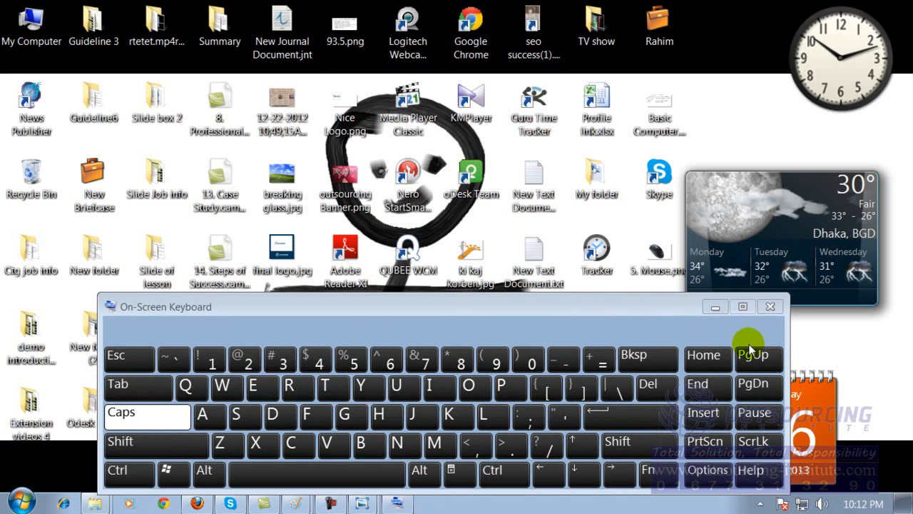
pyautogui.click(773, 308)
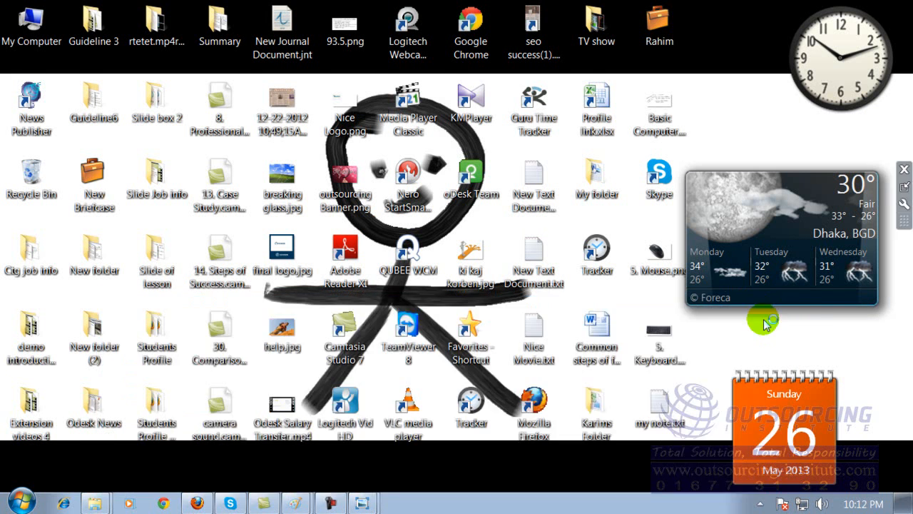
# Step: Start Microsoft Word 2010 with a new blank document and close the Office Activation Wizard
pyautogui.click(21, 502)
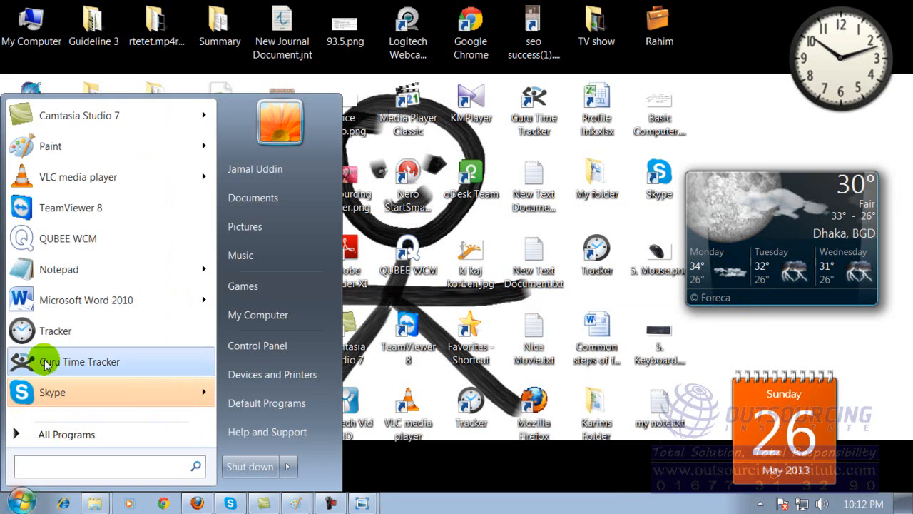
pyautogui.click(60, 298)
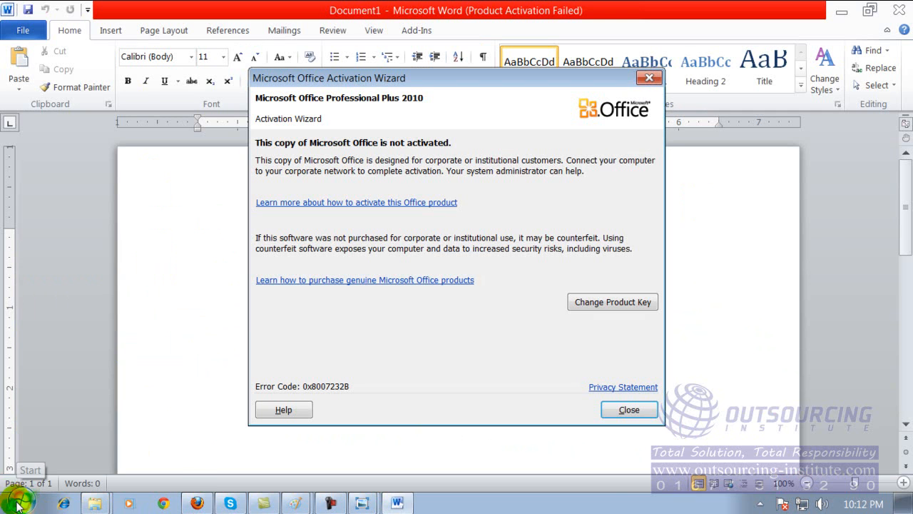
pyautogui.click(605, 411)
# Step: Search the installed programs for "ON" and open the On-Screen Keyboard
pyautogui.click(7, 503)
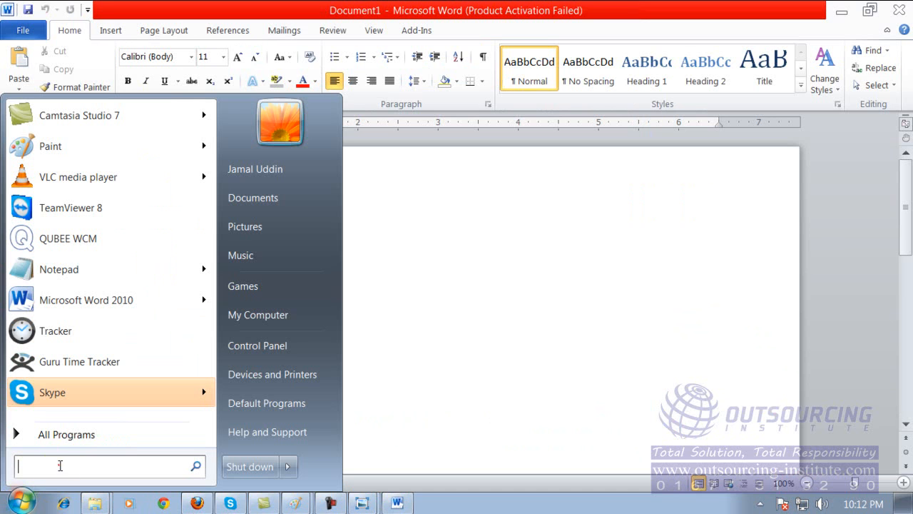
pyautogui.write('ON')
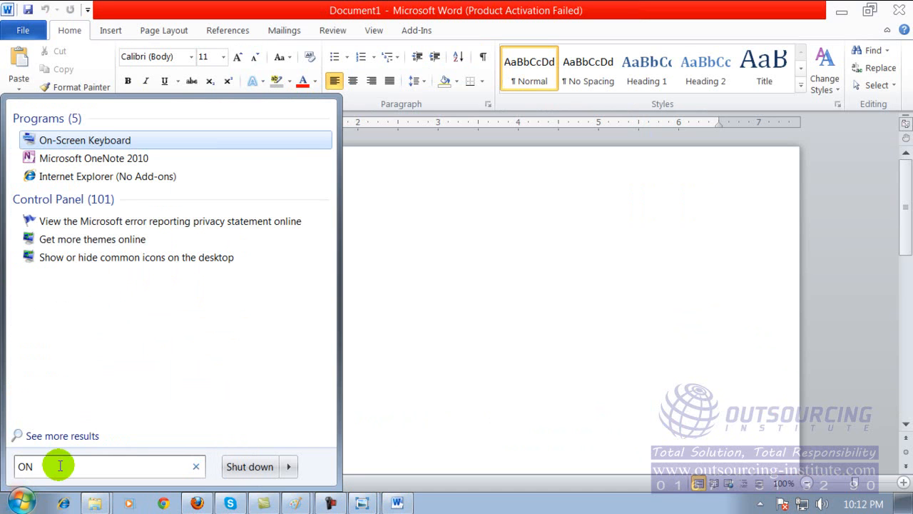
pyautogui.click(107, 146)
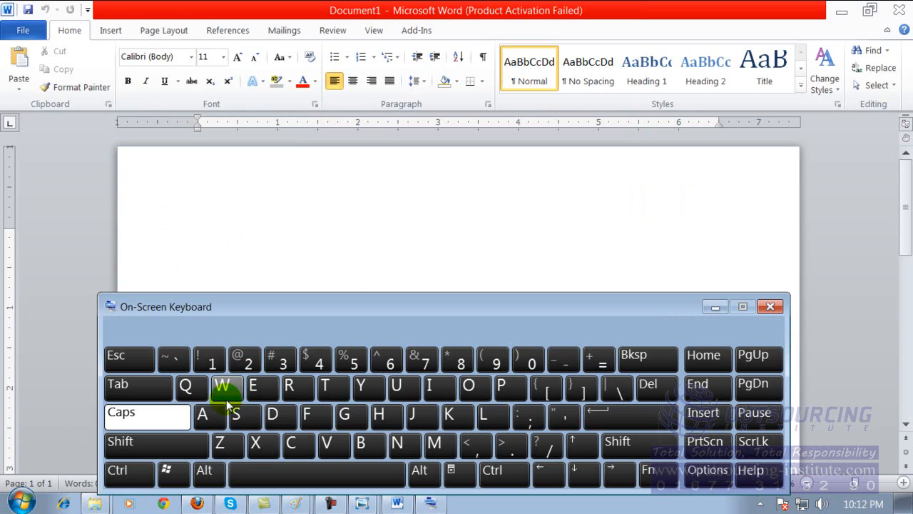
# Step: Turn off Caps Lock and enter "Rderde" followed by two spaces in the blank document
pyautogui.click(139, 412)
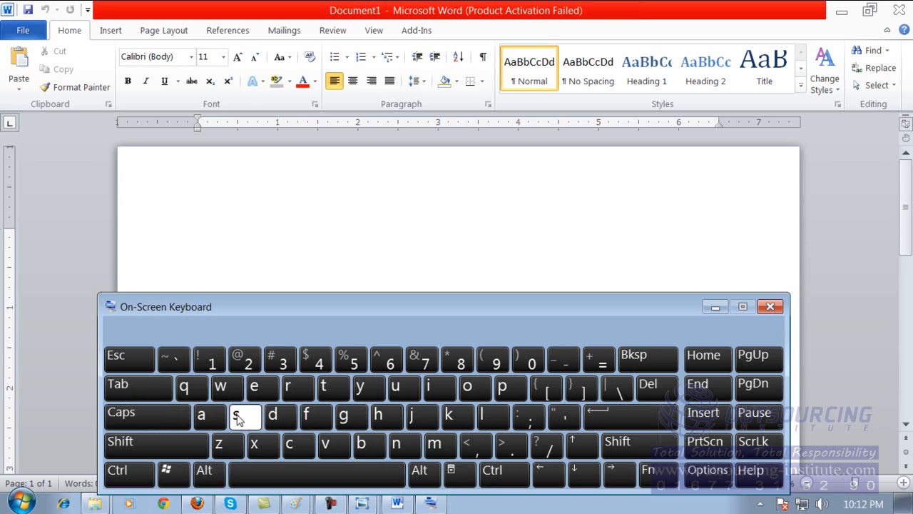
pyautogui.click(252, 240)
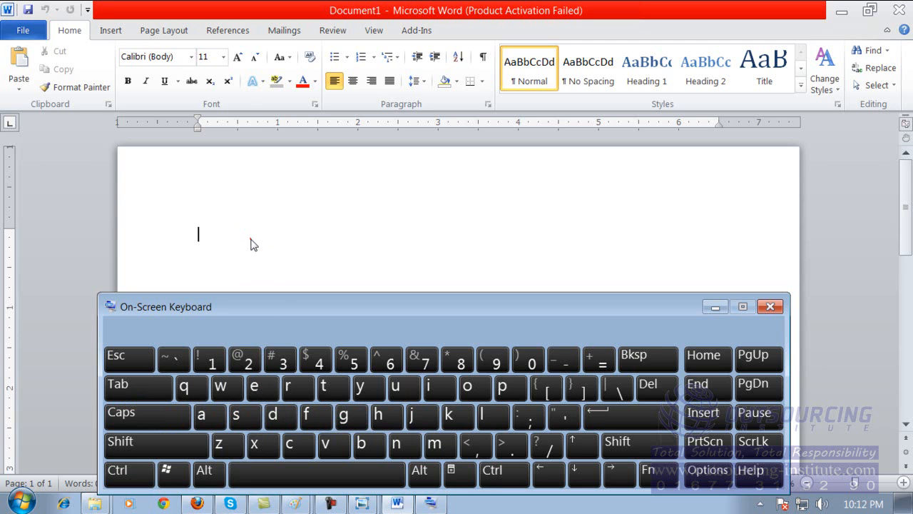
pyautogui.click(287, 391)
pyautogui.click(275, 414)
pyautogui.click(257, 388)
pyautogui.click(289, 388)
pyautogui.click(278, 414)
pyautogui.click(265, 392)
pyautogui.click(296, 473)
pyautogui.click(297, 473)
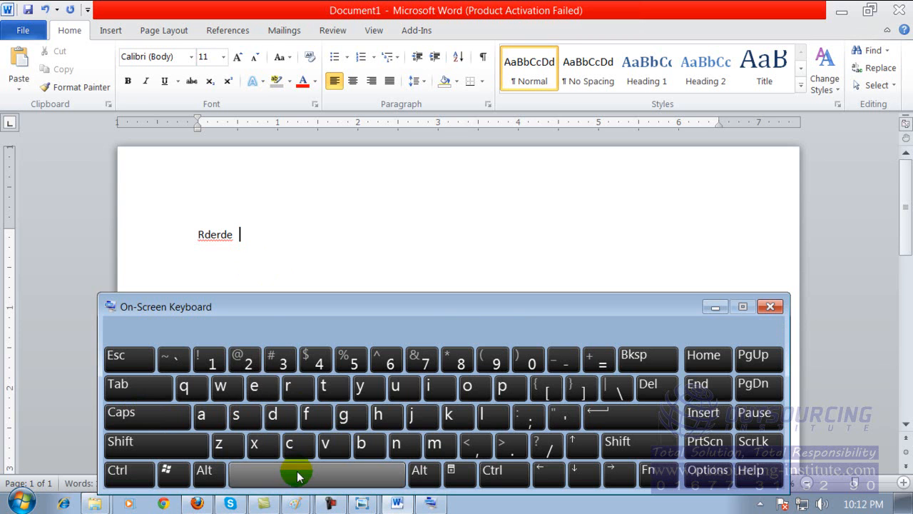
# Step: Enter "dxcddf" followed by a space after the first word
pyautogui.click(278, 418)
pyautogui.click(255, 444)
pyautogui.click(291, 444)
pyautogui.click(277, 416)
pyautogui.click(280, 417)
pyautogui.click(304, 476)
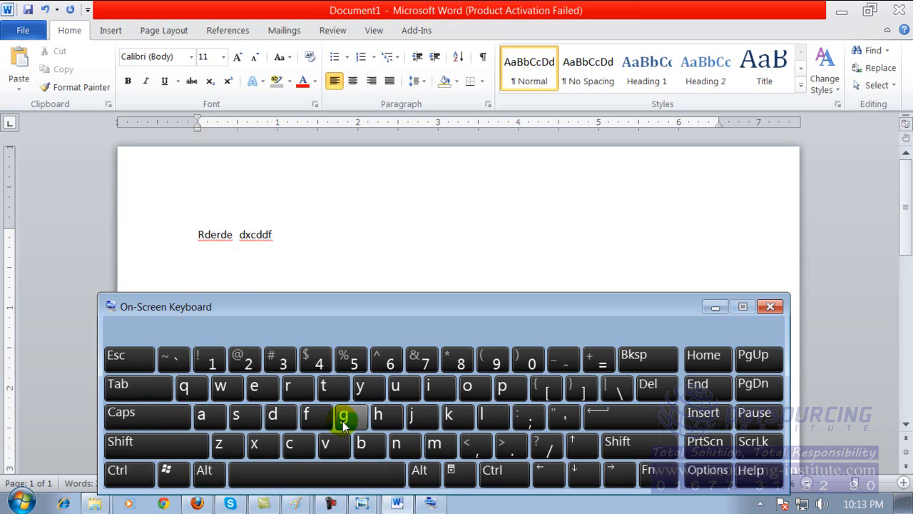
# Step: Toggle Shift on and off, and enter "1" followed by its shifted symbol "!"
pyautogui.click(167, 446)
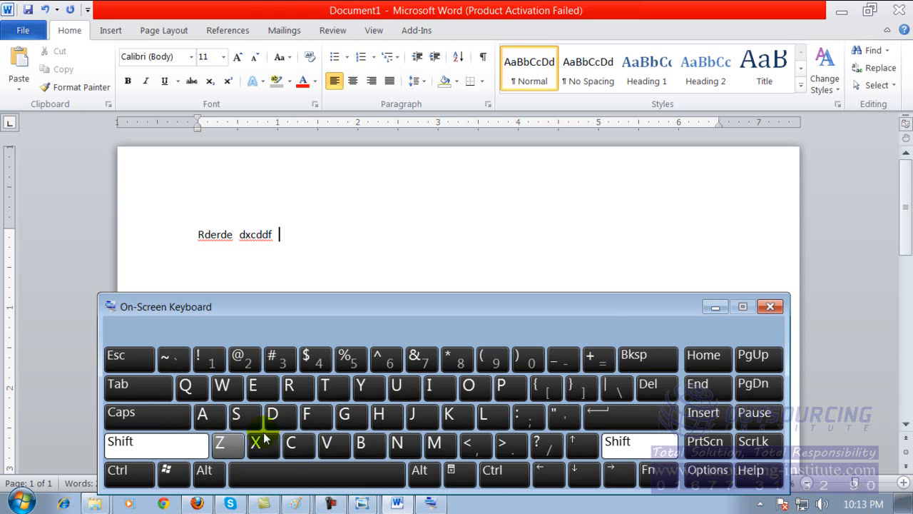
pyautogui.click(191, 443)
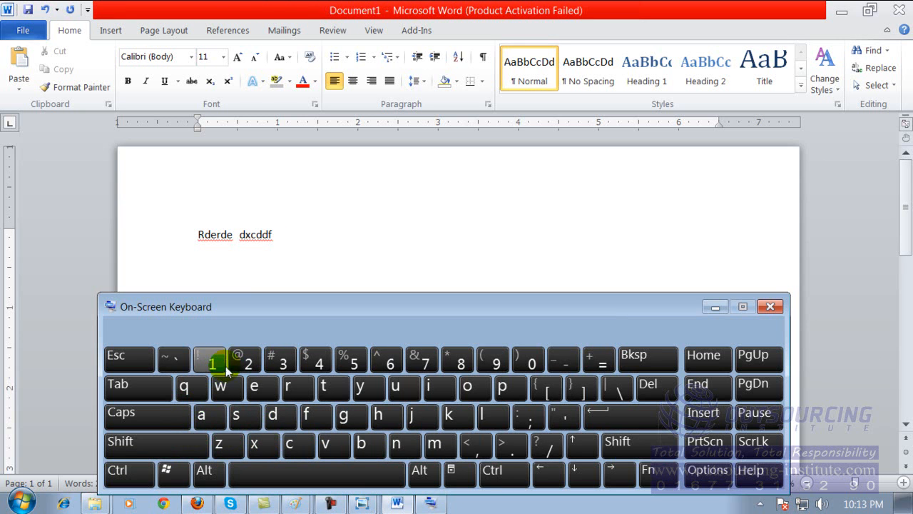
pyautogui.click(211, 358)
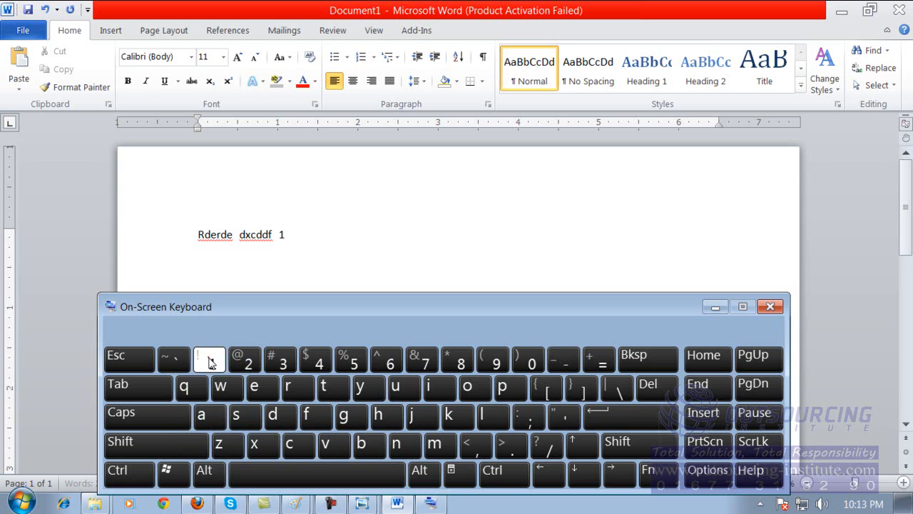
pyautogui.click(169, 444)
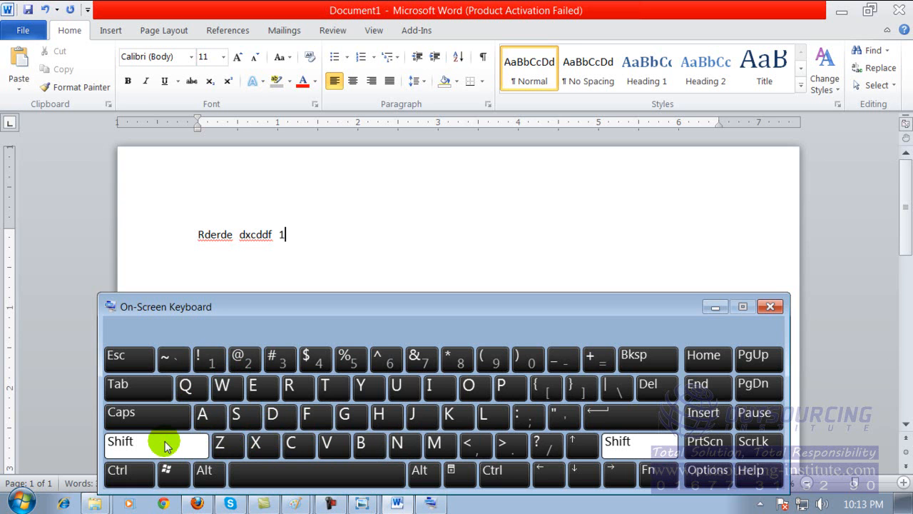
pyautogui.click(203, 360)
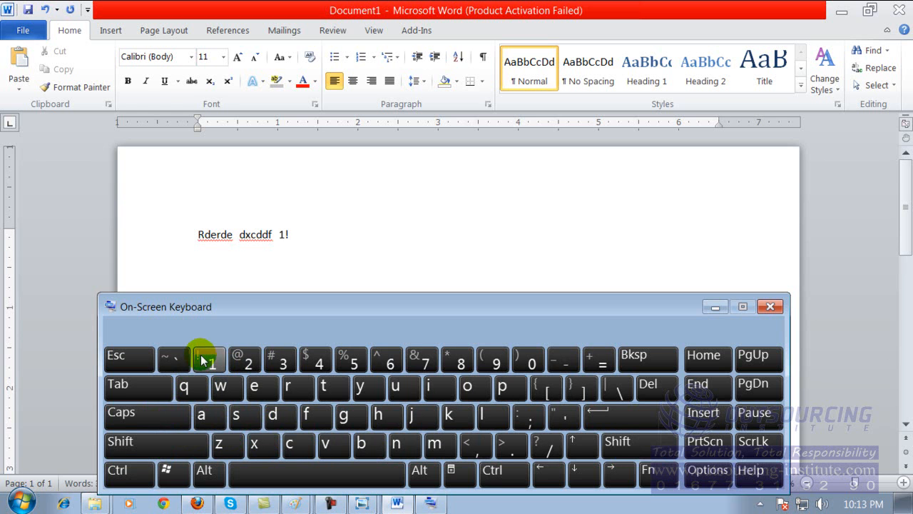
# Step: Enter "4", a space and the shifted symbol "$" at the end of the line
pyautogui.click(318, 364)
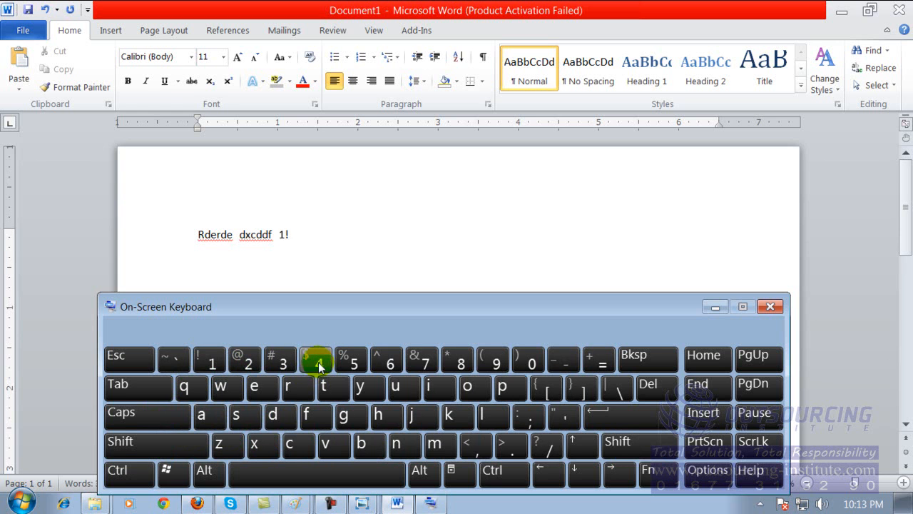
pyautogui.click(326, 473)
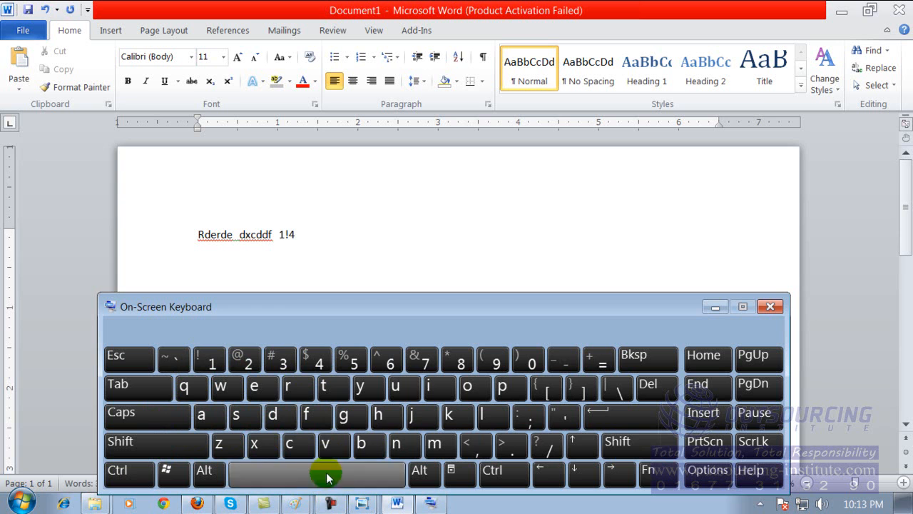
pyautogui.click(173, 447)
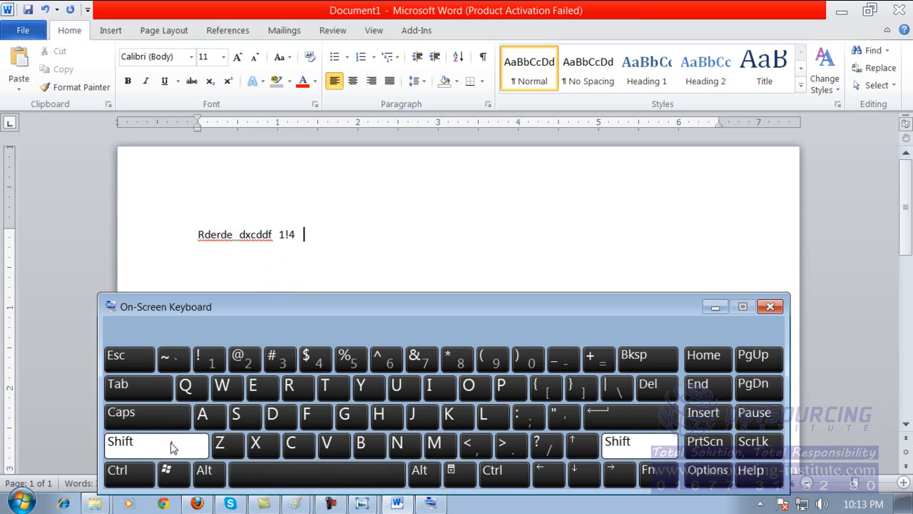
pyautogui.click(318, 359)
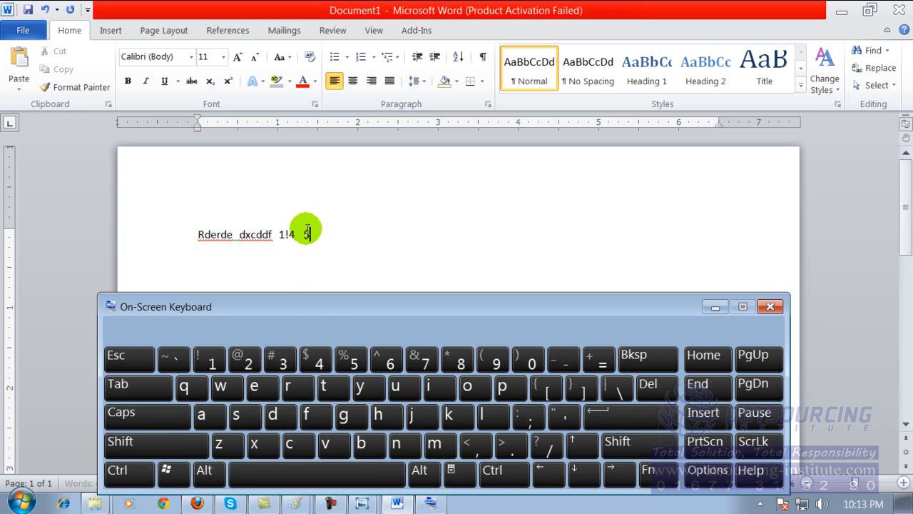
pyautogui.click(604, 366)
pyautogui.click(632, 443)
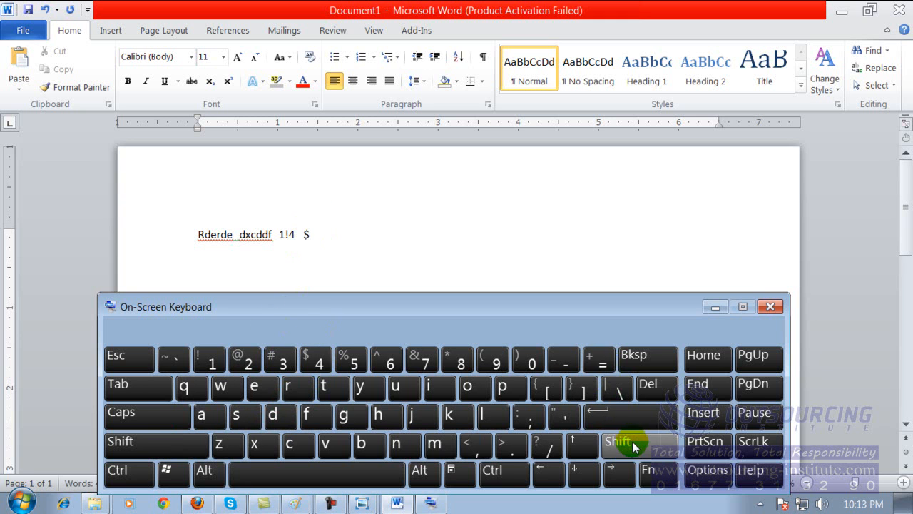
pyautogui.click(702, 440)
pyautogui.click(758, 380)
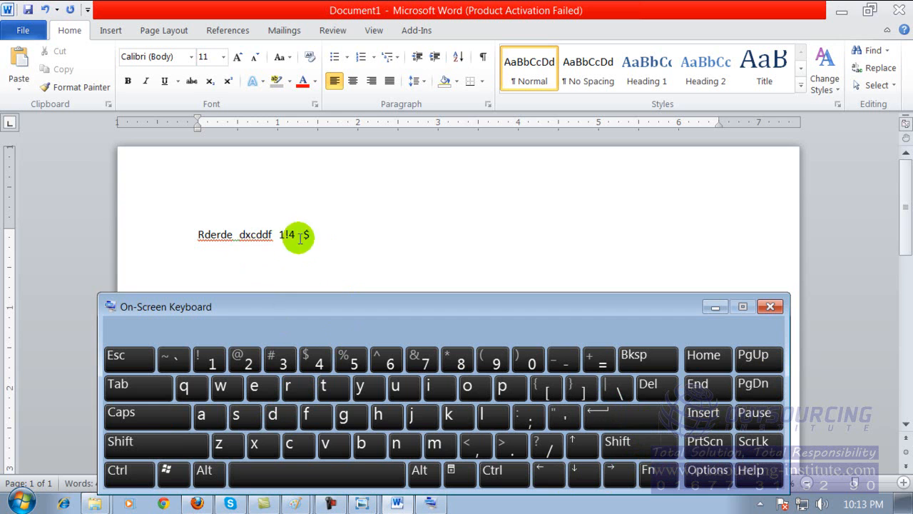
# Step: Move the insertion point back and forth along the text line using the On-Screen Keyboard, and place it after the "$"
pyautogui.click(584, 476)
pyautogui.click(553, 475)
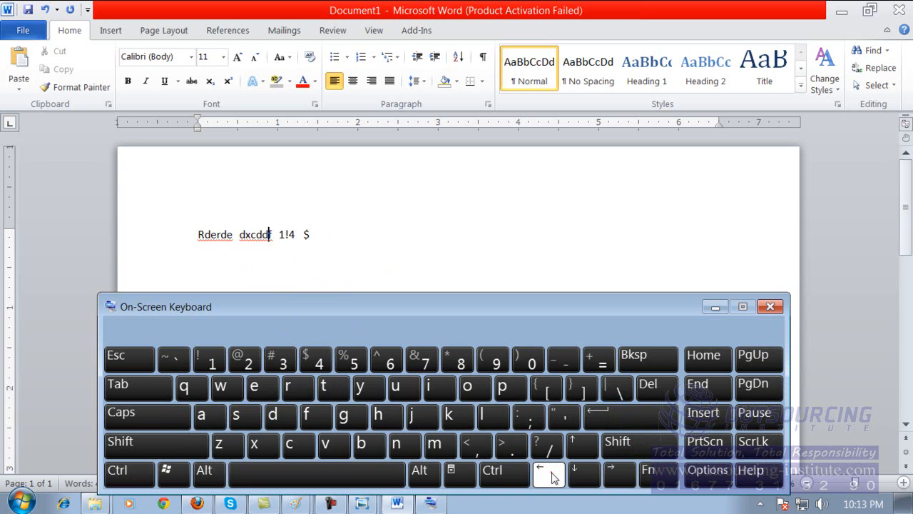
pyautogui.click(553, 477)
pyautogui.click(618, 479)
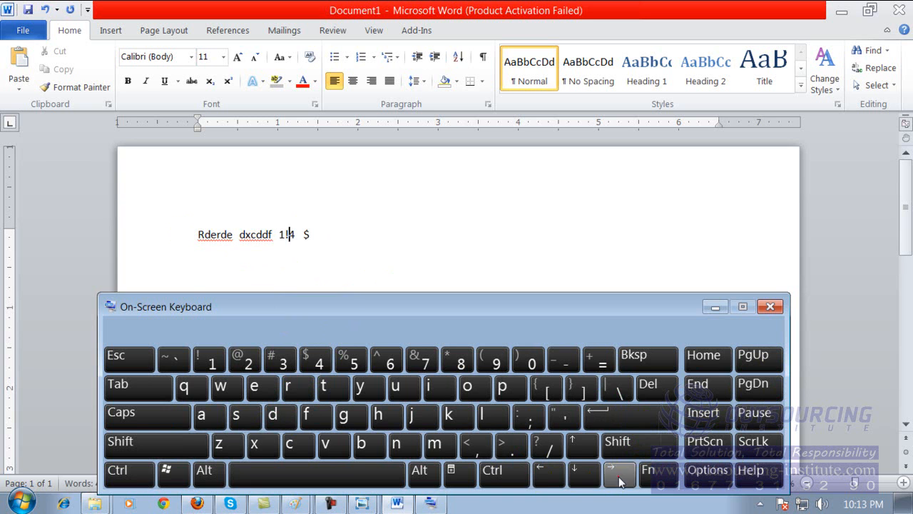
pyautogui.click(540, 478)
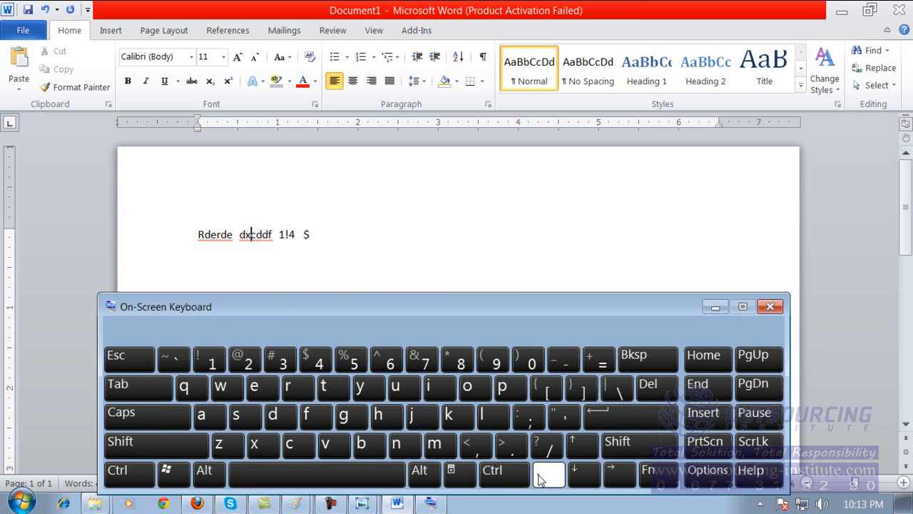
pyautogui.click(309, 234)
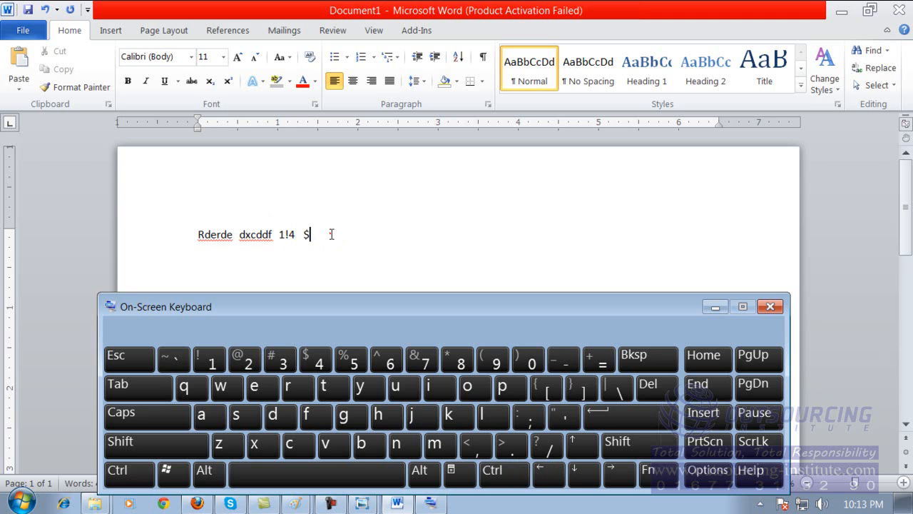
pyautogui.click(331, 234)
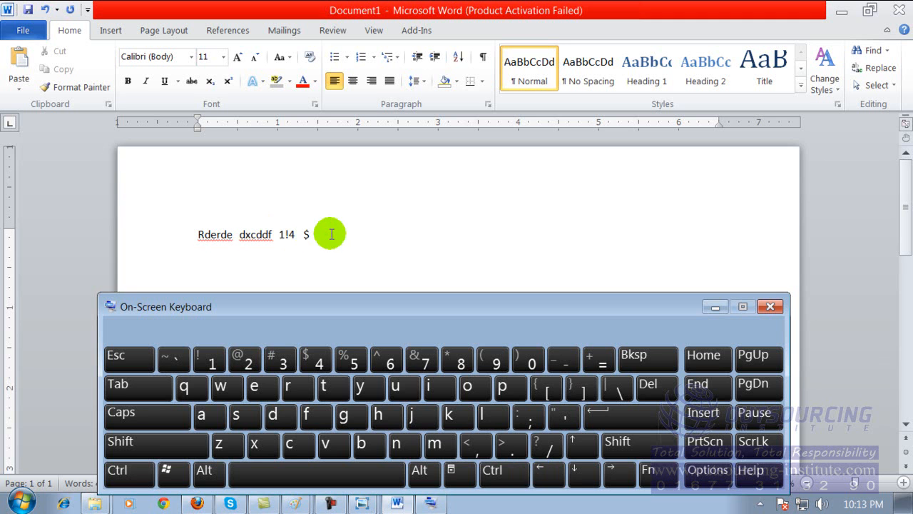
# Step: Place the insertion point below the text line and move it between lines and characters in all four directions using the On-Screen Keyboard
pyautogui.click(355, 214)
pyautogui.click(223, 268)
pyautogui.click(619, 471)
pyautogui.click(584, 444)
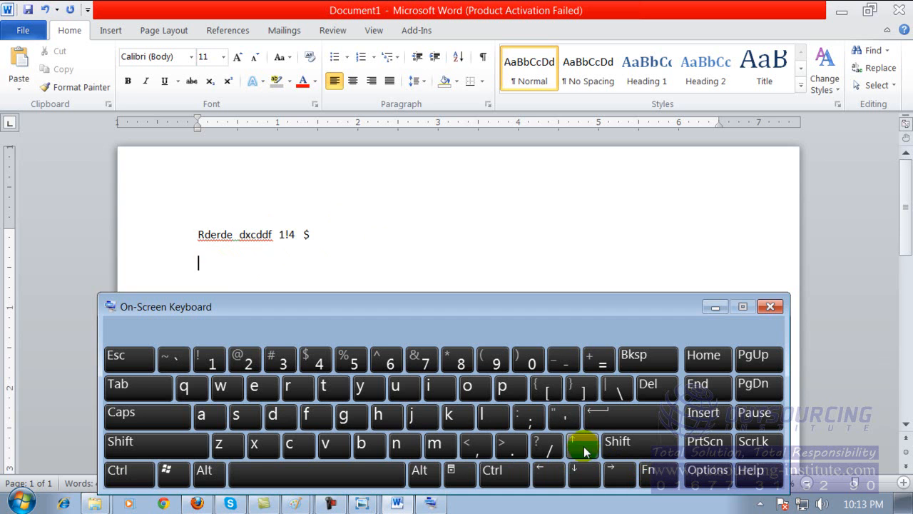
pyautogui.click(578, 470)
pyautogui.click(578, 471)
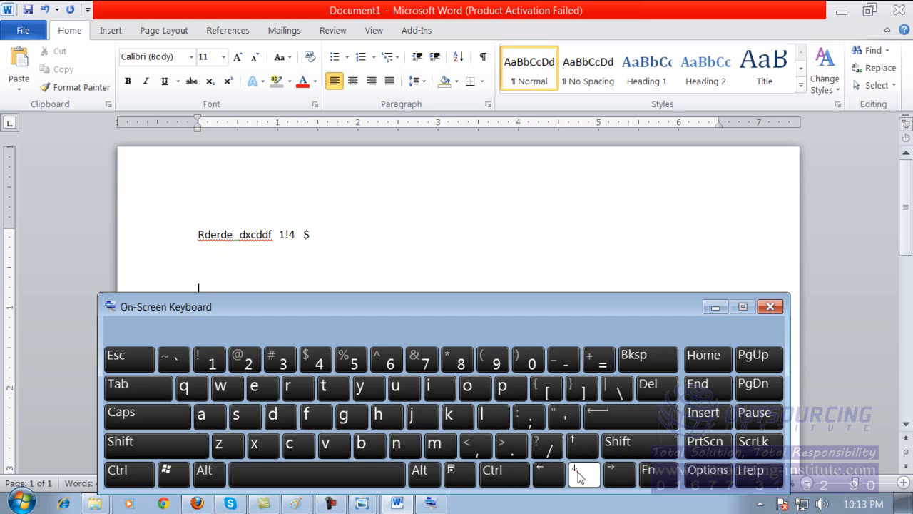
pyautogui.click(579, 444)
pyautogui.click(580, 443)
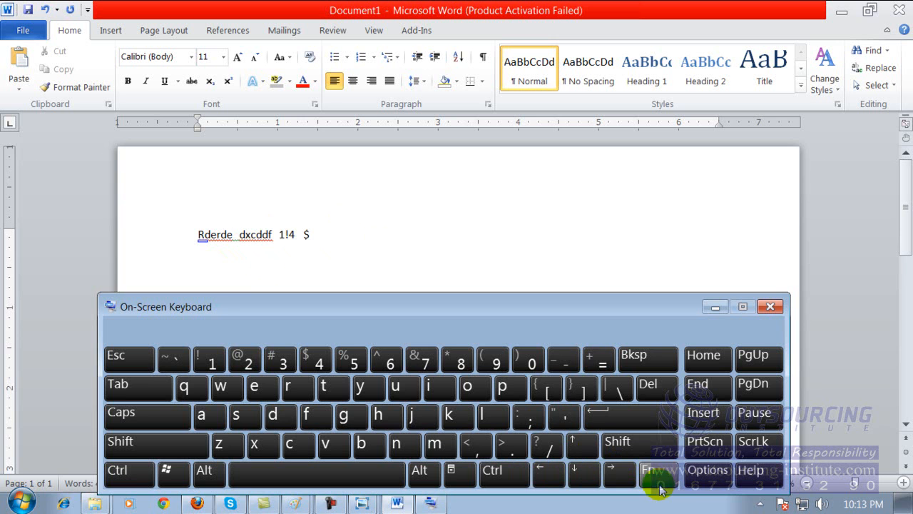
pyautogui.click(619, 473)
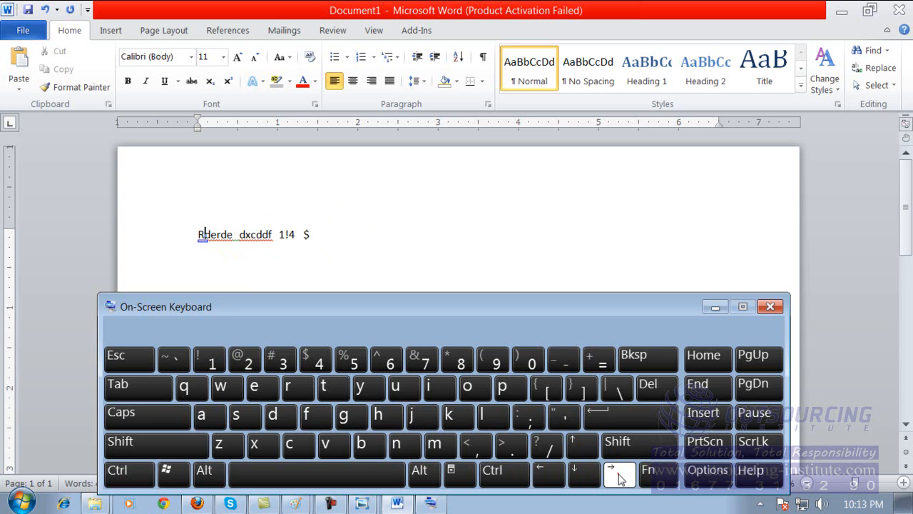
pyautogui.click(550, 473)
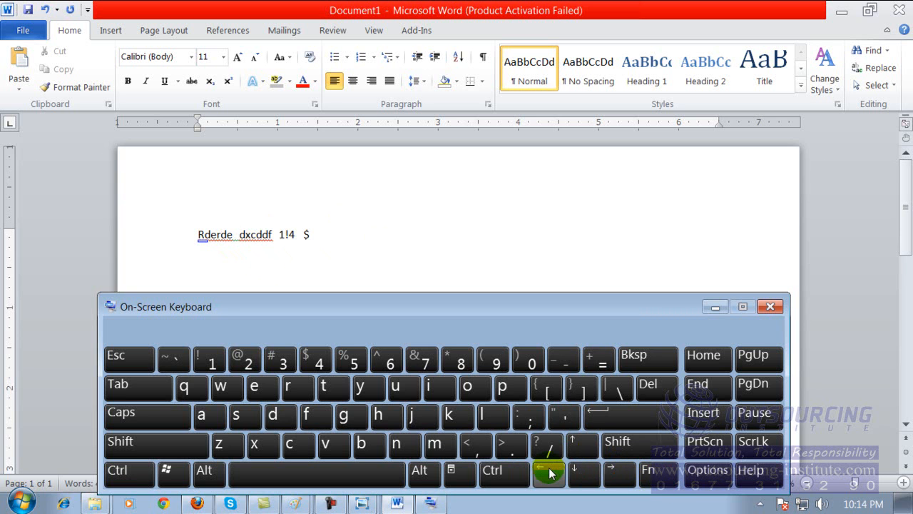
# Step: Set the font size to 72 at the end of the line and enter "gas" after the "$", keeping the On-Screen Keyboard clear of the text
pyautogui.click(332, 236)
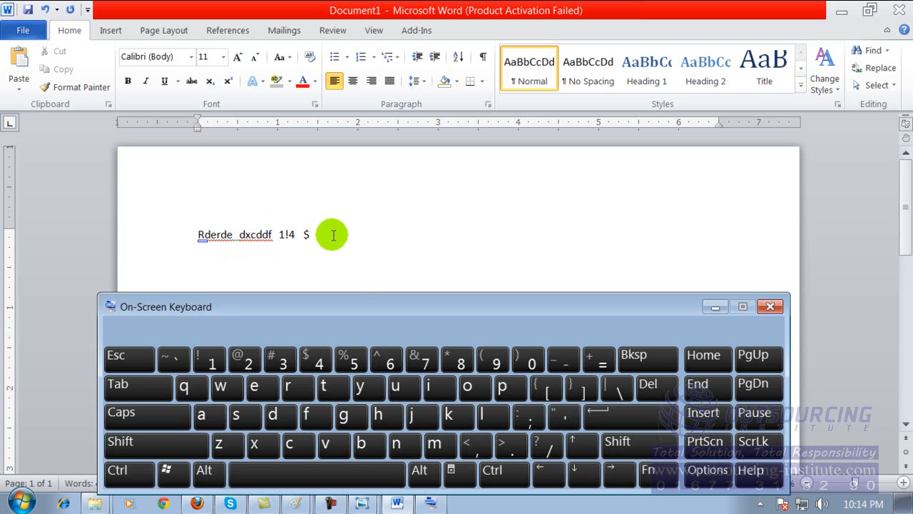
pyautogui.click(333, 235)
pyautogui.click(223, 57)
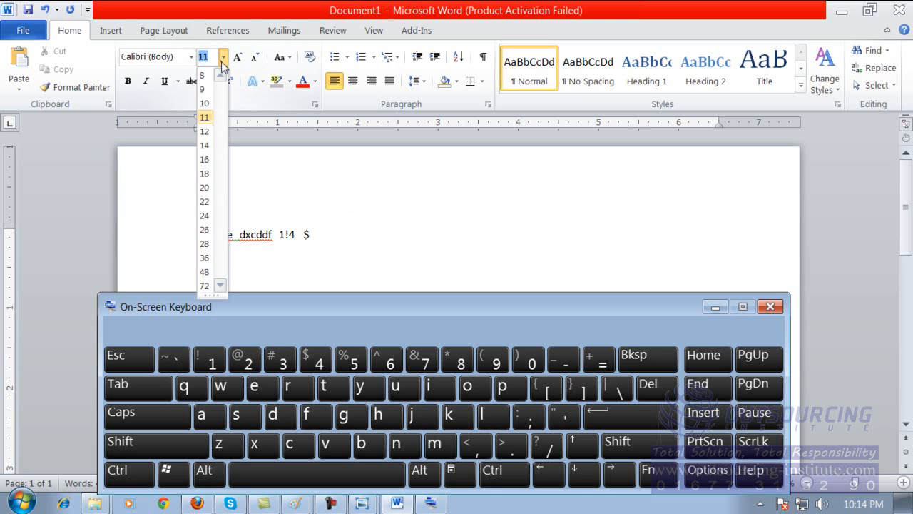
pyautogui.click(206, 286)
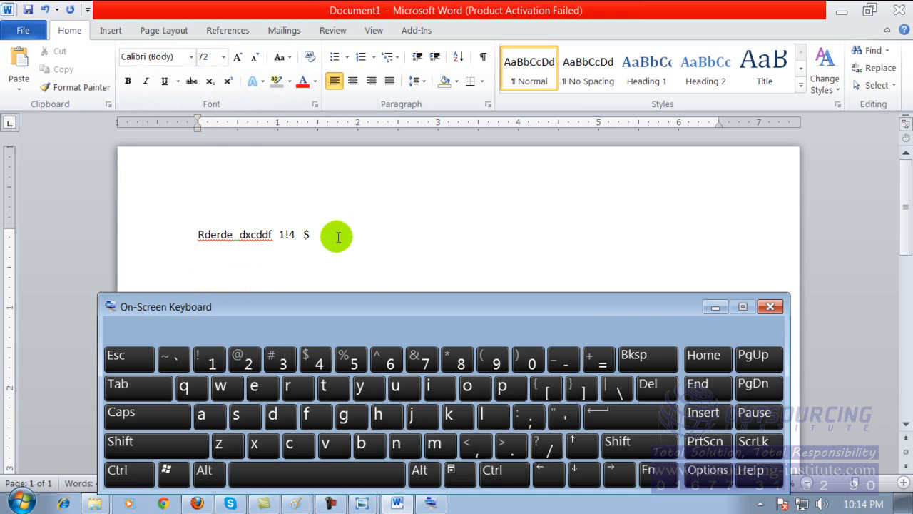
pyautogui.click(343, 414)
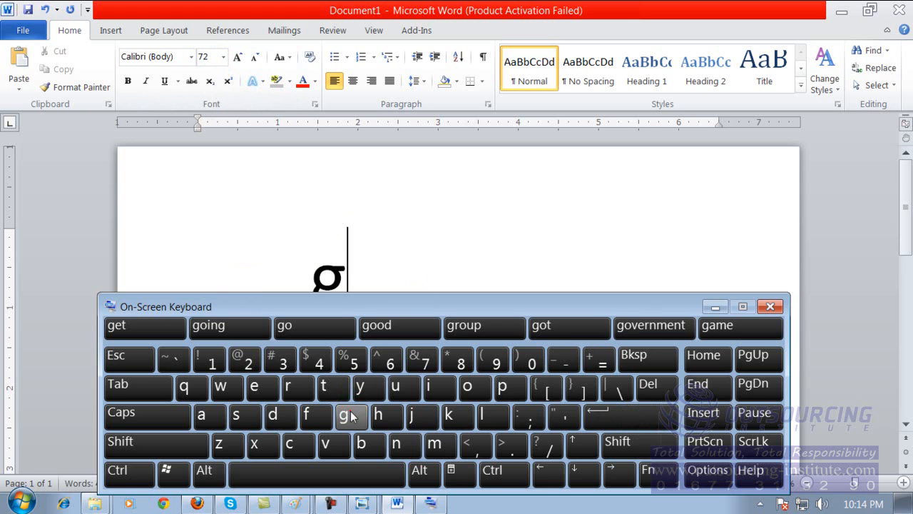
pyautogui.moveTo(633, 313); pyautogui.dragTo(636, 342)
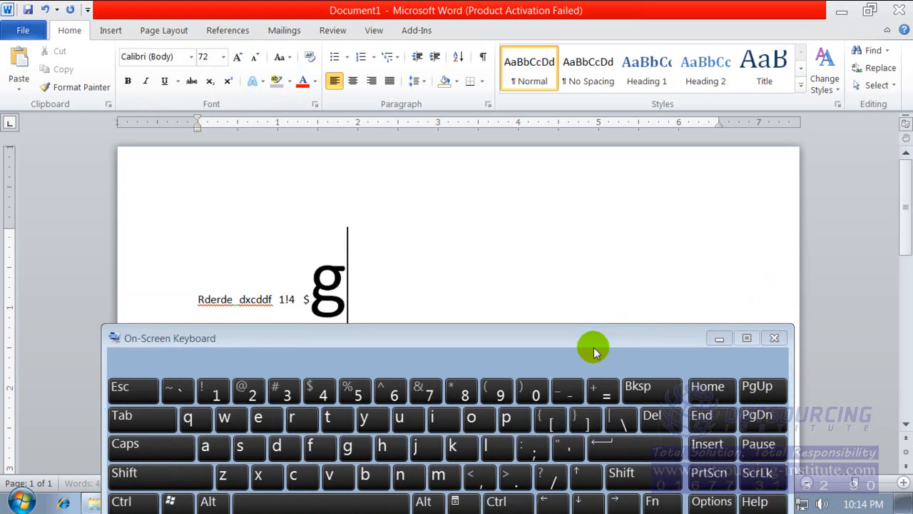
pyautogui.click(205, 448)
pyautogui.click(240, 448)
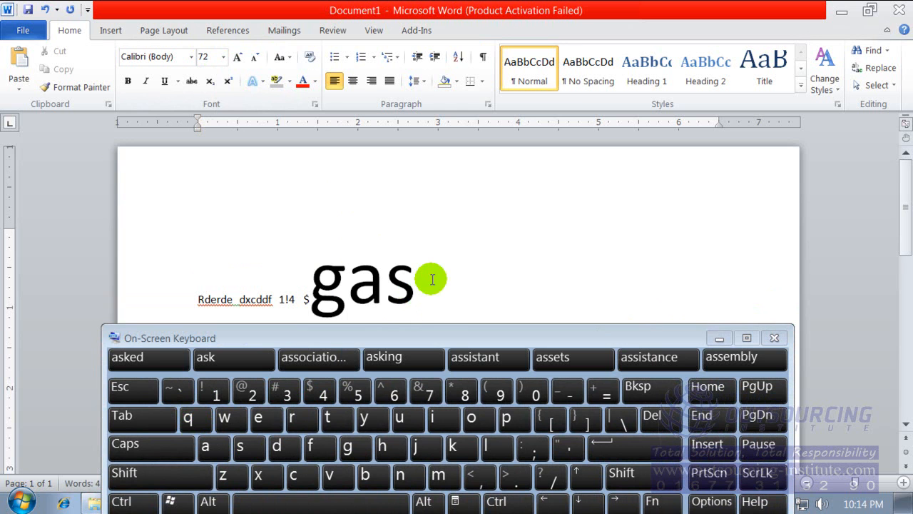
# Step: Delete all the text in the document character by character using the On-Screen Keyboard
pyautogui.click(657, 394)
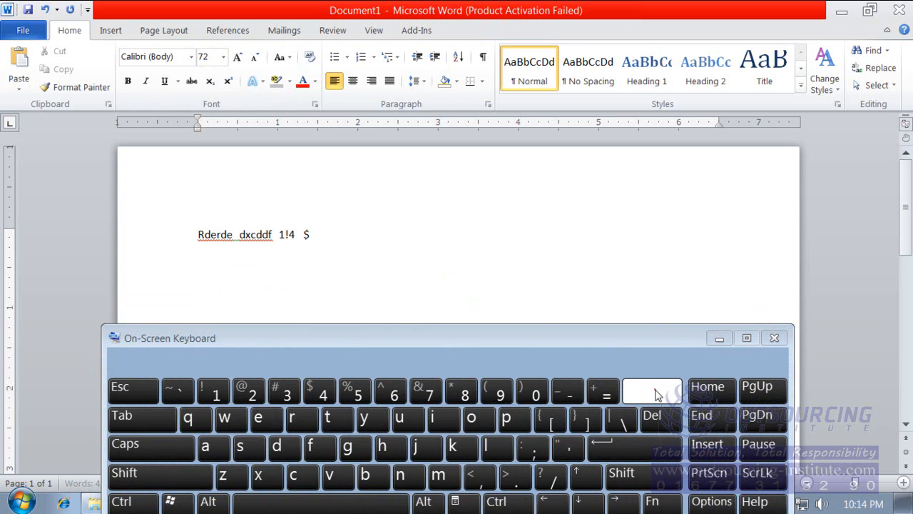
pyautogui.click(657, 395)
pyautogui.click(657, 395)
pyautogui.click(657, 395)
pyautogui.click(657, 395)
pyautogui.click(657, 395)
pyautogui.click(657, 394)
pyautogui.click(657, 395)
pyautogui.click(657, 395)
pyautogui.click(657, 394)
# Step: Set the font size to 72 in the empty document and enter a lowercase "a" followed by a shifted uppercase "A"
pyautogui.click(223, 56)
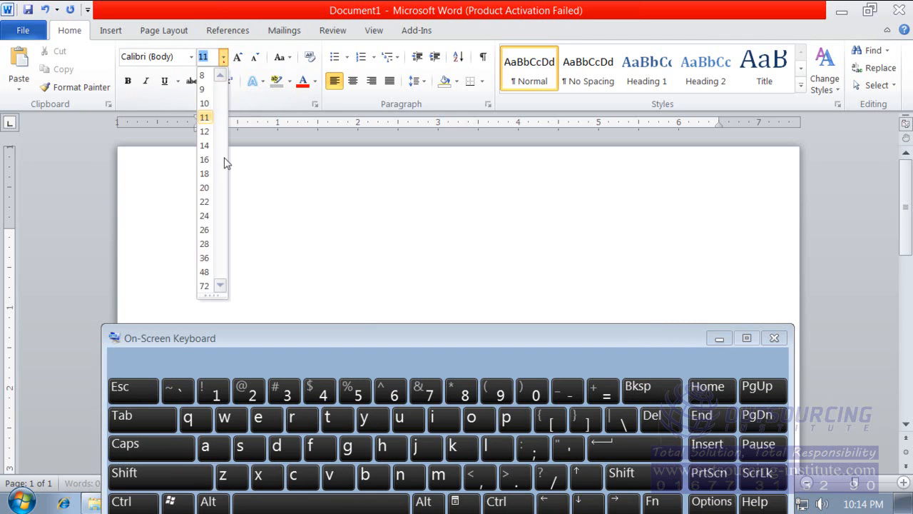
pyautogui.click(205, 285)
pyautogui.click(207, 447)
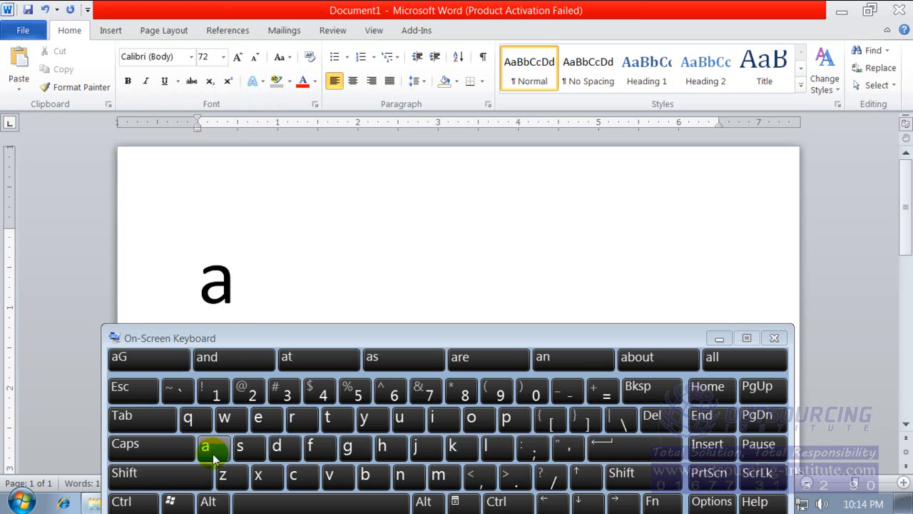
pyautogui.click(143, 473)
pyautogui.click(204, 448)
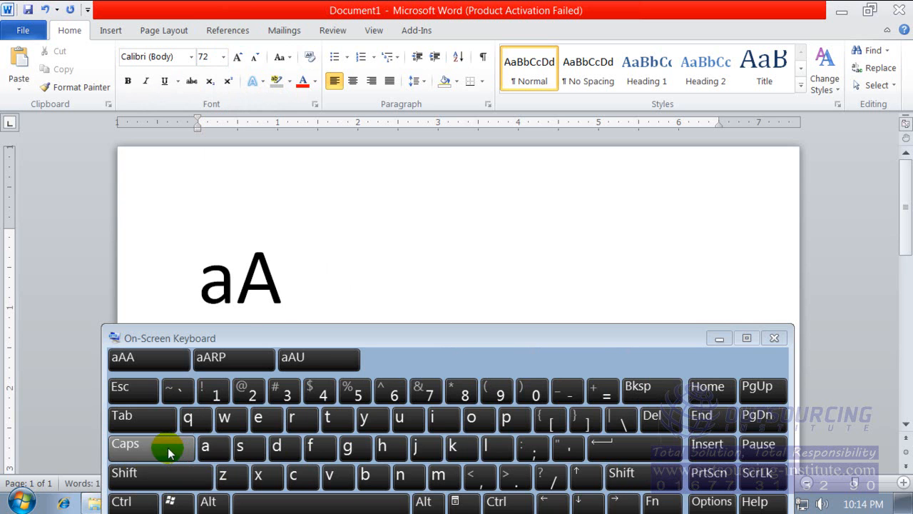
# Step: Turn on Caps Lock, add "GJHBG" after "aA", and turn Caps Lock off again
pyautogui.click(171, 452)
pyautogui.click(348, 445)
pyautogui.click(415, 446)
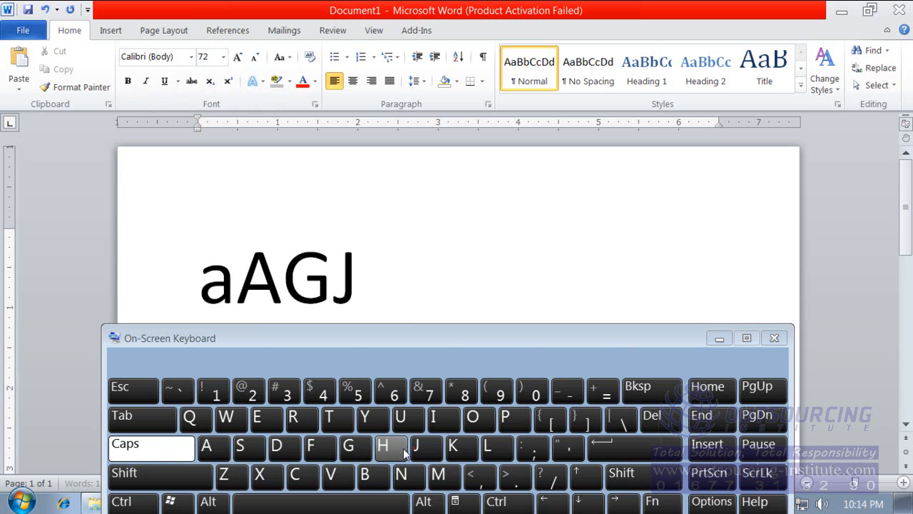
pyautogui.click(383, 446)
pyautogui.click(364, 475)
pyautogui.click(349, 445)
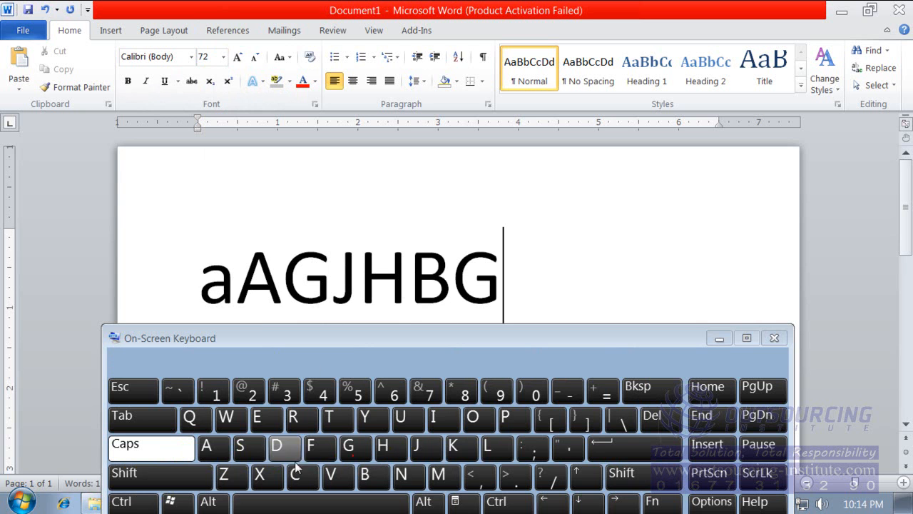
pyautogui.click(167, 446)
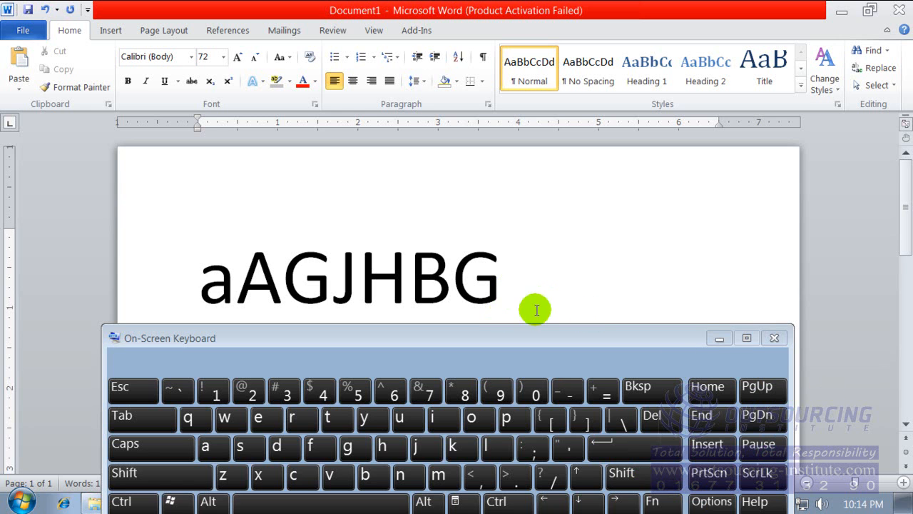
# Step: Move the insertion point up, down, right and left around the 72-point text using the On-Screen Keyboard
pyautogui.scroll(-5, 536, 304)
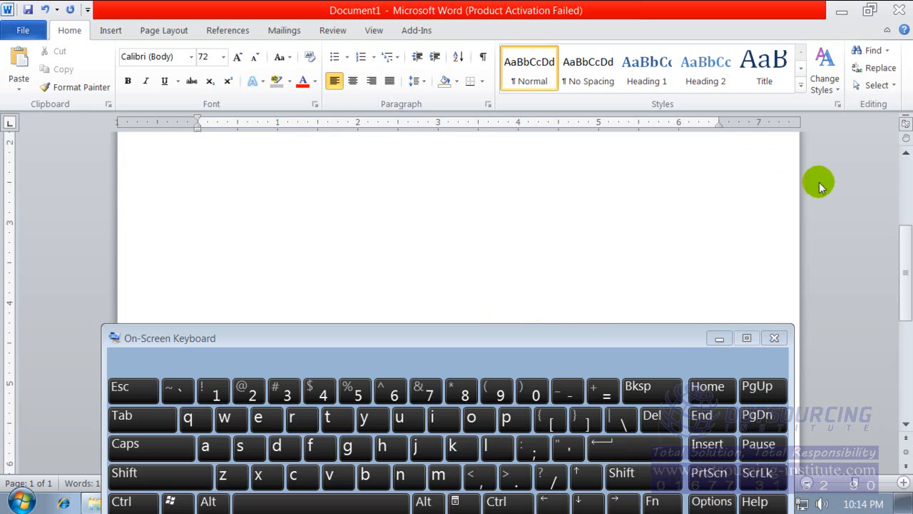
pyautogui.moveTo(905, 249); pyautogui.dragTo(902, 199)
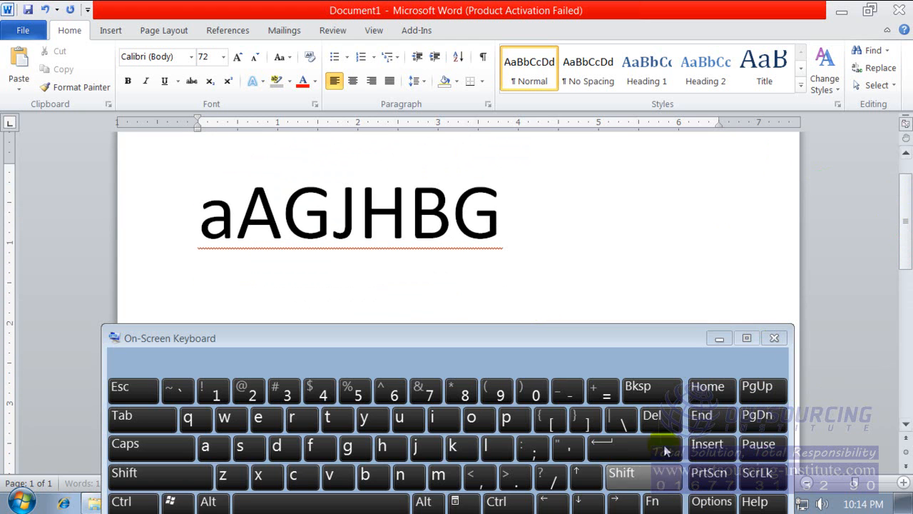
pyautogui.click(579, 474)
pyautogui.click(590, 501)
pyautogui.click(589, 502)
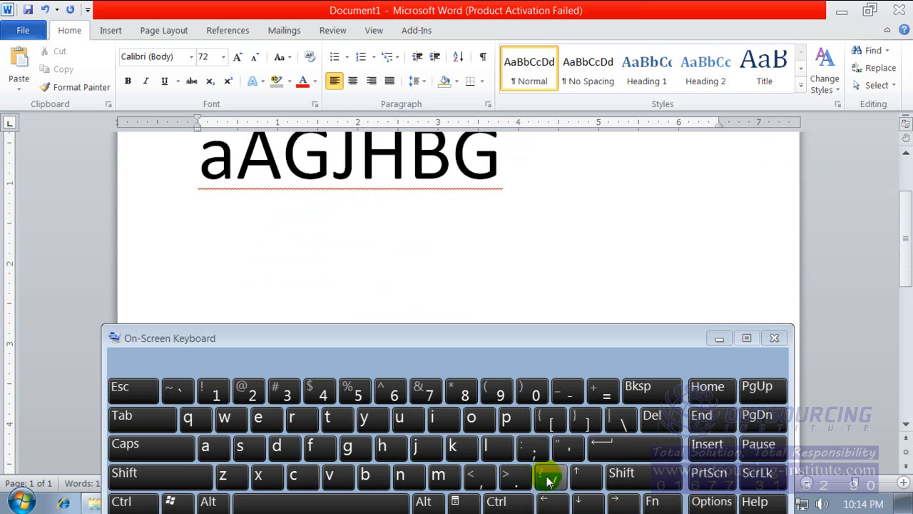
pyautogui.click(580, 474)
pyautogui.click(621, 505)
pyautogui.click(559, 506)
pyautogui.click(559, 505)
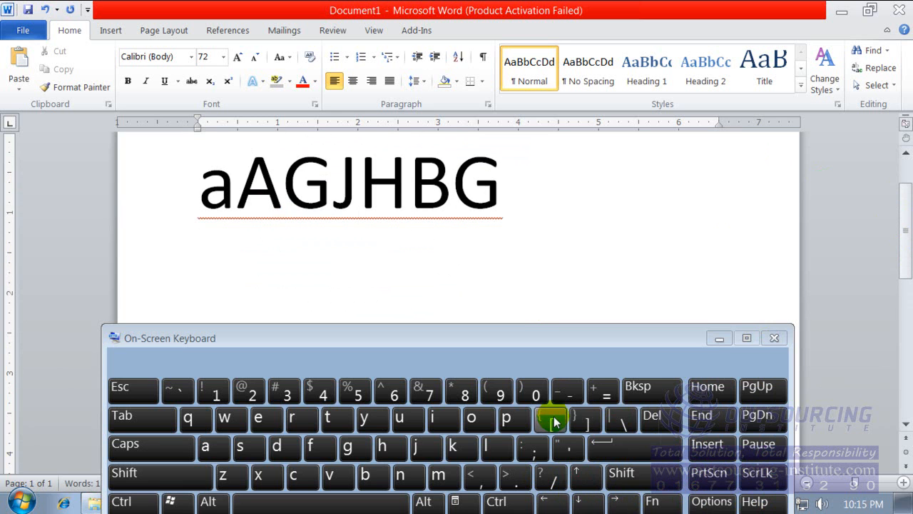
pyautogui.moveTo(909, 204); pyautogui.dragTo(909, 179)
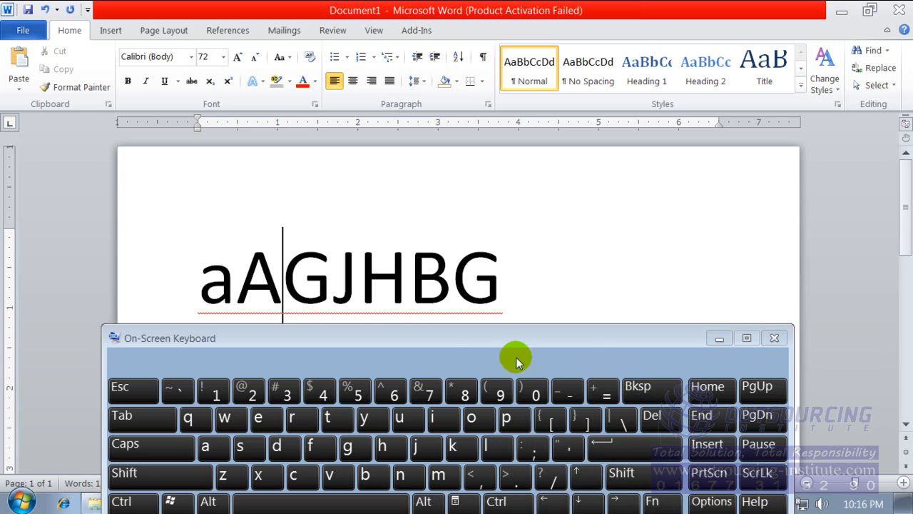
# Step: Close the On-Screen Keyboard and place the insertion point at the end of "aAGJHBG"
pyautogui.moveTo(262, 338); pyautogui.dragTo(253, 286)
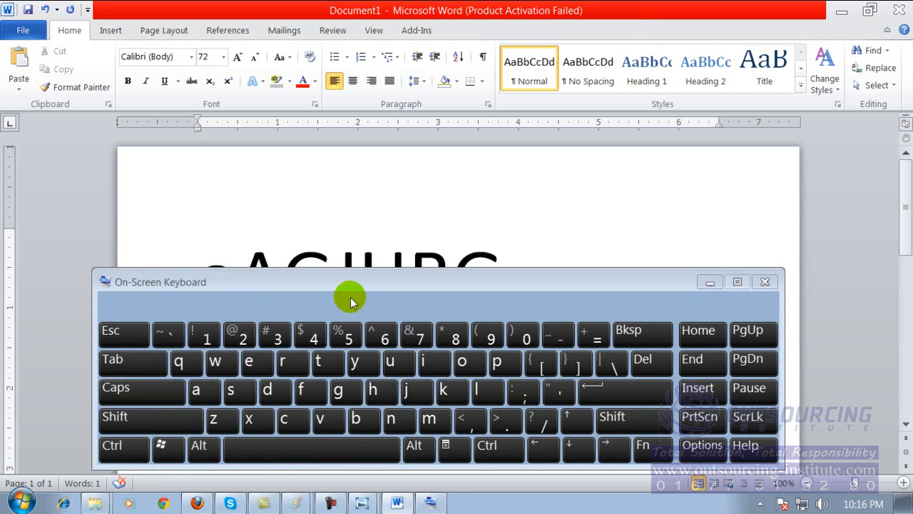
pyautogui.click(764, 284)
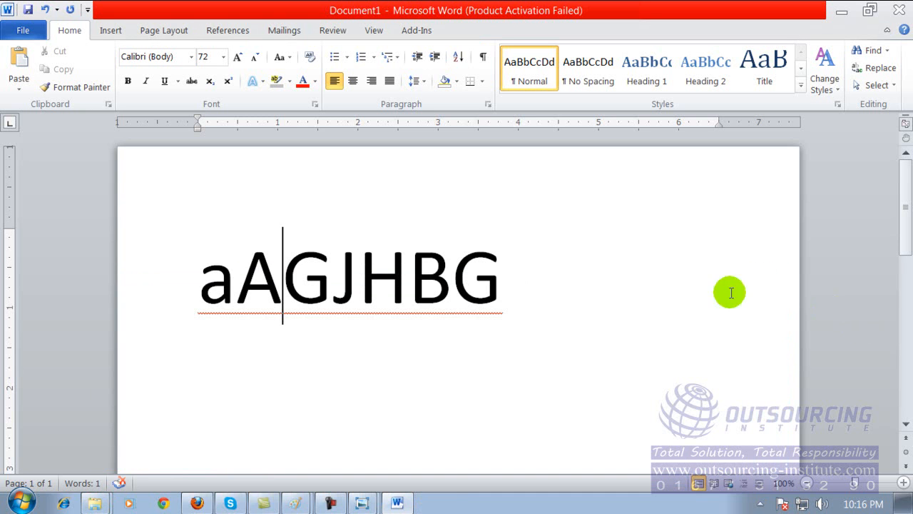
pyautogui.click(565, 278)
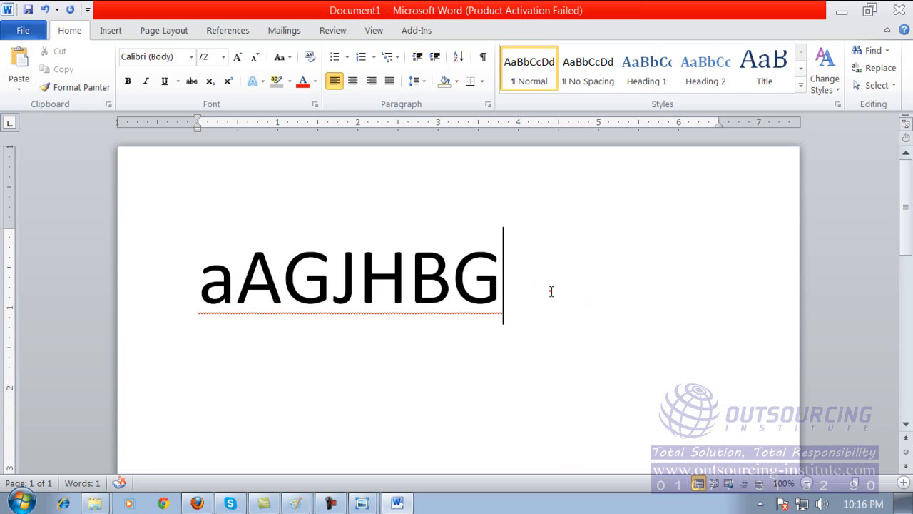
pyautogui.click(471, 214)
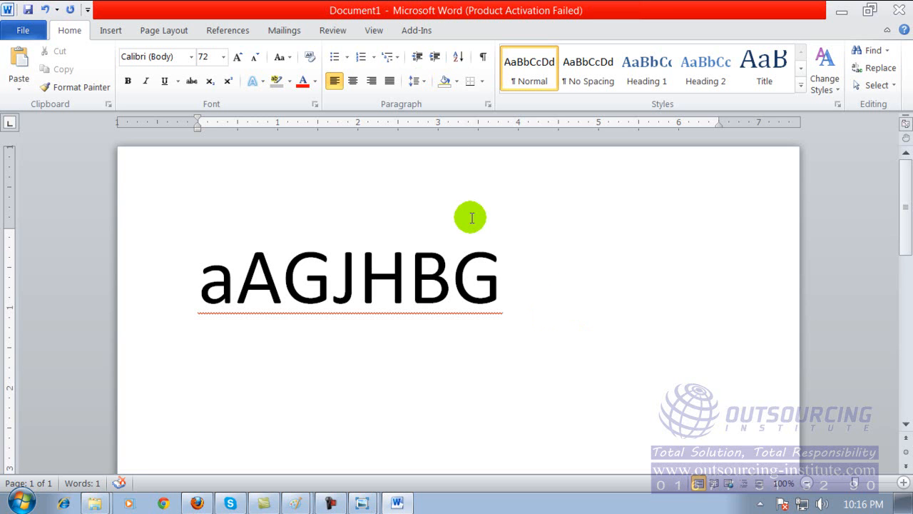
# Step: Open Word Help, look through its topic list, close it and open it once more
pyautogui.press('F1')
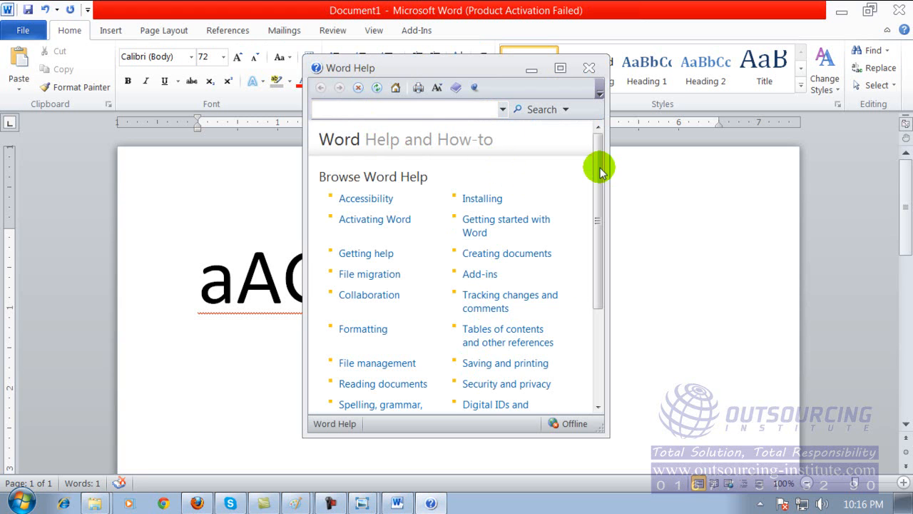
pyautogui.moveTo(597, 167); pyautogui.dragTo(599, 235)
pyautogui.click(597, 74)
pyautogui.click(592, 70)
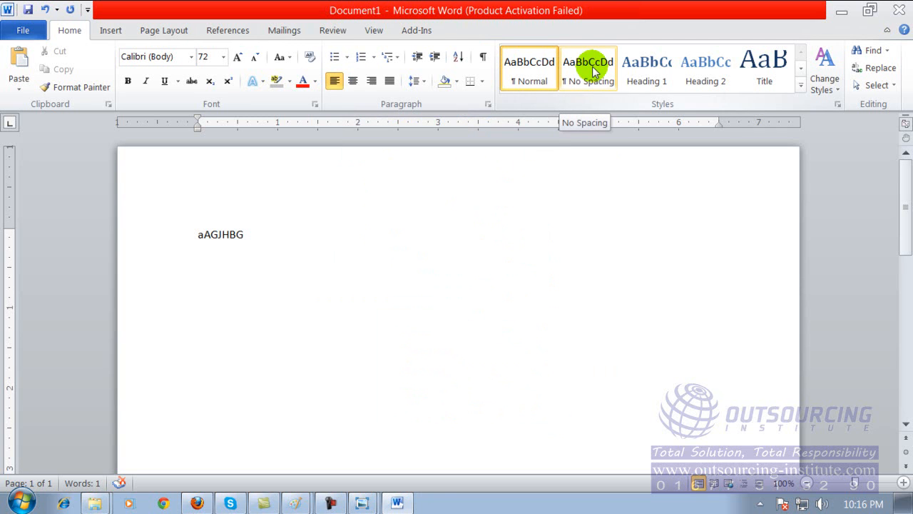
pyautogui.press('F1')
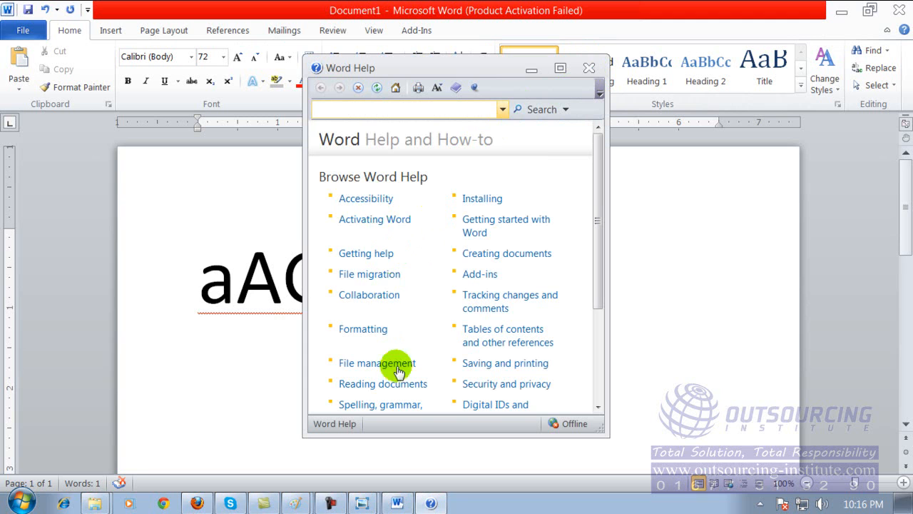
# Step: Close Word Help and delete all the characters of "aAGJHBG" so the page is empty
pyautogui.click(588, 69)
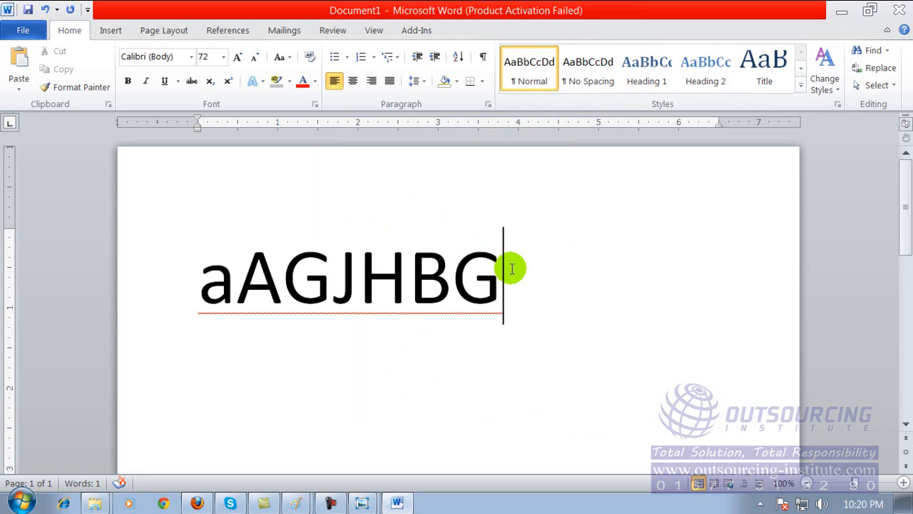
pyautogui.press('BackSpace')
pyautogui.press('BackSpace')
pyautogui.press('BackSpace')
pyautogui.press('BackSpace')
pyautogui.press('BackSpace')
pyautogui.press('BackSpace')
pyautogui.press('BackSpace')
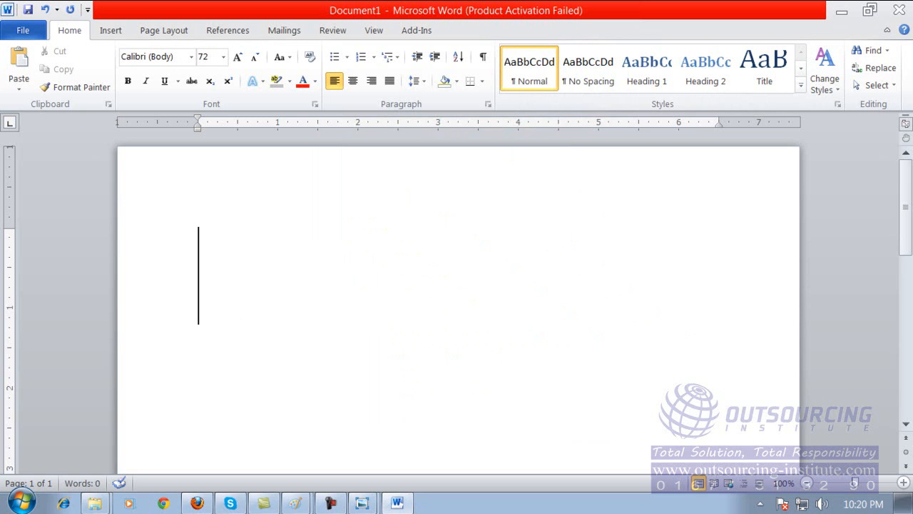
# Step: Write the sentence "Bangladsh is a small country" on the empty page
pyautogui.write('Banglad')
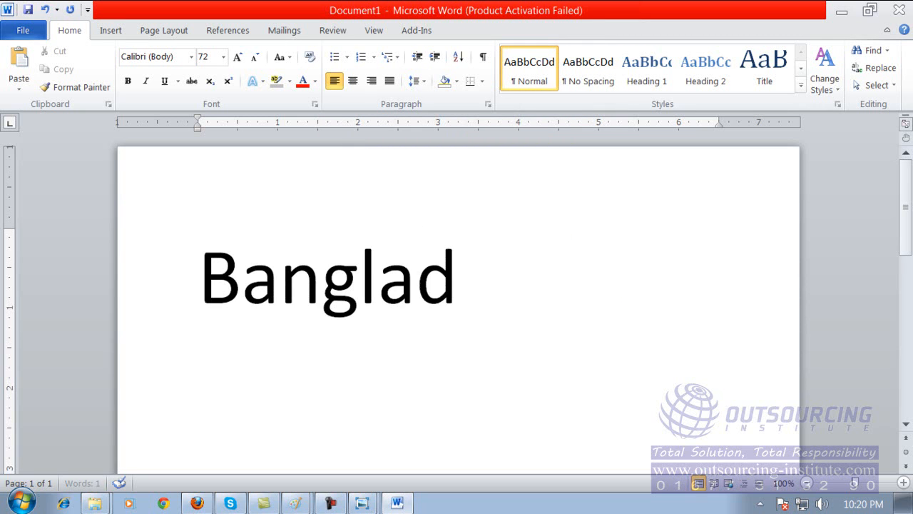
pyautogui.write('sh is a')
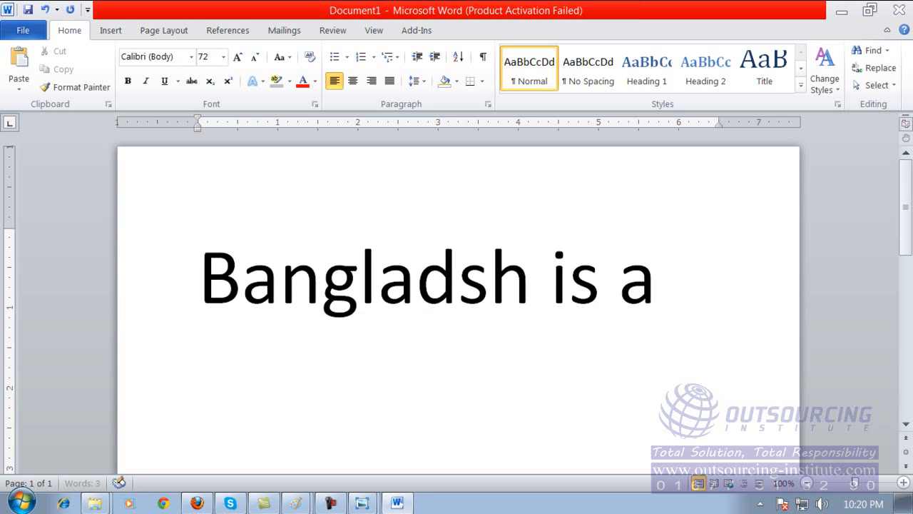
pyautogui.write(' small coun')
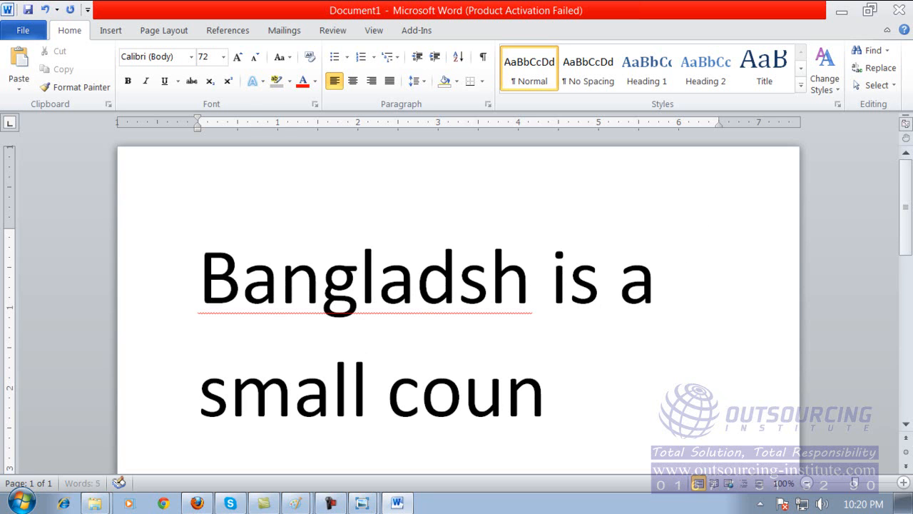
pyautogui.write('try')
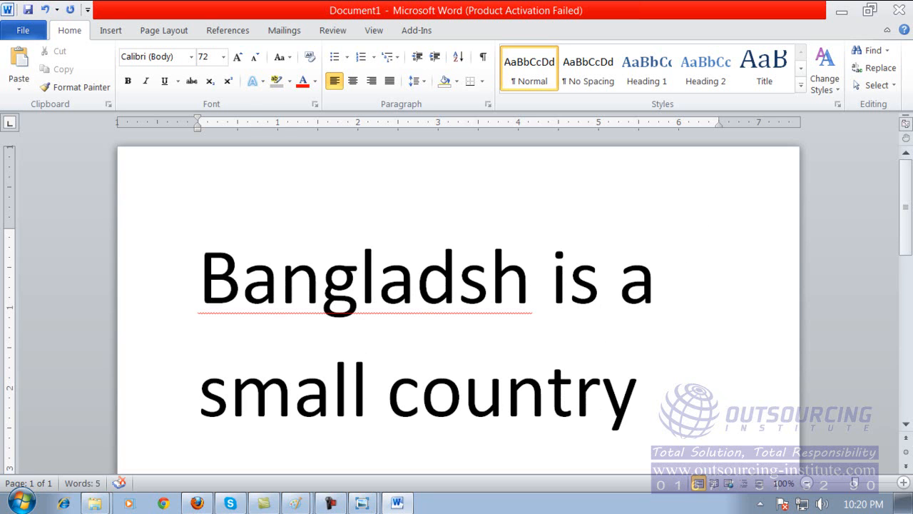
# Step: Select the whole sentence and play it aloud with Microsoft Translator
pyautogui.moveTo(440, 318)
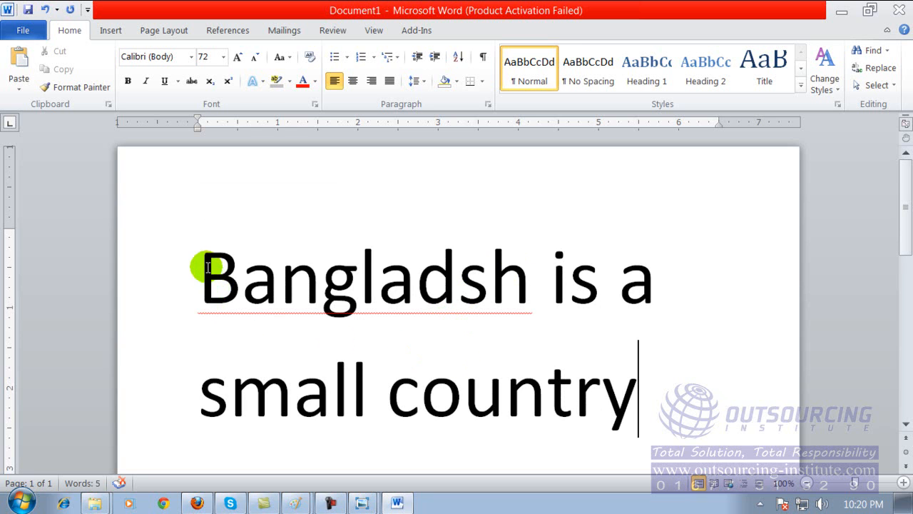
pyautogui.moveTo(206, 267); pyautogui.dragTo(575, 391)
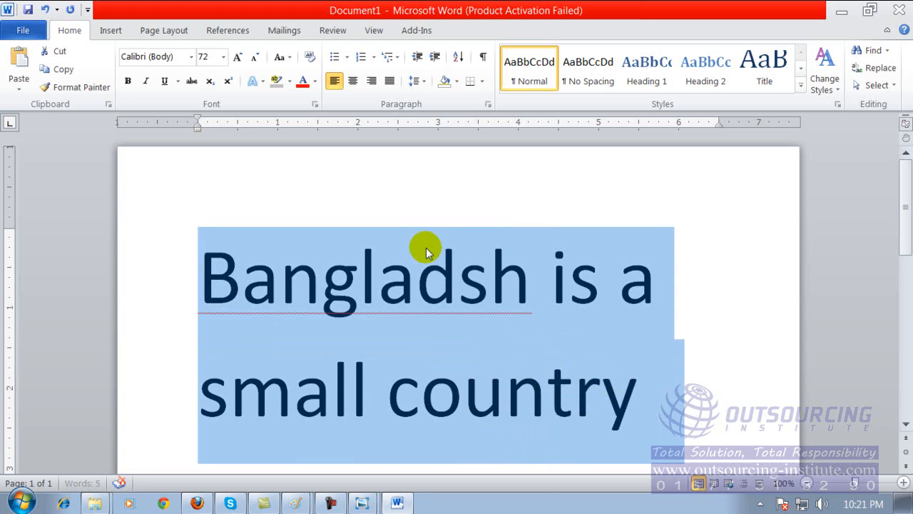
pyautogui.moveTo(547, 349)
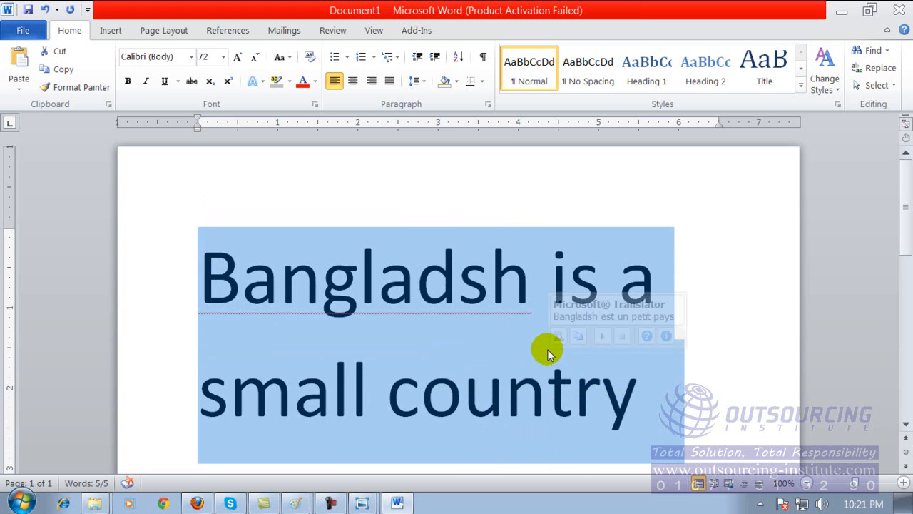
pyautogui.click(601, 337)
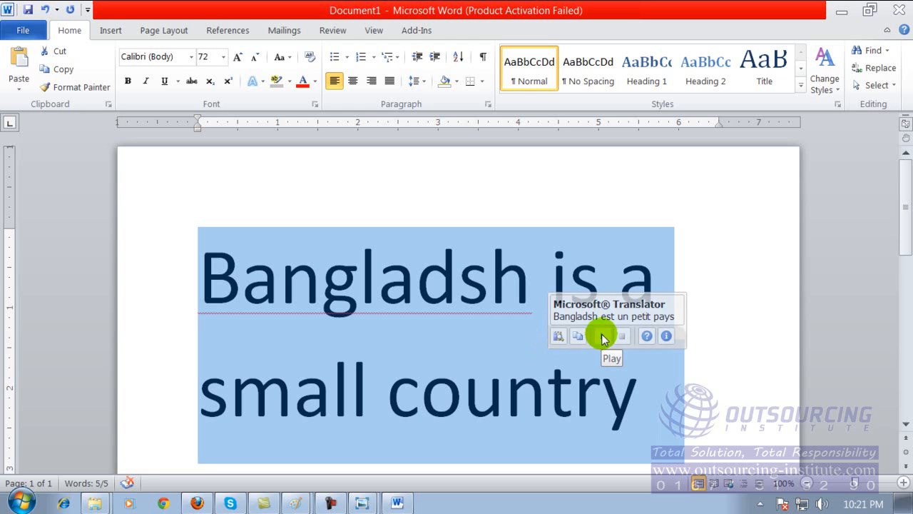
pyautogui.click(602, 335)
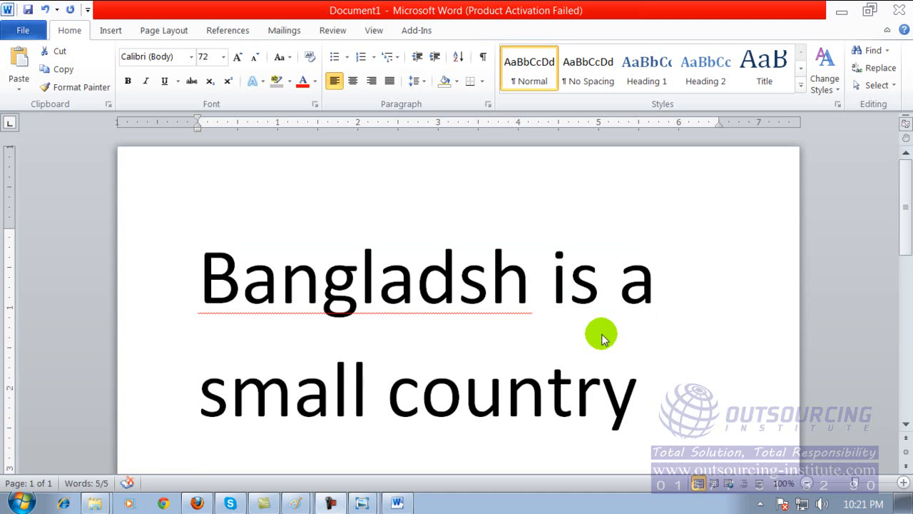
# Step: Clear the selection, reselect both lines of text and play them again with Microsoft Translator
pyautogui.tripleClick(207, 271)
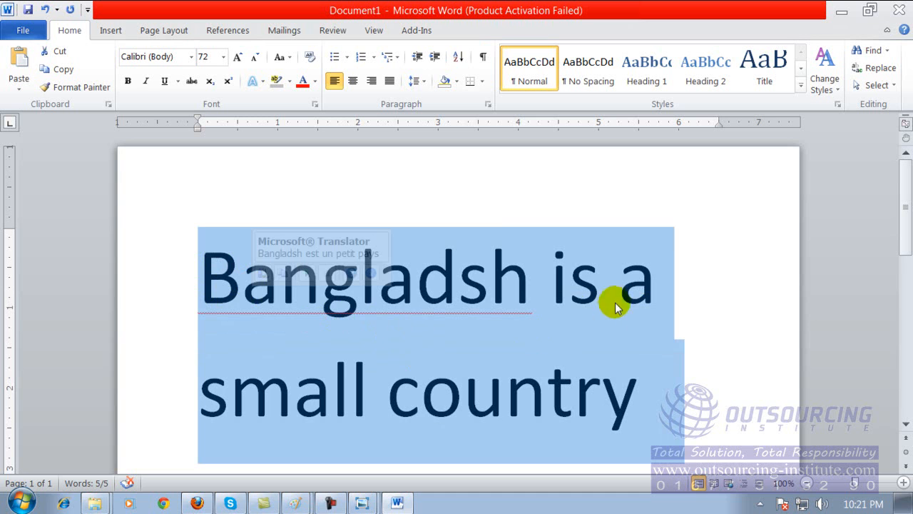
pyautogui.click(740, 291)
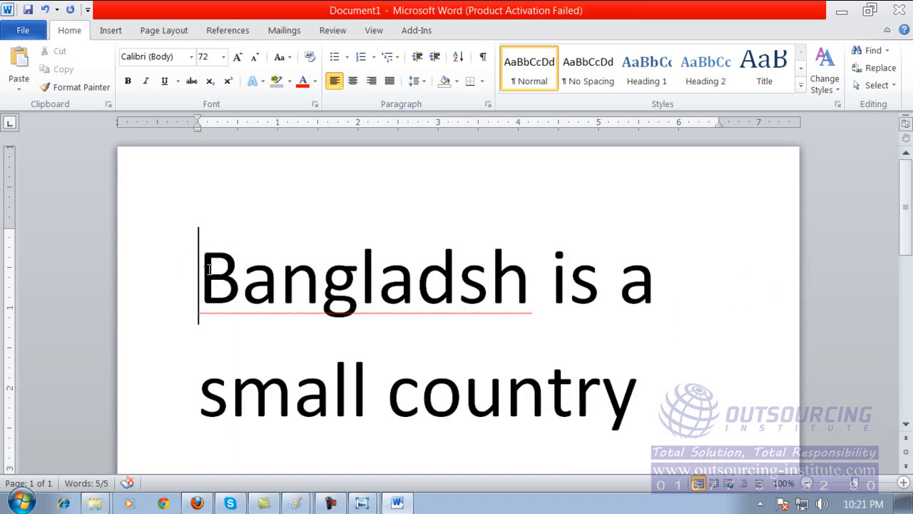
pyautogui.moveTo(197, 262); pyautogui.dragTo(610, 406)
pyautogui.moveTo(478, 334)
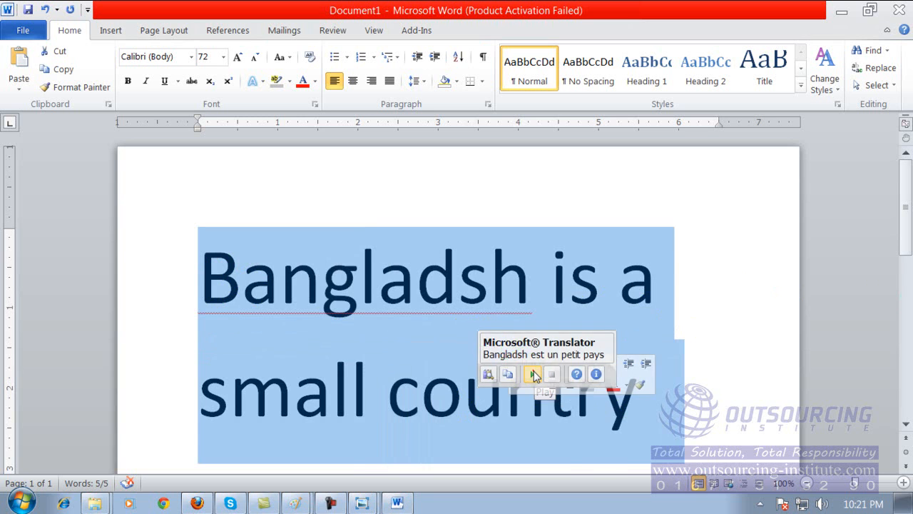
pyautogui.click(533, 373)
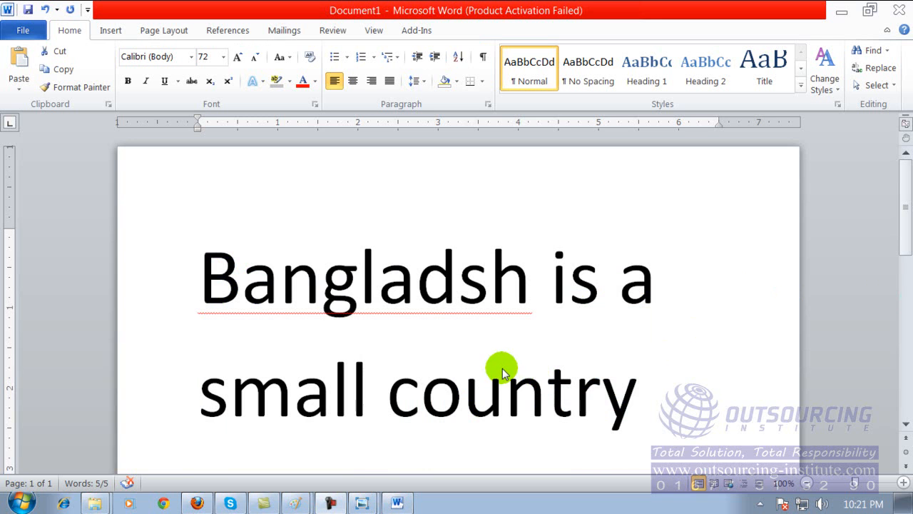
# Step: Select all the text, minimize and restore the document window, and clear the selection with the insertion point before "is"
pyautogui.hotkey('ctrl', 'a')
pyautogui.click(395, 505)
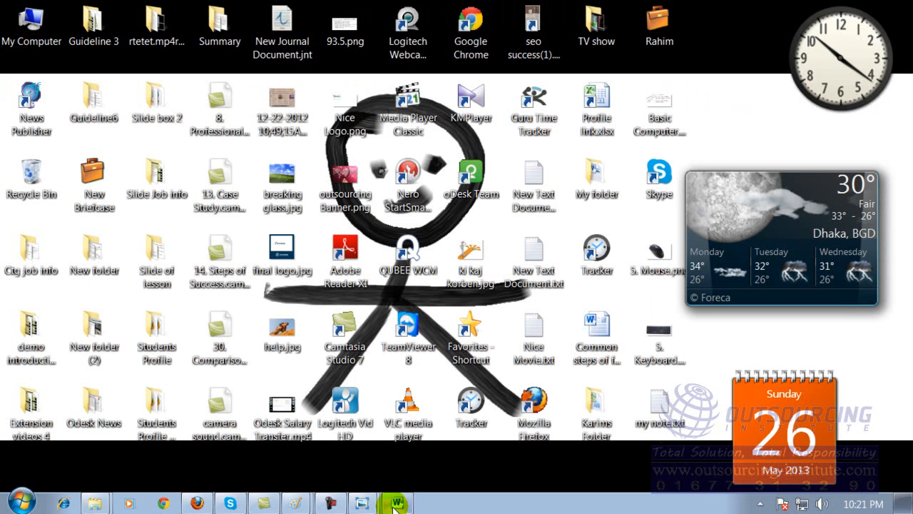
pyautogui.click(395, 505)
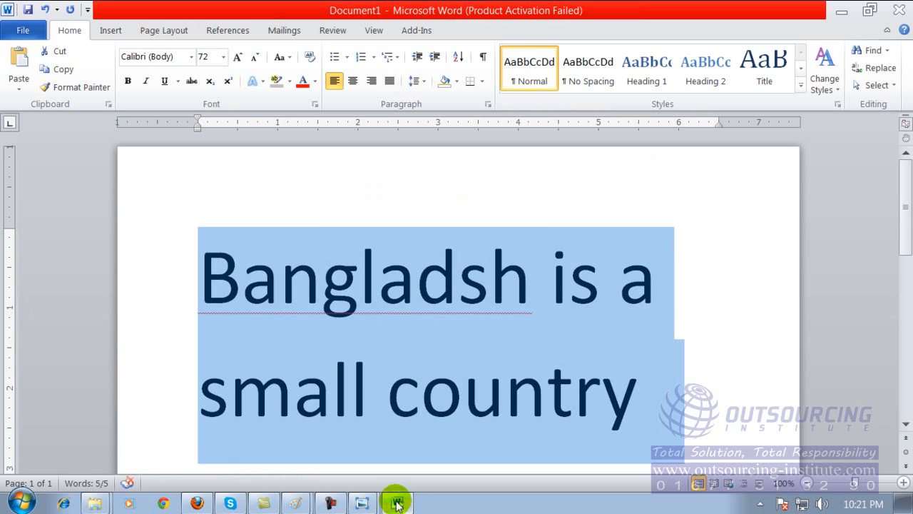
pyautogui.moveTo(545, 314)
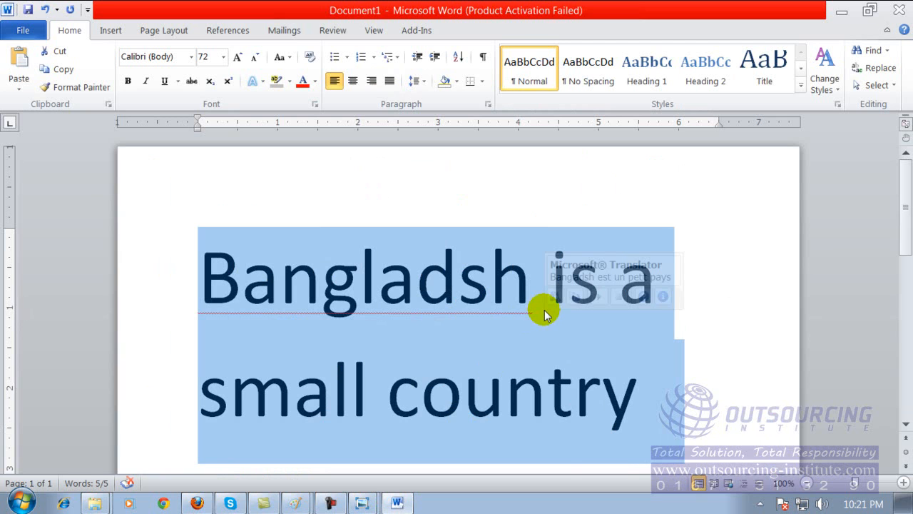
pyautogui.click(544, 310)
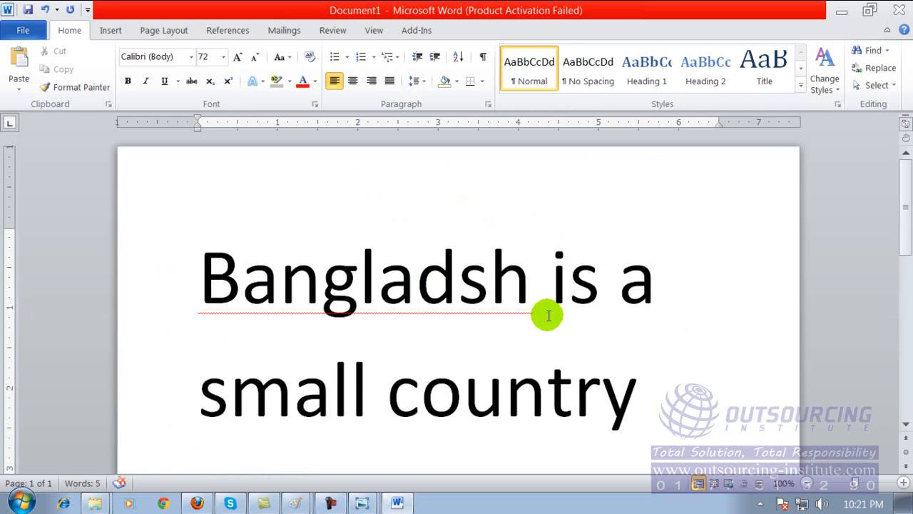
# Step: Look through the Quick Access Toolbar customization options and close the list without changing anything
pyautogui.moveTo(544, 311)
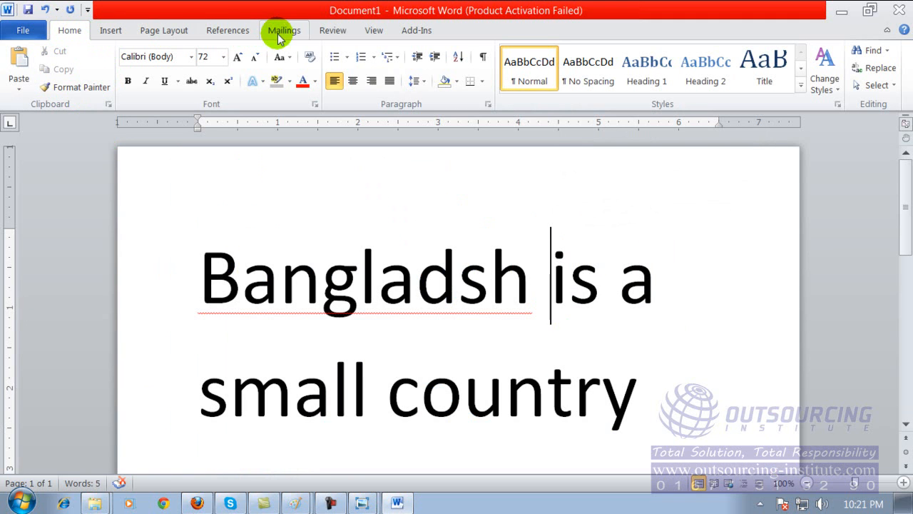
pyautogui.click(88, 11)
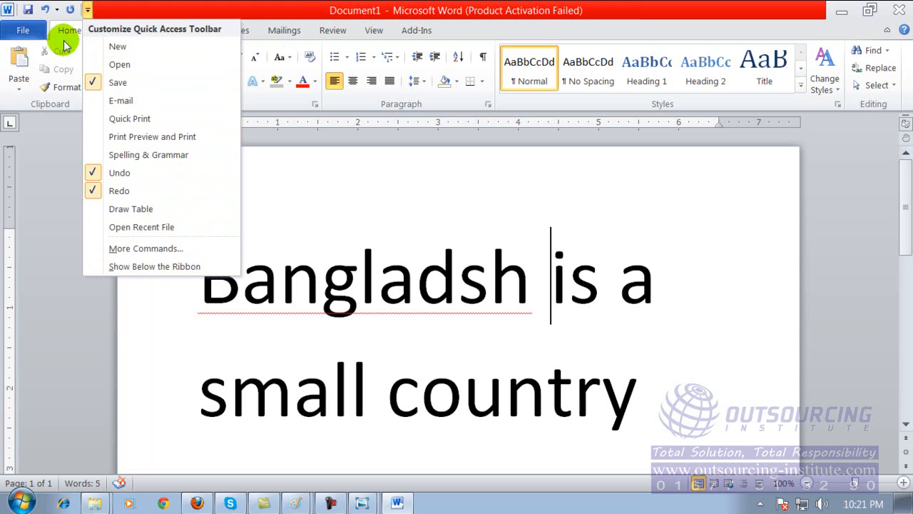
pyautogui.click(294, 203)
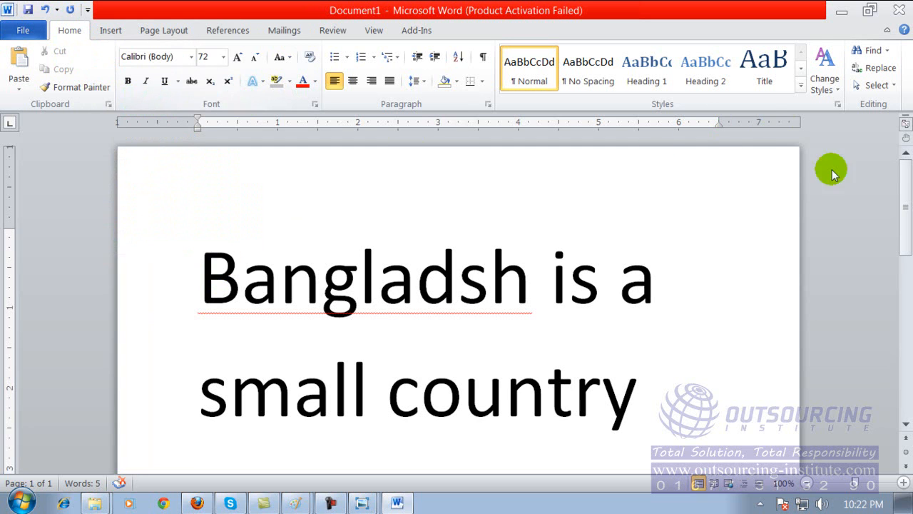
pyautogui.moveTo(906, 179); pyautogui.dragTo(898, 143)
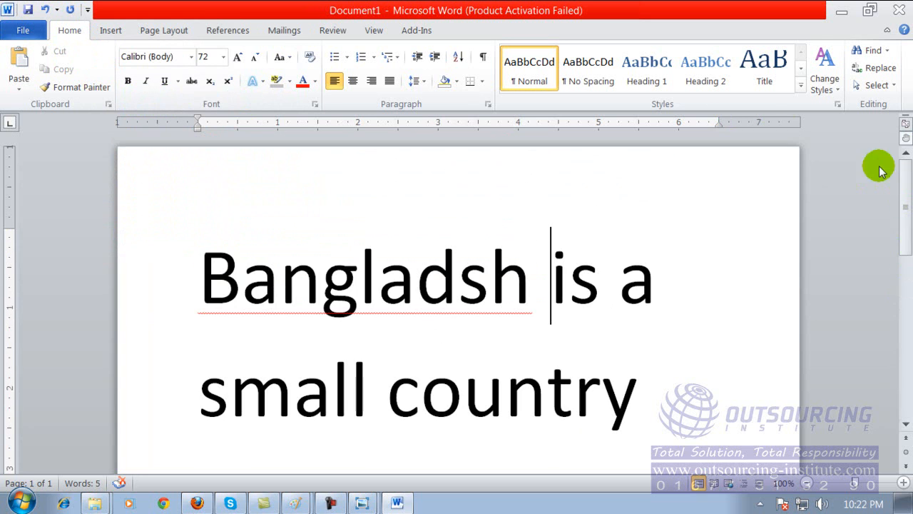
pyautogui.click(558, 303)
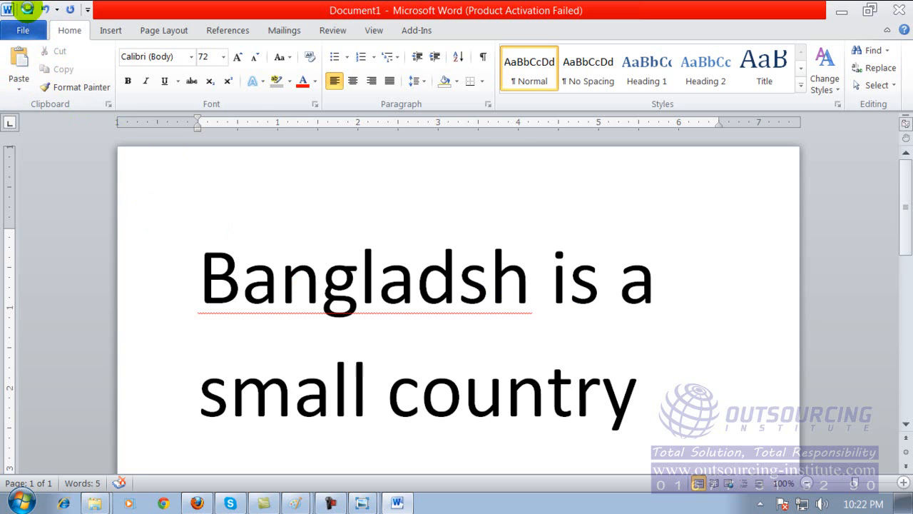
# Step: Start saving the document and enter "amar file" as its file name
pyautogui.click(27, 9)
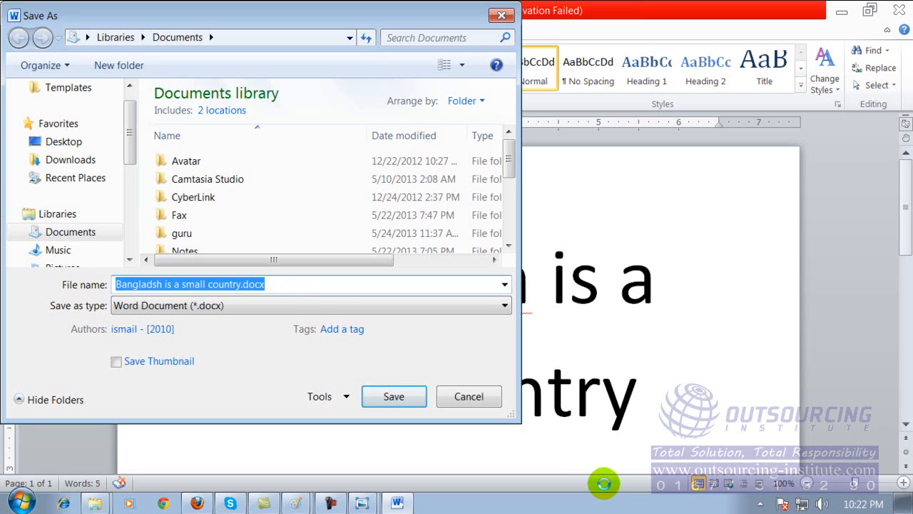
pyautogui.press('BackSpace')
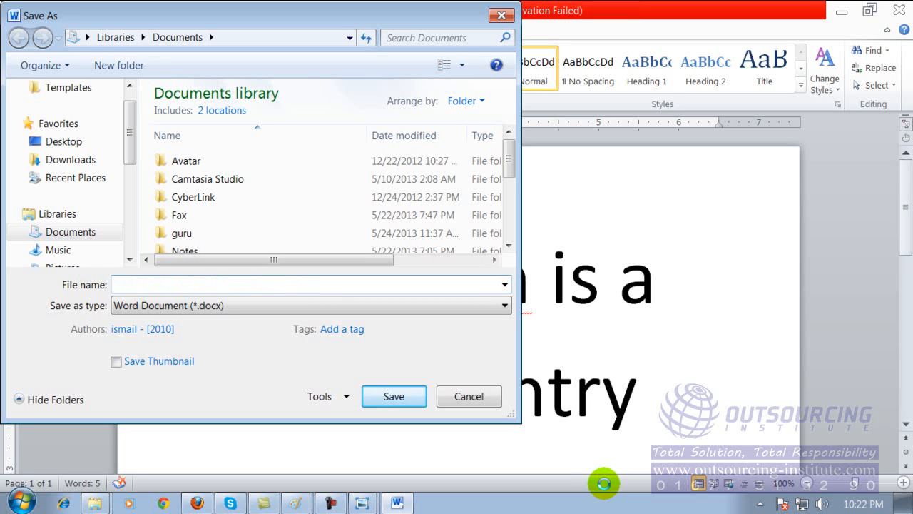
pyautogui.write('amar file')
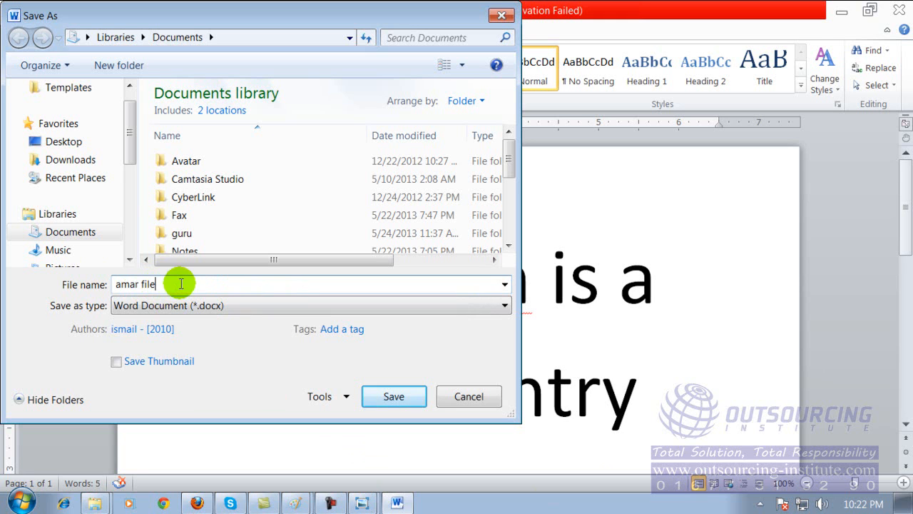
# Step: Replace the proposed file name with "bangladesh"
pyautogui.moveTo(181, 284); pyautogui.dragTo(82, 272)
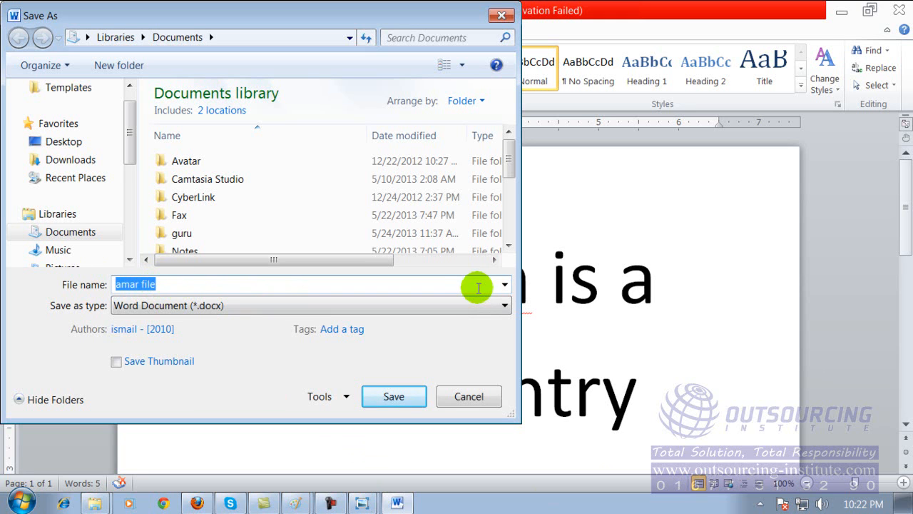
pyautogui.press('BackSpace')
pyautogui.write('ba')
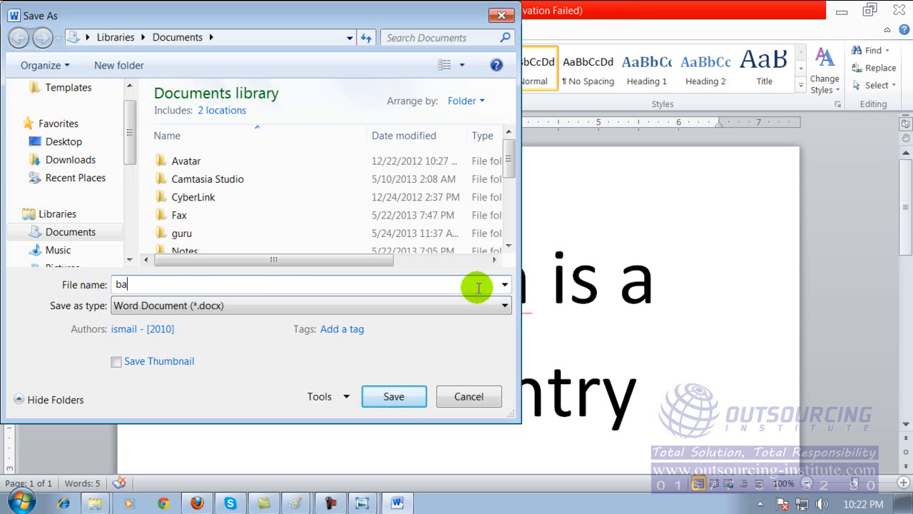
pyautogui.write('ngladesh')
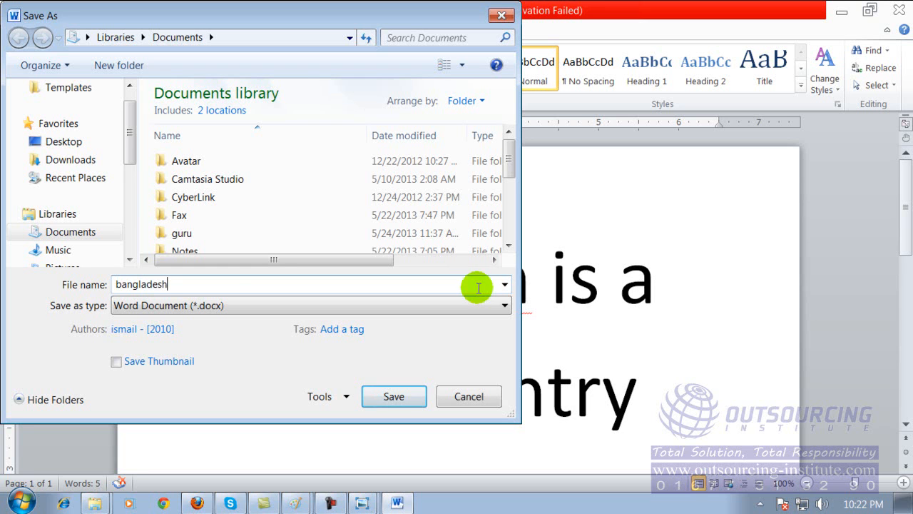
# Step: Browse the available folders and drives, choose Local Disk (G:) as the save location, and select the file name "bangladesh"
pyautogui.click(63, 142)
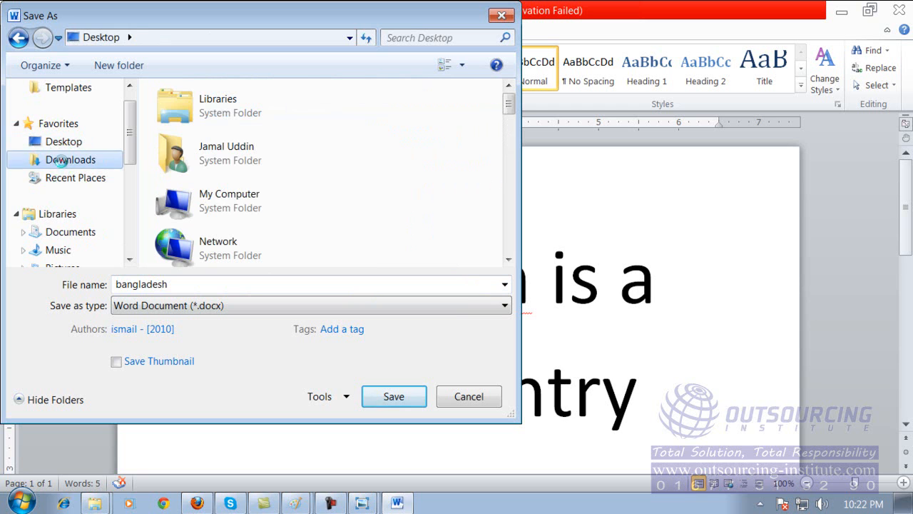
pyautogui.click(63, 162)
pyautogui.scroll(-2, 122, 182)
pyautogui.click(100, 249)
pyautogui.moveTo(127, 183); pyautogui.dragTo(129, 218)
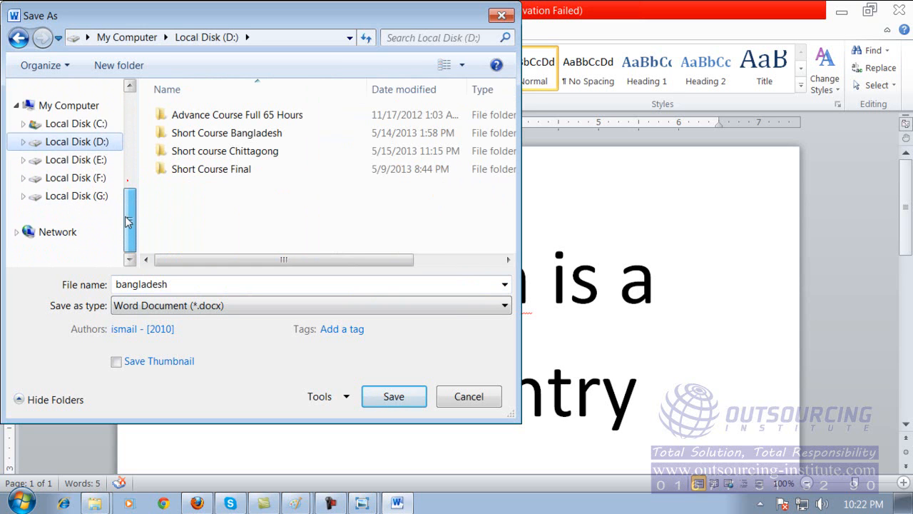
pyautogui.click(102, 197)
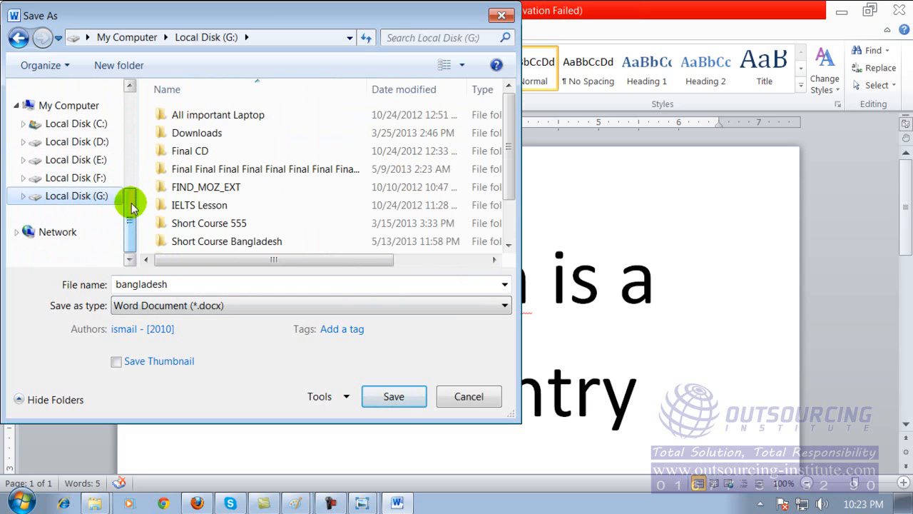
pyautogui.moveTo(509, 121)
pyautogui.mouseDown()
pyautogui.moveTo(510, 183)
pyautogui.moveTo(508, 125)
pyautogui.mouseUp()
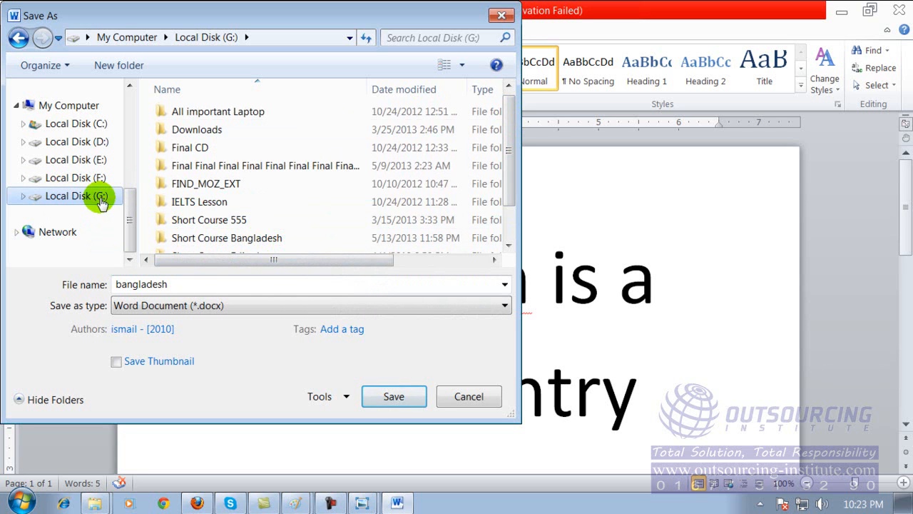
pyautogui.doubleClick(179, 285)
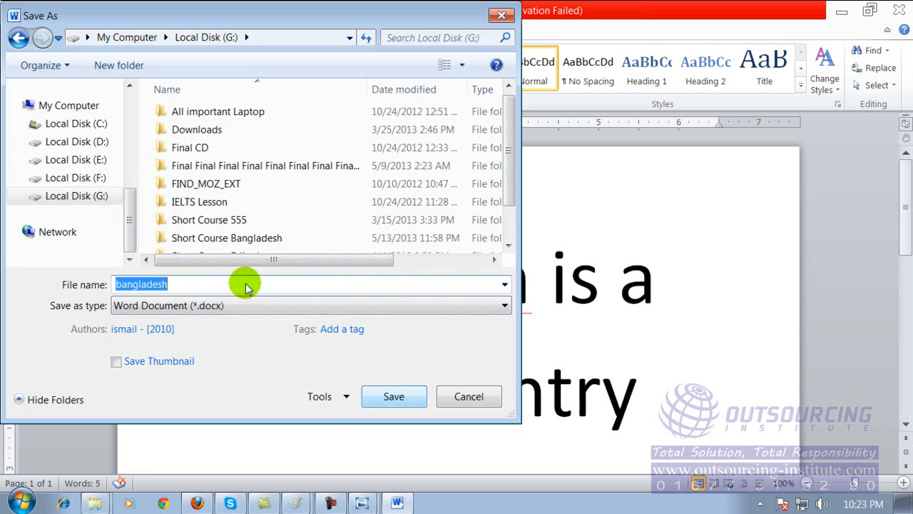
# Step: Save the document as "bangladesh" on Local Disk (G:) and close it
pyautogui.click(173, 286)
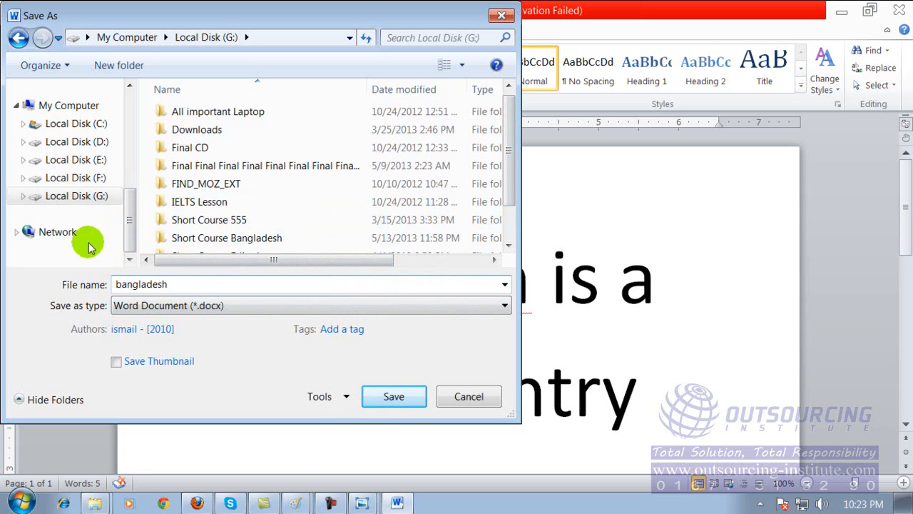
pyautogui.click(80, 202)
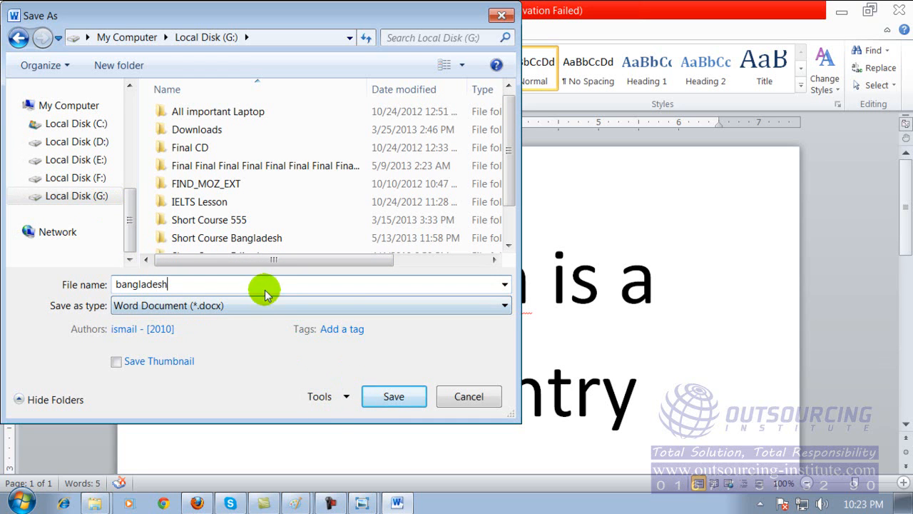
pyautogui.click(380, 398)
pyautogui.click(379, 398)
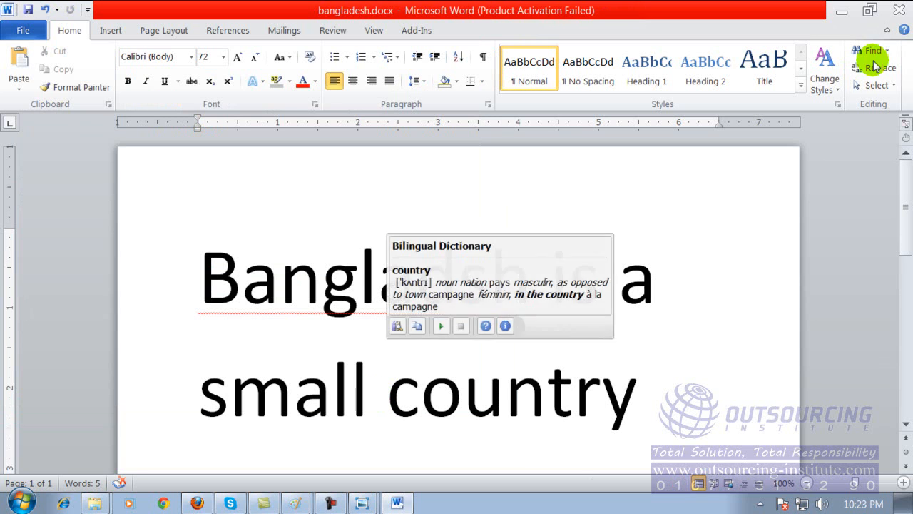
pyautogui.click(900, 10)
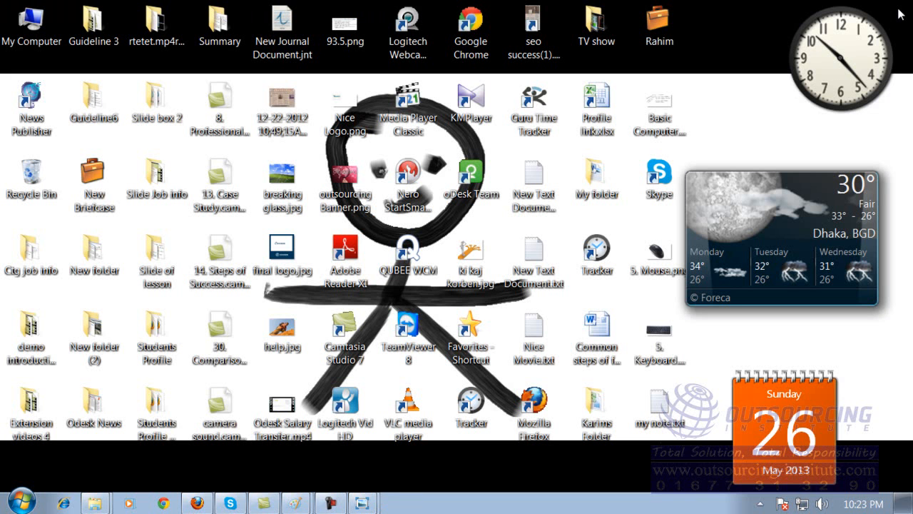
# Step: Browse My Computer to Local Disk (G:), find bangladesh.docx, and open it in Word
pyautogui.doubleClick(37, 27)
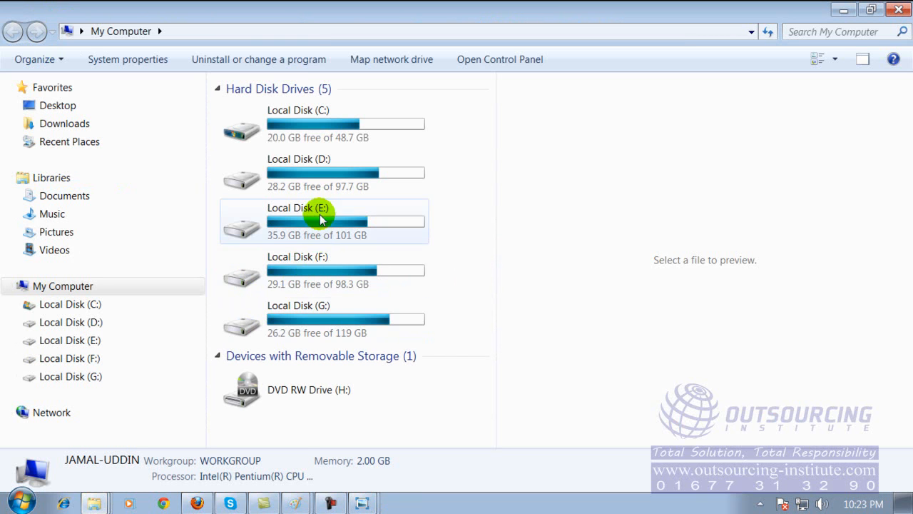
pyautogui.doubleClick(326, 312)
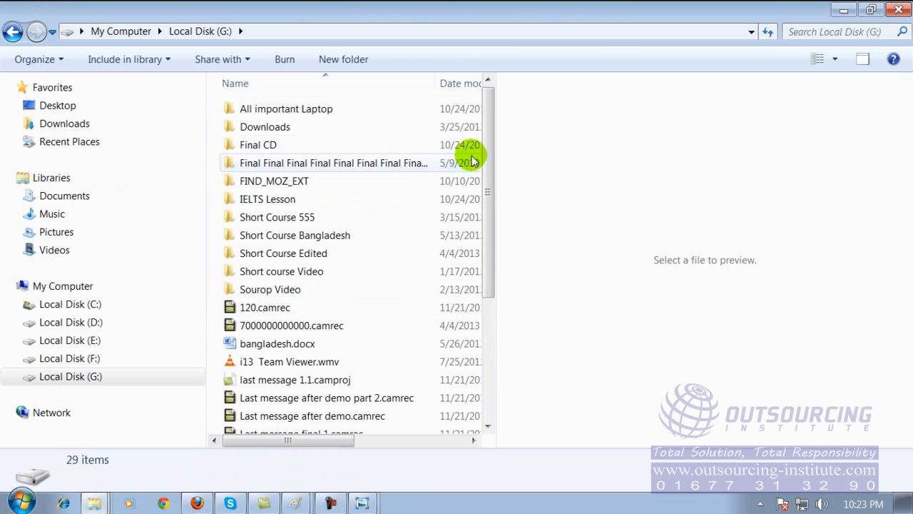
pyautogui.moveTo(483, 139); pyautogui.dragTo(483, 295)
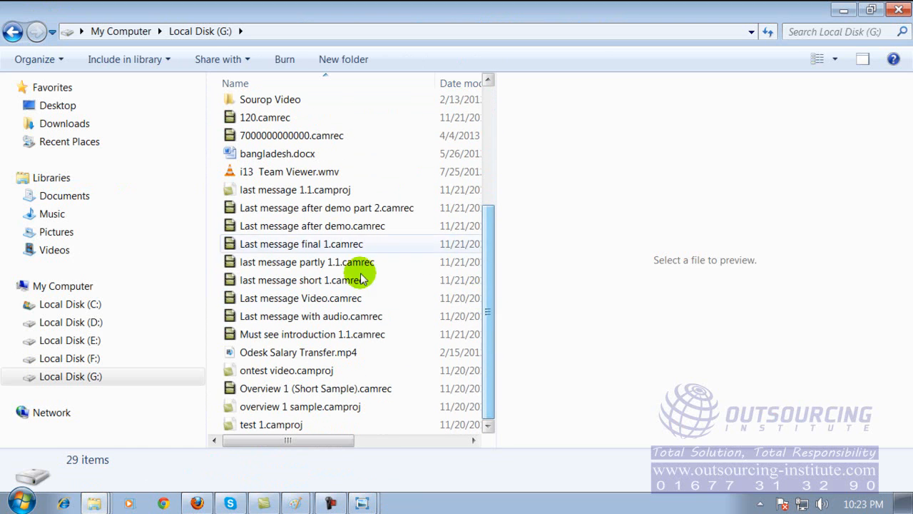
pyautogui.click(259, 154)
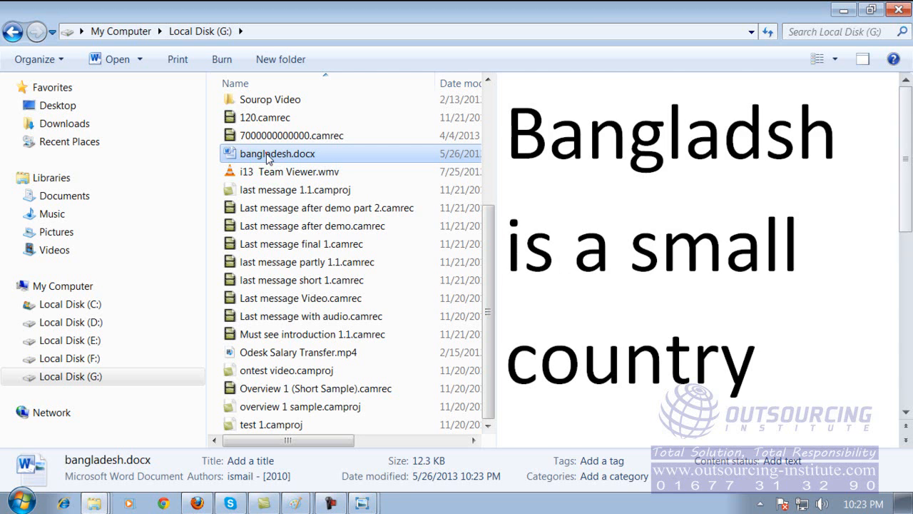
pyautogui.doubleClick(266, 153)
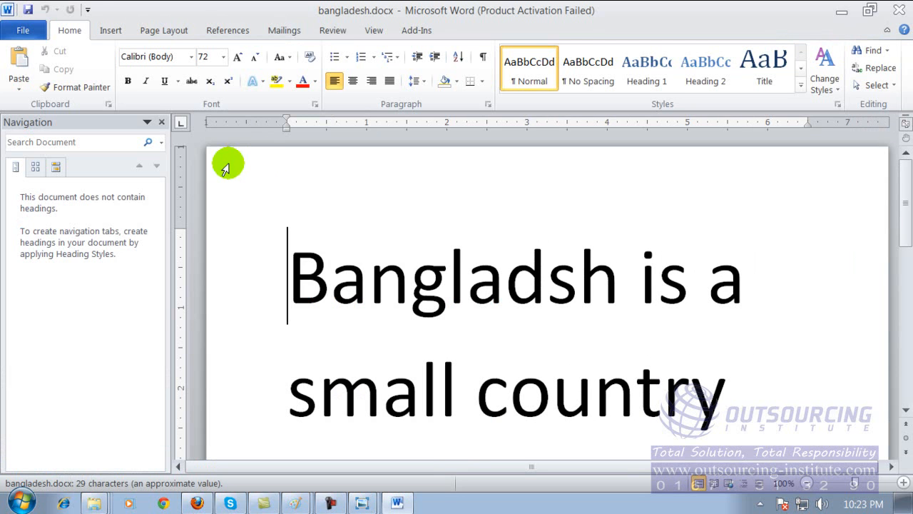
# Step: Close bangladesh.docx, dismiss the Office activation wizard, and close the Word and Local Disk (G:) windows
pyautogui.click(898, 9)
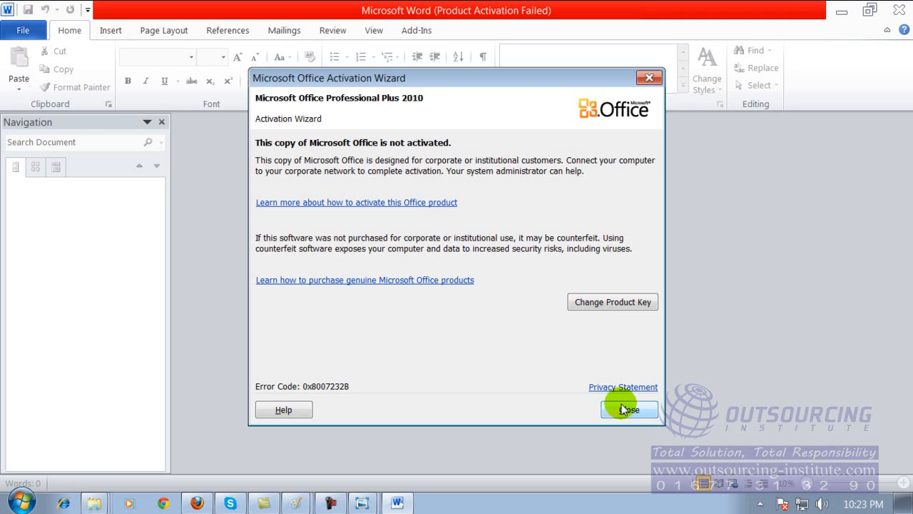
pyautogui.click(622, 408)
pyautogui.click(623, 407)
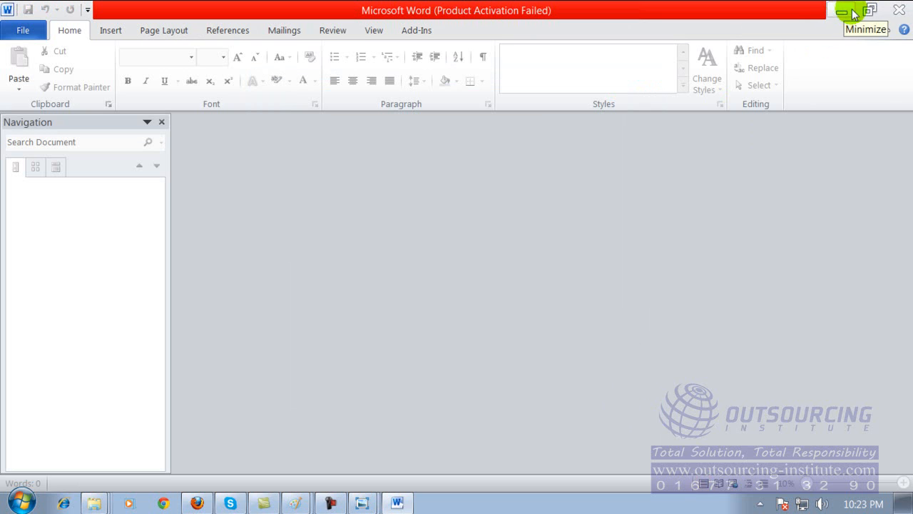
pyautogui.click(900, 10)
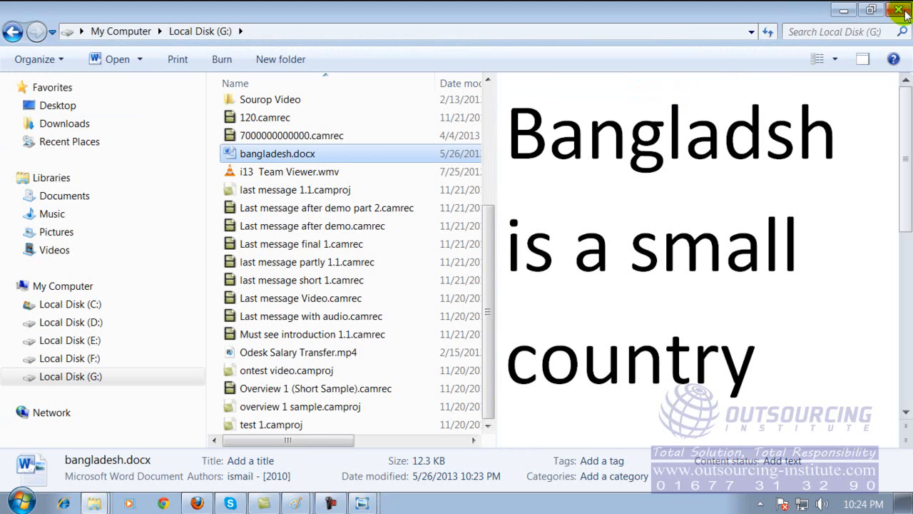
pyautogui.click(900, 9)
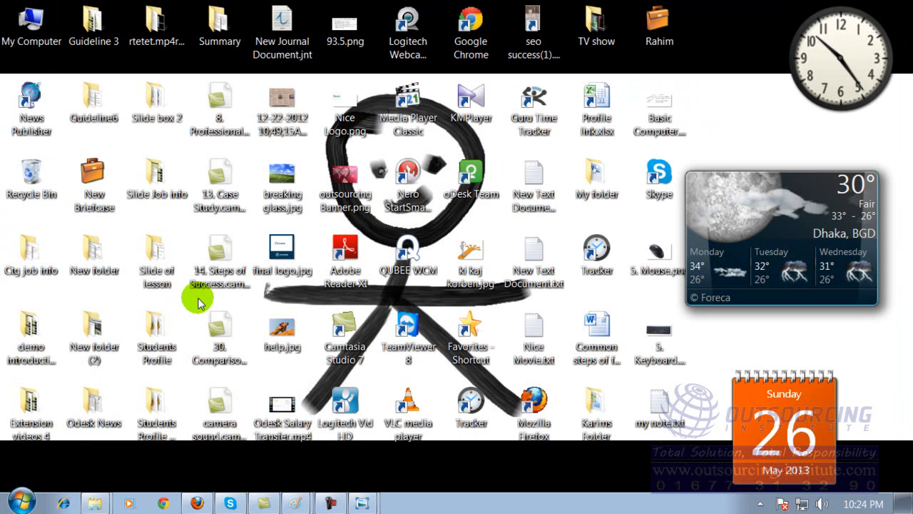
# Step: Launch Microsoft Word 2010 and enter "Asdfsdf dfggsdfg sdfgsdg" in a new blank document
pyautogui.click(21, 503)
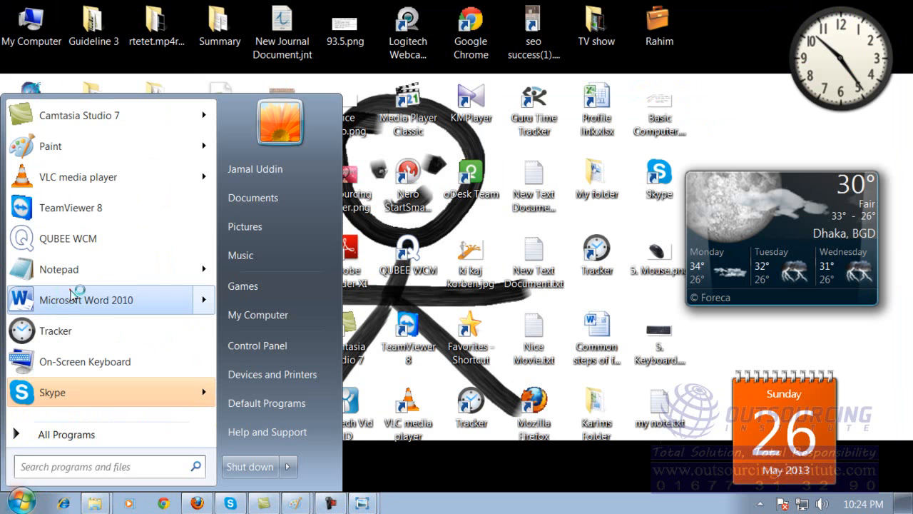
pyautogui.click(72, 298)
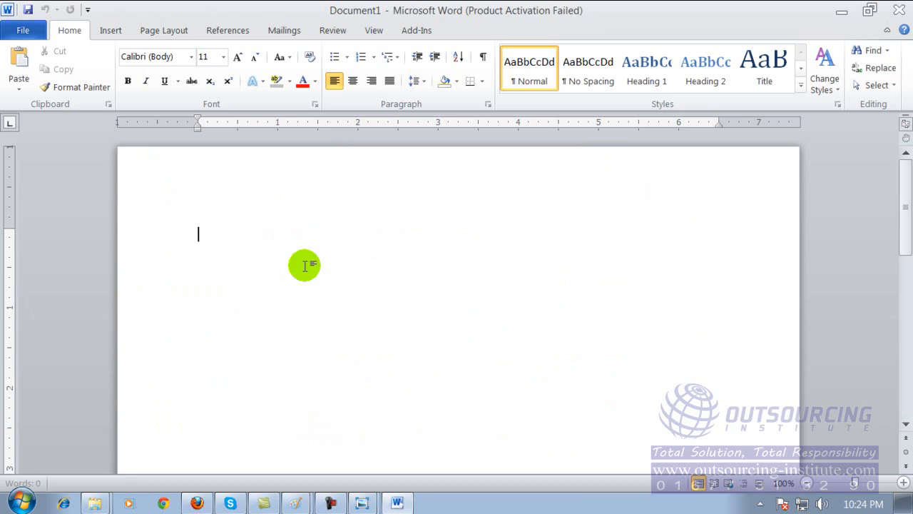
pyautogui.write('asdfsdf')
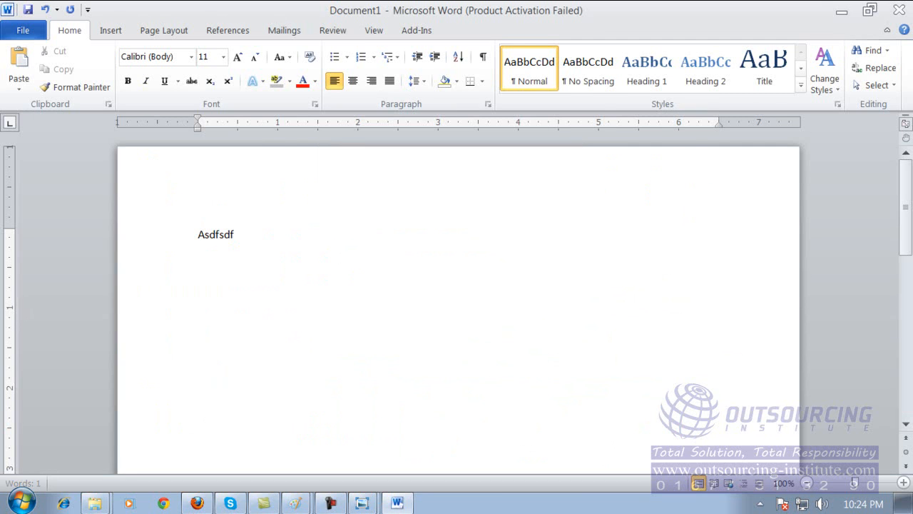
pyautogui.click(614, 407)
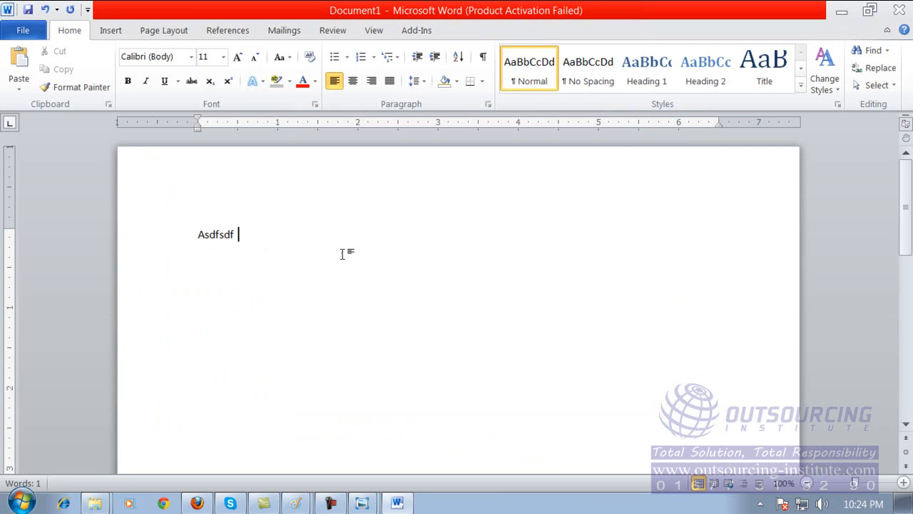
pyautogui.write('dfggsdfg sdfgsdg')
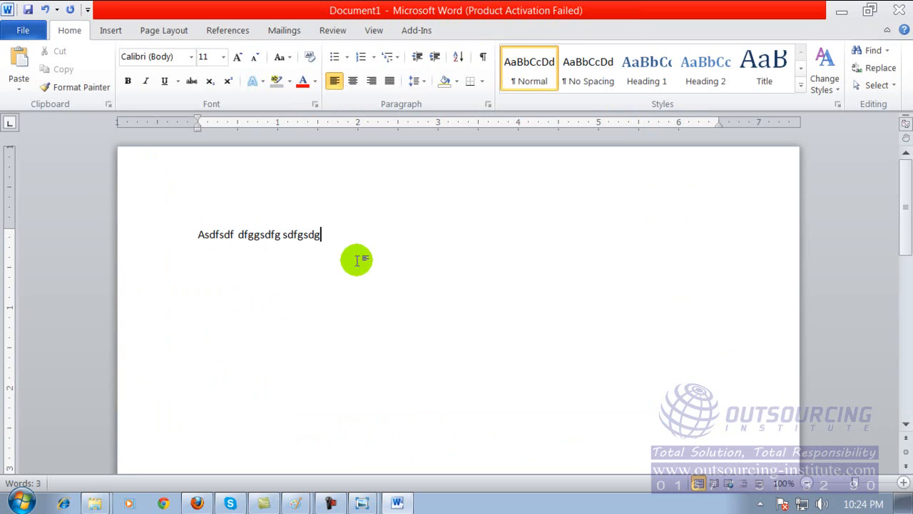
# Step: Save the document to Local Disk (E:) under the name "asldkfjas;ldkfj a;sldfk" and close Word
pyautogui.click(29, 16)
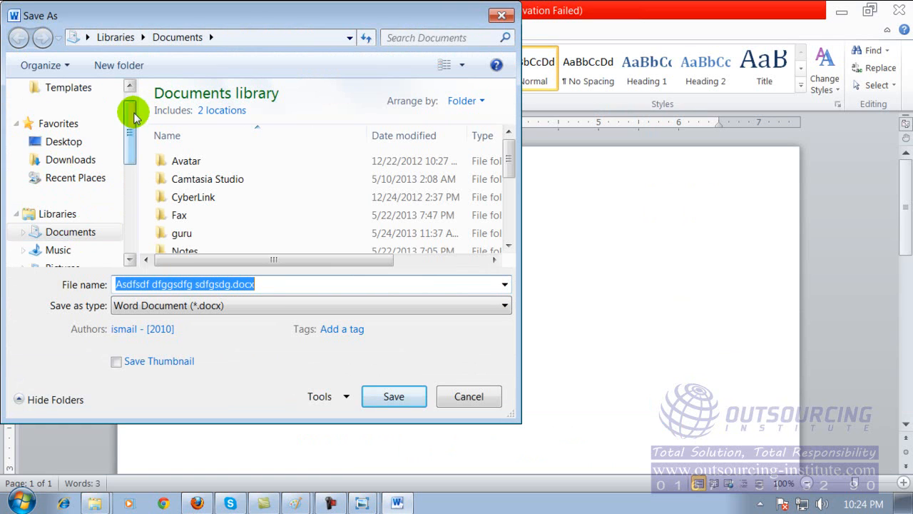
pyautogui.moveTo(133, 119); pyautogui.dragTo(134, 178)
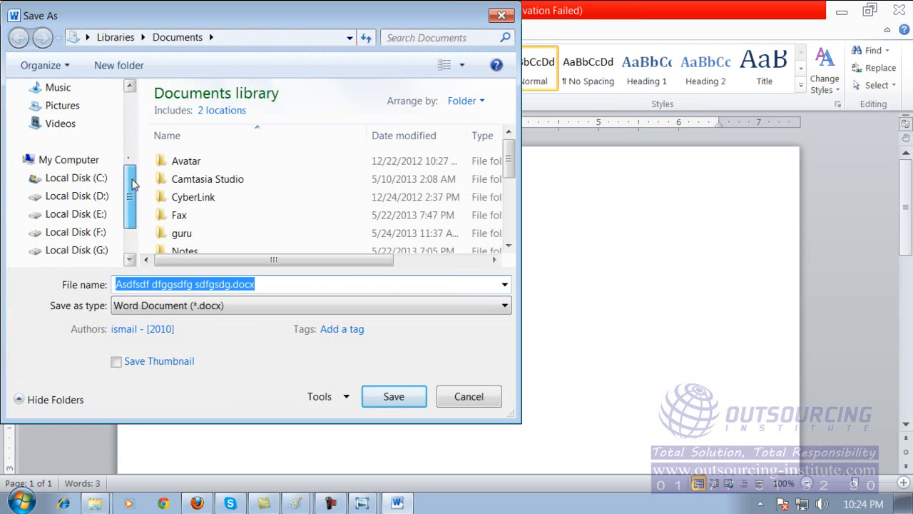
pyautogui.click(99, 214)
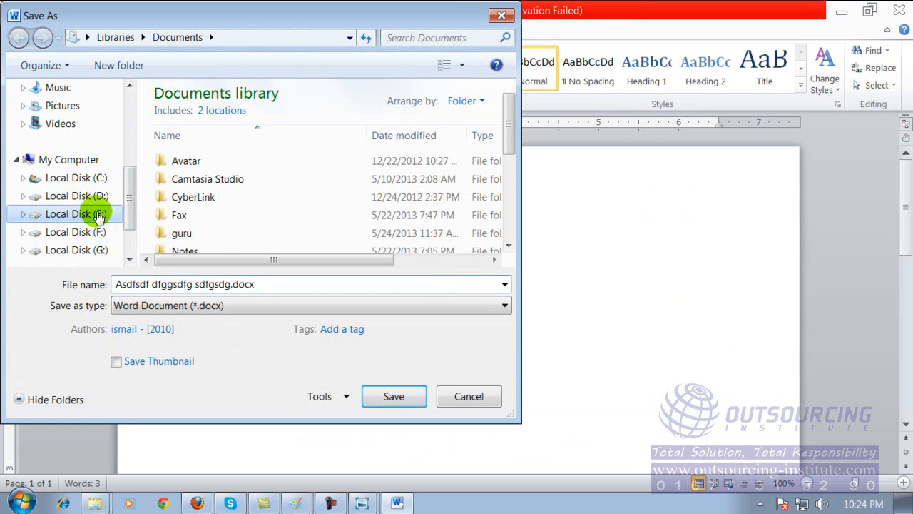
pyautogui.click(247, 285)
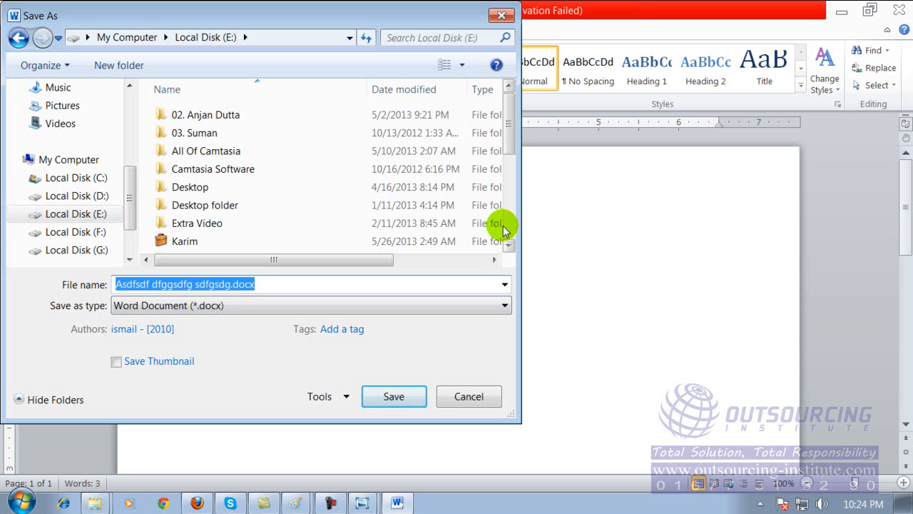
pyautogui.write('asldkfjas;ldkfj a;sldfk')
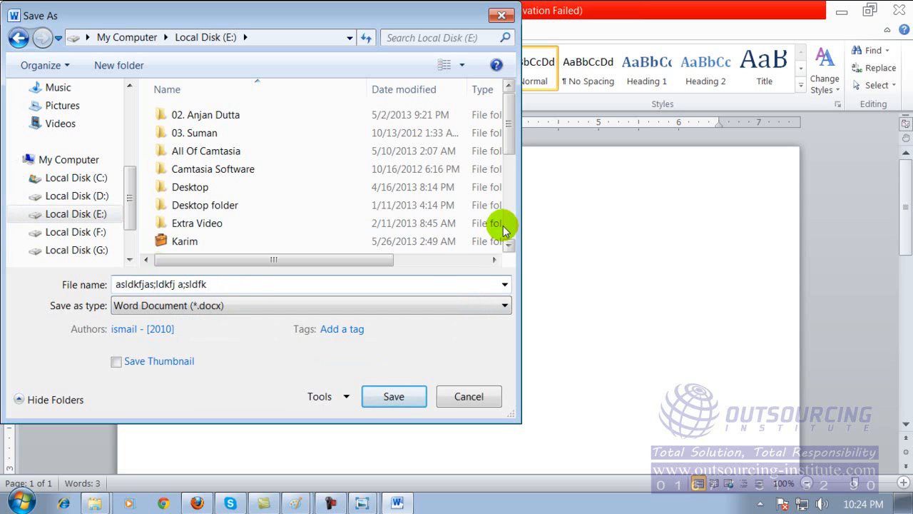
pyautogui.click(392, 399)
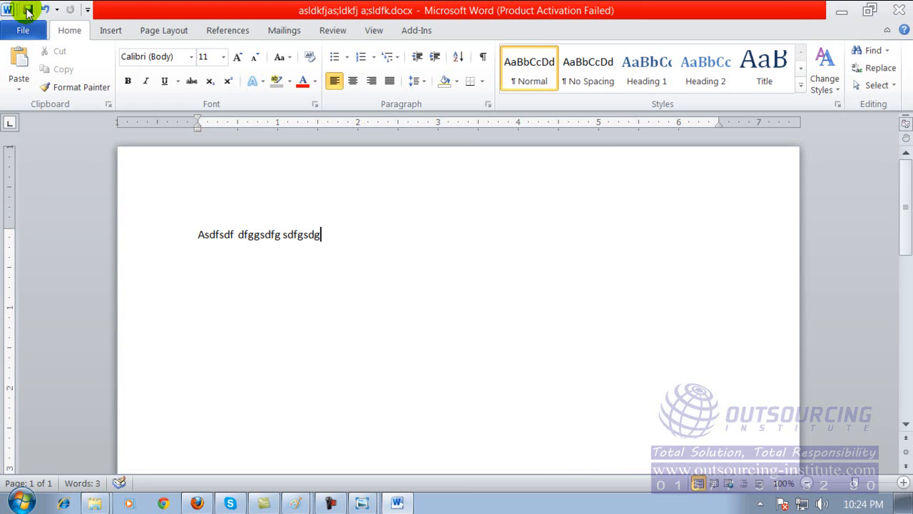
pyautogui.click(897, 10)
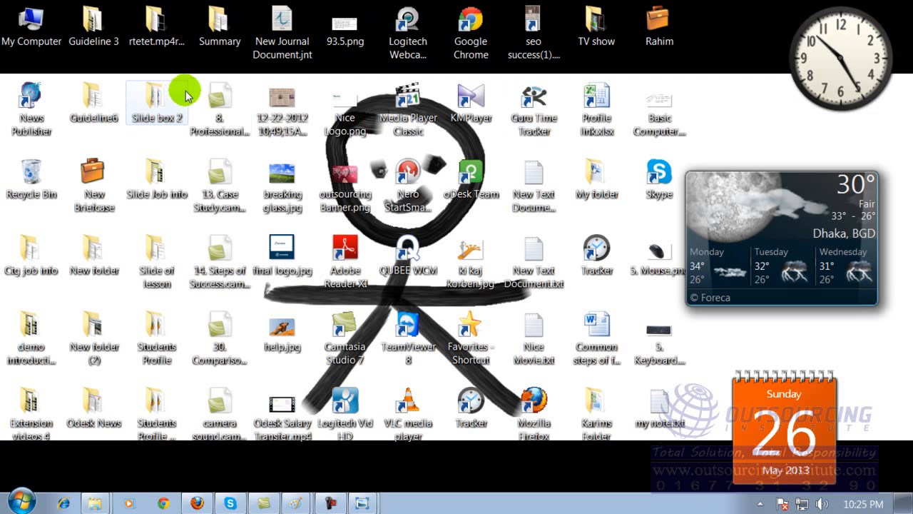
# Step: Browse My Computer to Local Disk (E:), open "asldkfjas;ldkfj a;sldfk.docx", and dismiss the Office activation wizard
pyautogui.doubleClick(32, 23)
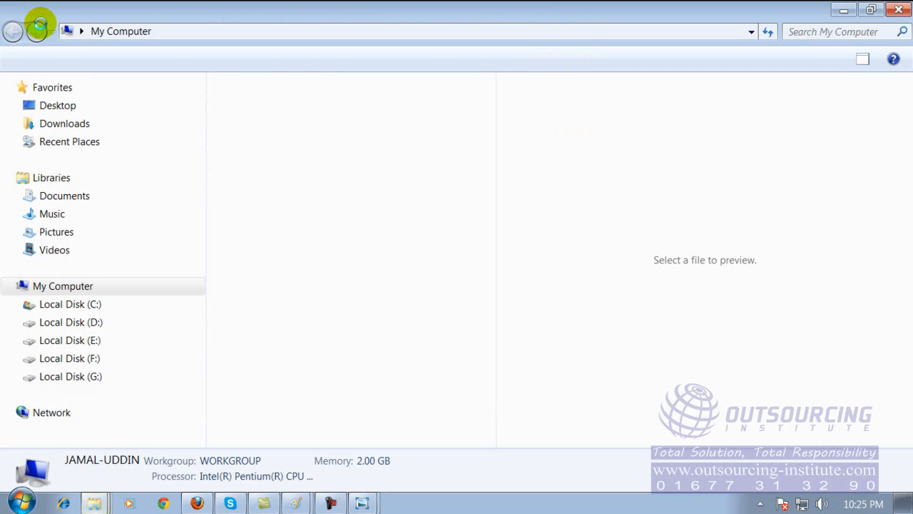
pyautogui.doubleClick(338, 213)
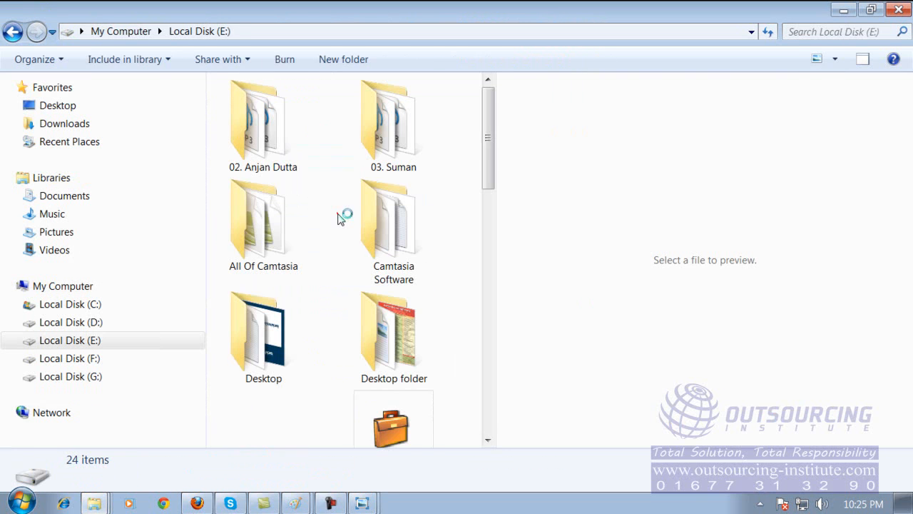
pyautogui.moveTo(489, 100); pyautogui.dragTo(475, 295)
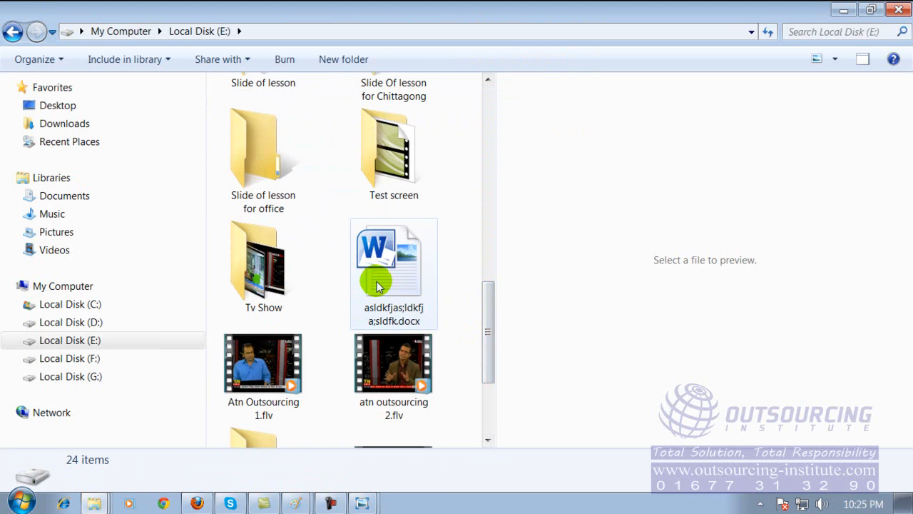
pyautogui.click(414, 274)
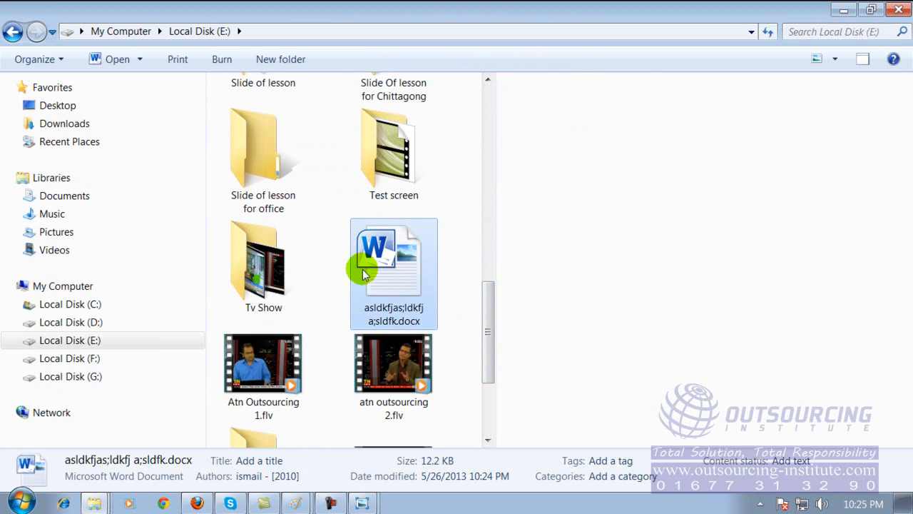
pyautogui.doubleClick(394, 259)
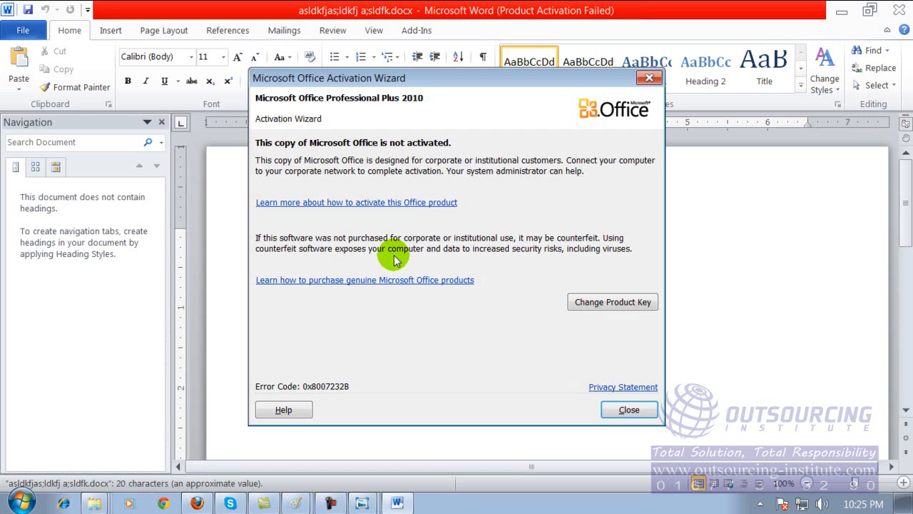
pyautogui.click(619, 411)
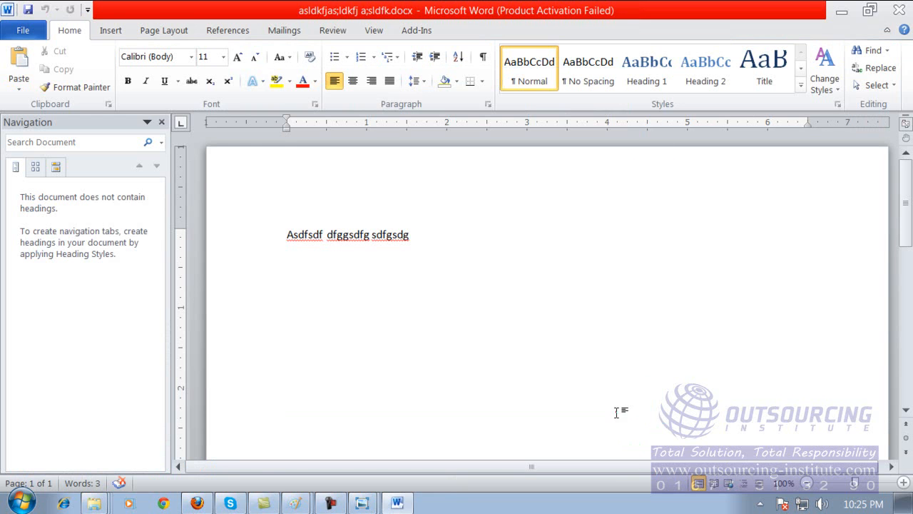
pyautogui.click(405, 273)
pyautogui.click(432, 230)
pyautogui.click(33, 35)
pyautogui.click(350, 265)
pyautogui.click(265, 228)
pyautogui.click(425, 264)
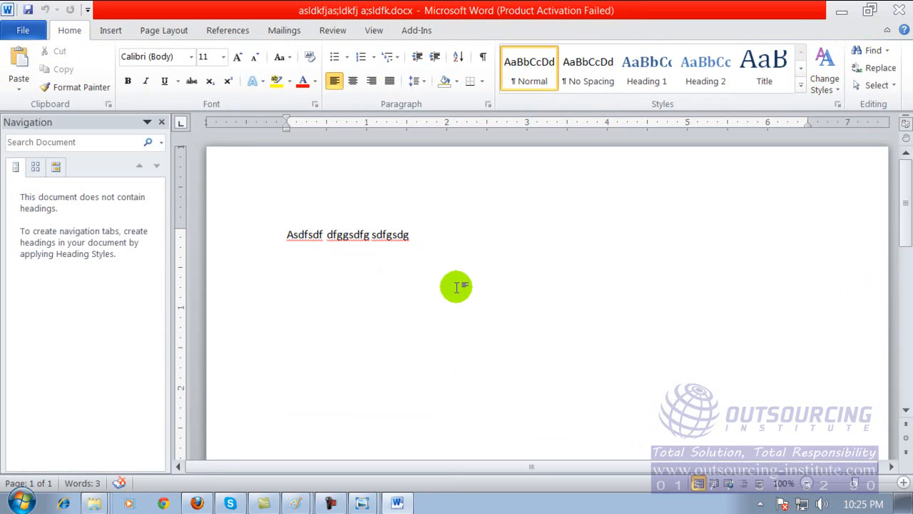
# Step: Close the reopened Word document and the Local Disk (E:) window to return to the desktop
pyautogui.click(899, 9)
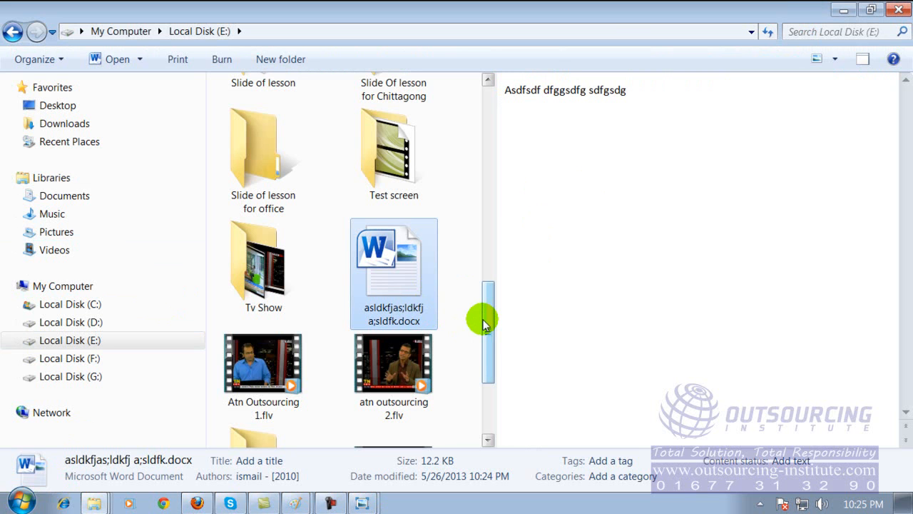
pyautogui.click(897, 10)
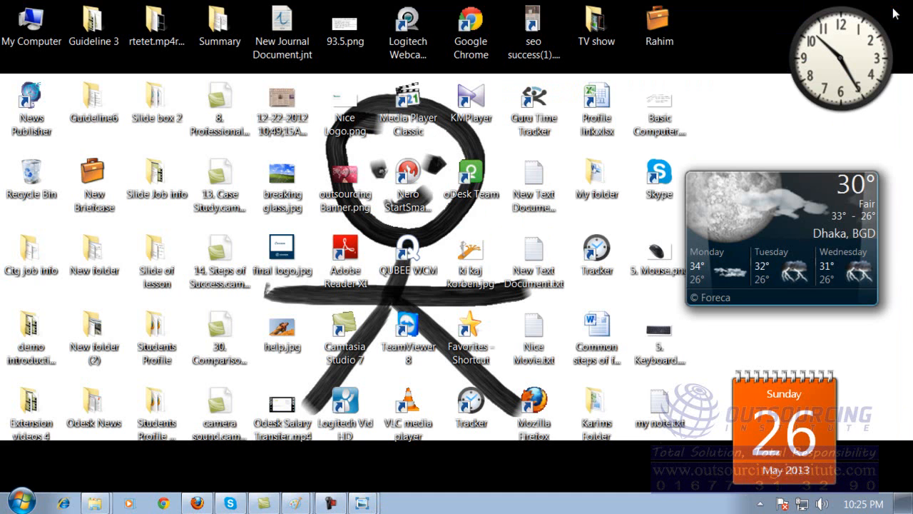
# Step: Launch Microsoft Excel 2010 from the Microsoft Office program folder and dismiss the Office activation wizard
pyautogui.click(21, 501)
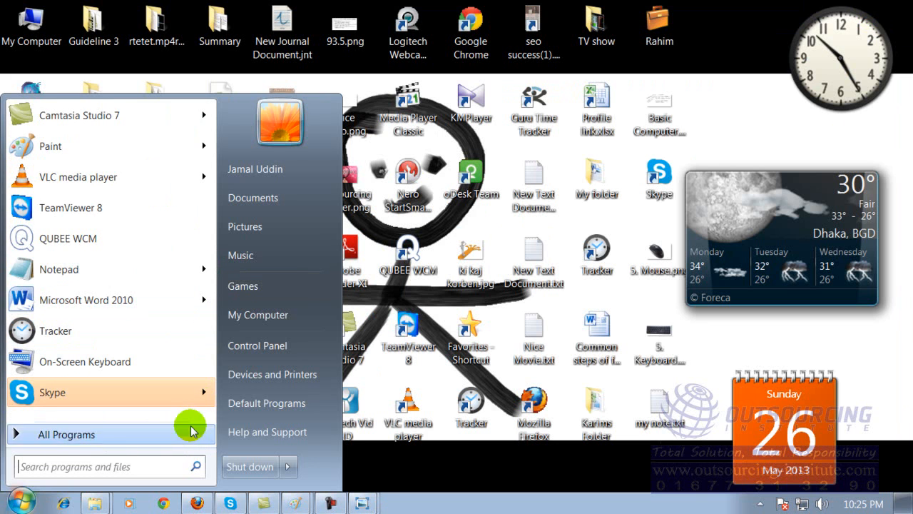
pyautogui.click(81, 434)
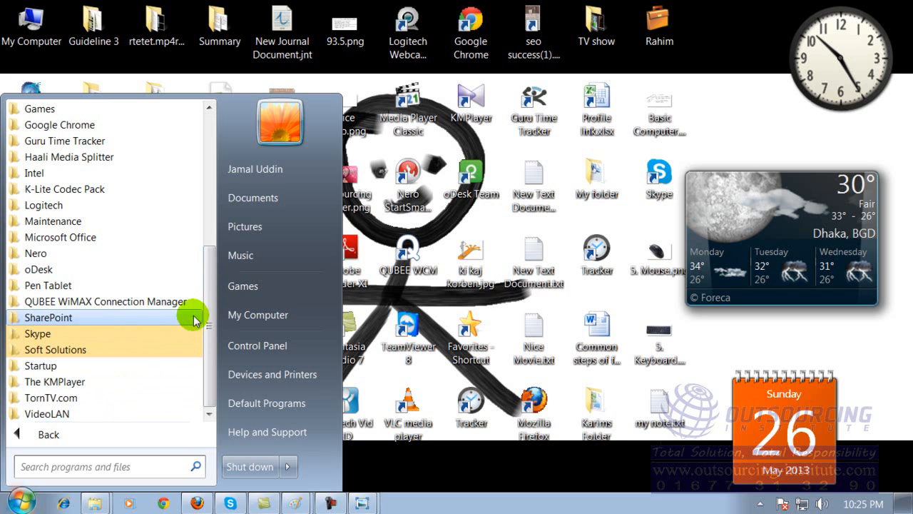
pyautogui.moveTo(210, 306); pyautogui.dragTo(200, 325)
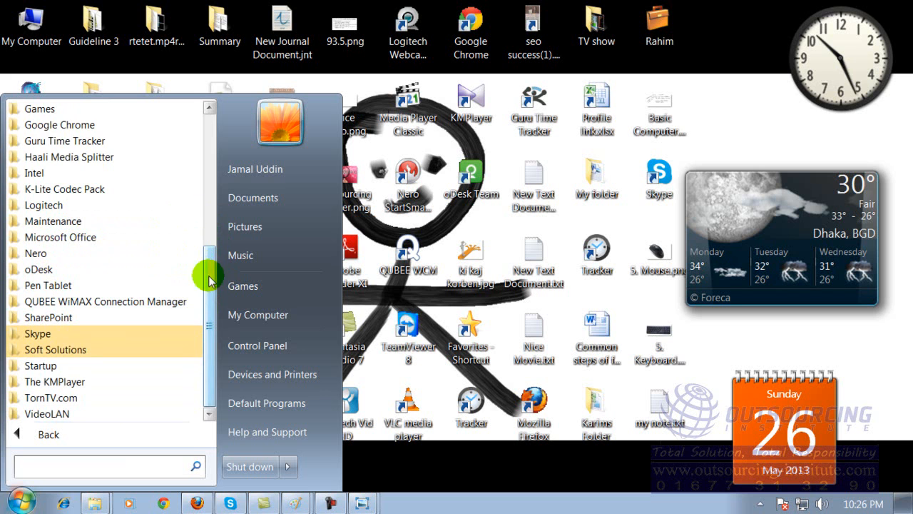
pyautogui.moveTo(209, 281); pyautogui.dragTo(210, 237)
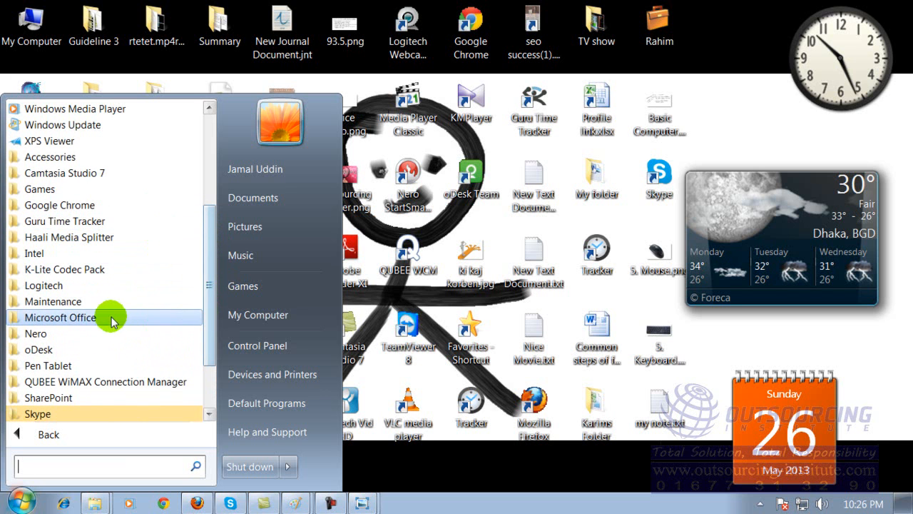
pyautogui.click(94, 317)
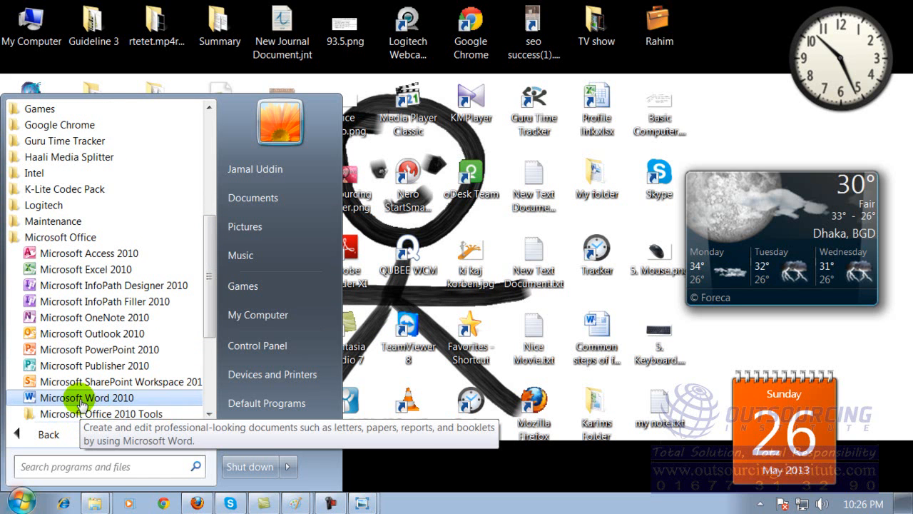
pyautogui.click(98, 272)
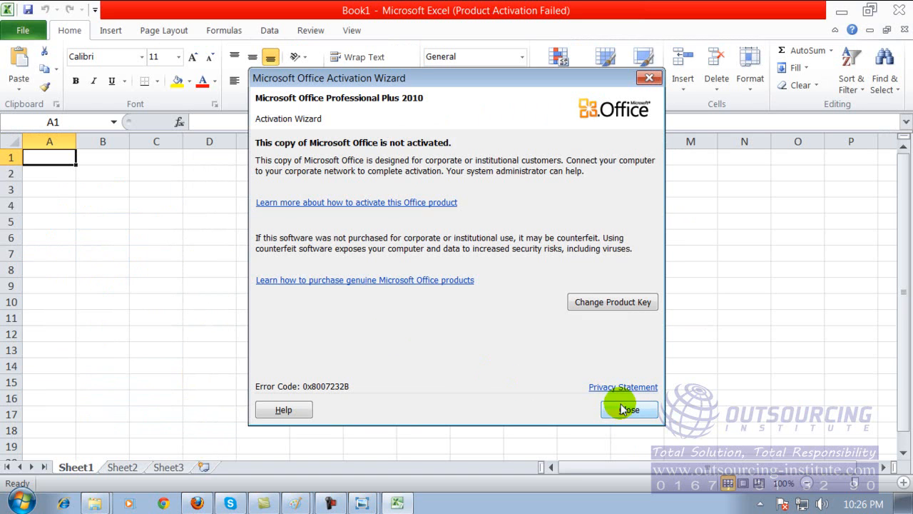
pyautogui.click(619, 405)
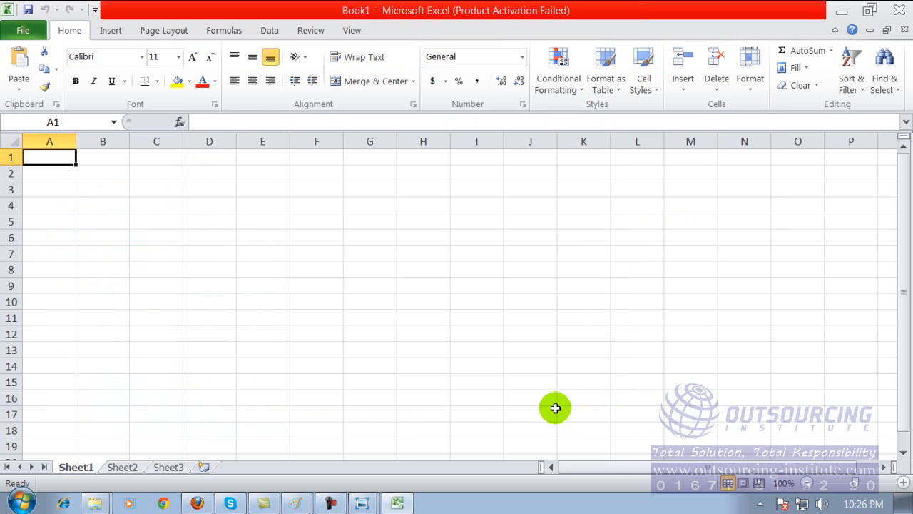
# Step: Widen column A to several times its default width, widen column C slightly, and select cell C2
pyautogui.moveTo(77, 142); pyautogui.dragTo(224, 159)
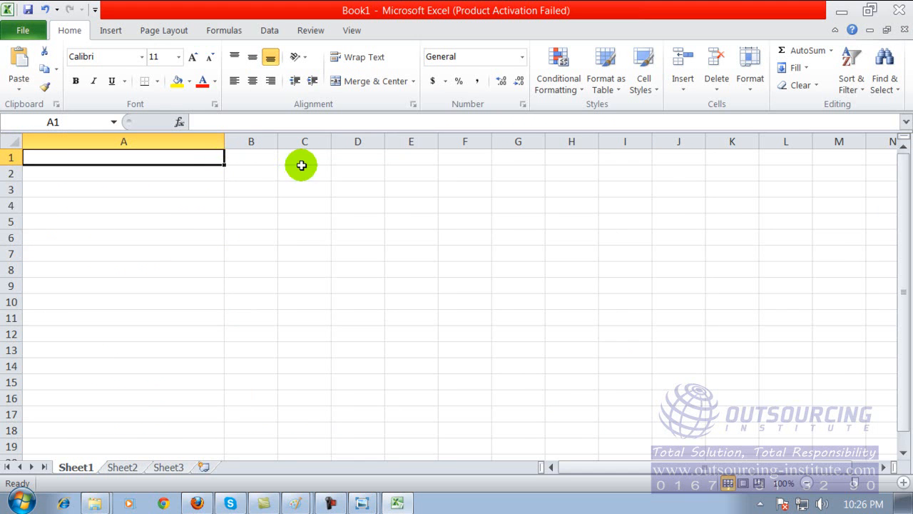
pyautogui.moveTo(333, 146); pyautogui.dragTo(361, 146)
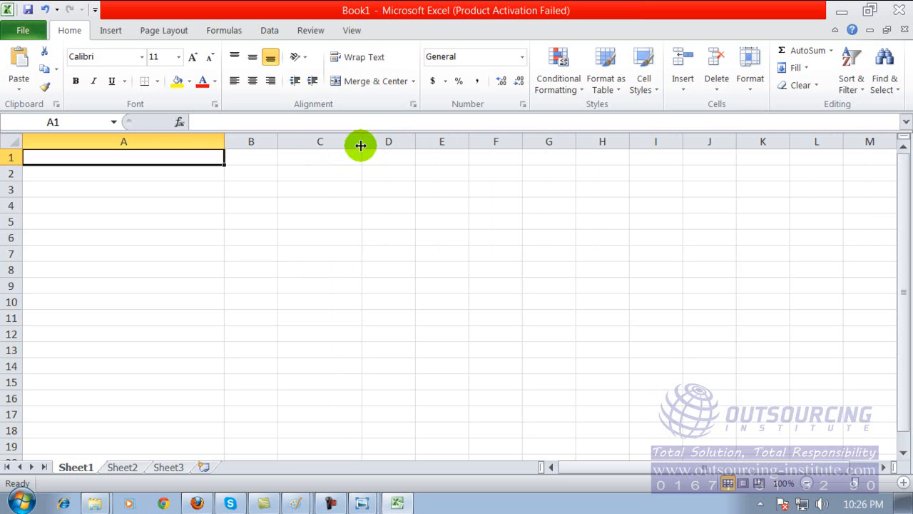
pyautogui.click(274, 193)
pyautogui.click(280, 174)
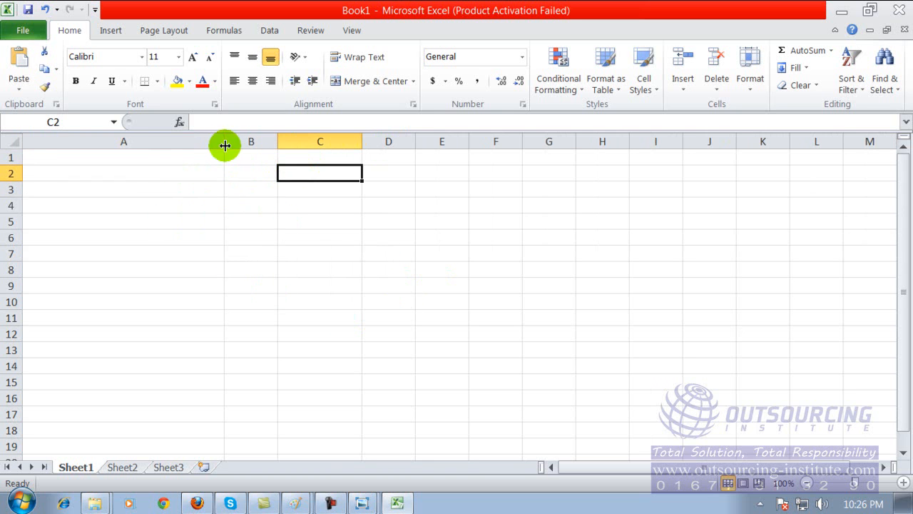
# Step: Select the entire columns A, B, C and D one after another, ending with cell G14 selected
pyautogui.click(137, 140)
pyautogui.click(248, 141)
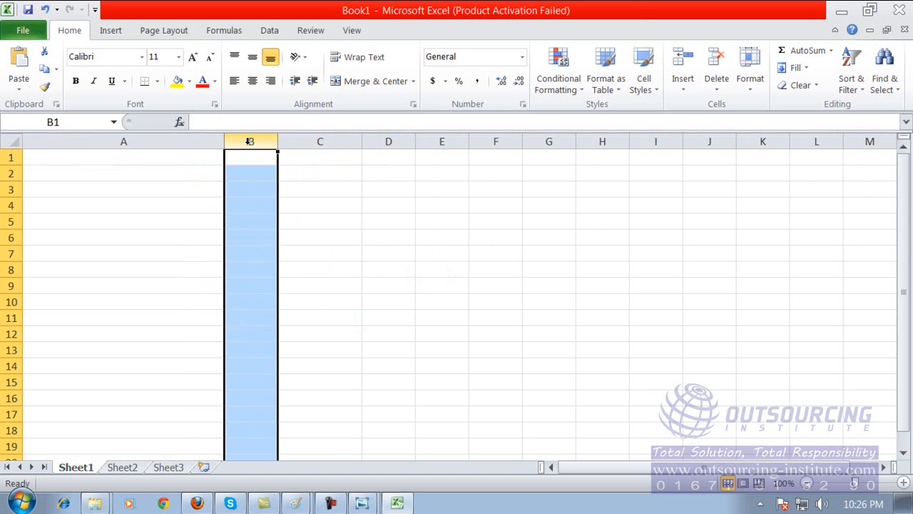
pyautogui.click(301, 143)
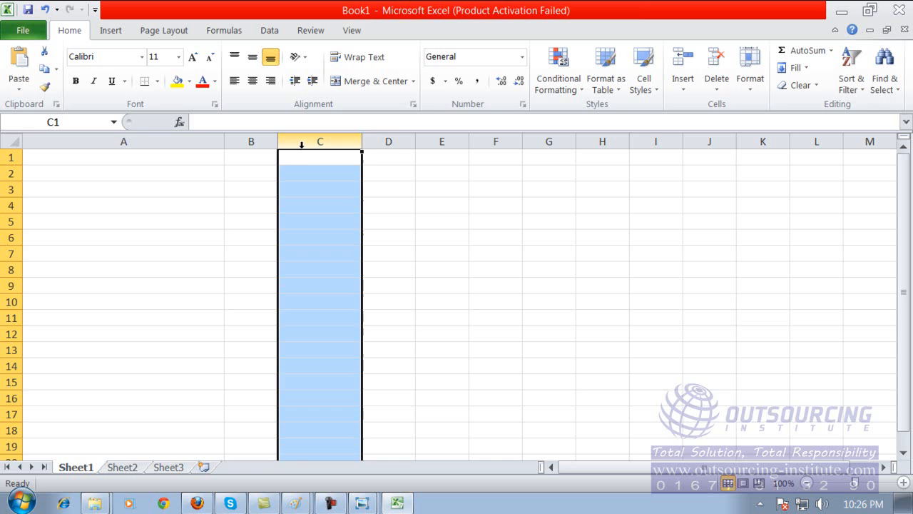
pyautogui.click(388, 143)
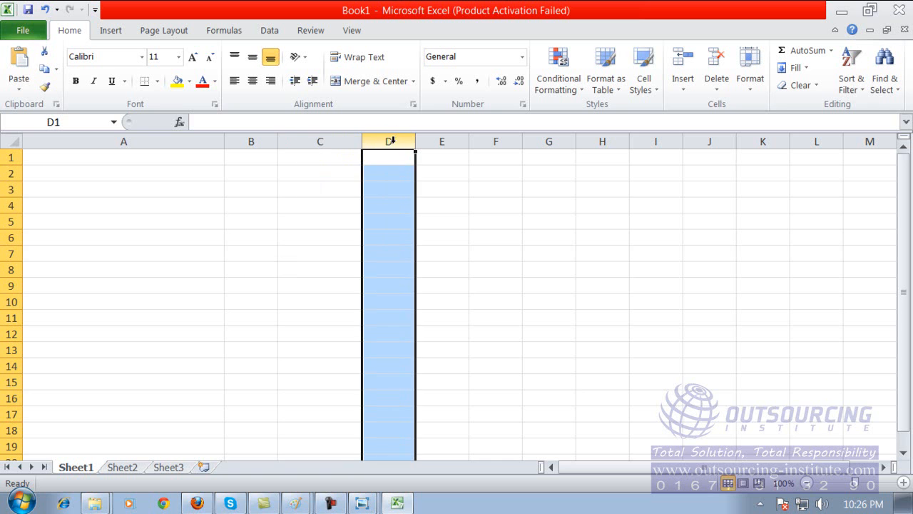
pyautogui.click(550, 363)
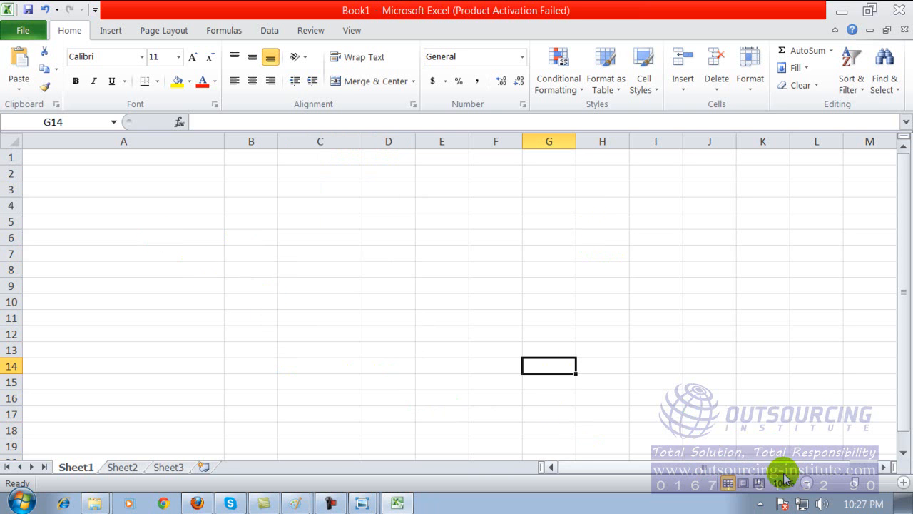
# Step: Examine how the column headings of Sheet1 continue beyond column Z into double letters
pyautogui.moveTo(765, 467); pyautogui.dragTo(811, 465)
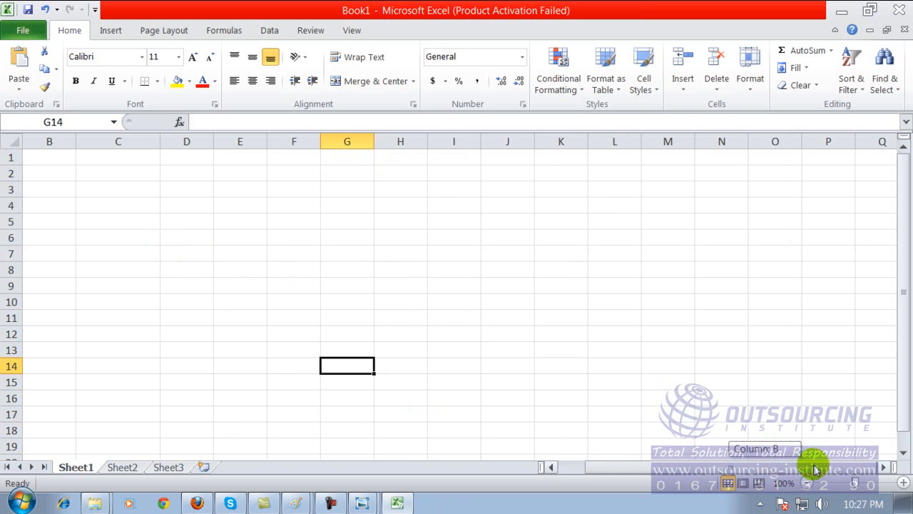
pyautogui.click(882, 467)
pyautogui.click(883, 467)
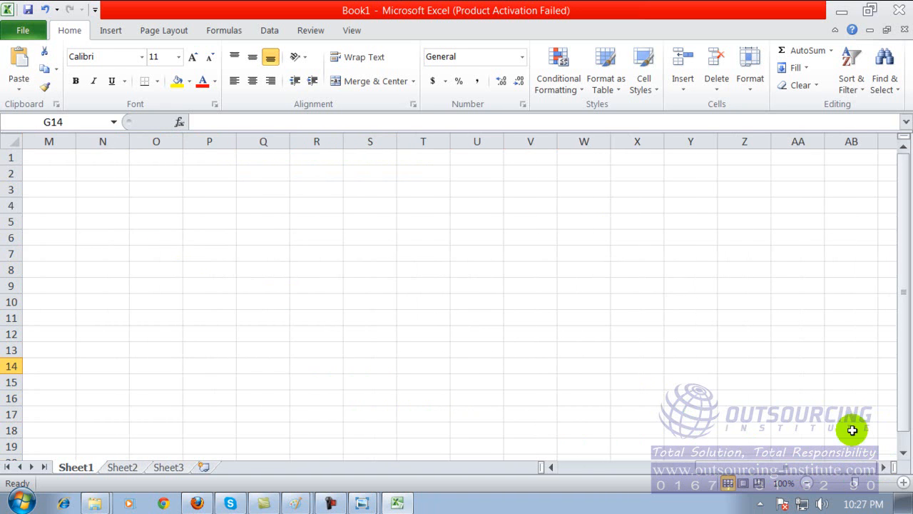
pyautogui.click(883, 467)
pyautogui.click(884, 467)
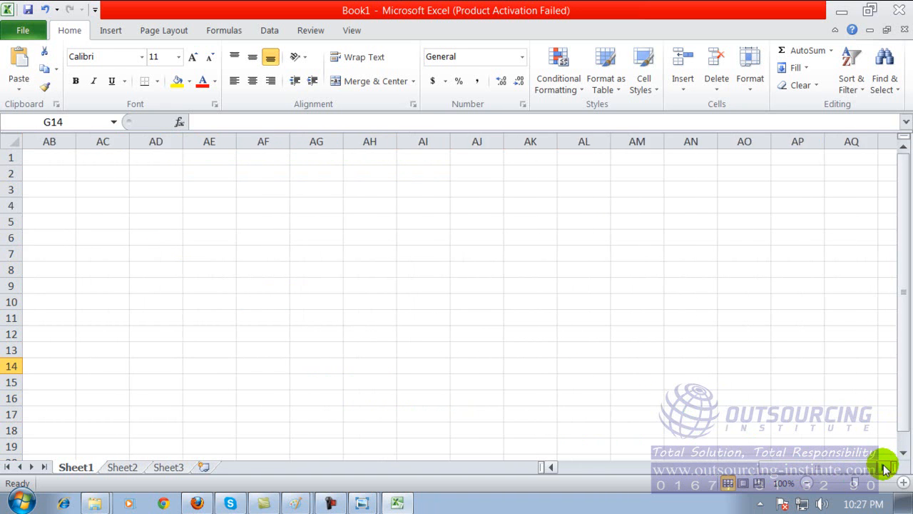
pyautogui.click(884, 467)
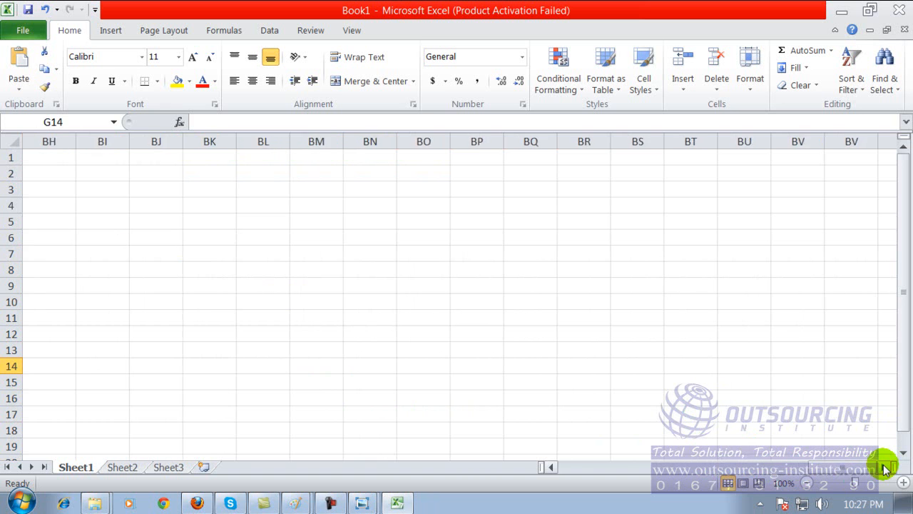
pyautogui.moveTo(876, 467); pyautogui.dragTo(857, 465)
# Step: Select cells A1, A3 and A8 individually, followed by entire rows 1 through 4 one at a time
pyautogui.click(67, 157)
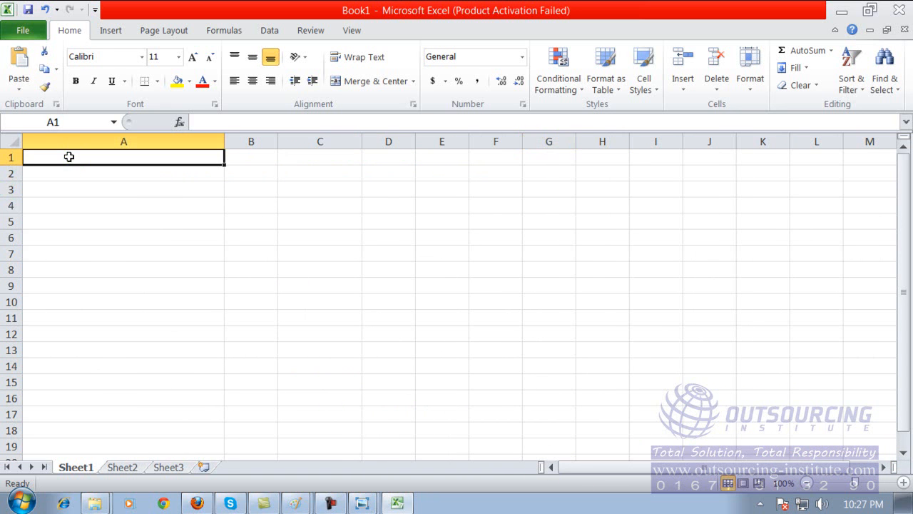
pyautogui.click(76, 189)
pyautogui.click(80, 269)
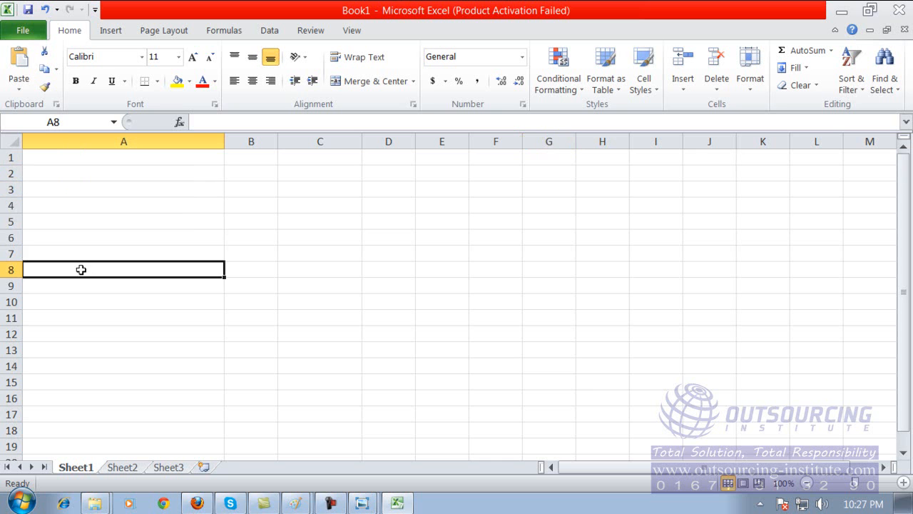
pyautogui.click(10, 158)
pyautogui.click(12, 175)
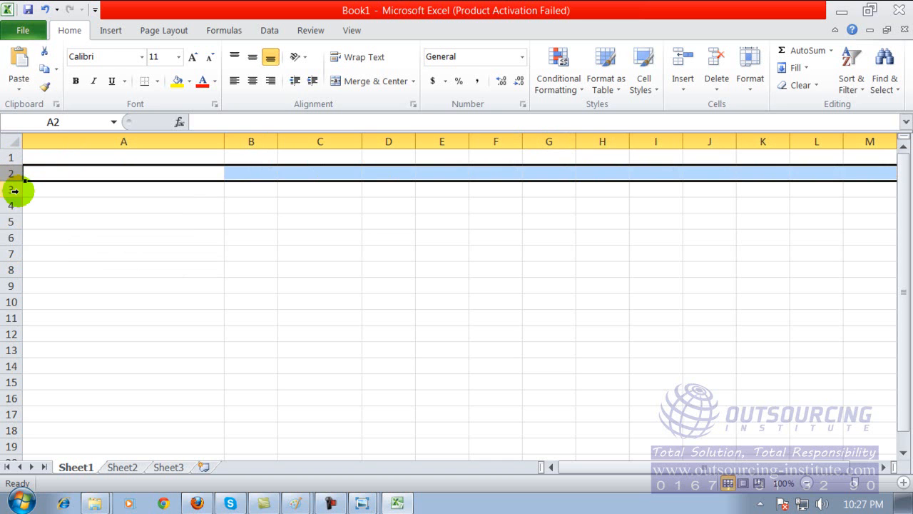
pyautogui.click(13, 190)
pyautogui.click(13, 204)
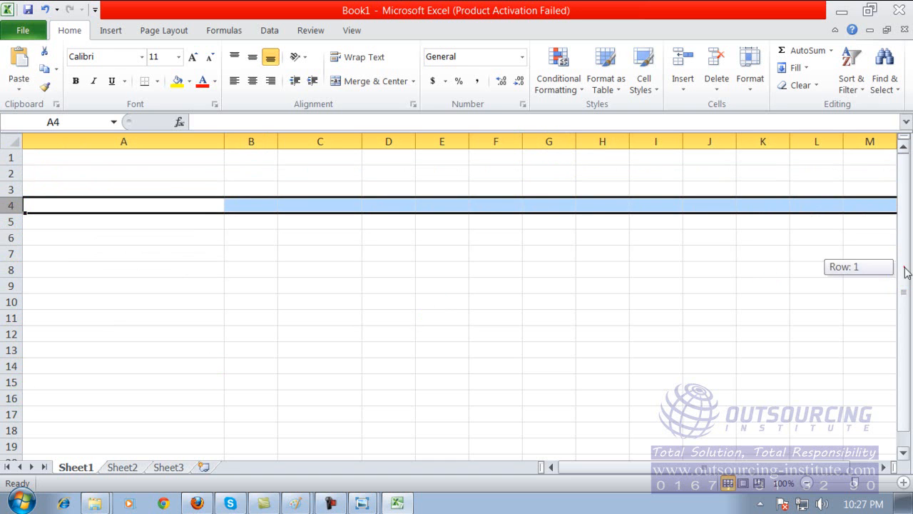
# Step: Point out individual cells across Sheet1 by selecting E19, C19, C13 and B5 among others
pyautogui.scroll(-1, 904, 271)
pyautogui.click(428, 432)
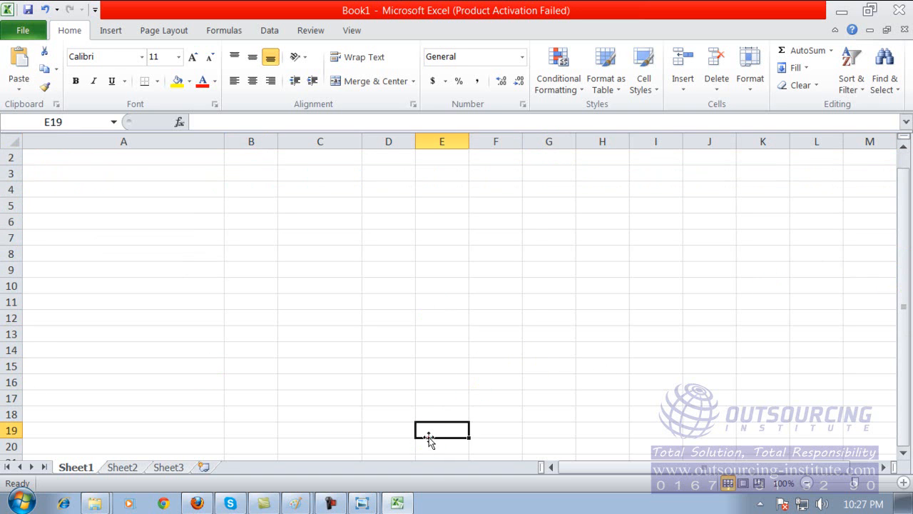
pyautogui.click(905, 334)
pyautogui.click(302, 425)
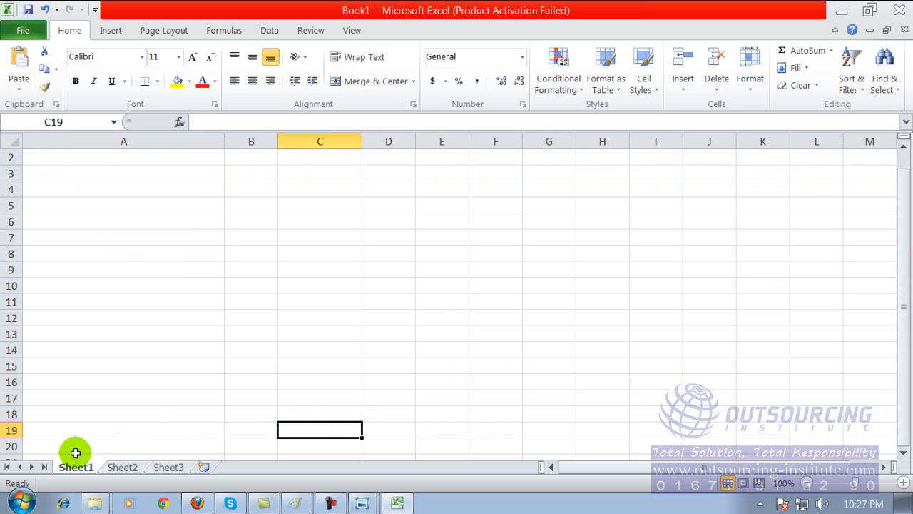
pyautogui.click(160, 252)
pyautogui.click(263, 187)
pyautogui.moveTo(905, 308); pyautogui.dragTo(904, 303)
pyautogui.click(298, 348)
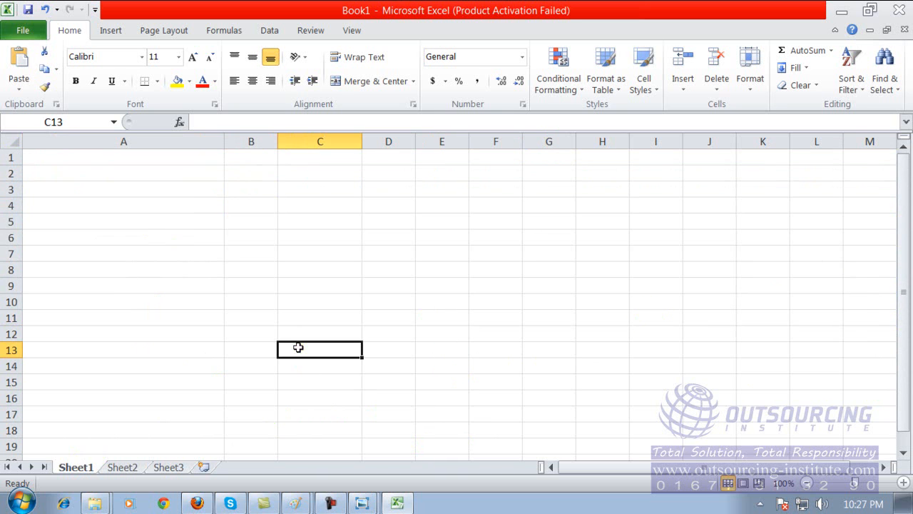
pyautogui.click(265, 227)
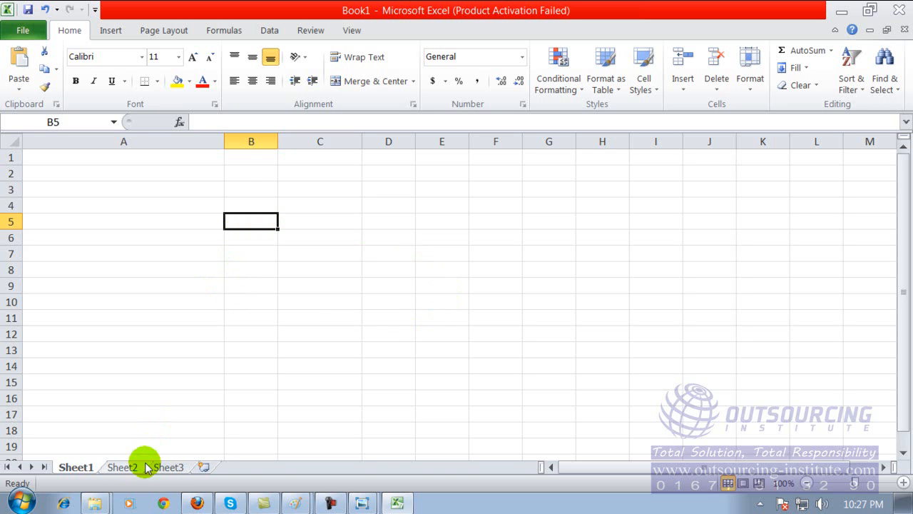
# Step: View each of the workbook's worksheets, Sheet1, Sheet2 and Sheet3, finishing on Sheet3
pyautogui.click(116, 468)
pyautogui.click(179, 471)
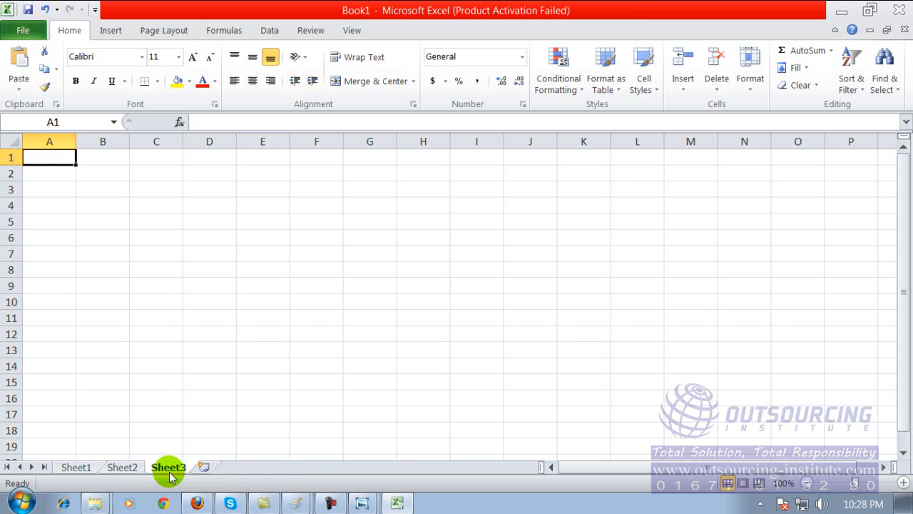
pyautogui.click(76, 467)
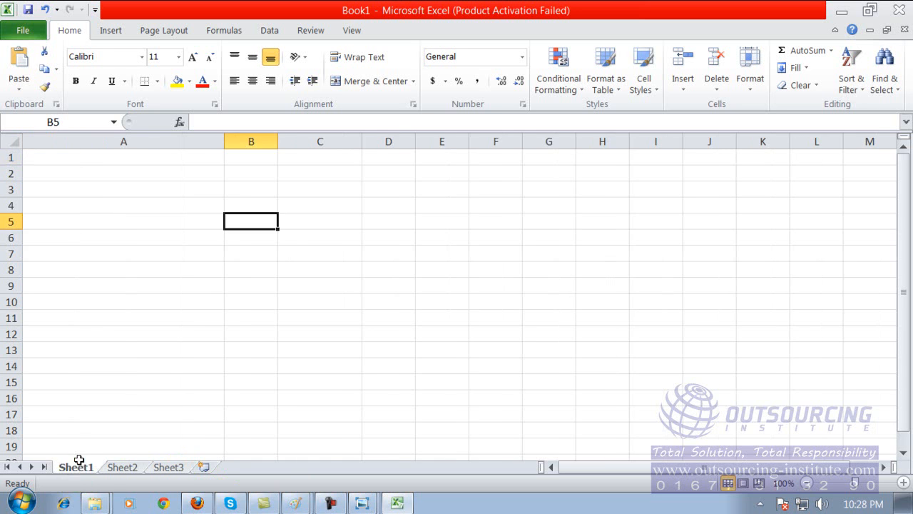
pyautogui.click(114, 469)
pyautogui.click(165, 467)
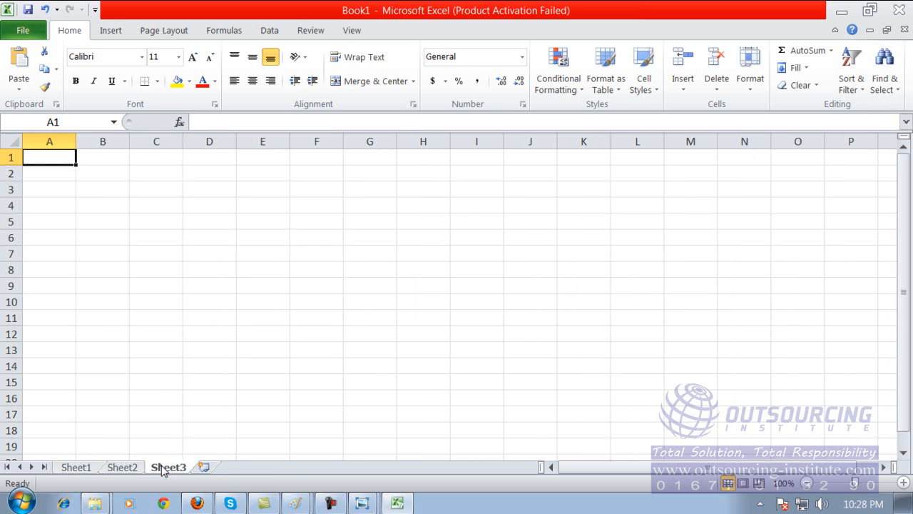
# Step: On Sheet3, select columns A to C one by one, rows 1, 3 and 4, and the single cells B8 and F6
pyautogui.click(45, 140)
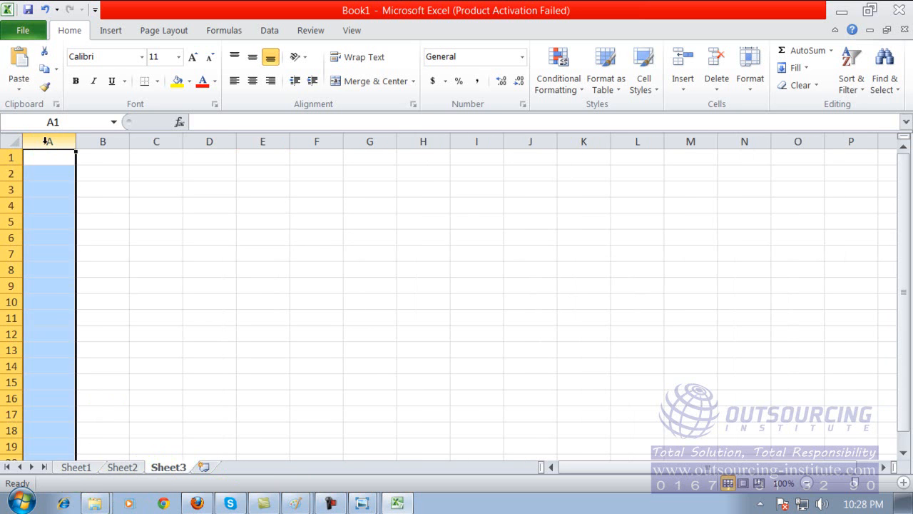
pyautogui.click(101, 145)
pyautogui.click(154, 142)
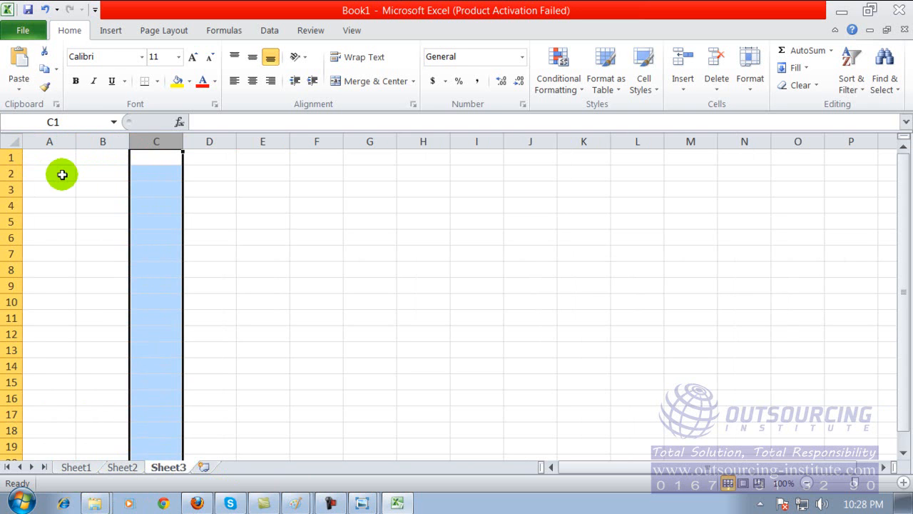
pyautogui.click(12, 160)
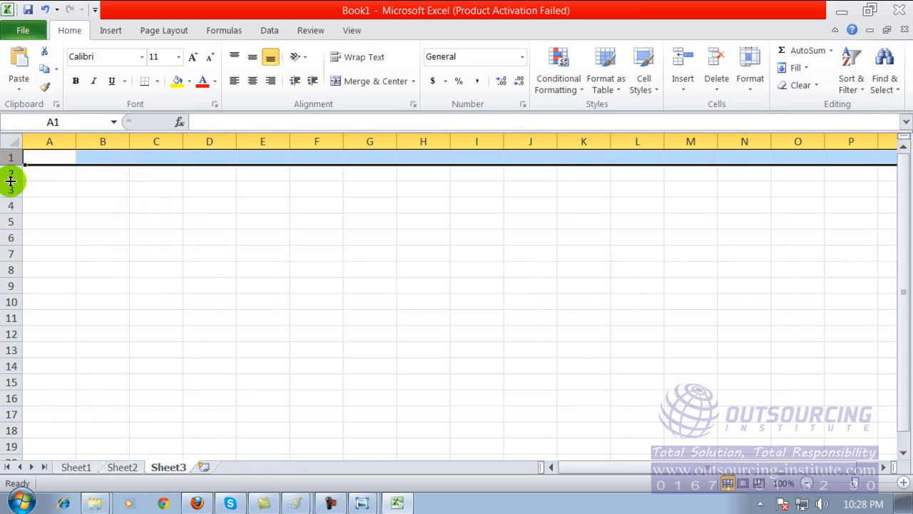
pyautogui.click(7, 189)
pyautogui.click(8, 205)
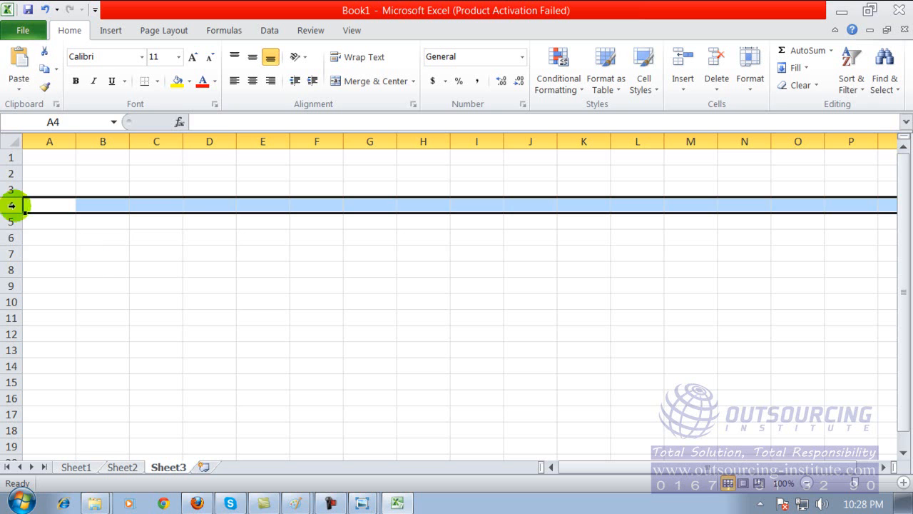
pyautogui.click(110, 264)
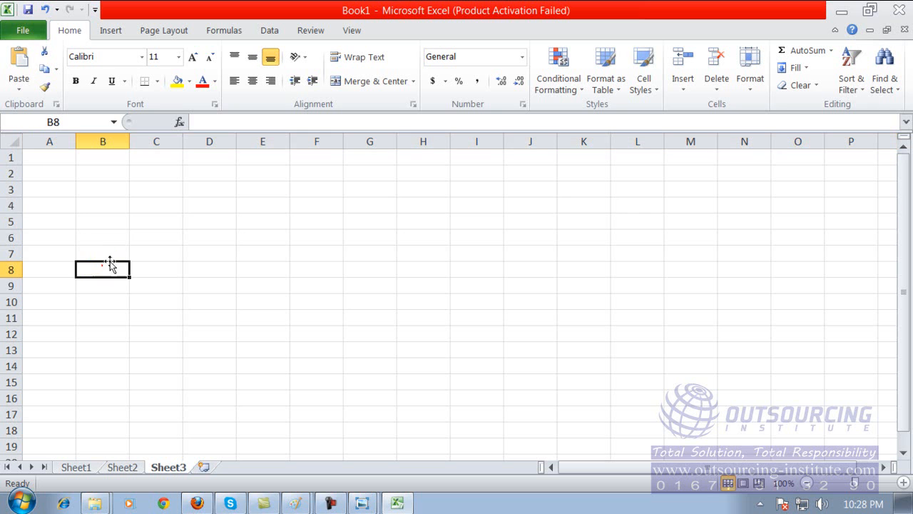
pyautogui.click(318, 237)
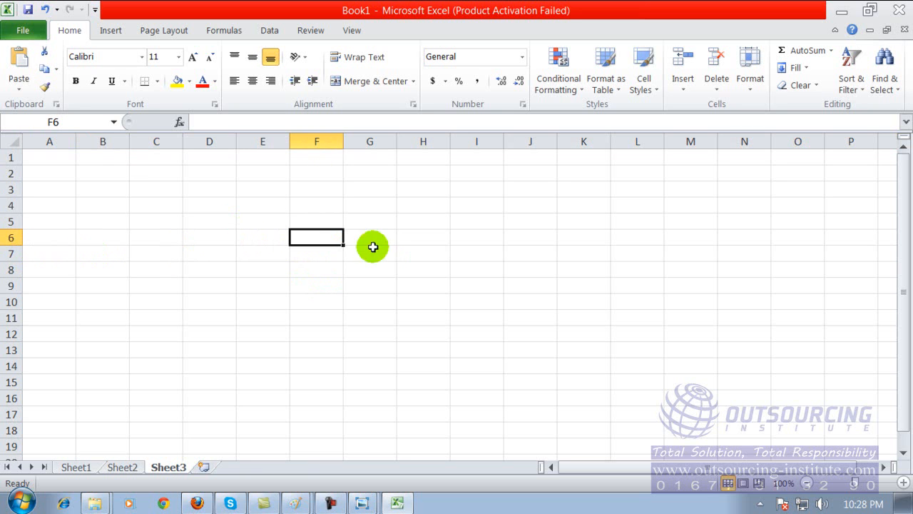
# Step: On Sheet3, enter 3434, 343, 56 and 234 in cells E2 through E5
pyautogui.click(50, 158)
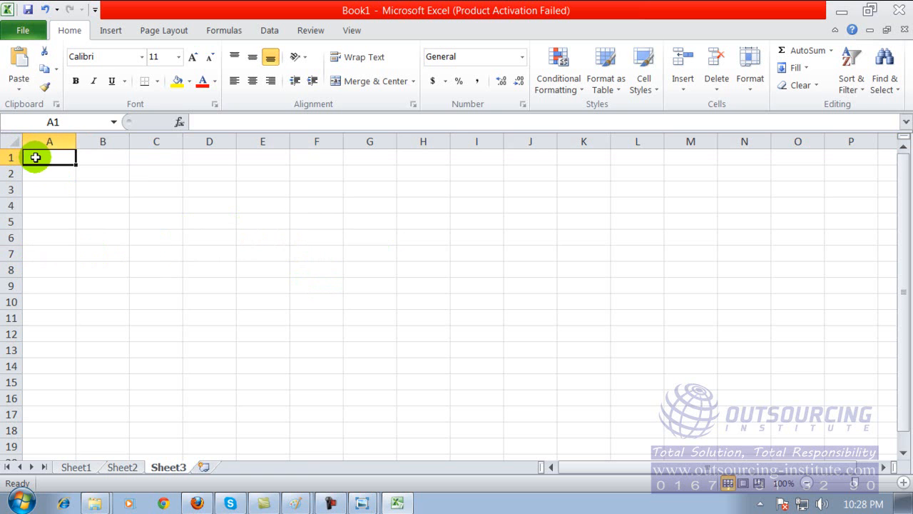
pyautogui.click(104, 220)
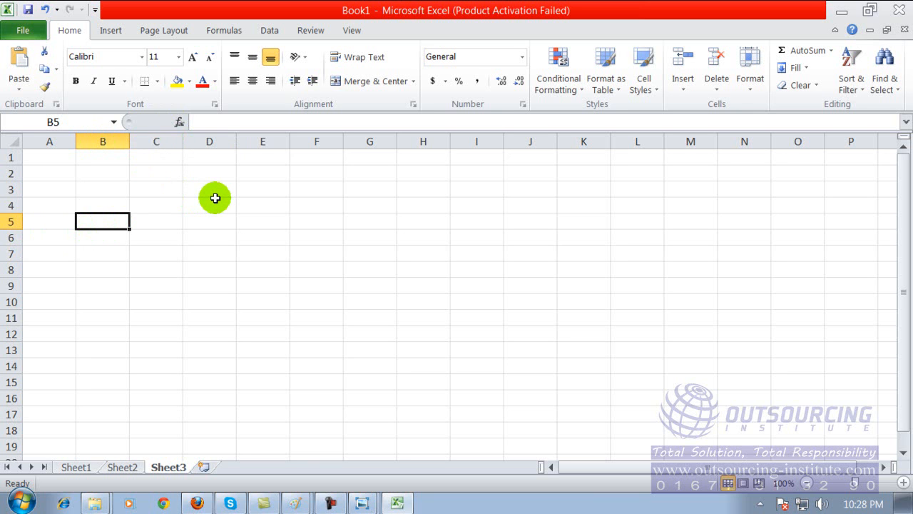
pyautogui.click(246, 174)
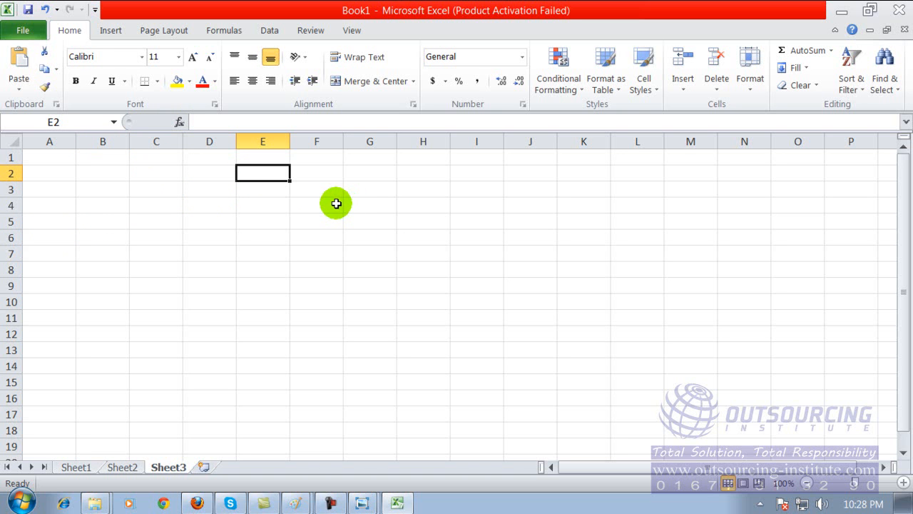
pyautogui.write('3434')
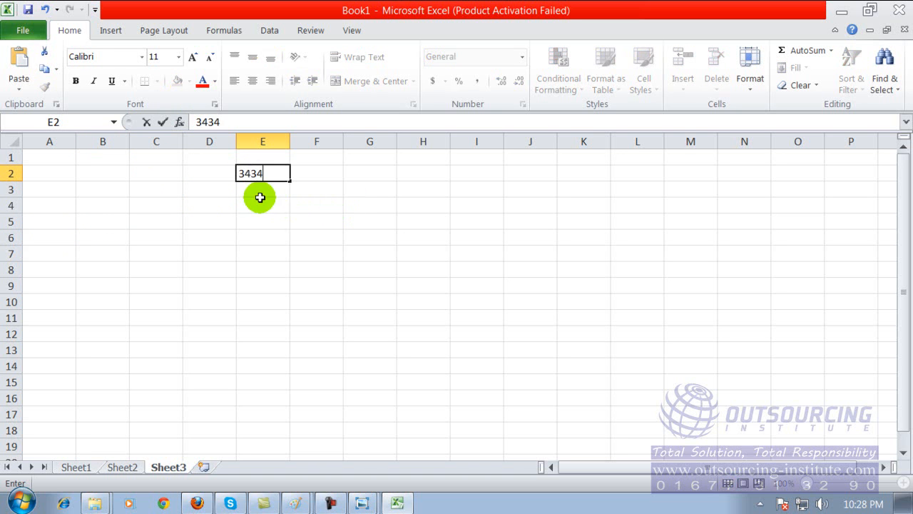
pyautogui.press('Return')
pyautogui.write('343')
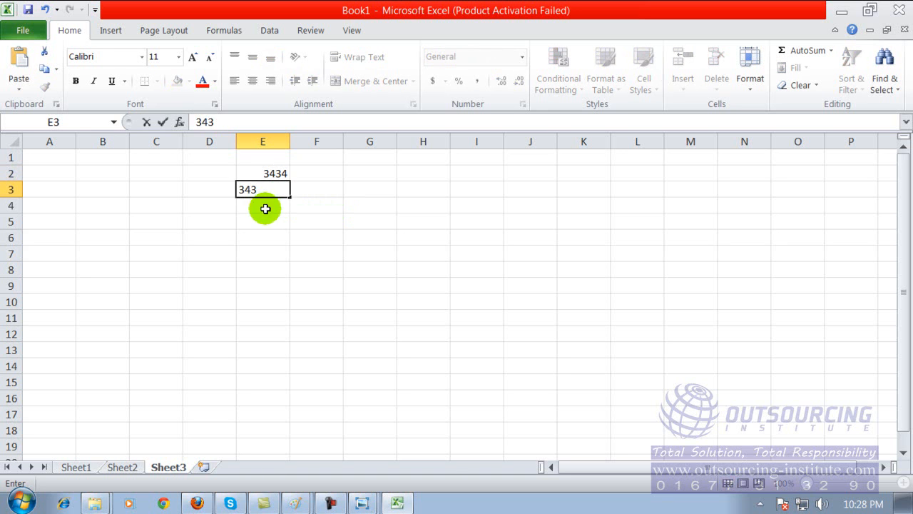
pyautogui.press('Return')
pyautogui.write('56')
pyautogui.press('Return')
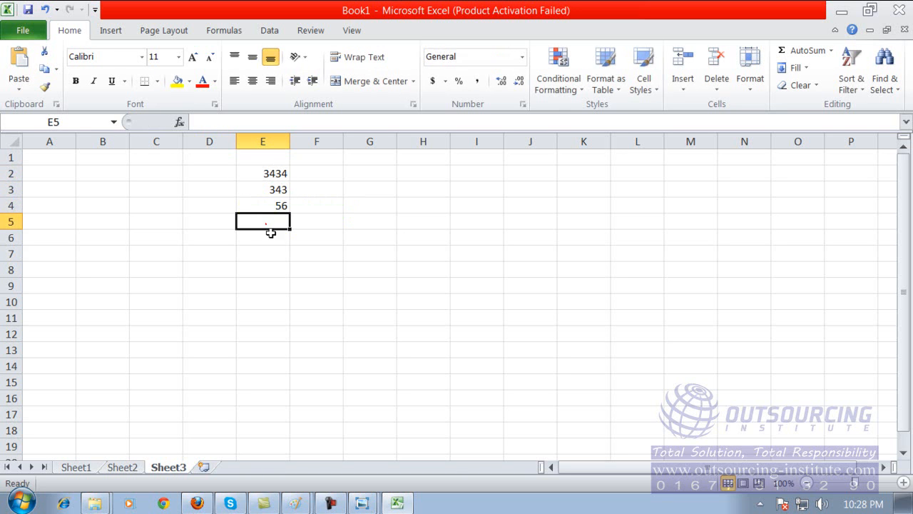
pyautogui.write('234')
# Step: Enter 454 in cell E7, leaving E6 blank
pyautogui.click(276, 251)
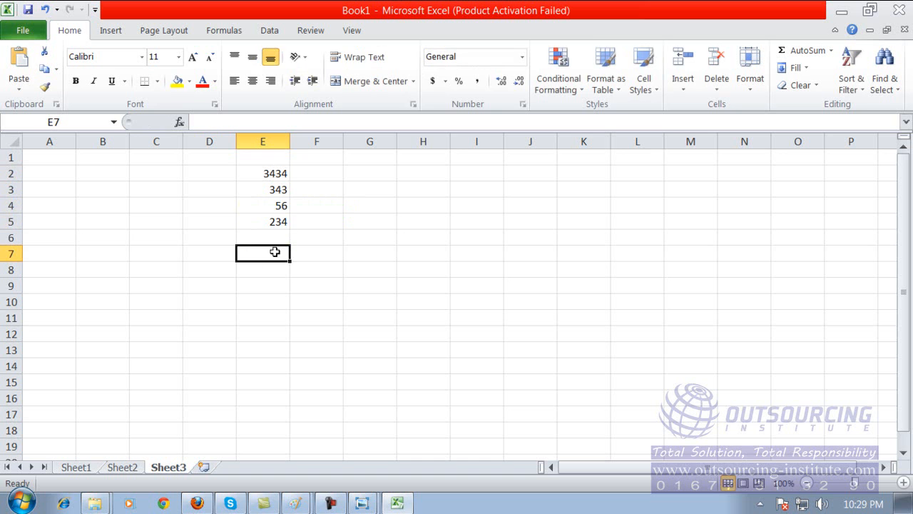
pyautogui.write('454')
pyautogui.click(271, 286)
pyautogui.click(275, 269)
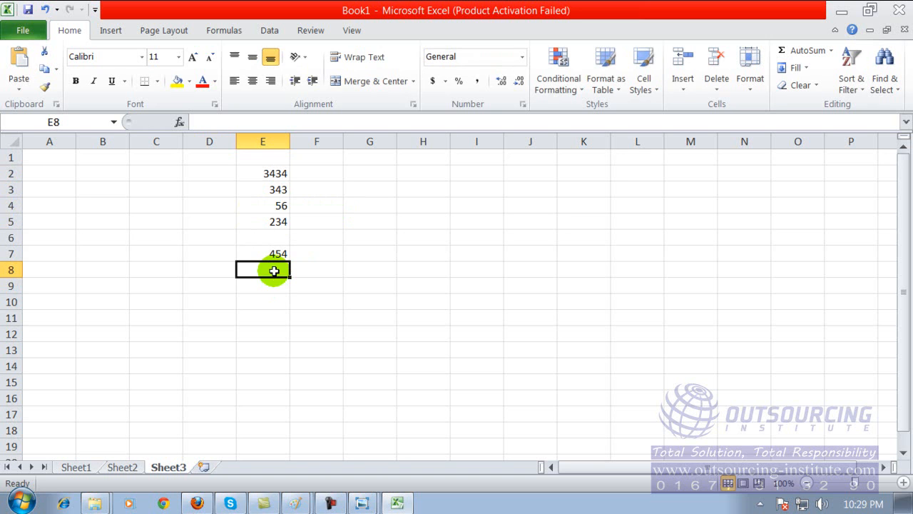
# Step: Select the range E2:E7 and erase the number in cell E2
pyautogui.click(276, 172)
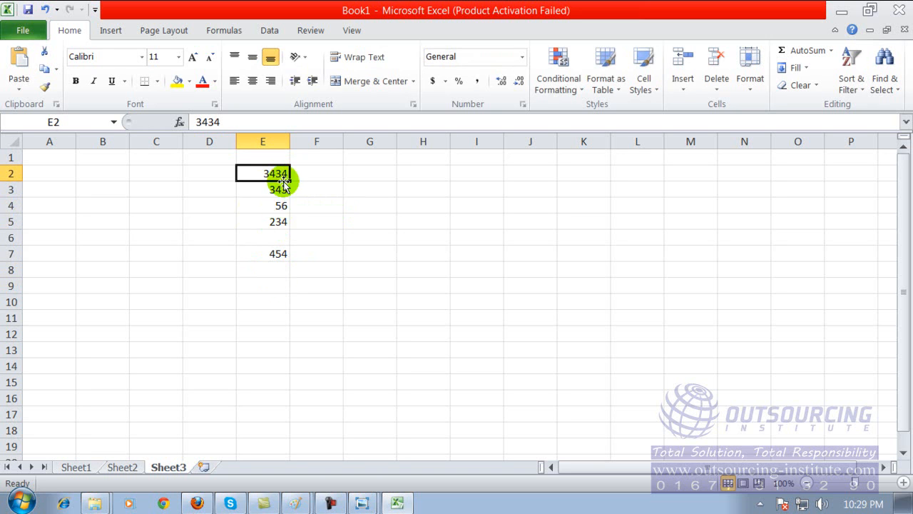
pyautogui.click(314, 221)
pyautogui.moveTo(267, 173); pyautogui.dragTo(271, 255)
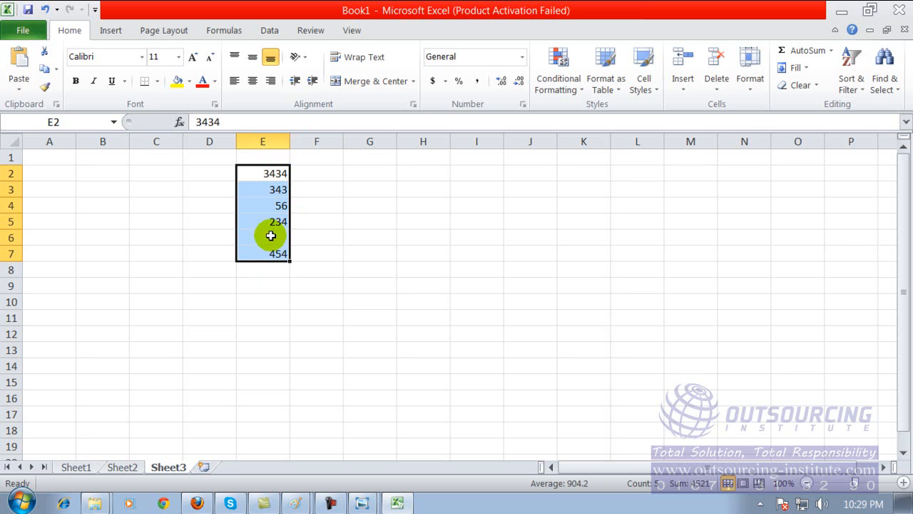
pyautogui.click(261, 125)
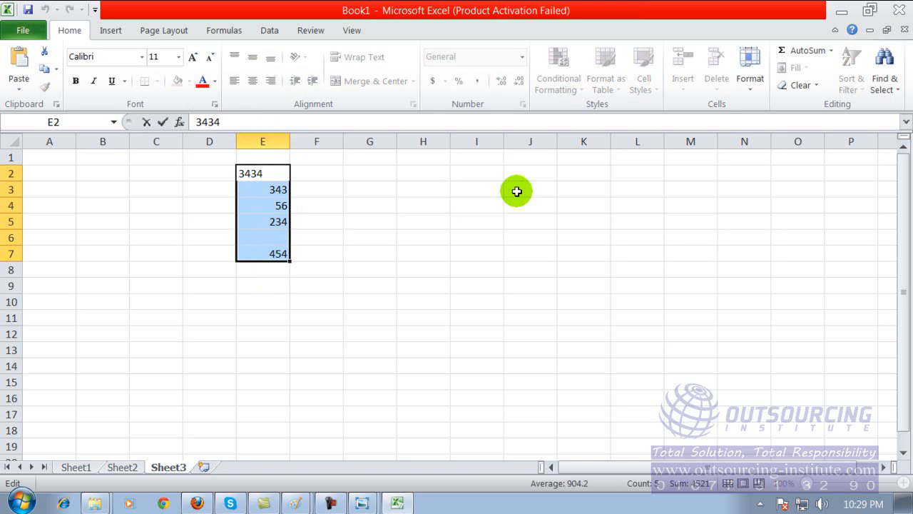
pyautogui.press('BackSpace')
pyautogui.press('BackSpace')
pyautogui.press('BackSpace')
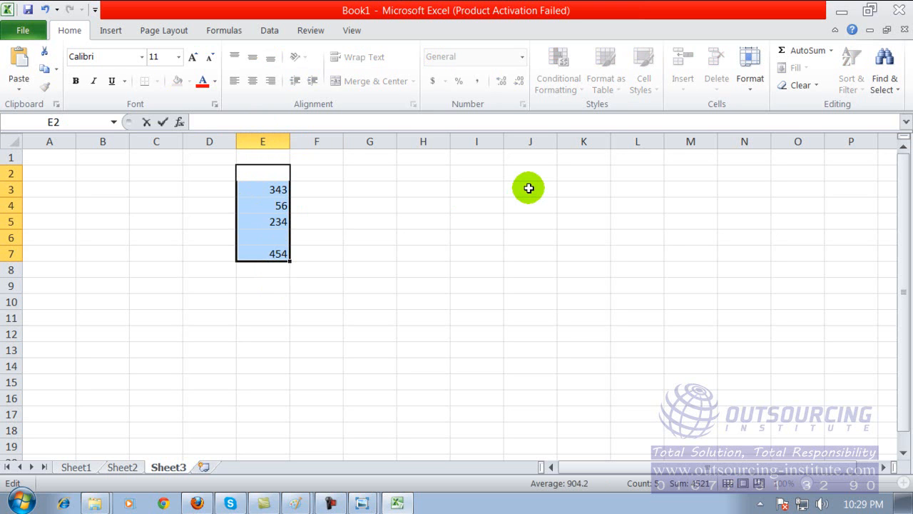
pyautogui.write('+')
pyautogui.press('BackSpace')
pyautogui.write('=')
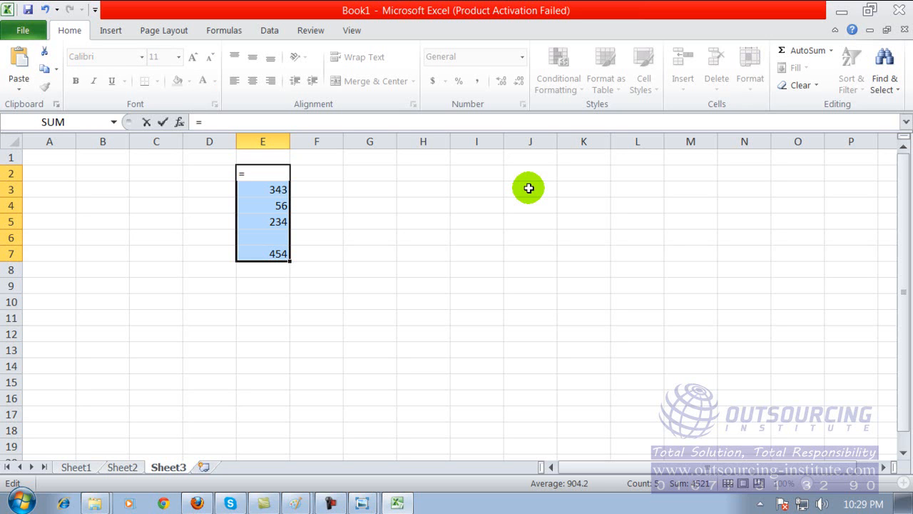
pyautogui.click(271, 174)
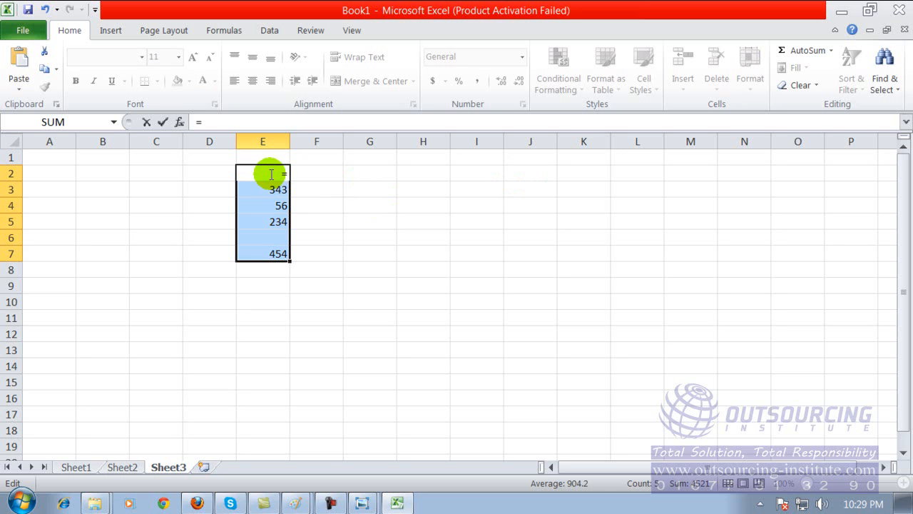
pyautogui.write('su')
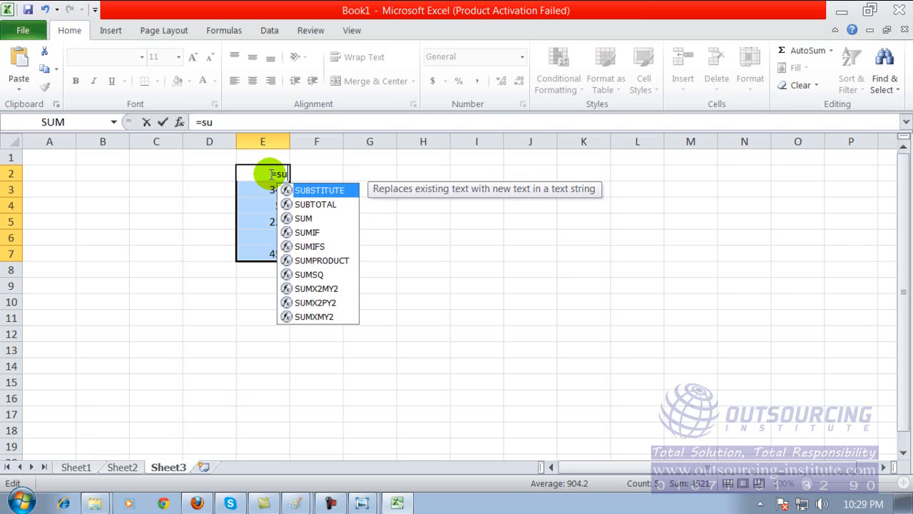
pyautogui.write('m')
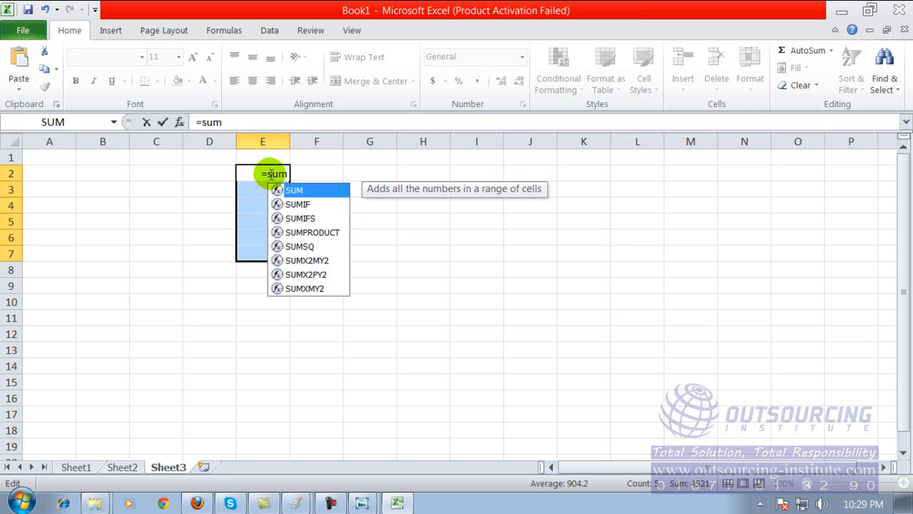
pyautogui.write('(')
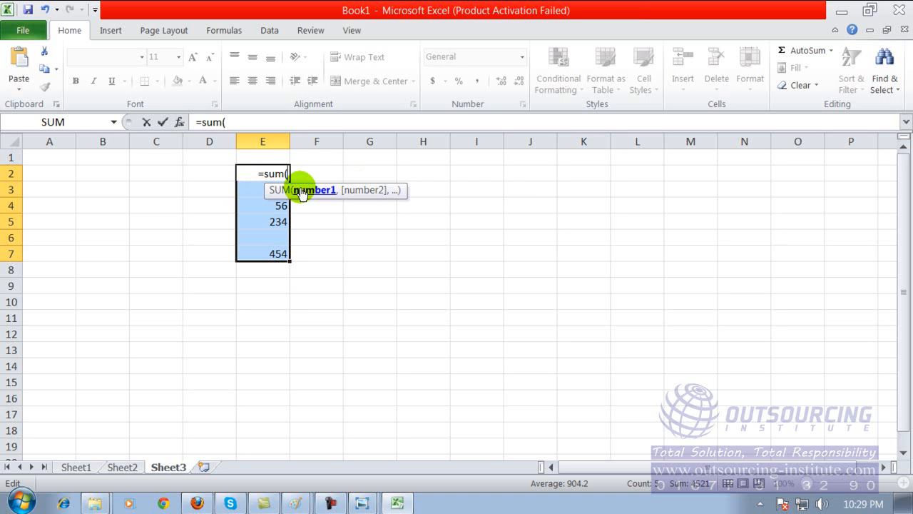
pyautogui.press('BackSpace')
pyautogui.press('BackSpace')
pyautogui.press('BackSpace')
pyautogui.press('BackSpace')
pyautogui.press('Escape')
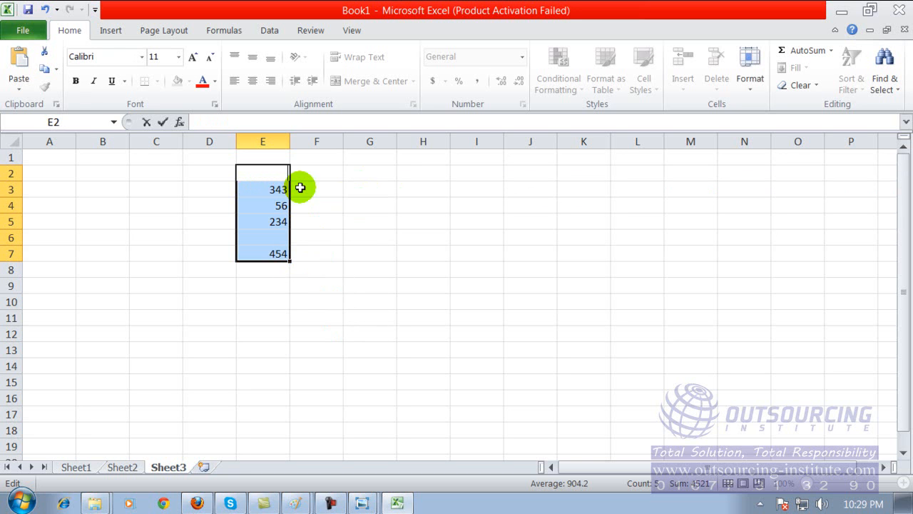
# Step: Total column E's numbers in cell E10 with the formula =sum(e3:e7), and reselect that cell to show its formula
pyautogui.click(262, 304)
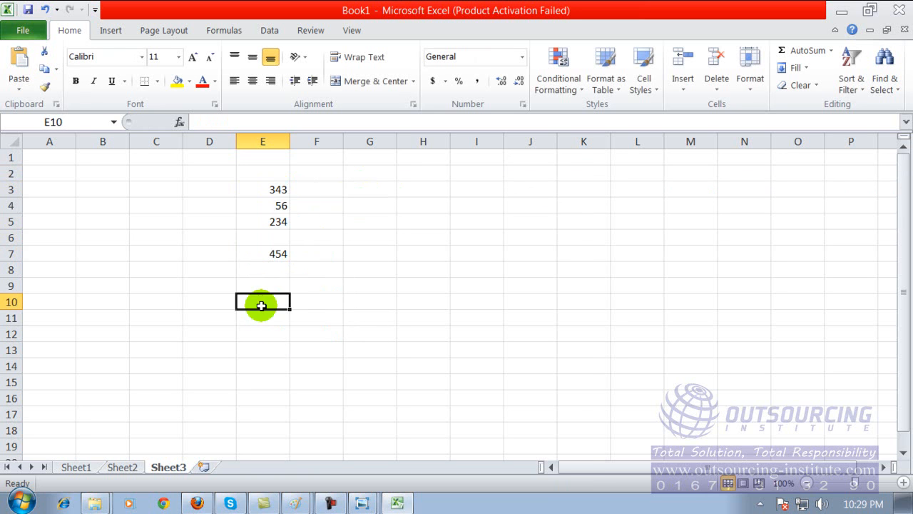
pyautogui.click(265, 188)
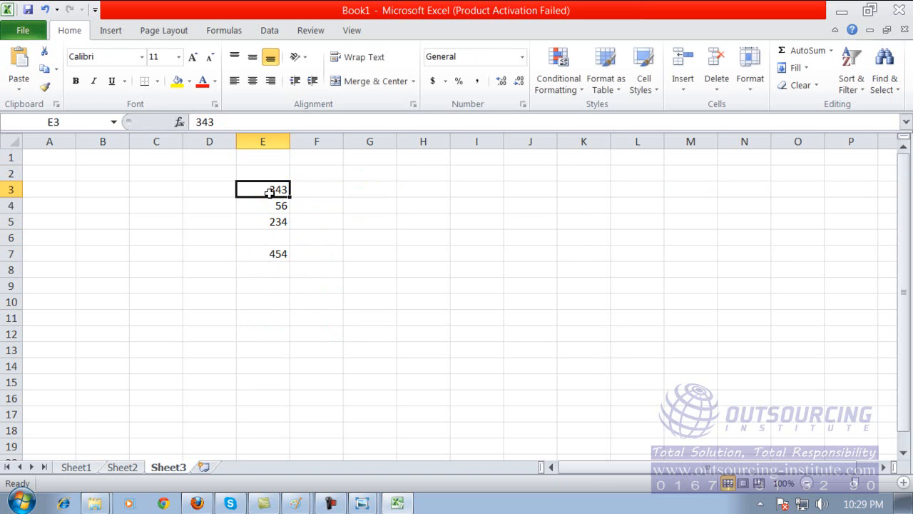
pyautogui.click(271, 302)
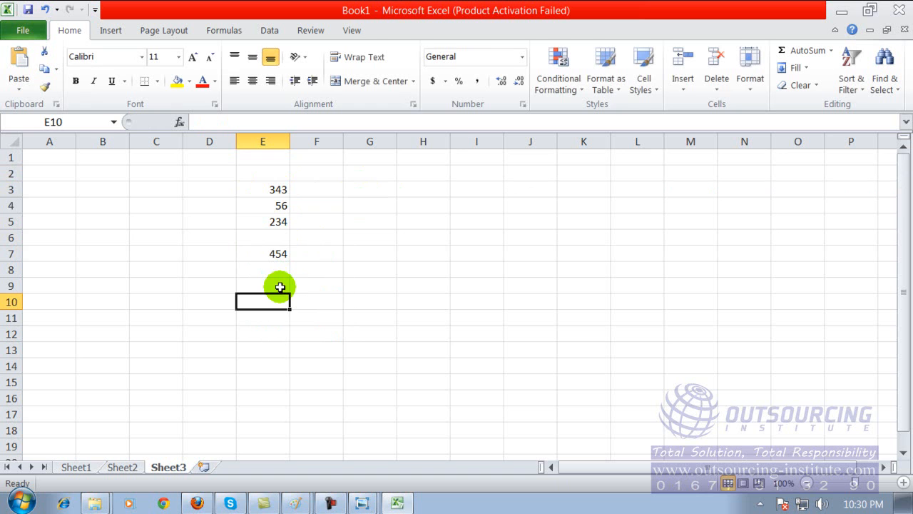
pyautogui.write('=sum')
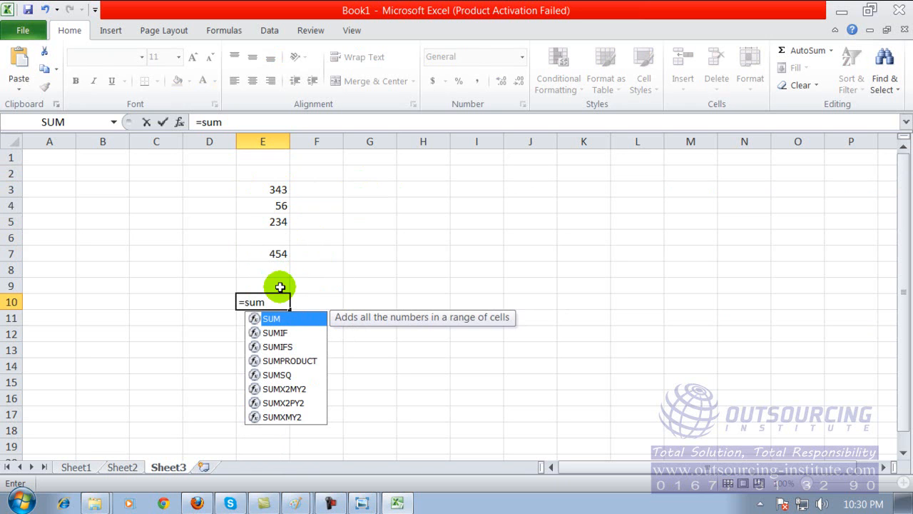
pyautogui.write('(')
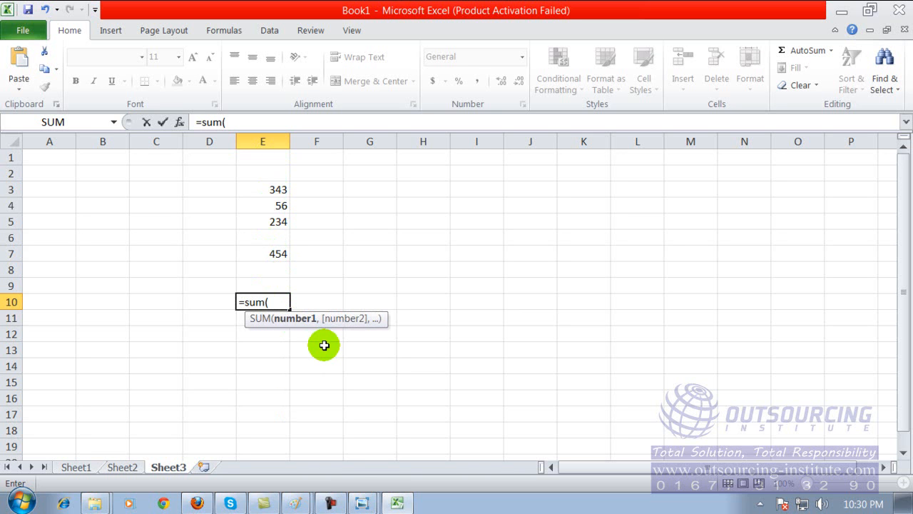
pyautogui.write('e3:e')
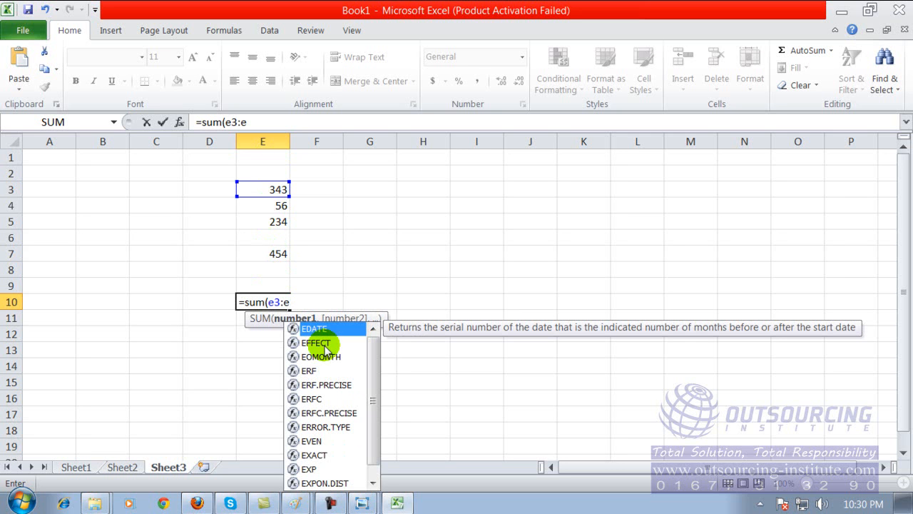
pyautogui.write('7')
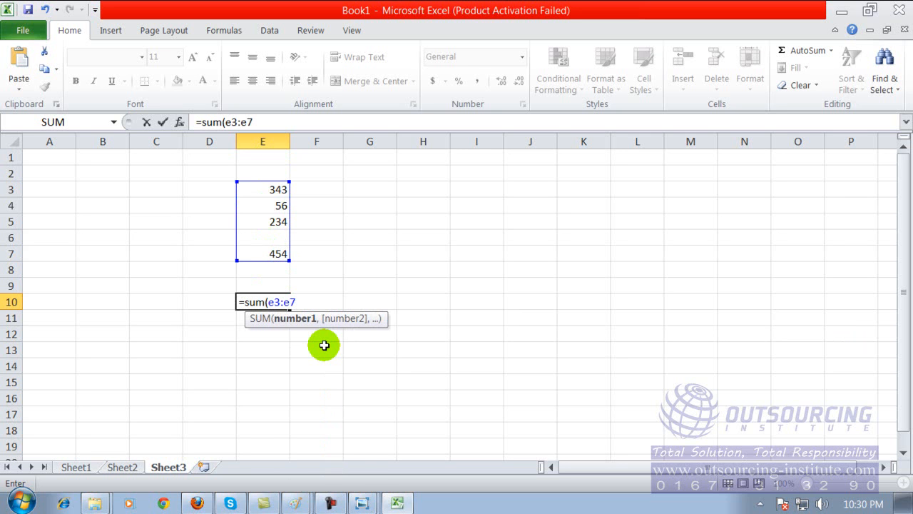
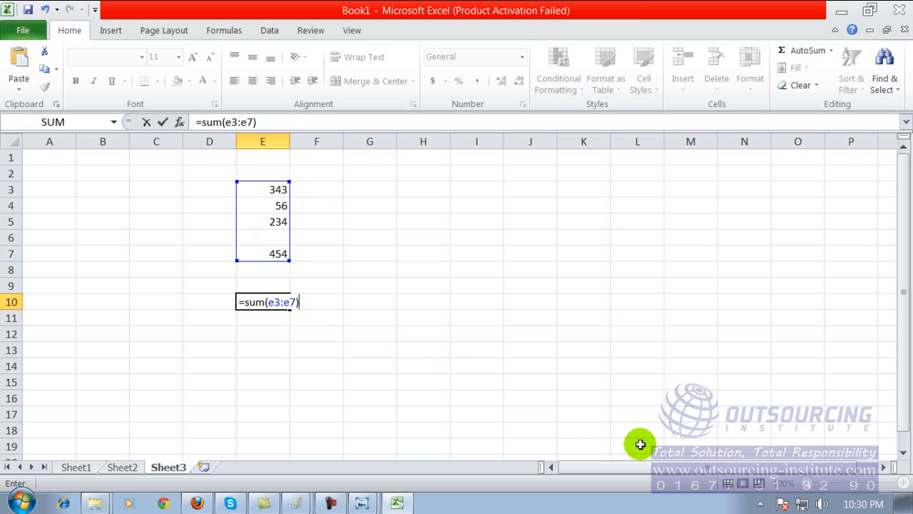
pyautogui.press('Return')
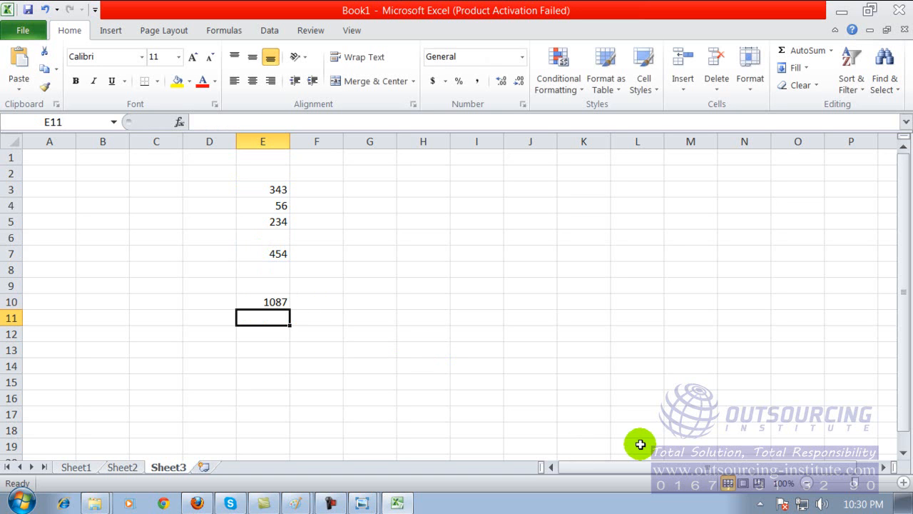
pyautogui.click(292, 302)
pyautogui.click(281, 302)
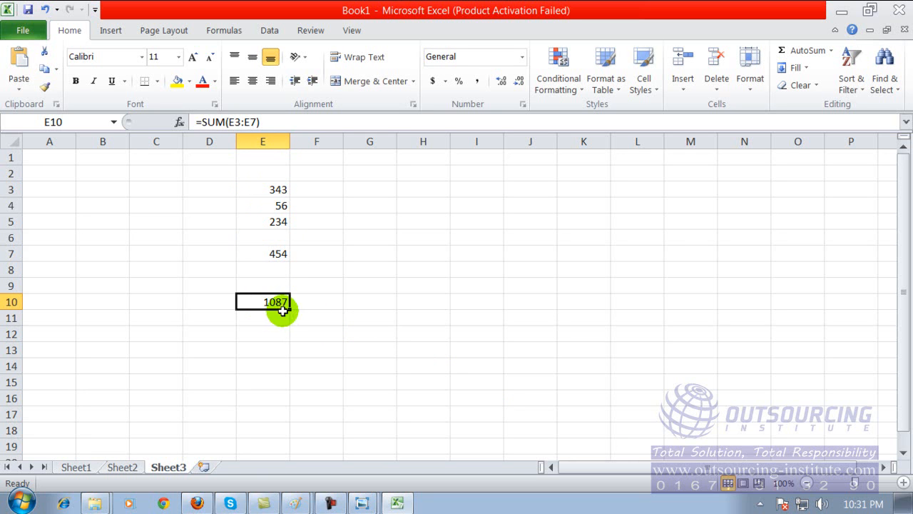
# Step: Fill row 3 from F3 to J3 with 2342, 2232, 232, 234 and 24
pyautogui.click(377, 188)
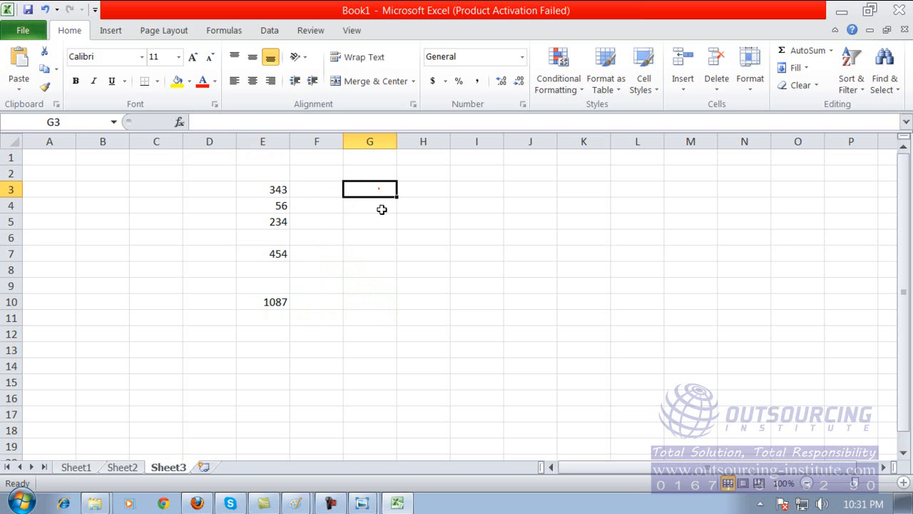
pyautogui.write('erwer')
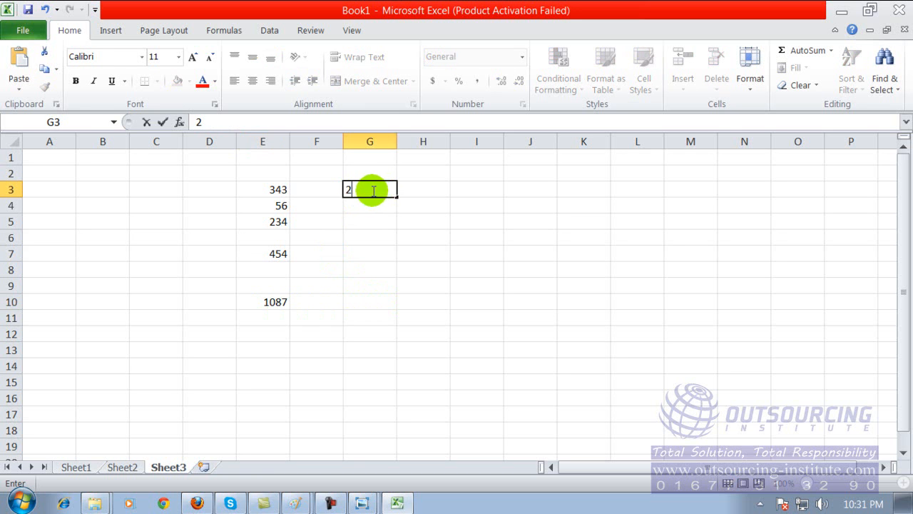
pyautogui.write('232')
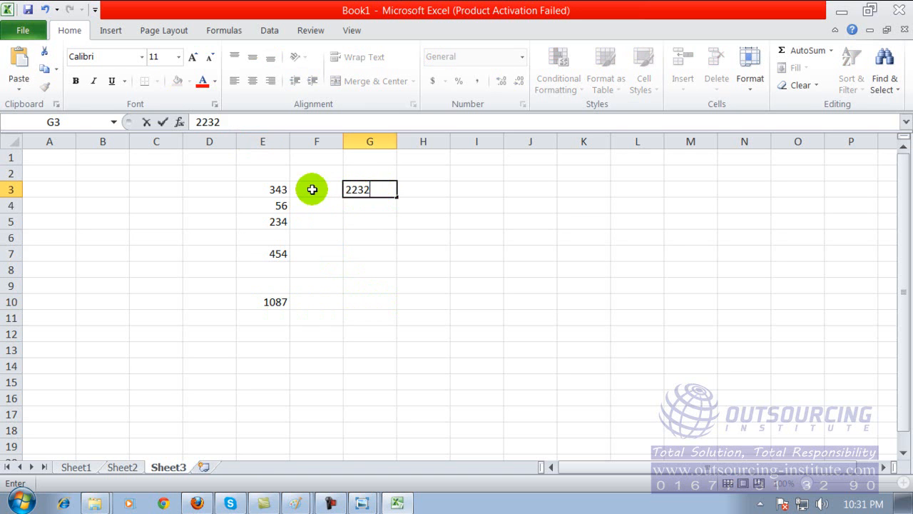
pyautogui.click(312, 190)
pyautogui.write('2342')
pyautogui.click(424, 189)
pyautogui.write('232')
pyautogui.click(473, 190)
pyautogui.write('234')
pyautogui.click(534, 192)
pyautogui.write('24')
# Step: Enter 54 in F4 and fill F5 to J5 with 5645, 4564, 456, 465 and 465
pyautogui.click(328, 205)
pyautogui.write('54')
pyautogui.click(316, 223)
pyautogui.write('5645')
pyautogui.click(371, 221)
pyautogui.write('4564')
pyautogui.click(416, 221)
pyautogui.write('456')
pyautogui.click(475, 222)
pyautogui.write('465')
pyautogui.click(513, 222)
pyautogui.write('465')
# Step: Complete row 4 by entering 464, 4564, 464 and 46 in cells G4 to J4
pyautogui.click(526, 206)
pyautogui.write('46')
pyautogui.click(483, 206)
pyautogui.write('464')
pyautogui.click(418, 206)
pyautogui.write('4564')
pyautogui.click(374, 205)
pyautogui.write('4564')
# Step: Fill row 6 from F6 to J6 with 4564, 464, 46, 456 and 45
pyautogui.click(326, 238)
pyautogui.write('4564')
pyautogui.click(375, 237)
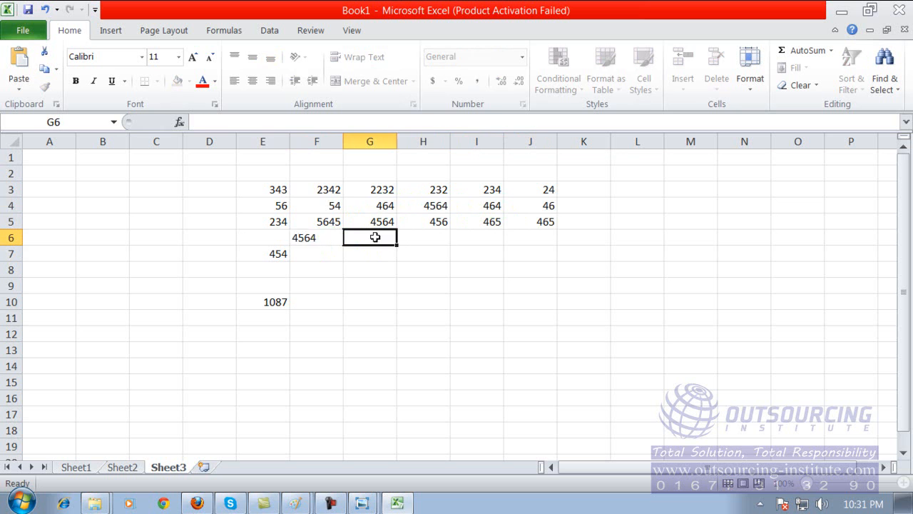
pyautogui.write('464')
pyautogui.click(411, 239)
pyautogui.write('46')
pyautogui.click(490, 239)
pyautogui.write('456')
pyautogui.click(526, 239)
pyautogui.write('45')
# Step: Fill row 7 from F7 to J7 with 456, 456, 45, 456 and 46
pyautogui.click(321, 255)
pyautogui.write('456')
pyautogui.click(373, 254)
pyautogui.write('456')
pyautogui.click(440, 255)
pyautogui.write('45')
pyautogui.click(467, 255)
pyautogui.write('456')
pyautogui.click(532, 255)
pyautogui.write('46')
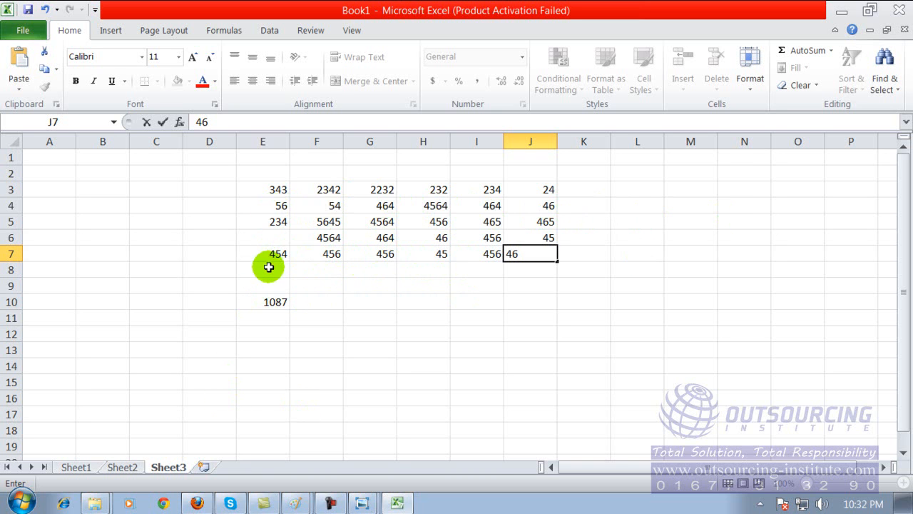
# Step: Copy the SUM formula in E10 across row 10 through J10 to total each column of numbers
pyautogui.click(277, 302)
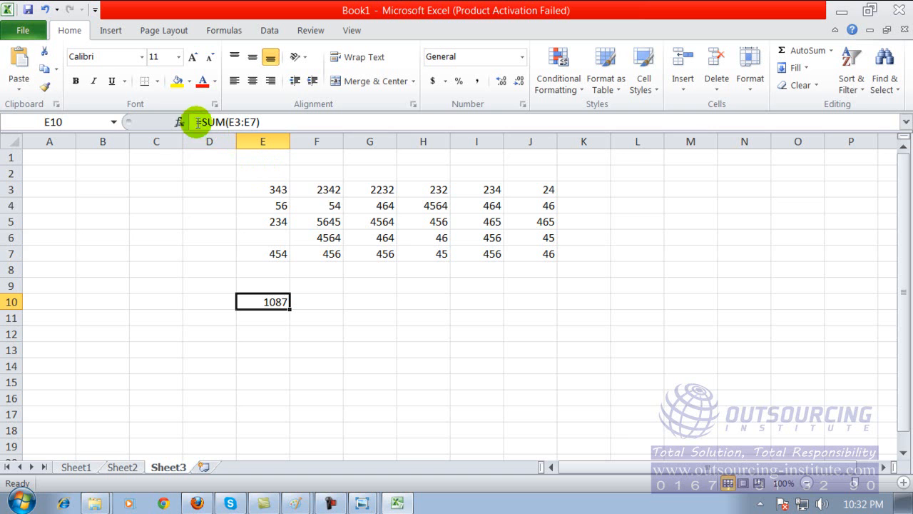
pyautogui.click(271, 123)
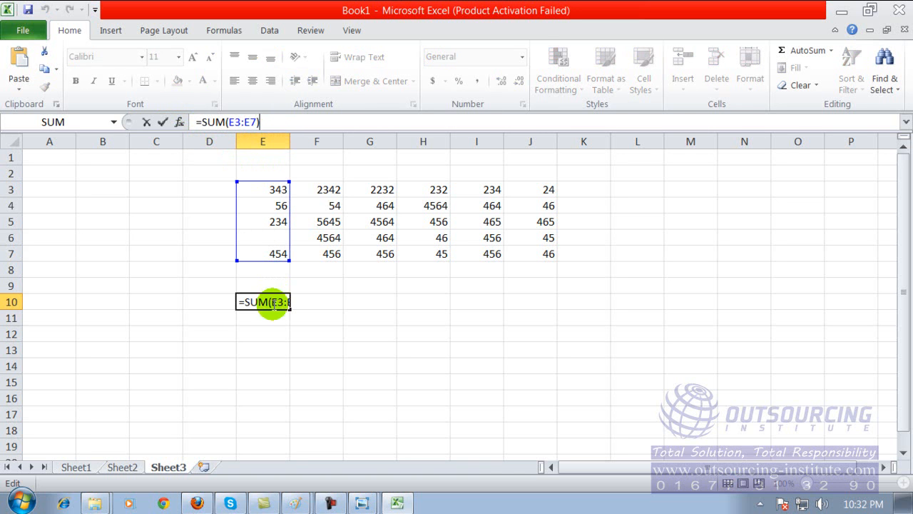
pyautogui.click(264, 346)
pyautogui.click(271, 300)
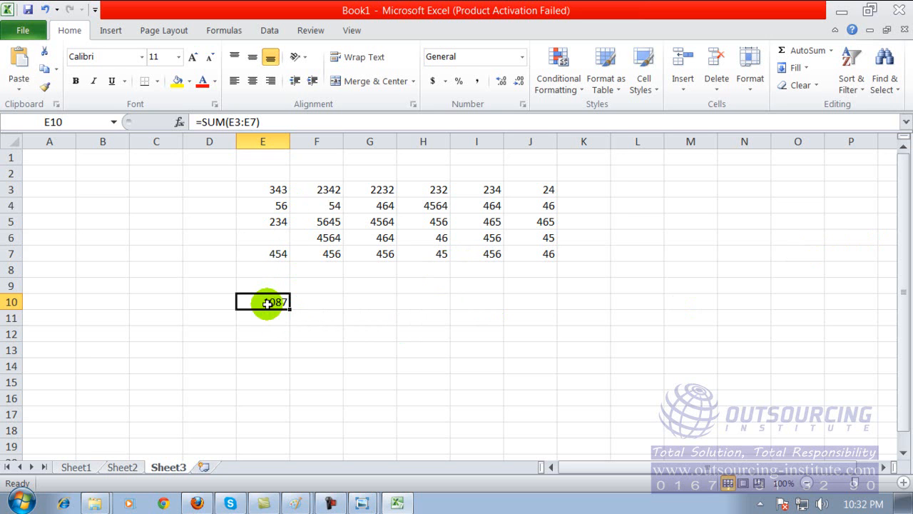
pyautogui.click(265, 347)
pyautogui.click(265, 302)
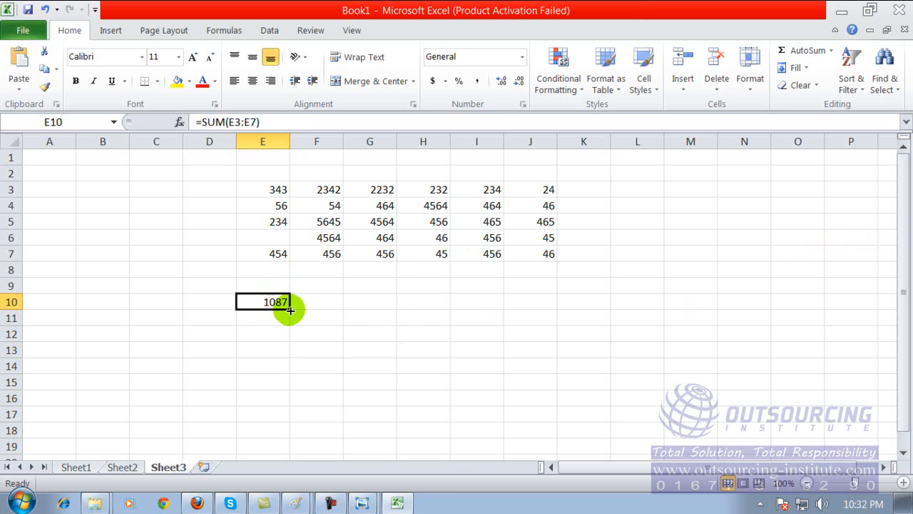
pyautogui.moveTo(289, 311); pyautogui.dragTo(551, 314)
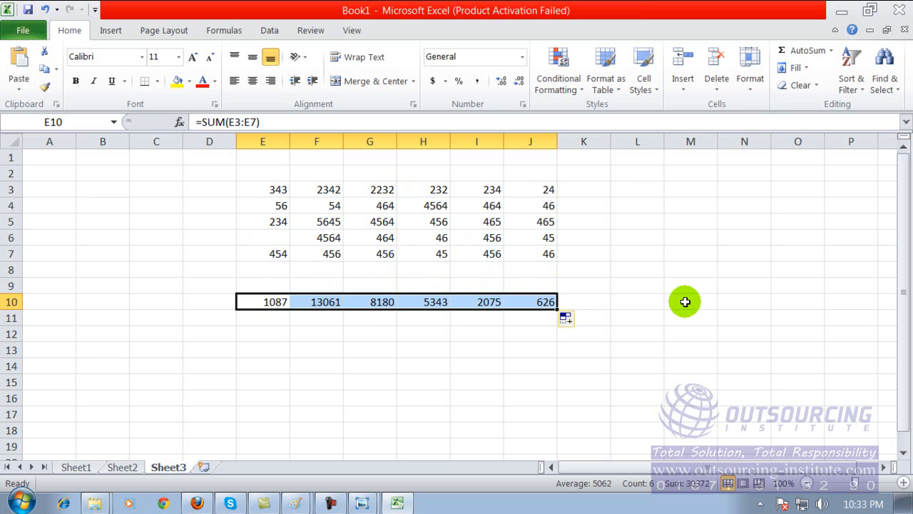
# Step: Enter a person's first name in B7 and the amount 34000 beside it in C7
pyautogui.click(127, 247)
pyautogui.click(127, 248)
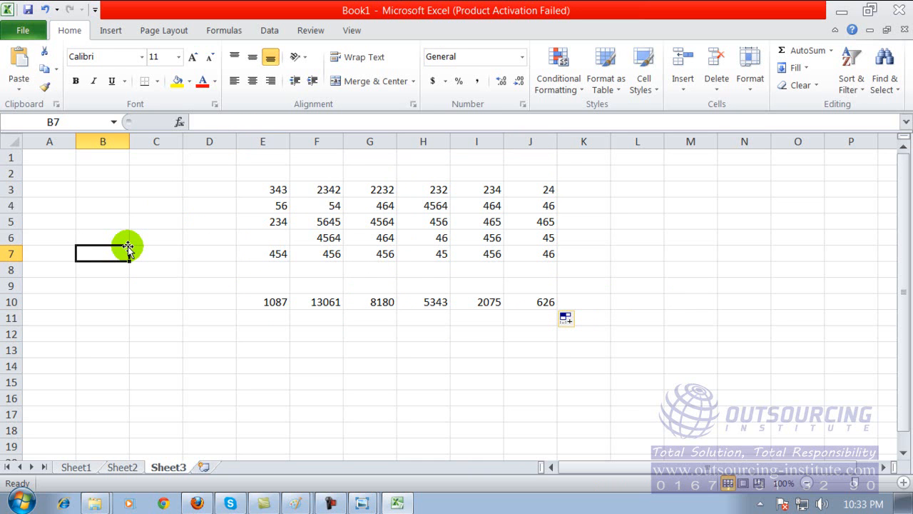
pyautogui.write('abul')
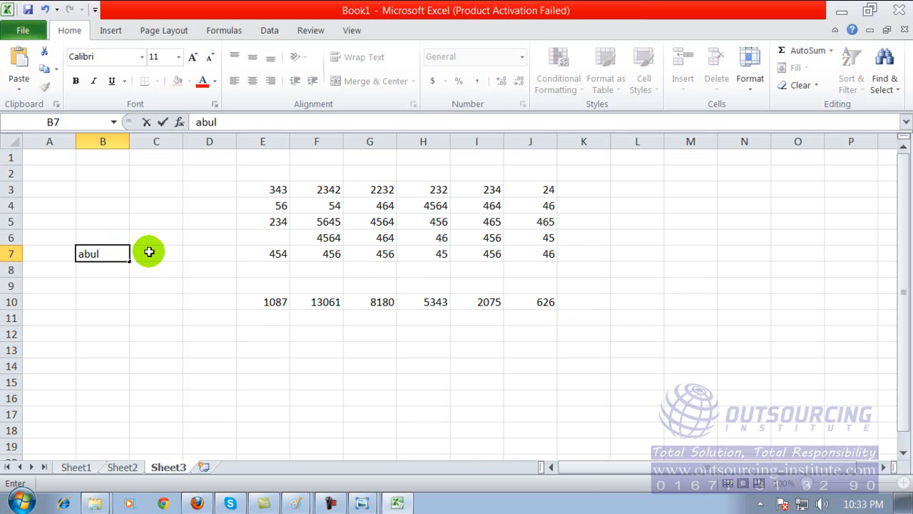
pyautogui.click(153, 251)
pyautogui.write('34000')
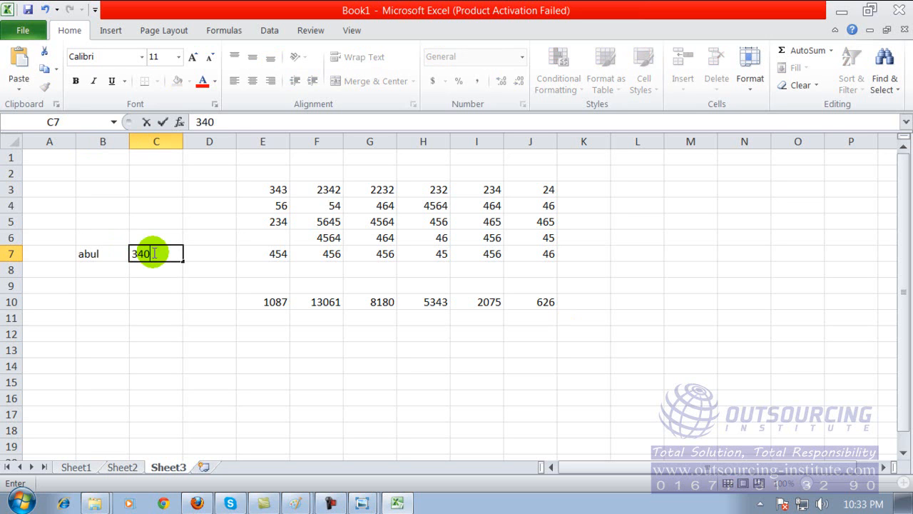
# Step: Enter a second person's first name in B8 with 495 in C8, and a third first name in B9
pyautogui.click(118, 268)
pyautogui.write('rahim')
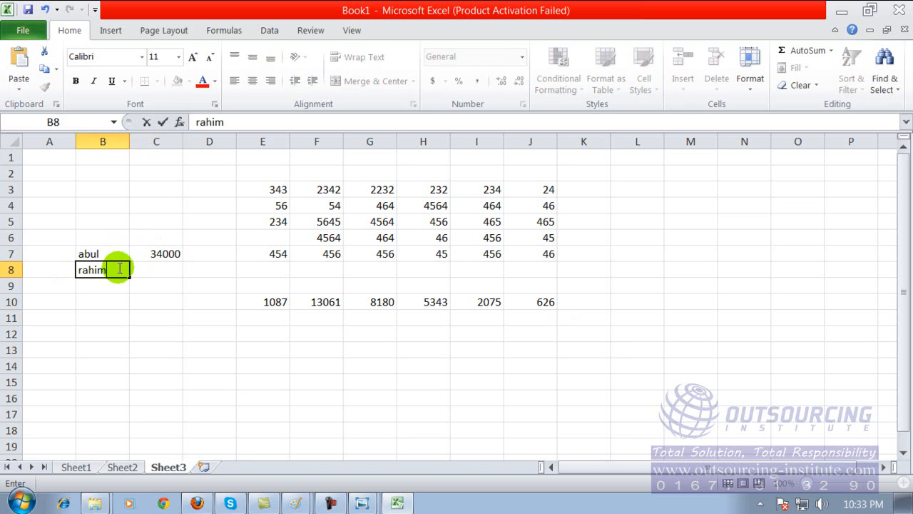
pyautogui.click(169, 274)
pyautogui.write('495')
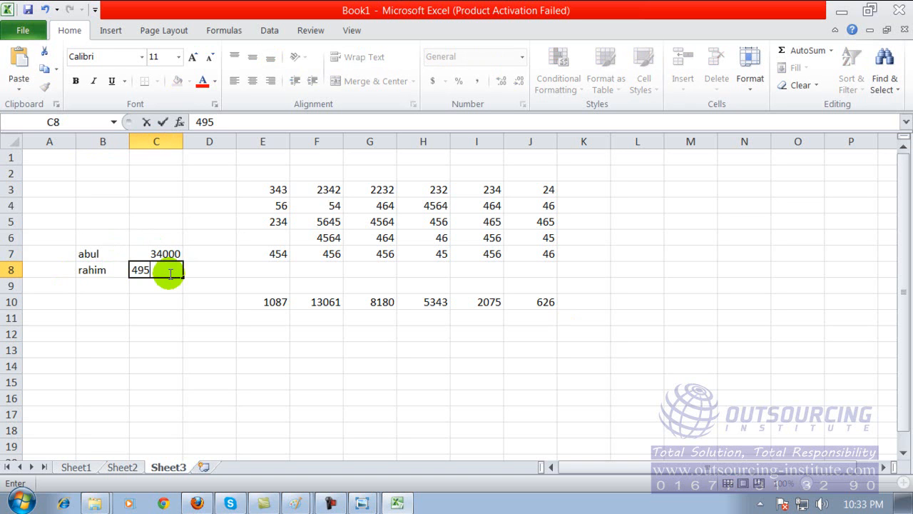
pyautogui.click(107, 288)
pyautogui.write('ka')
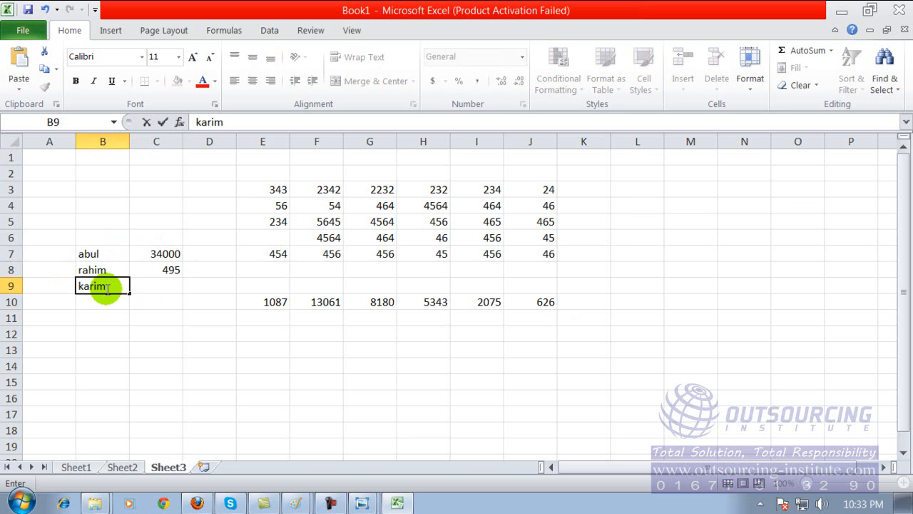
pyautogui.write('rim')
pyautogui.click(136, 287)
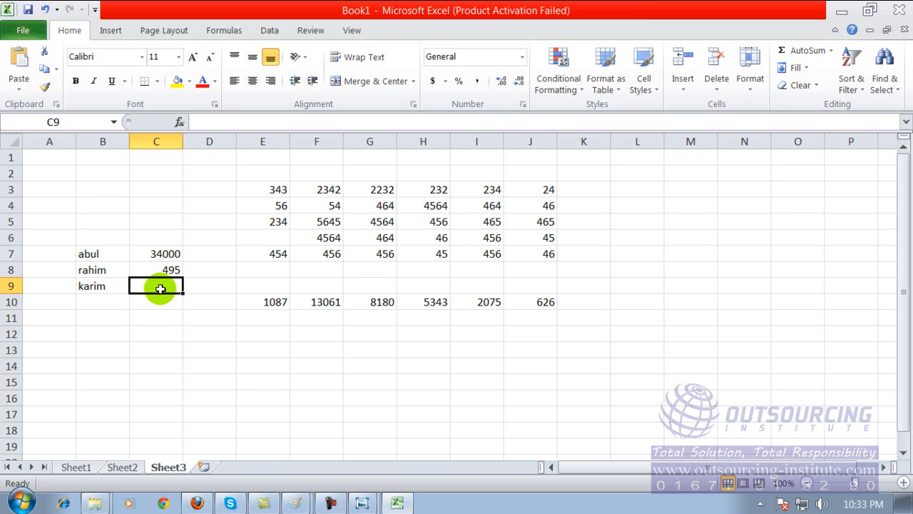
# Step: Save the workbook as Book1.xlsx on Local Disk (E:) and close Excel
pyautogui.click(269, 301)
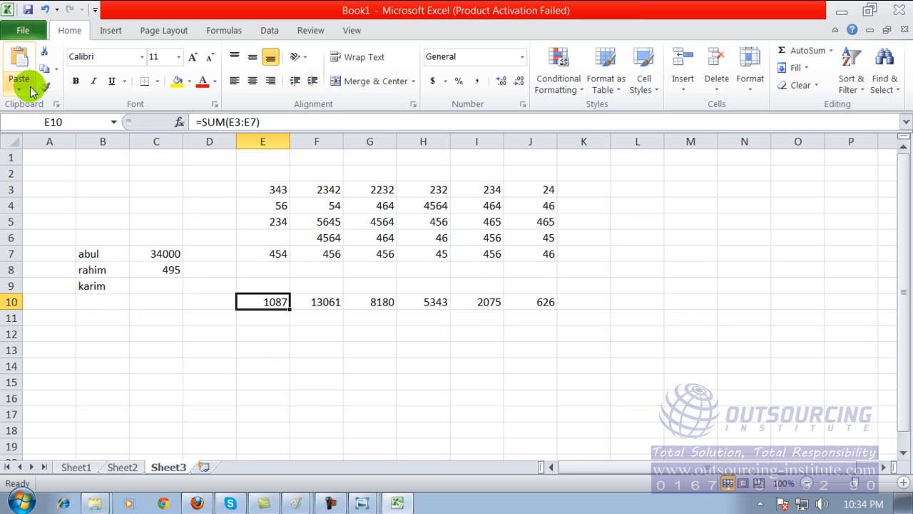
pyautogui.click(28, 12)
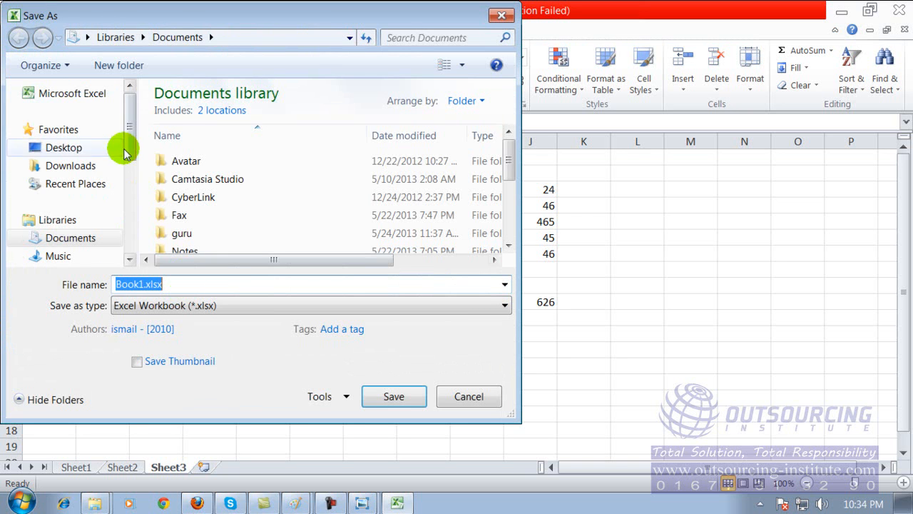
pyautogui.moveTo(126, 106); pyautogui.dragTo(128, 188)
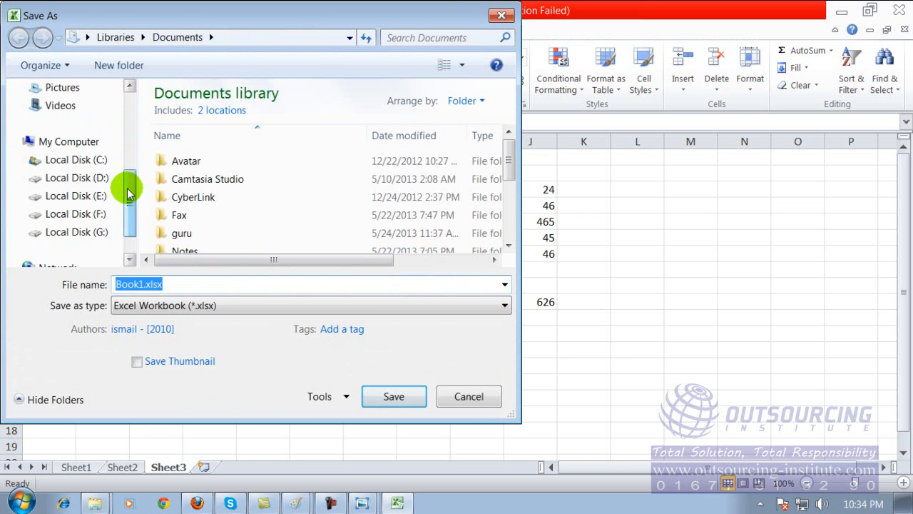
pyautogui.click(79, 197)
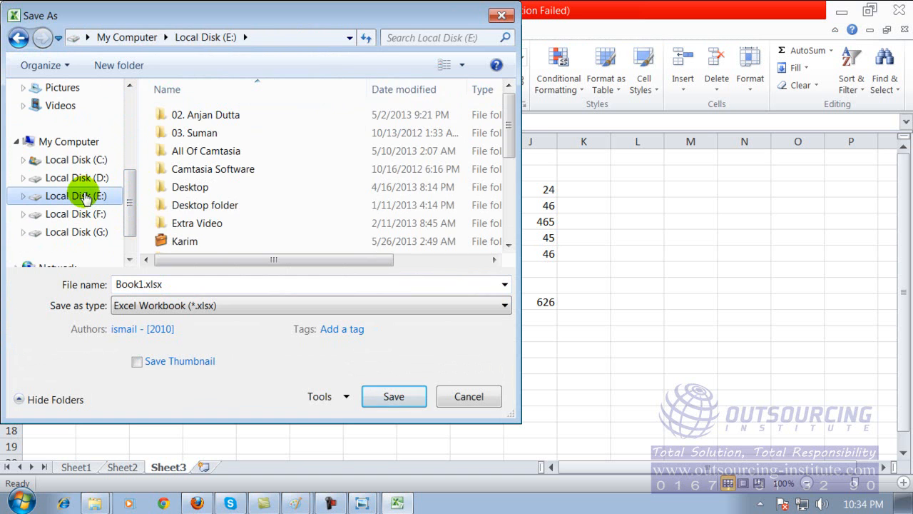
pyautogui.click(396, 398)
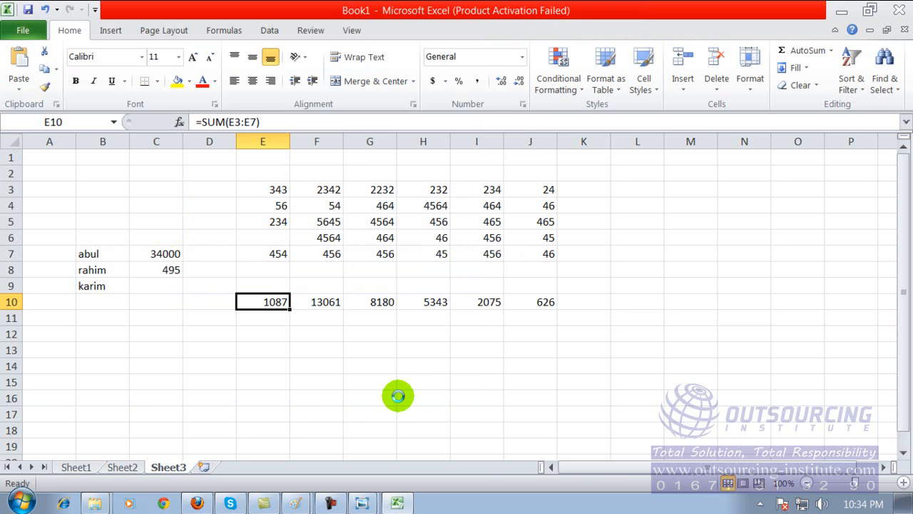
pyautogui.click(896, 10)
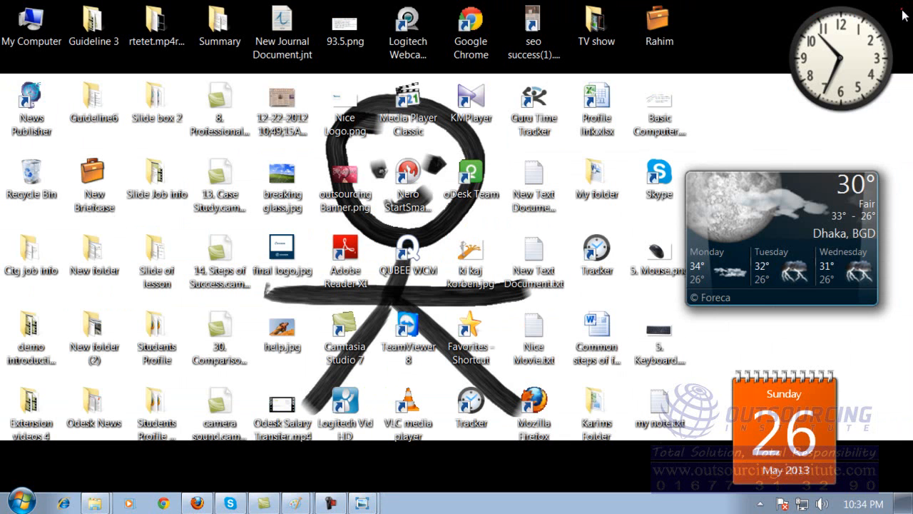
# Step: Locate Book1.xlsx on Local Disk (E:) in Windows Explorer, open it to check its contents, and close both windows
pyautogui.doubleClick(30, 22)
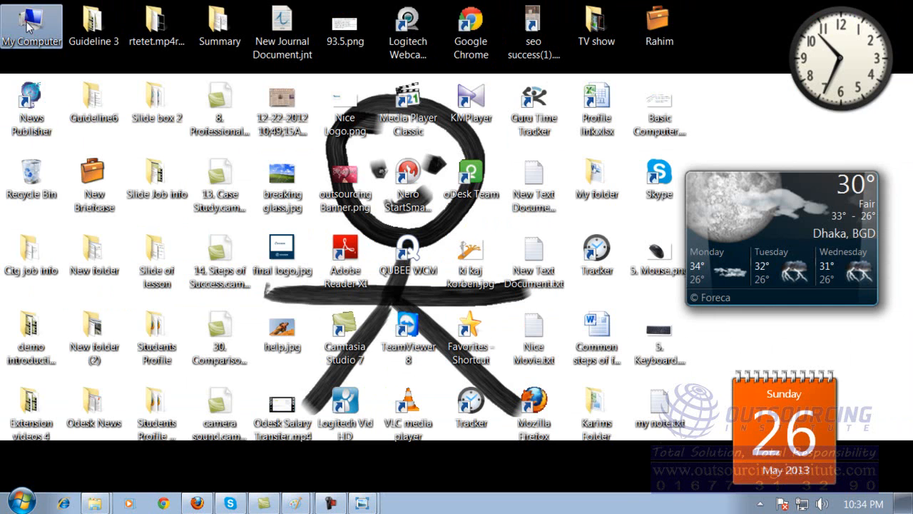
pyautogui.doubleClick(307, 214)
pyautogui.moveTo(485, 128); pyautogui.dragTo(481, 398)
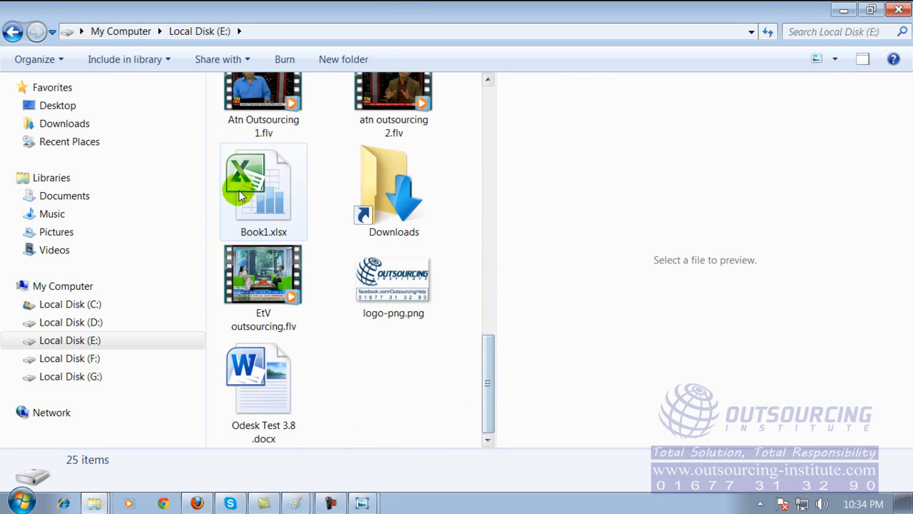
pyautogui.moveTo(490, 396); pyautogui.dragTo(515, 381)
pyautogui.click(286, 218)
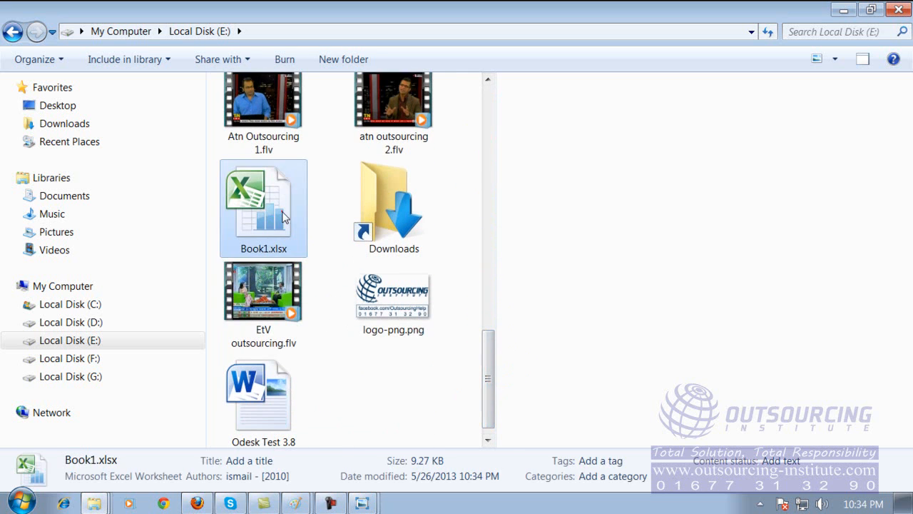
pyautogui.doubleClick(285, 218)
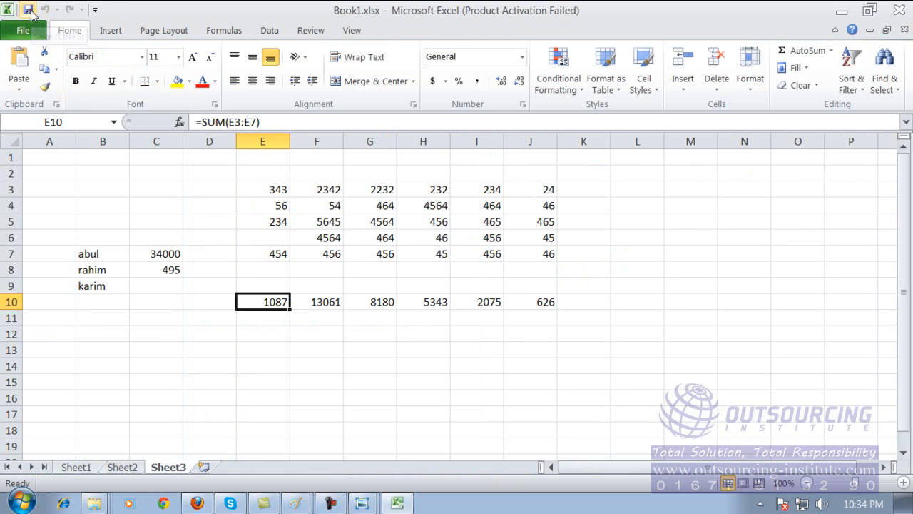
pyautogui.click(897, 10)
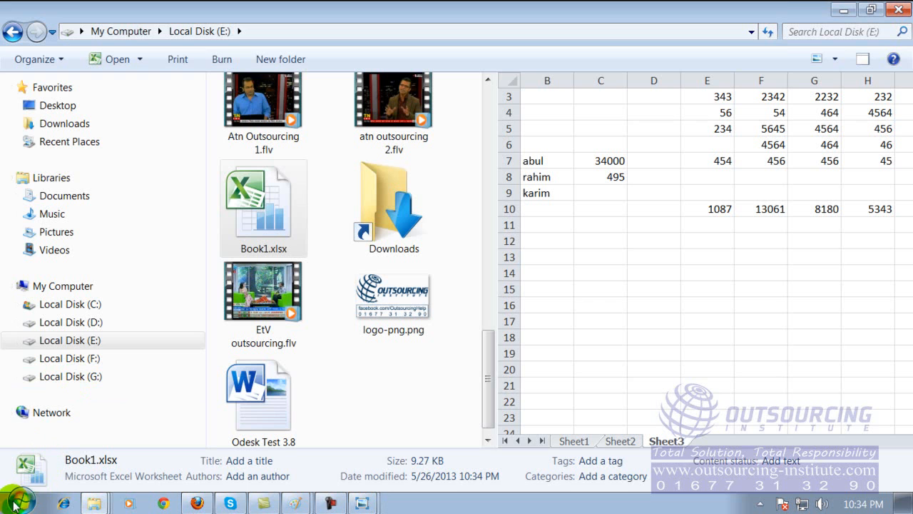
pyautogui.click(897, 10)
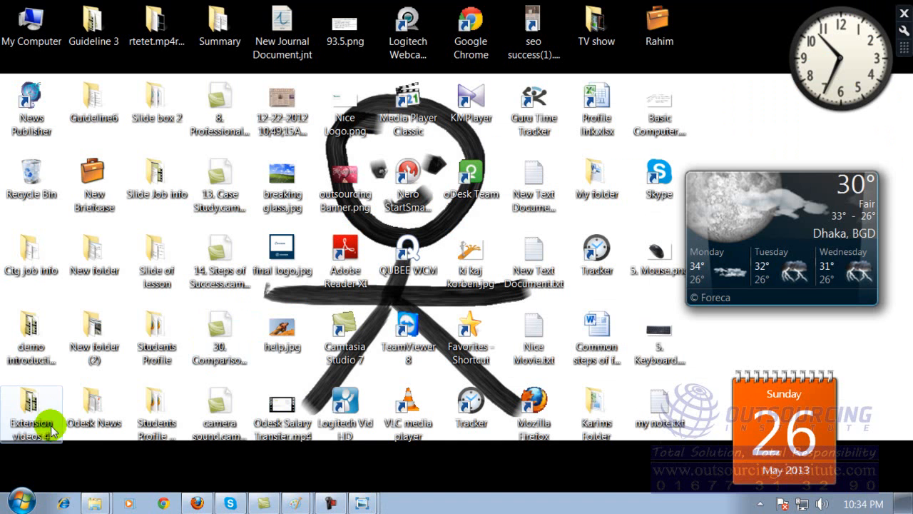
# Step: Start Microsoft Excel 2010 with a blank workbook, enter "sdfd" in F8 and dismiss the Office Activation Wizard
pyautogui.click(23, 503)
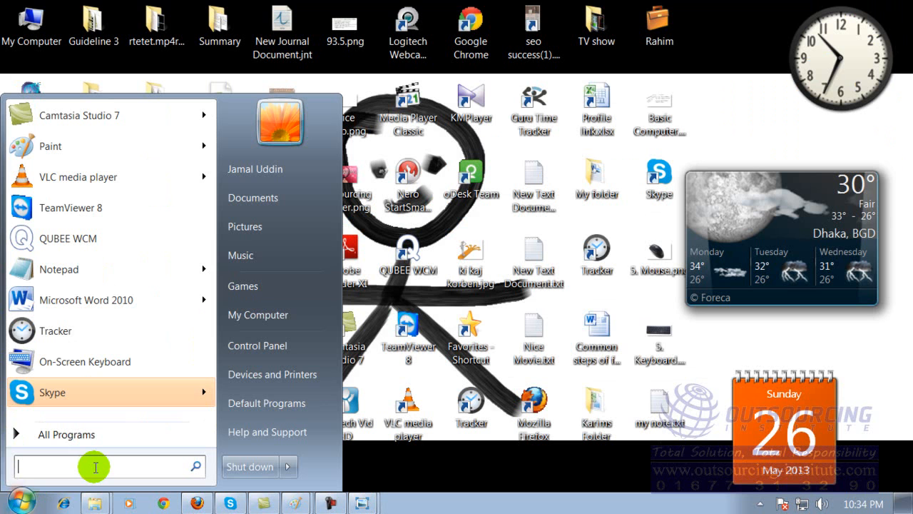
pyautogui.write('ex')
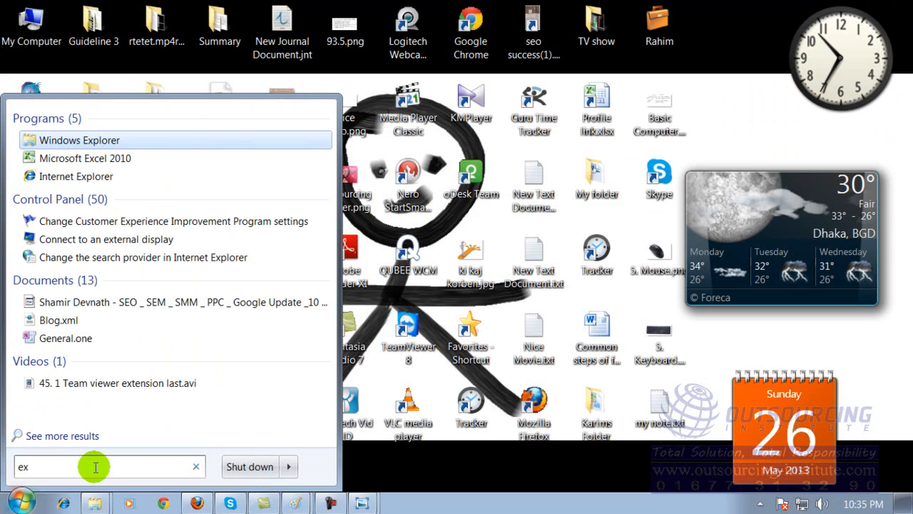
pyautogui.click(79, 158)
pyautogui.click(328, 268)
pyautogui.write('sdfd')
pyautogui.click(462, 286)
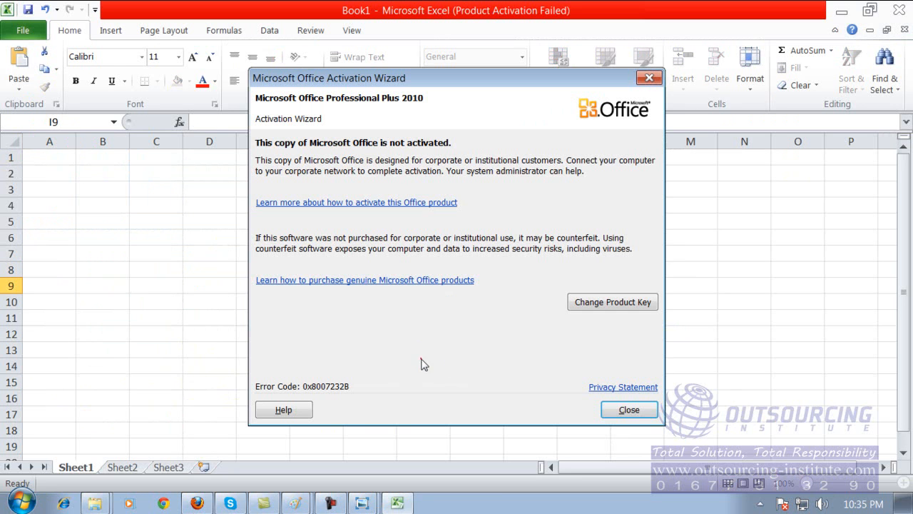
pyautogui.click(619, 410)
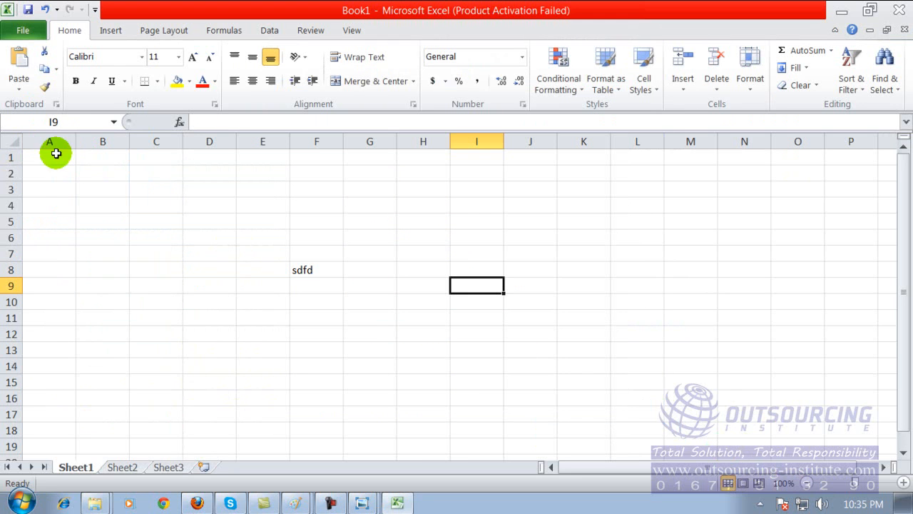
# Step: Save the new workbook as "my account" in Excel Workbook format on Local Disk (F:) and close Excel
pyautogui.click(27, 9)
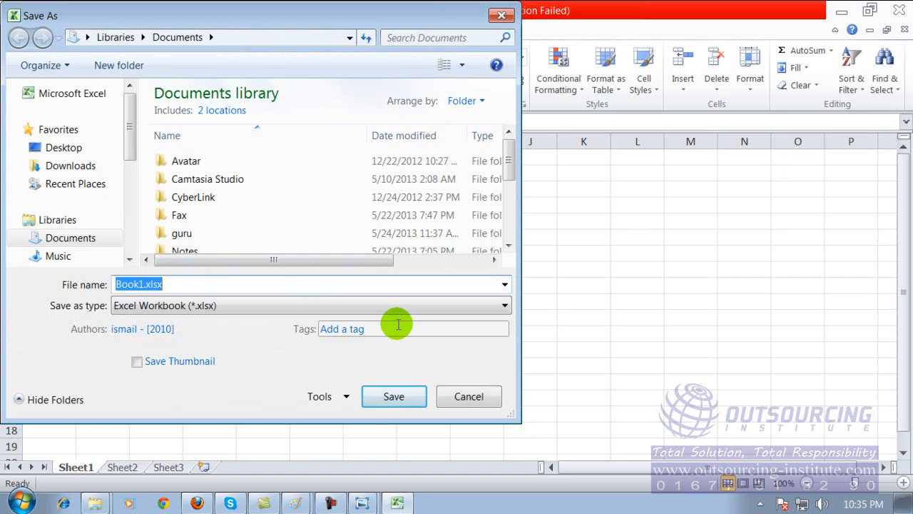
pyautogui.press('BackSpace')
pyautogui.write('my ')
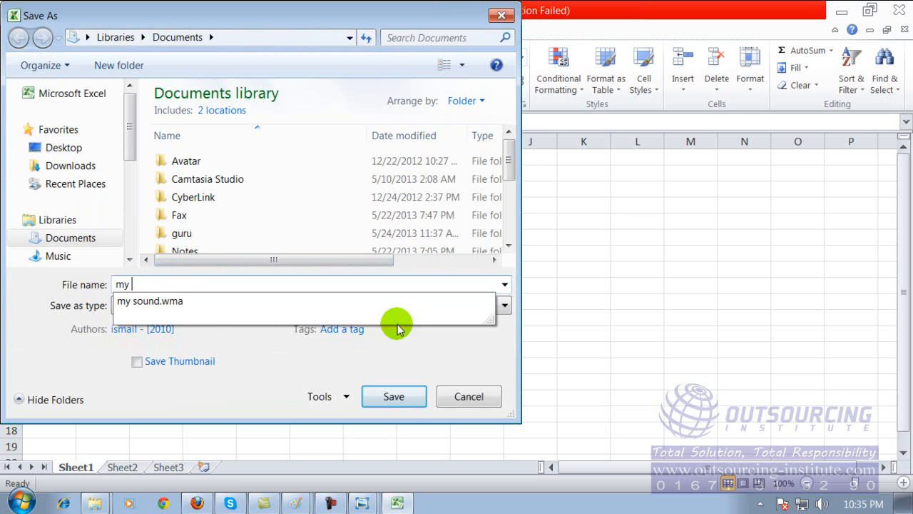
pyautogui.write('account')
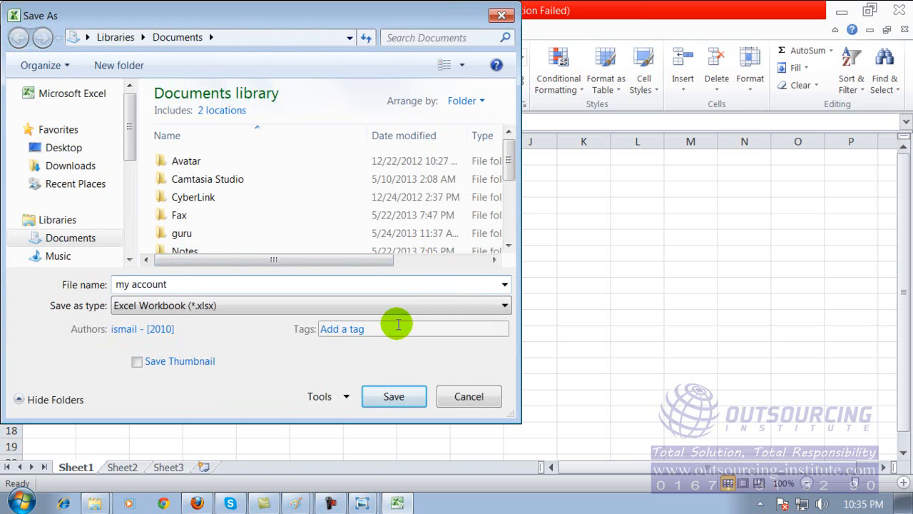
pyautogui.moveTo(129, 130); pyautogui.dragTo(129, 198)
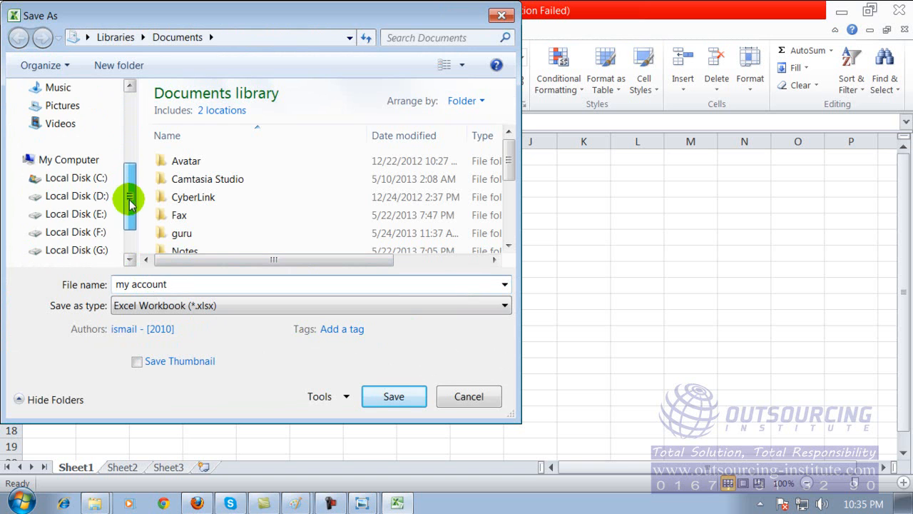
pyautogui.click(100, 235)
pyautogui.click(189, 283)
pyautogui.click(188, 283)
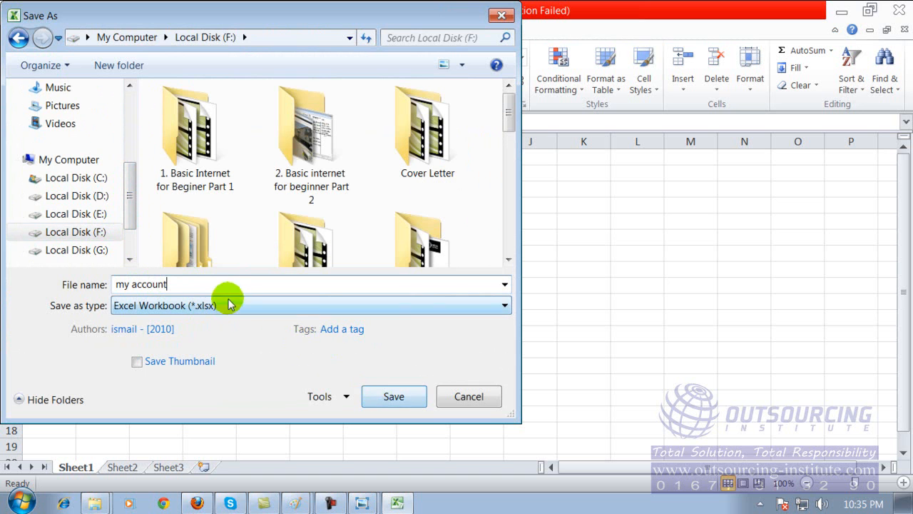
pyautogui.click(386, 395)
pyautogui.click(383, 394)
pyautogui.click(895, 11)
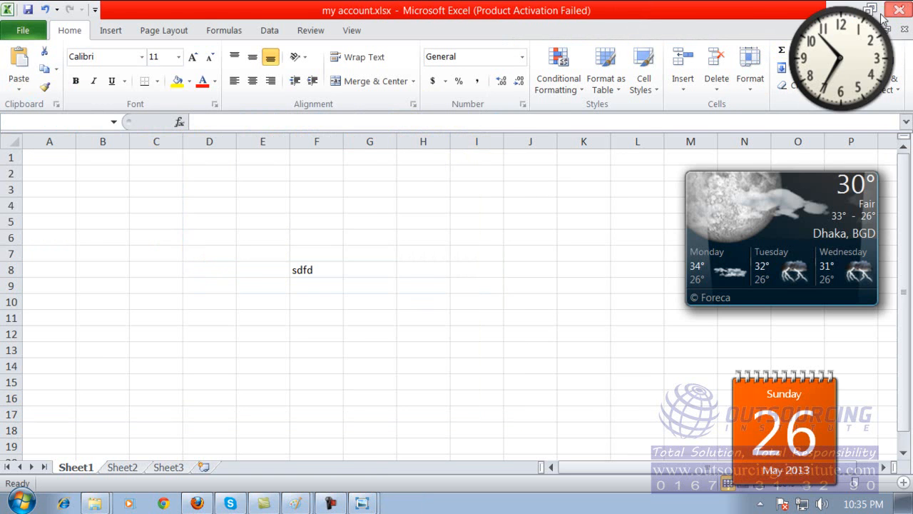
# Step: Open Local Disk (F:) in Windows Explorer, locate my account.xlsx and preview its contents
pyautogui.click(35, 22)
pyautogui.doubleClick(36, 22)
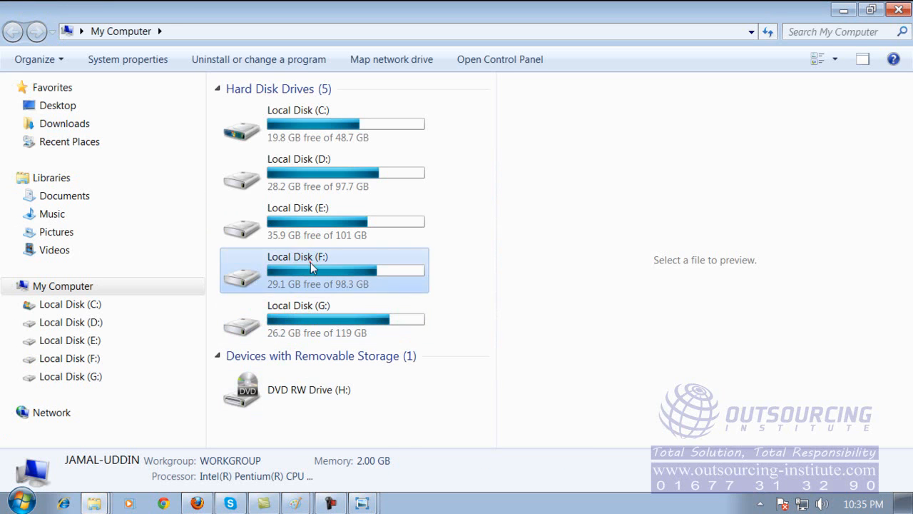
pyautogui.doubleClick(310, 266)
pyautogui.moveTo(481, 150); pyautogui.dragTo(483, 364)
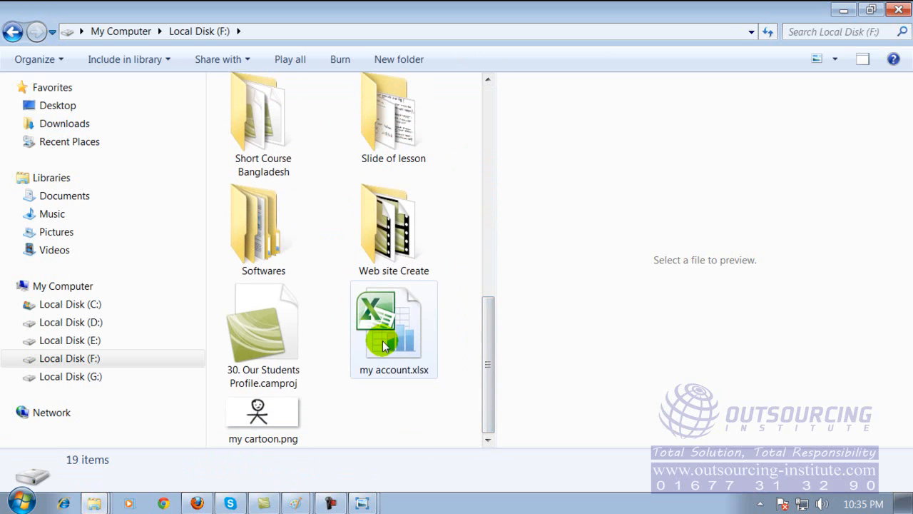
pyautogui.click(402, 332)
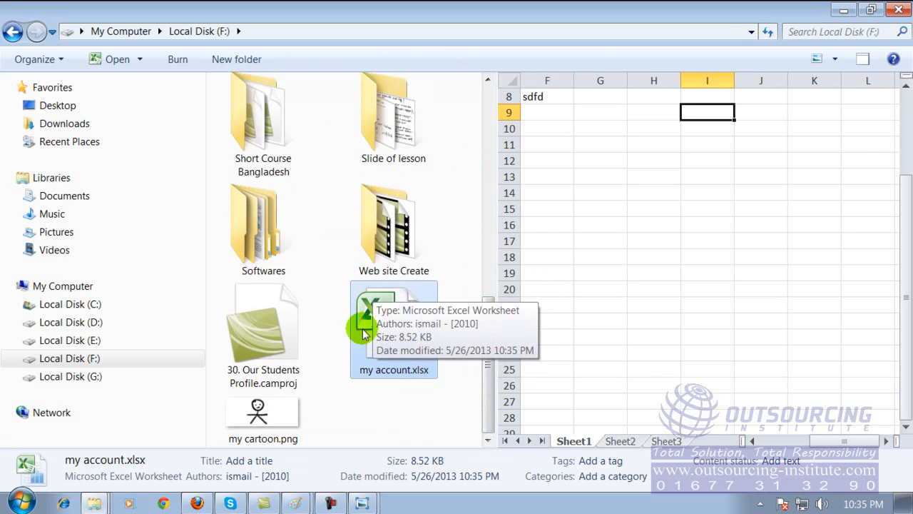
pyautogui.click(344, 405)
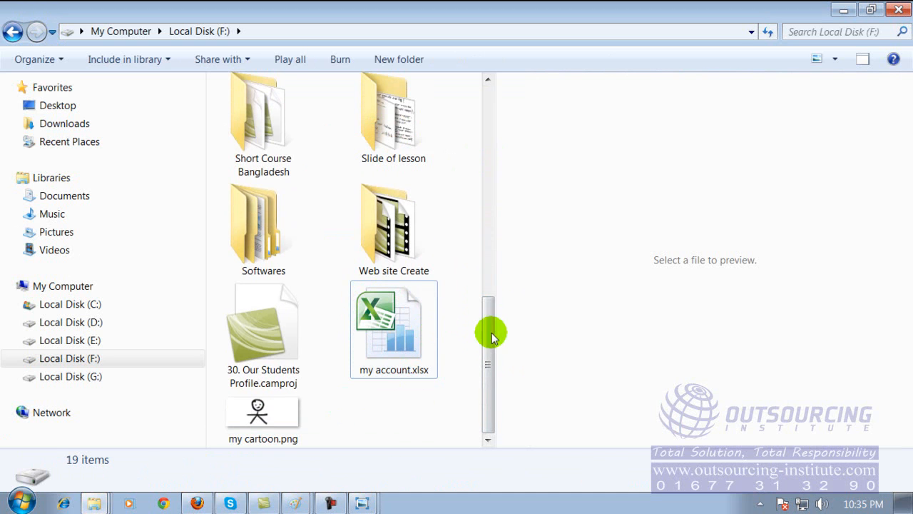
pyautogui.moveTo(486, 335); pyautogui.dragTo(491, 134)
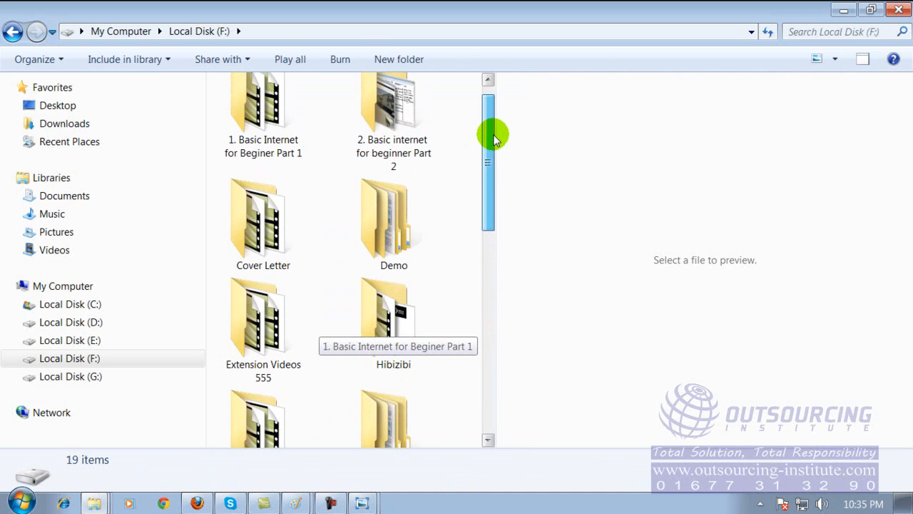
# Step: Look through the files on Local Disk (E:), return to Local Disk (F:) to check my cartoon.png, and minimize the window
pyautogui.click(93, 341)
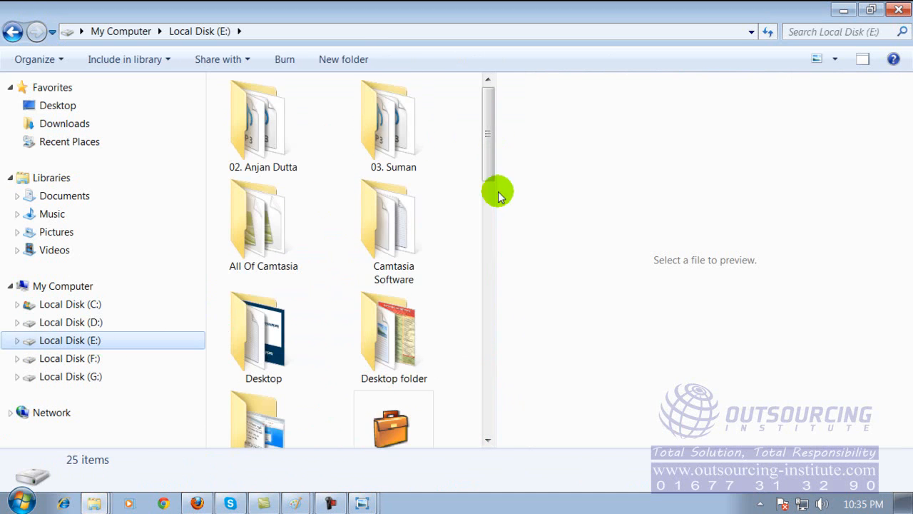
pyautogui.moveTo(488, 139); pyautogui.dragTo(486, 300)
pyautogui.moveTo(394, 351)
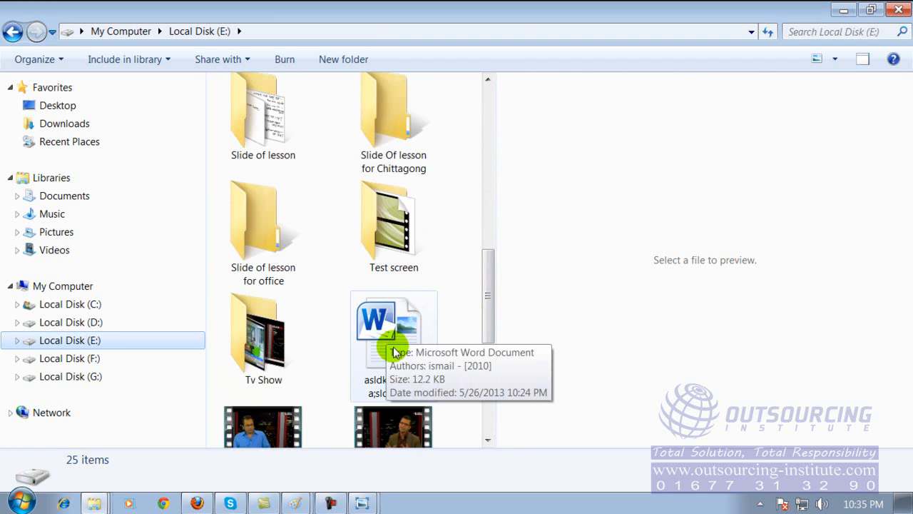
pyautogui.click(14, 30)
pyautogui.moveTo(485, 151); pyautogui.dragTo(492, 368)
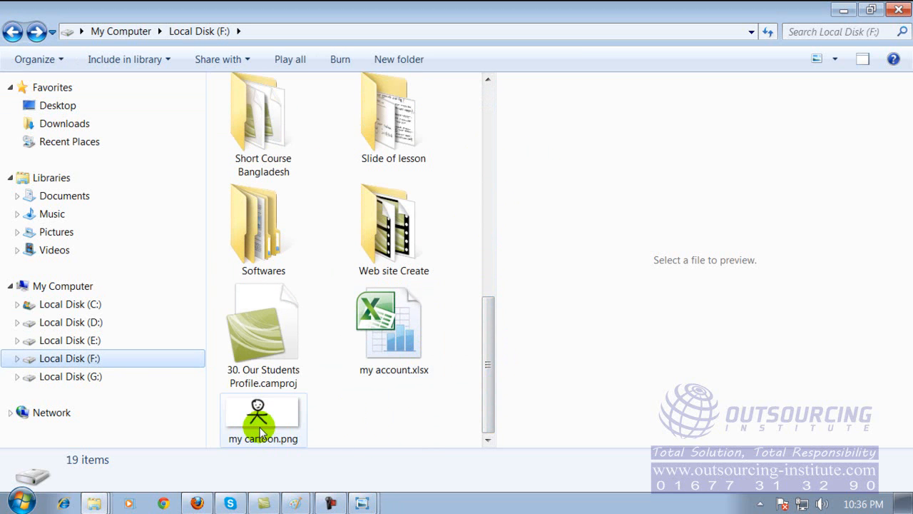
pyautogui.moveTo(260, 426)
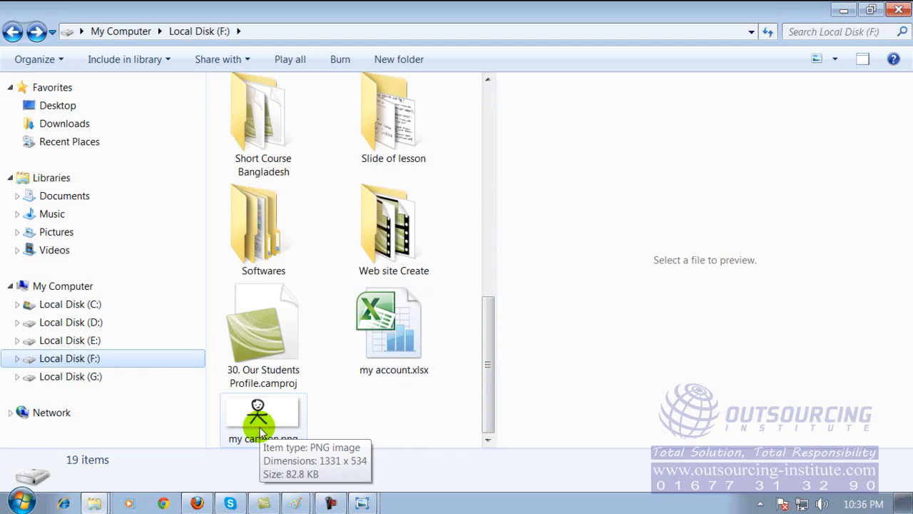
pyautogui.click(840, 12)
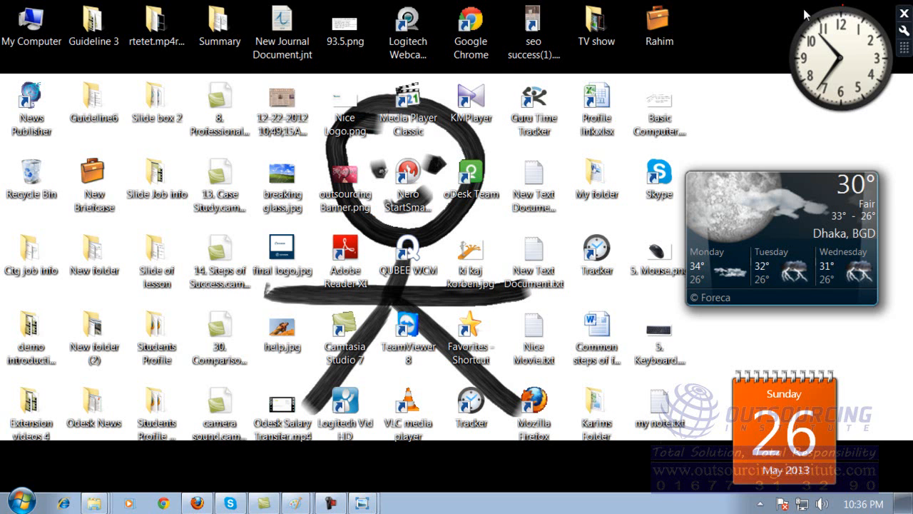
# Step: Start Microsoft Access 2010 from the Microsoft Office programs and dismiss the Office Activation Wizard
pyautogui.click(23, 502)
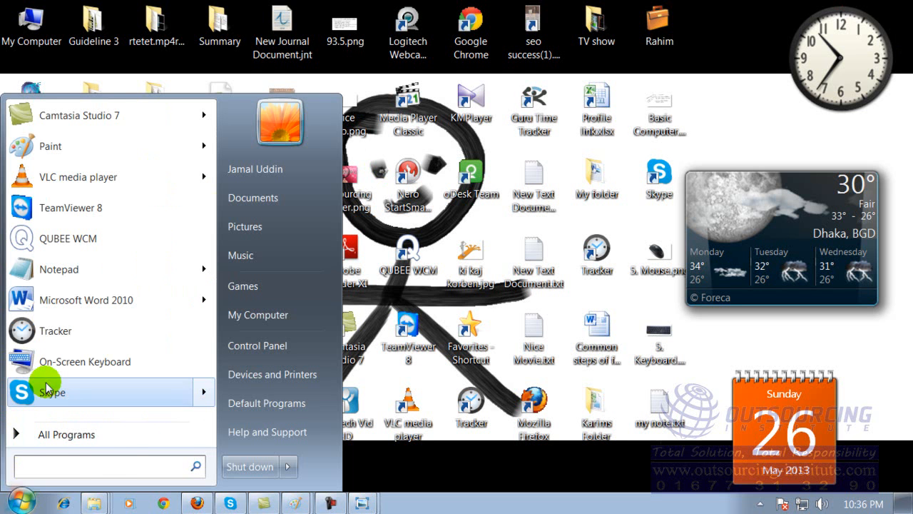
pyautogui.click(72, 435)
pyautogui.click(71, 435)
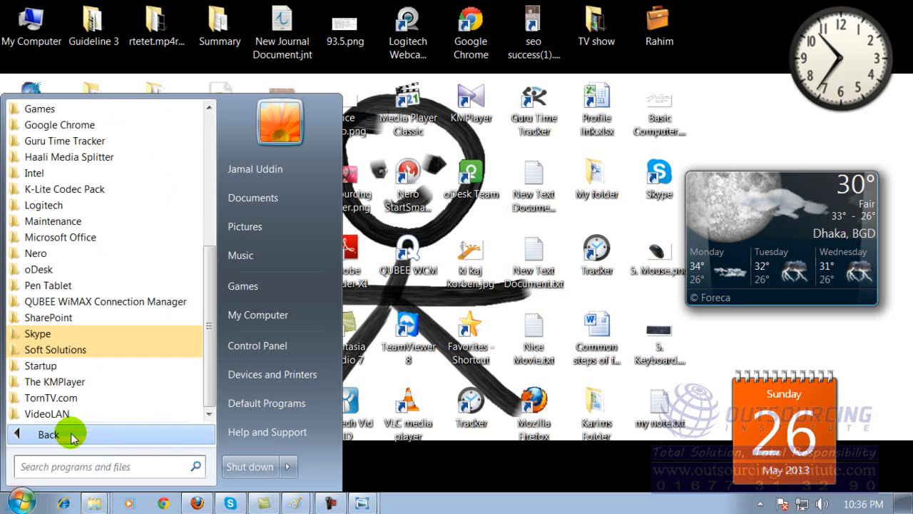
pyautogui.click(89, 237)
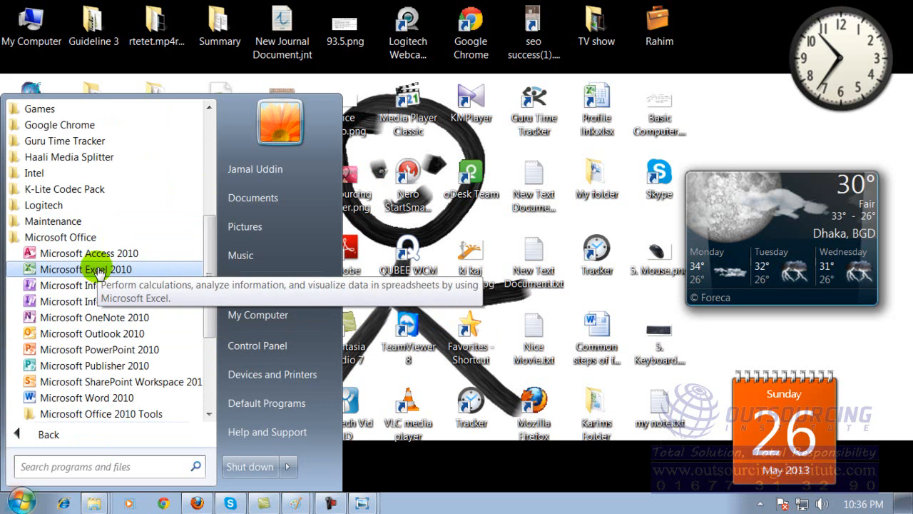
pyautogui.click(89, 254)
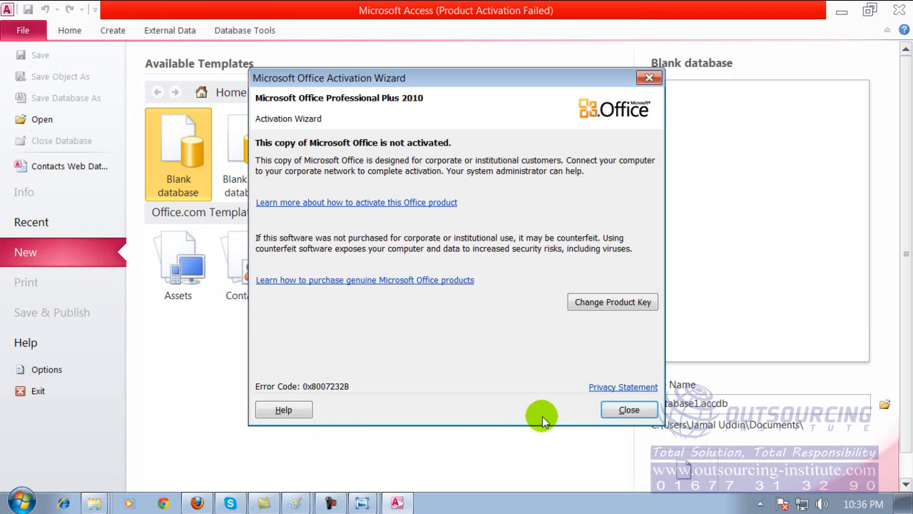
pyautogui.click(629, 409)
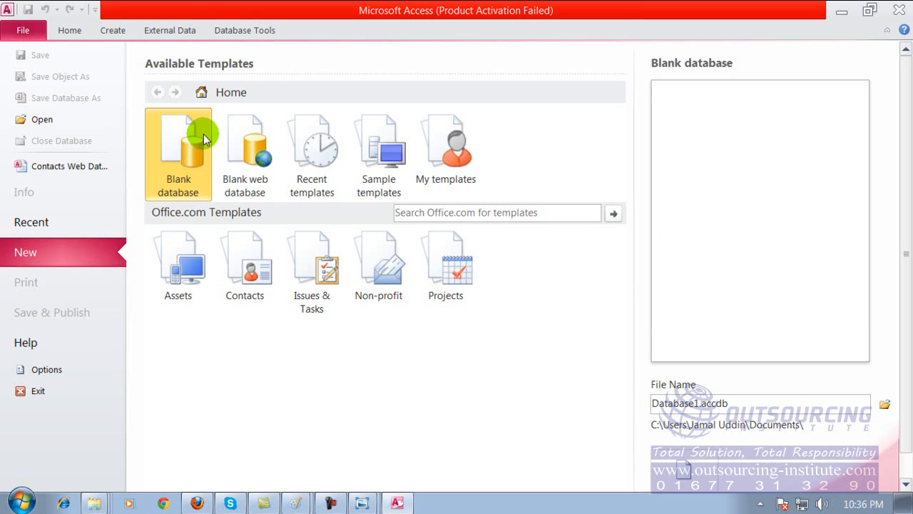
# Step: Bring up the dialog for opening an existing database, dismiss it without choosing a file, and close Access
pyautogui.click(49, 120)
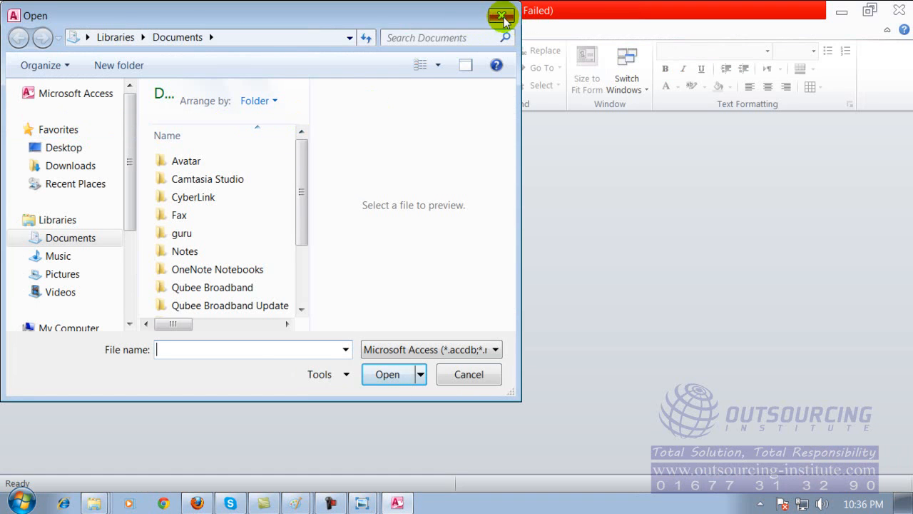
pyautogui.click(503, 17)
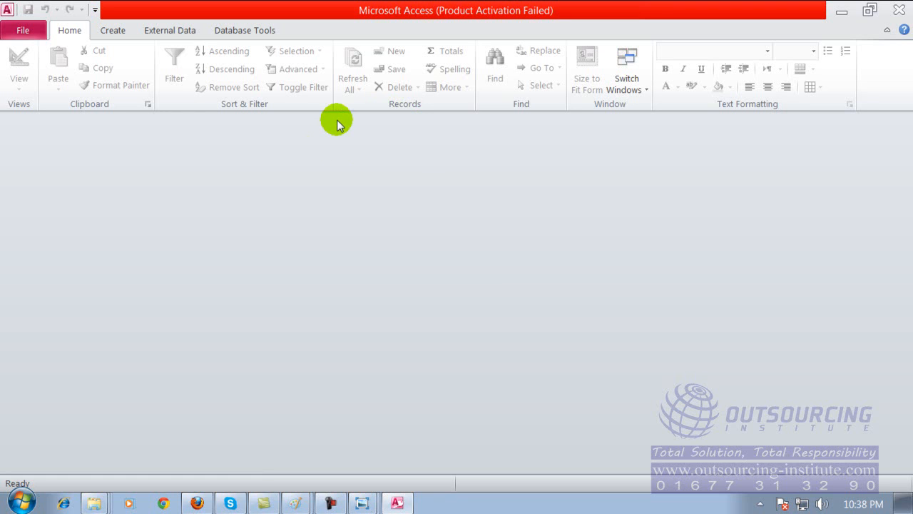
pyautogui.click(899, 13)
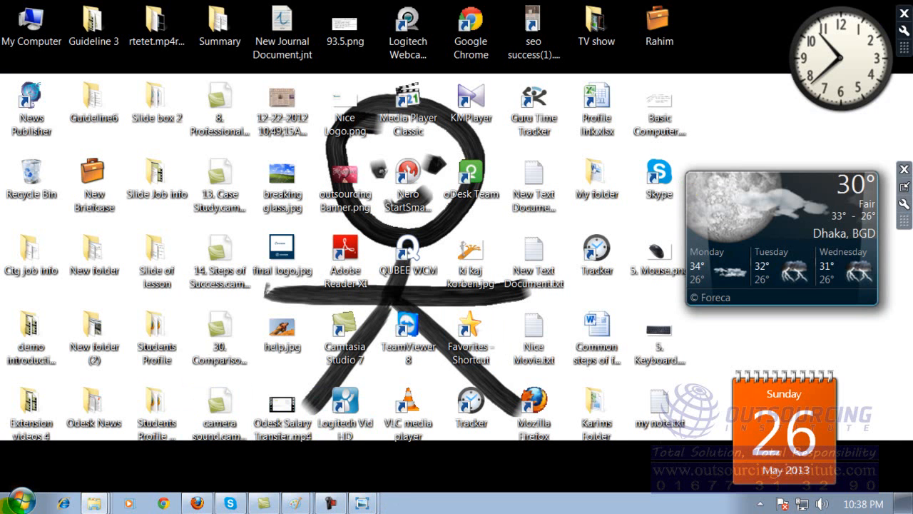
# Step: Start Microsoft PowerPoint 2010, dismiss the Camtasia Studio add-in welcome and look through the Camtasia Getting Started Guide slides
pyautogui.click(12, 507)
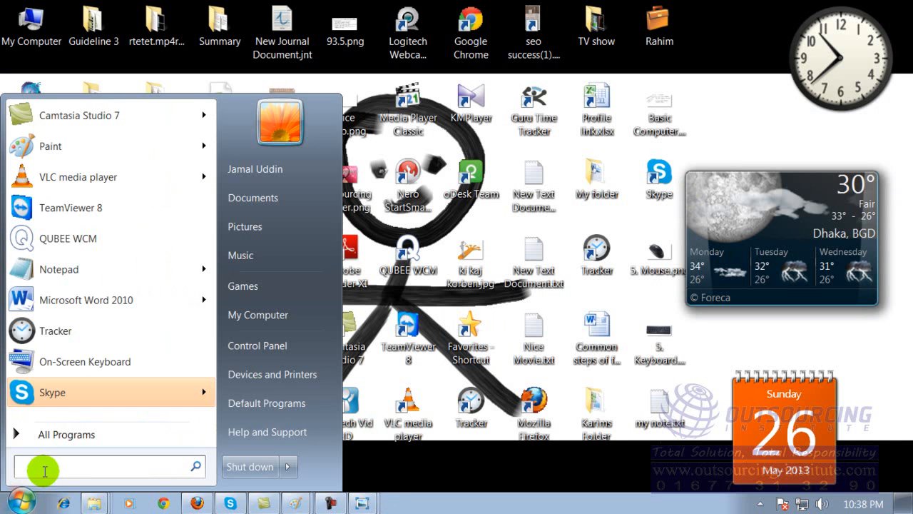
pyautogui.click(69, 435)
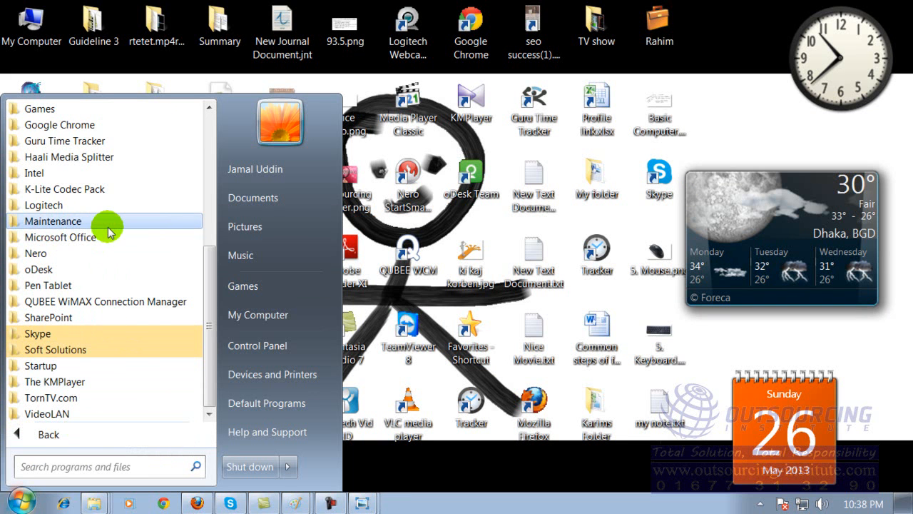
pyautogui.click(97, 238)
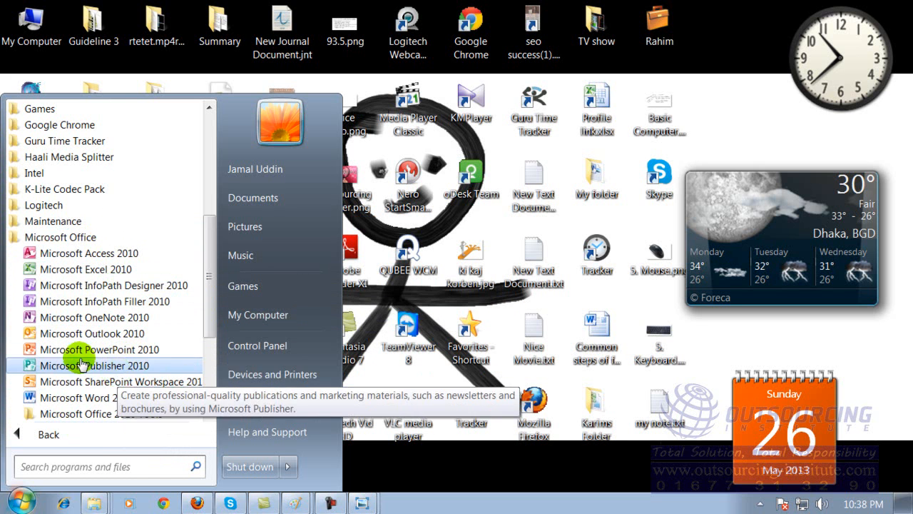
pyautogui.click(114, 349)
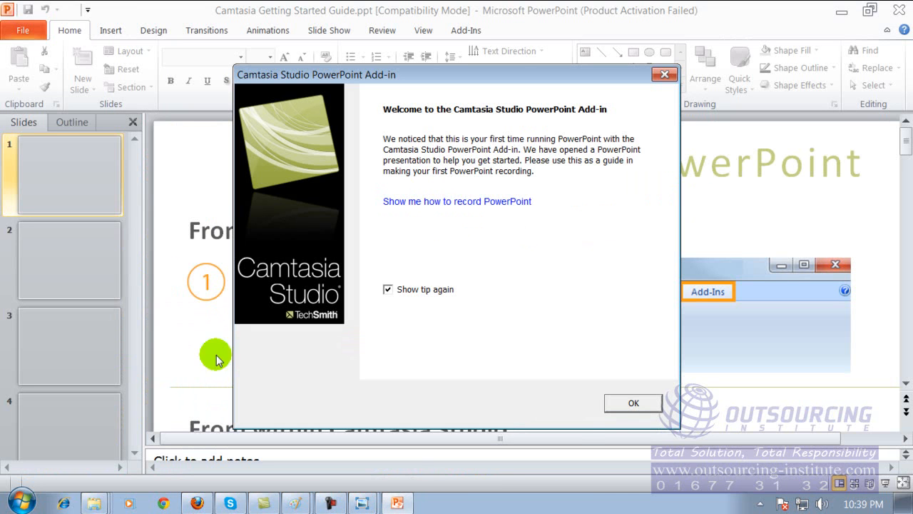
pyautogui.click(644, 405)
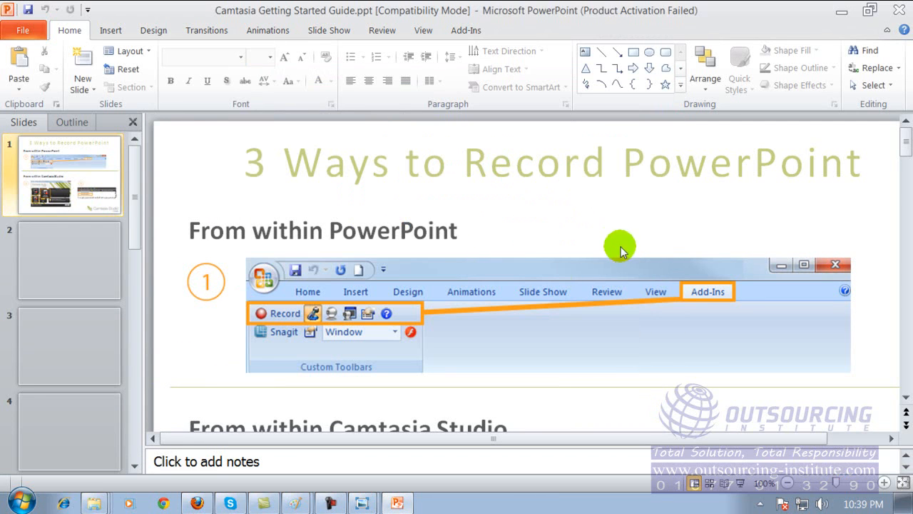
pyautogui.moveTo(906, 143); pyautogui.dragTo(905, 353)
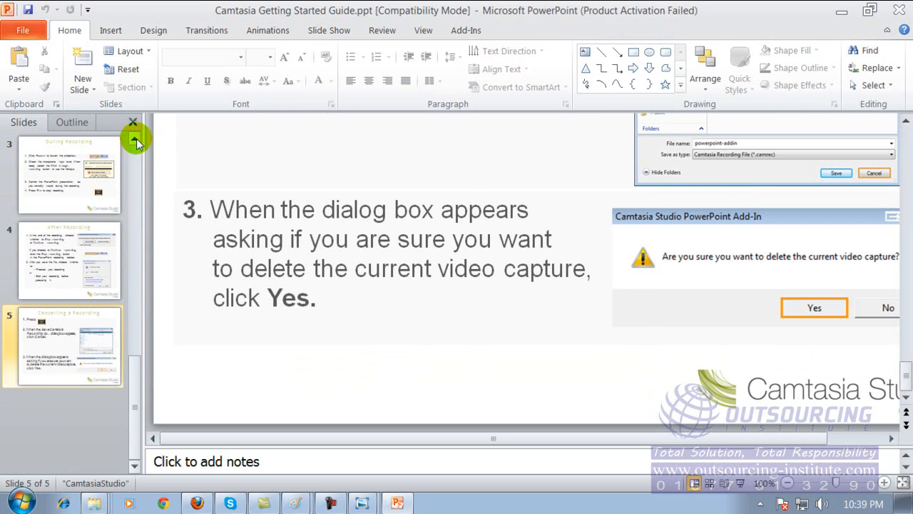
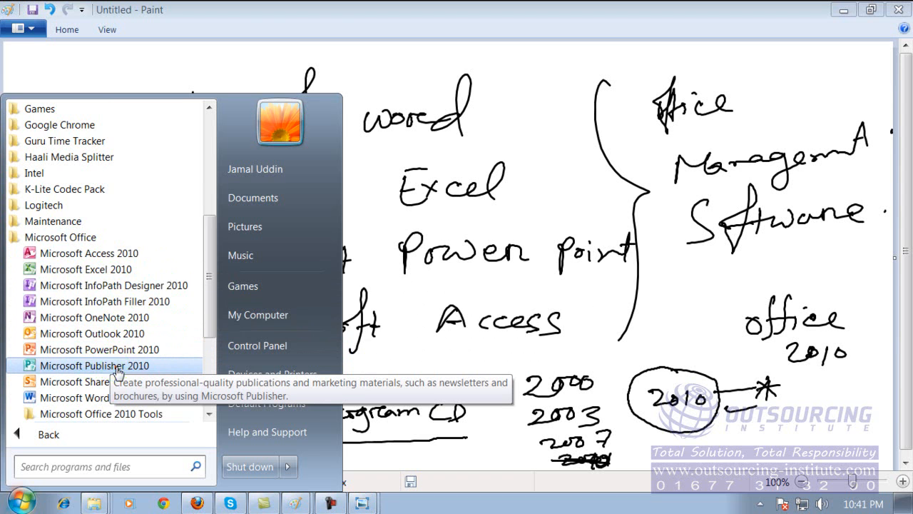
# Step: Start Microsoft Publisher 2010, dismiss the Office Activation Wizard and look over the available template categories
pyautogui.click(117, 371)
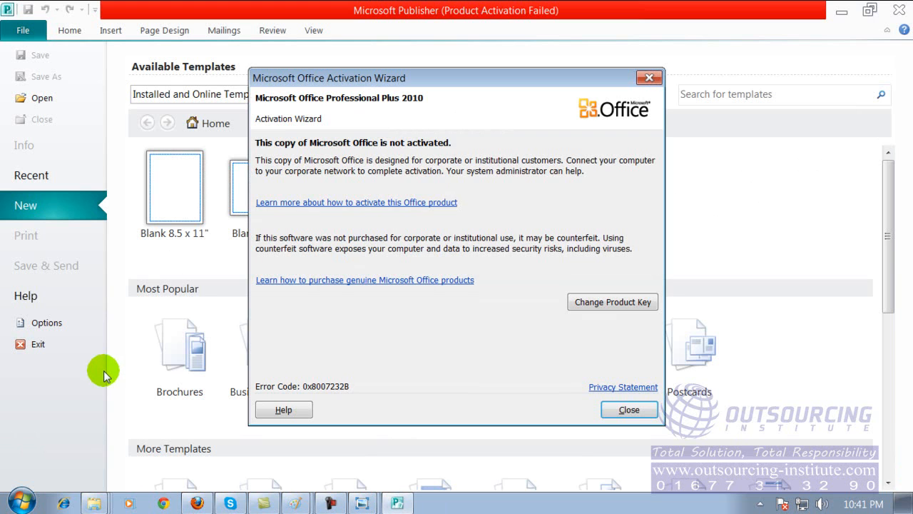
pyautogui.click(633, 410)
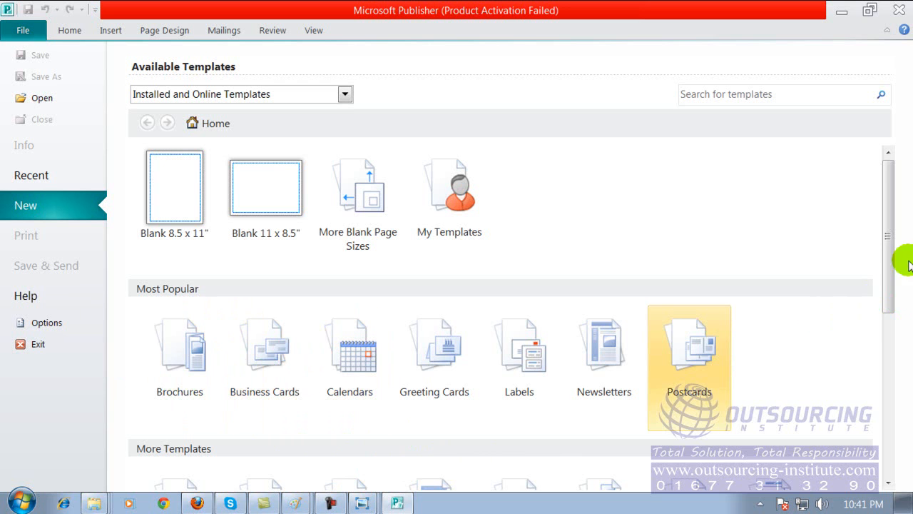
pyautogui.moveTo(889, 241); pyautogui.dragTo(886, 279)
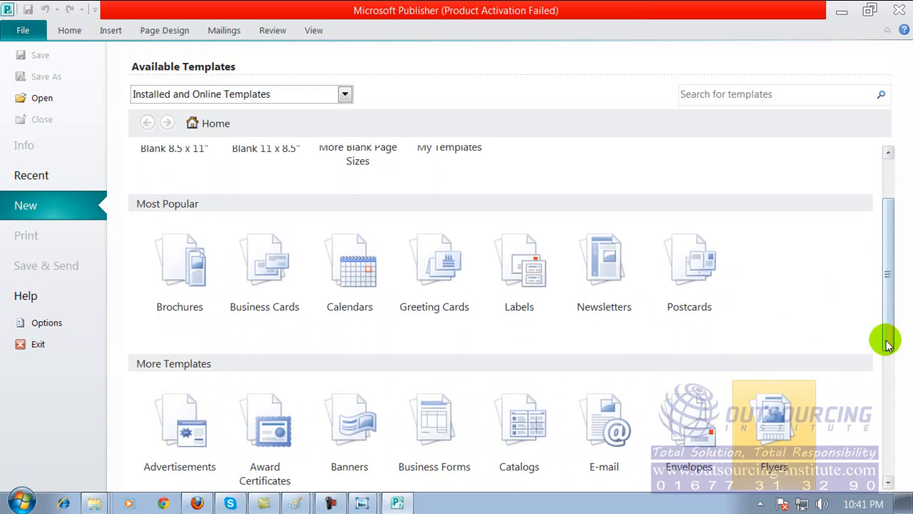
pyautogui.moveTo(887, 314)
pyautogui.mouseDown()
pyautogui.moveTo(877, 423)
pyautogui.moveTo(878, 306)
pyautogui.mouseUp()
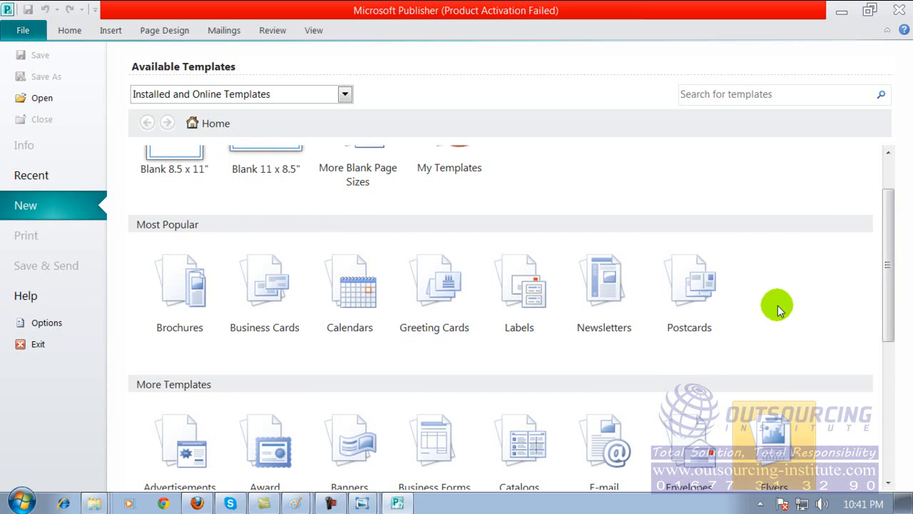
# Step: Browse the Business Cards templates and create a new publication from the installed Modular design
pyautogui.click(279, 277)
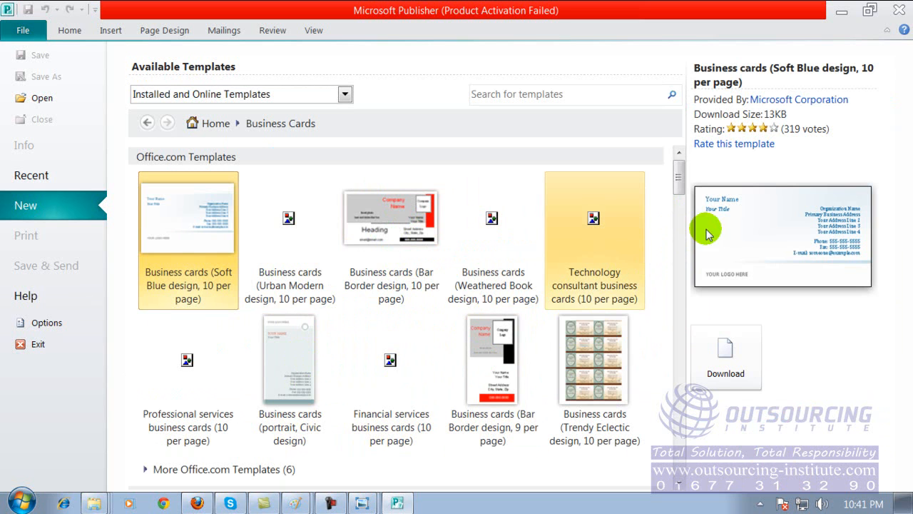
pyautogui.scroll(-3, 681, 178)
pyautogui.moveTo(677, 252)
pyautogui.mouseDown()
pyautogui.moveTo(672, 379)
pyautogui.moveTo(683, 253)
pyautogui.mouseUp()
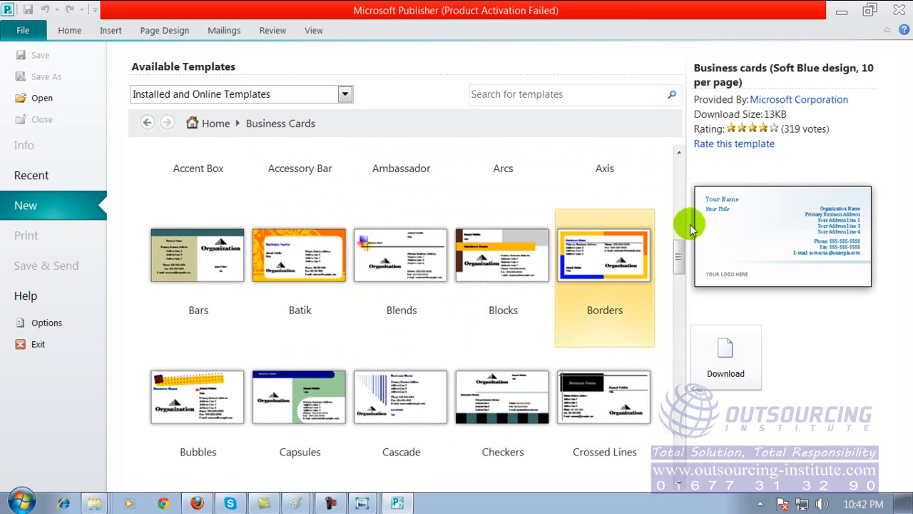
pyautogui.moveTo(679, 257); pyautogui.dragTo(680, 213)
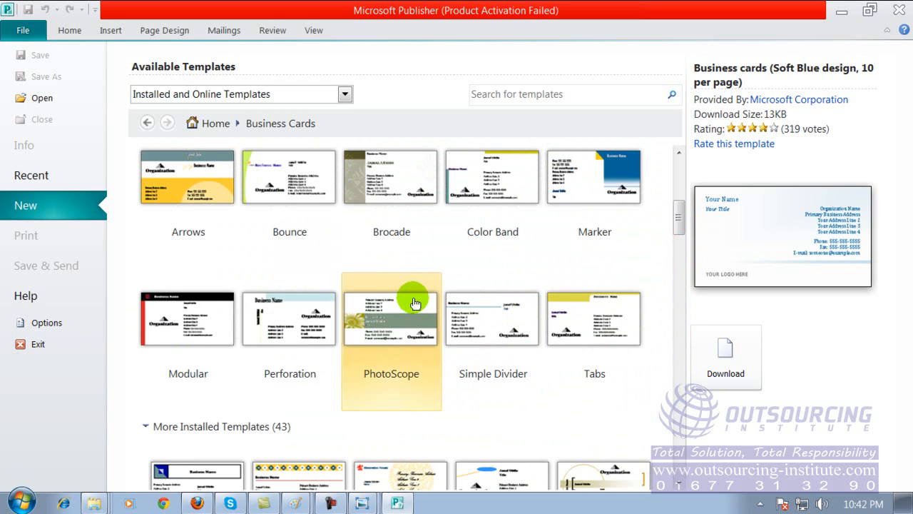
pyautogui.click(186, 310)
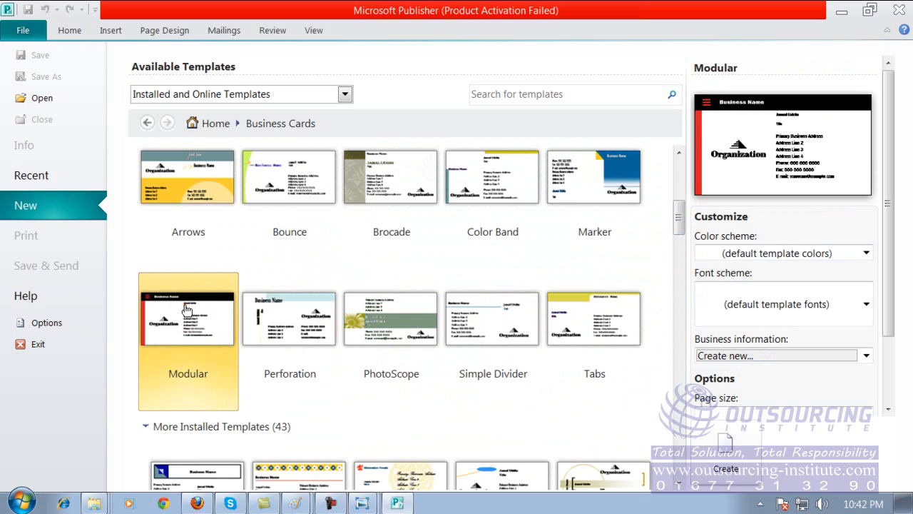
pyautogui.doubleClick(185, 310)
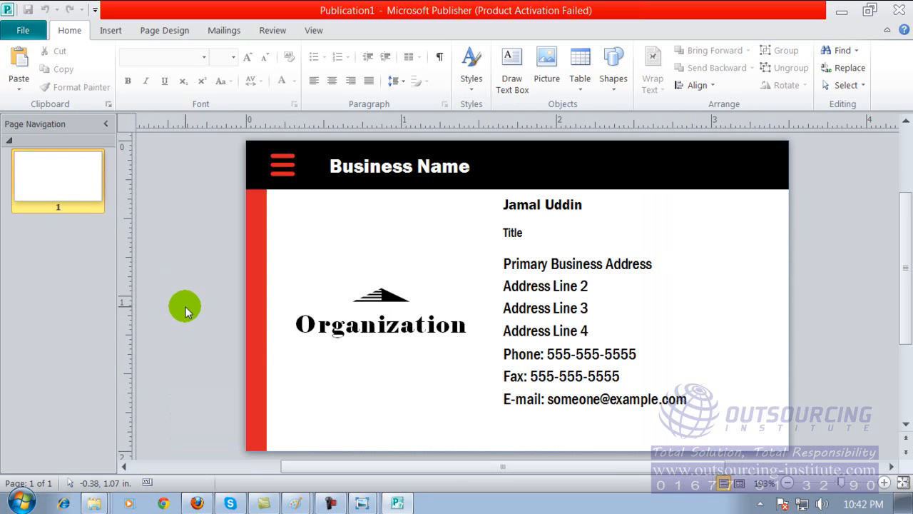
# Step: Replace the business card logo's placeholder text with "Outsourcing Institute"
pyautogui.click(537, 231)
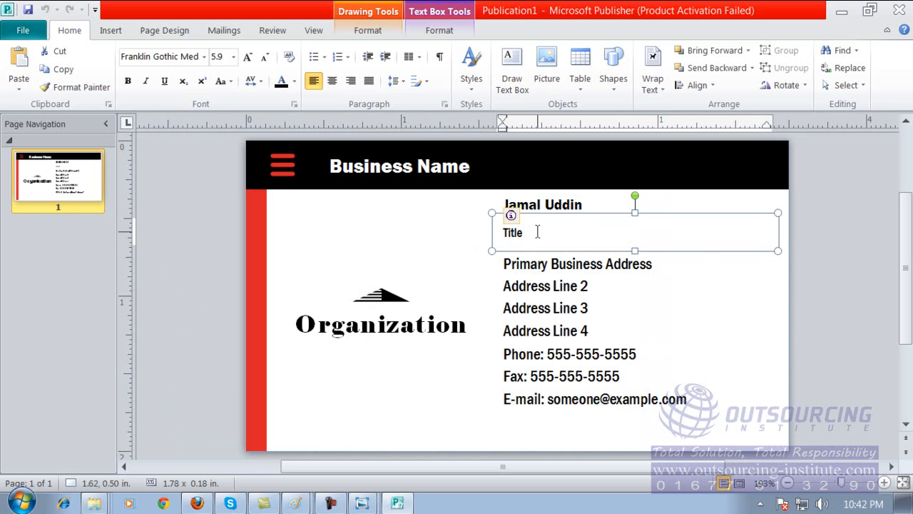
pyautogui.click(577, 202)
pyautogui.click(535, 236)
pyautogui.click(543, 283)
pyautogui.click(571, 354)
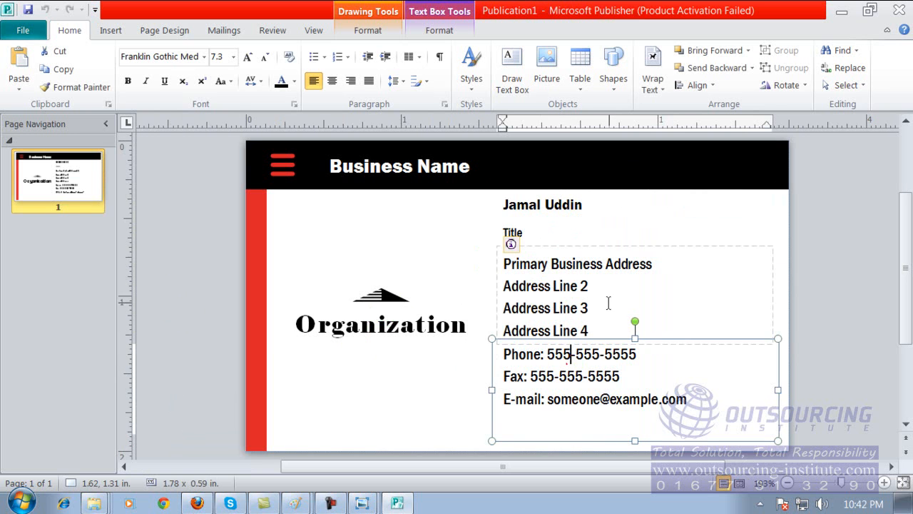
pyautogui.doubleClick(443, 328)
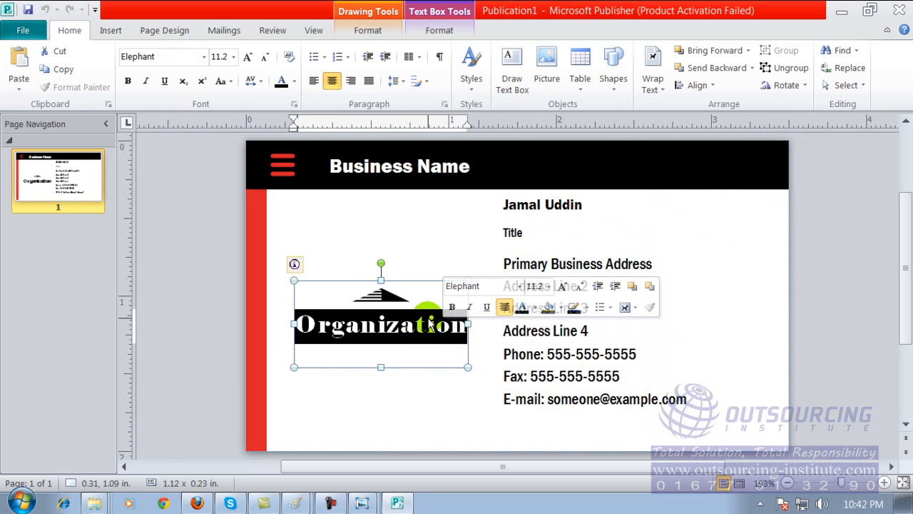
pyautogui.write('Ou')
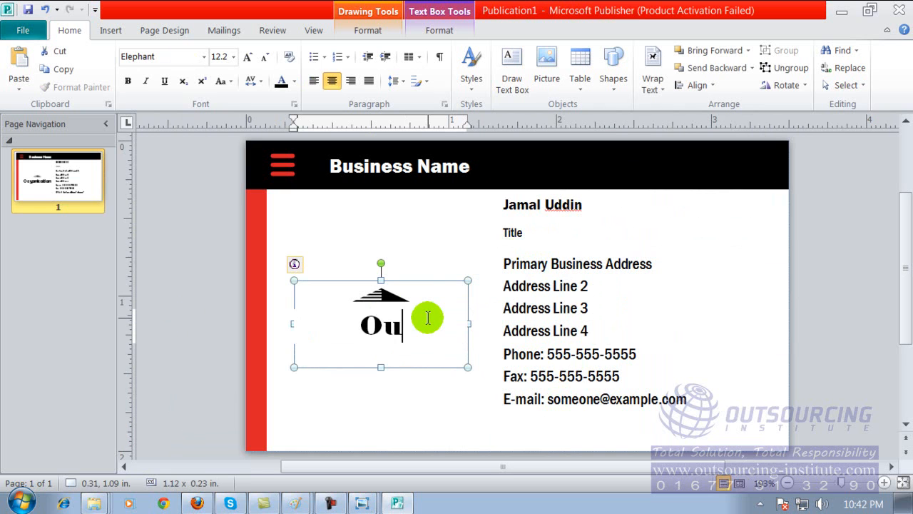
pyautogui.write('tsourcing')
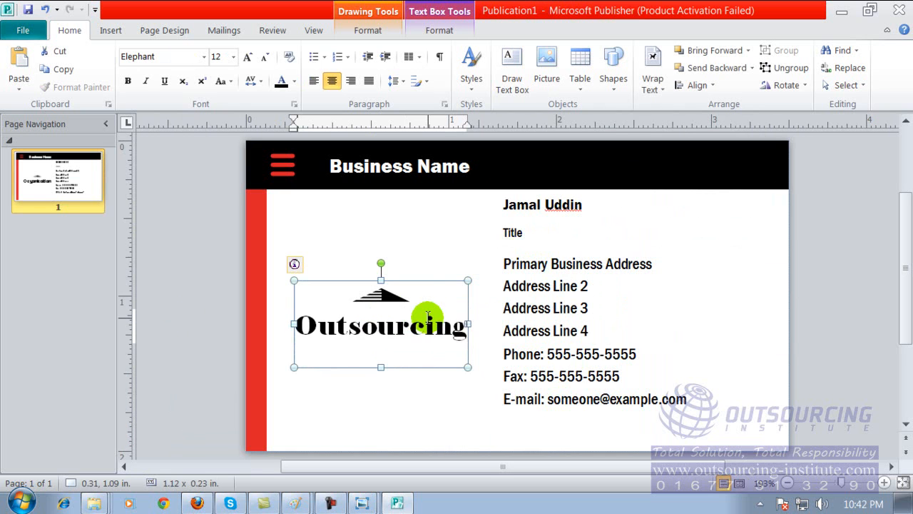
pyautogui.write(' Institute')
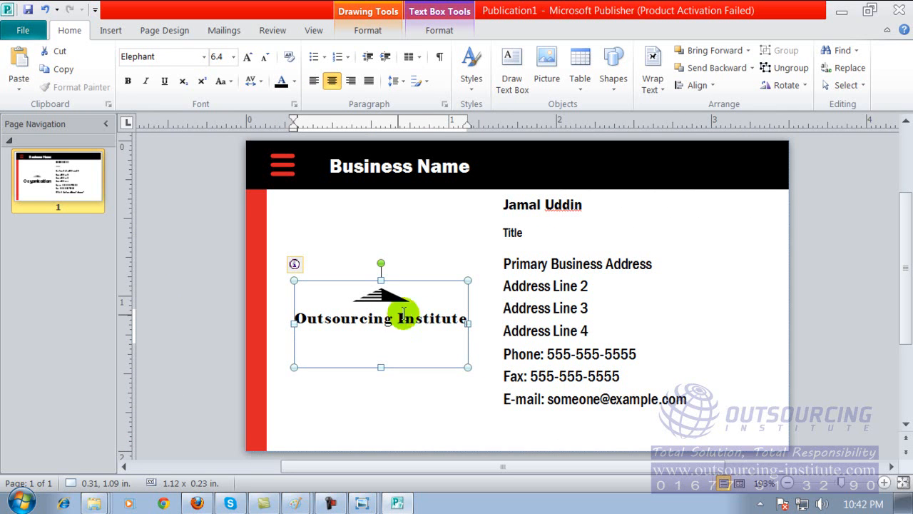
pyautogui.click(382, 298)
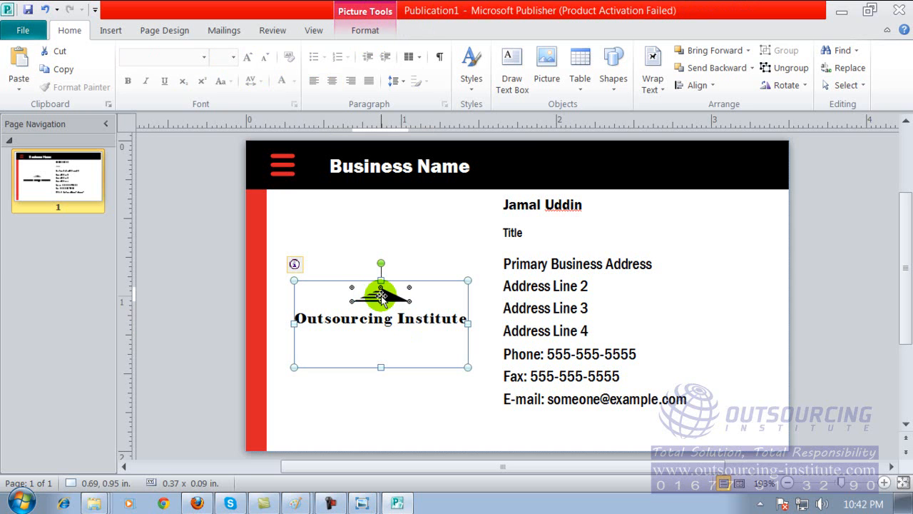
# Step: Extend the card's title line to "Title: CEO" and insert the filler text dfsadfs, sdf and asdfasd into the address lines
pyautogui.click(539, 233)
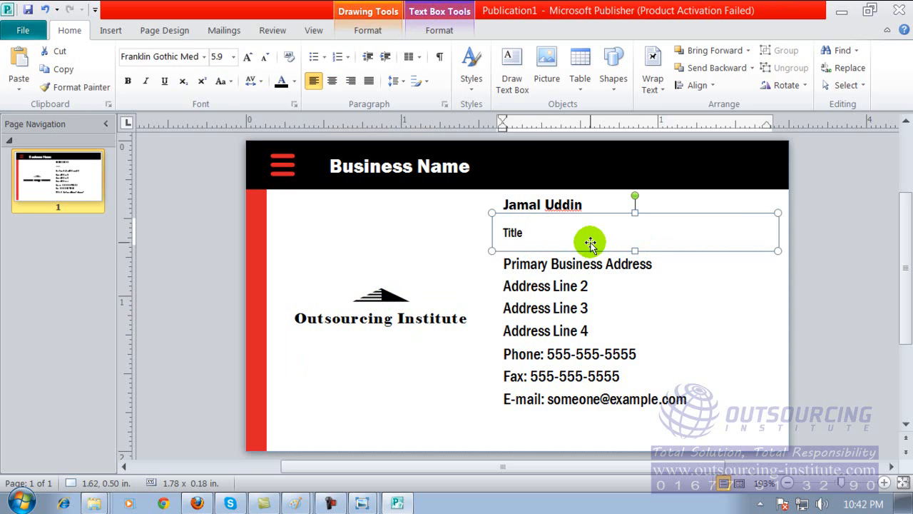
pyautogui.write('CEO')
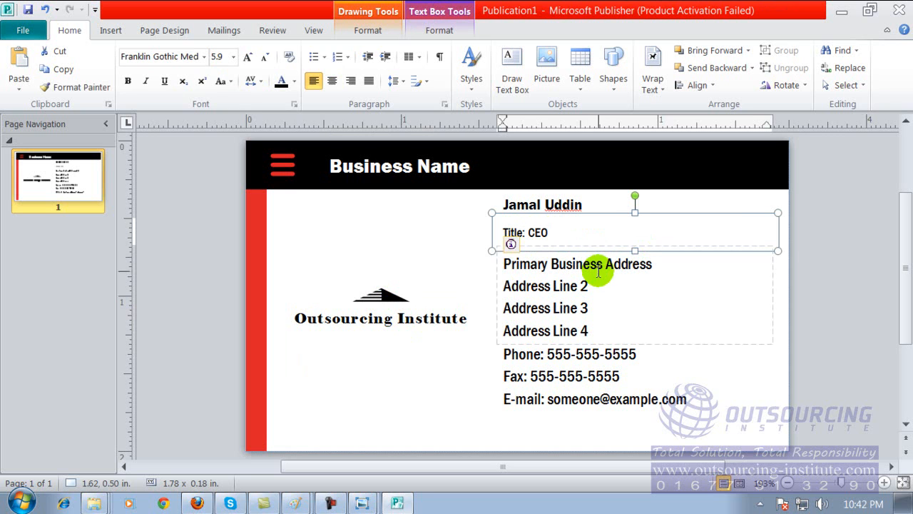
pyautogui.click(600, 265)
pyautogui.write('dfsasdf')
pyautogui.moveTo(562, 306); pyautogui.dragTo(570, 307)
pyautogui.write('sdf')
pyautogui.click(603, 302)
pyautogui.write('asdfasd')
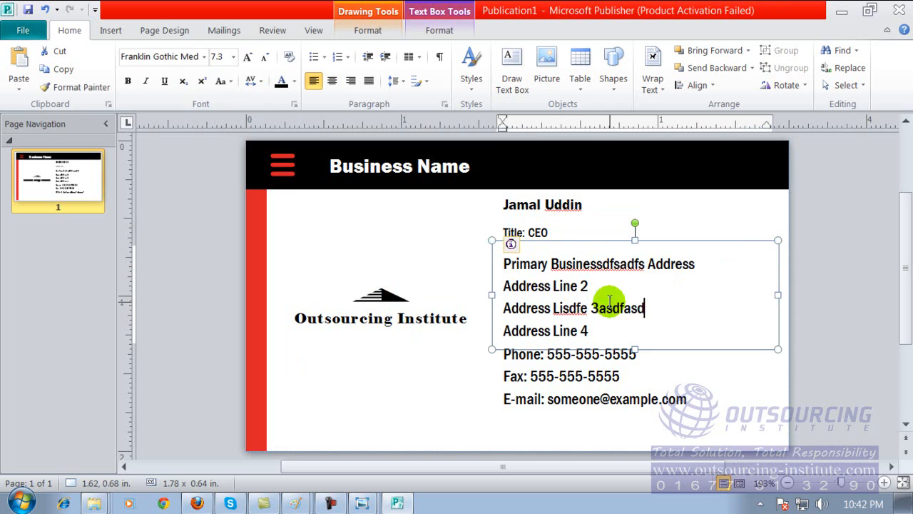
# Step: Append 56 to the card's e-mail line and add a line reading "Web; asldsd alskd" below it
pyautogui.click(580, 375)
pyautogui.write('56')
pyautogui.click(694, 428)
pyautogui.click(708, 409)
pyautogui.click(524, 420)
pyautogui.click(694, 403)
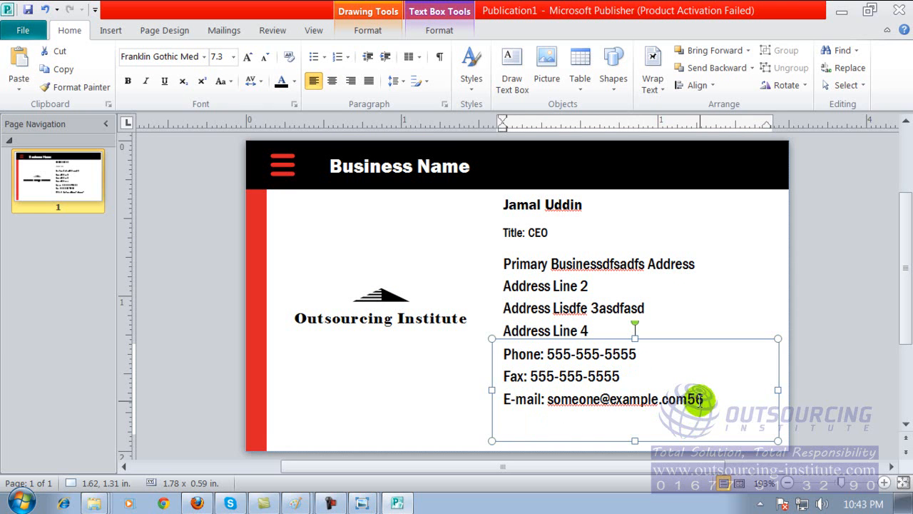
pyautogui.click(711, 396)
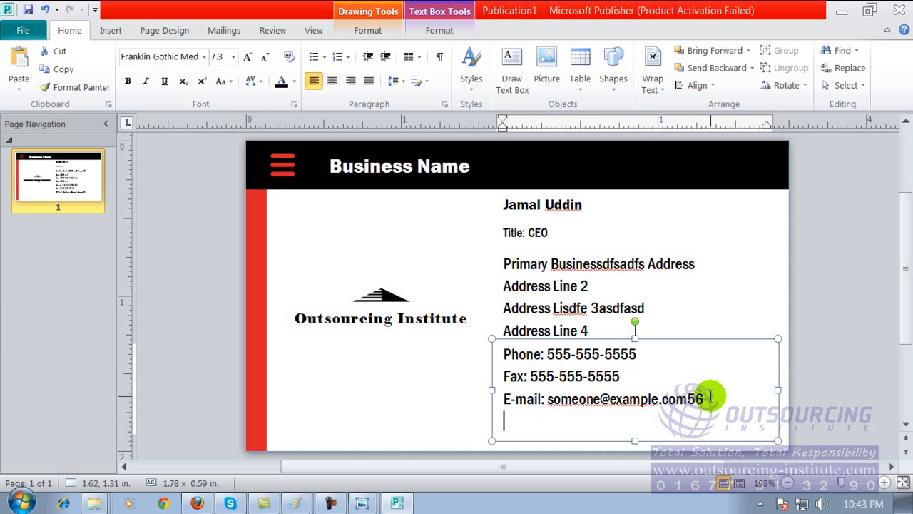
pyautogui.write('ww')
pyautogui.press('BackSpace')
pyautogui.write('ee')
pyautogui.write(' asldsd alskd')
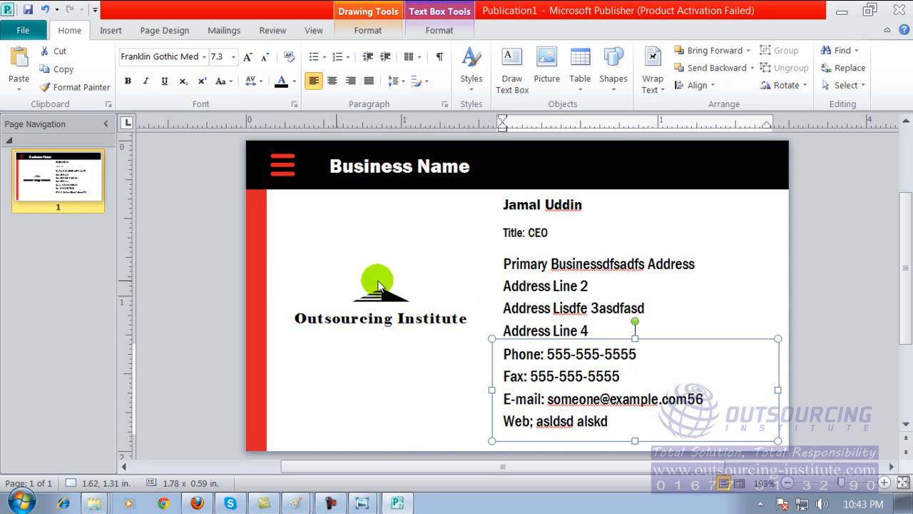
# Step: Collapse the Page Navigation pane to its narrow thumbnail width
pyautogui.moveTo(908, 210); pyautogui.dragTo(903, 310)
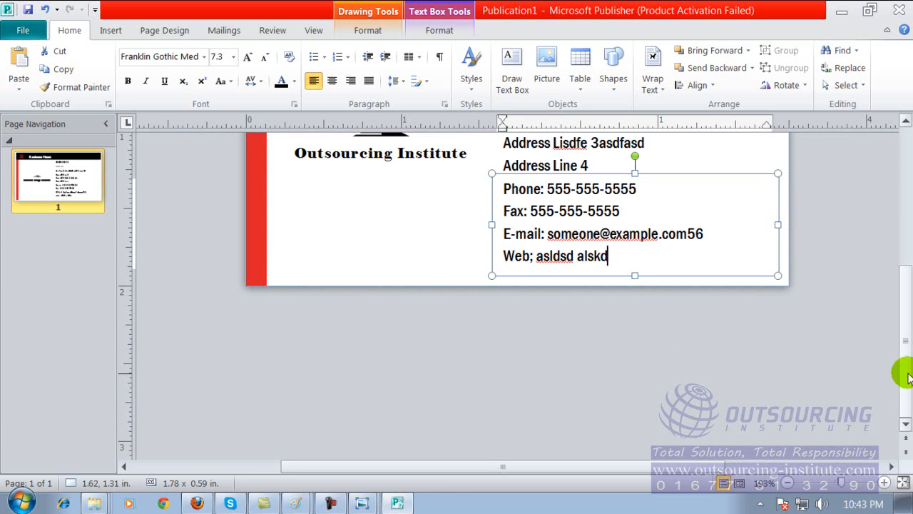
pyautogui.click(413, 504)
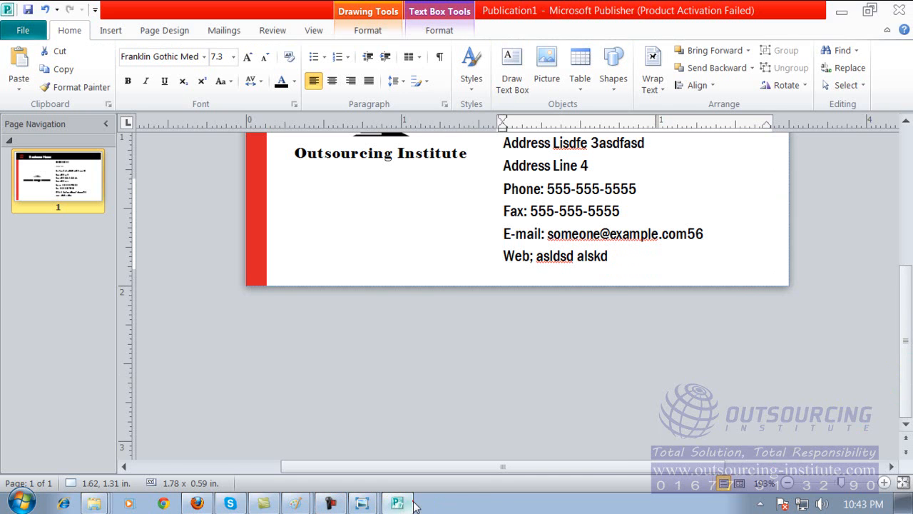
pyautogui.click(398, 504)
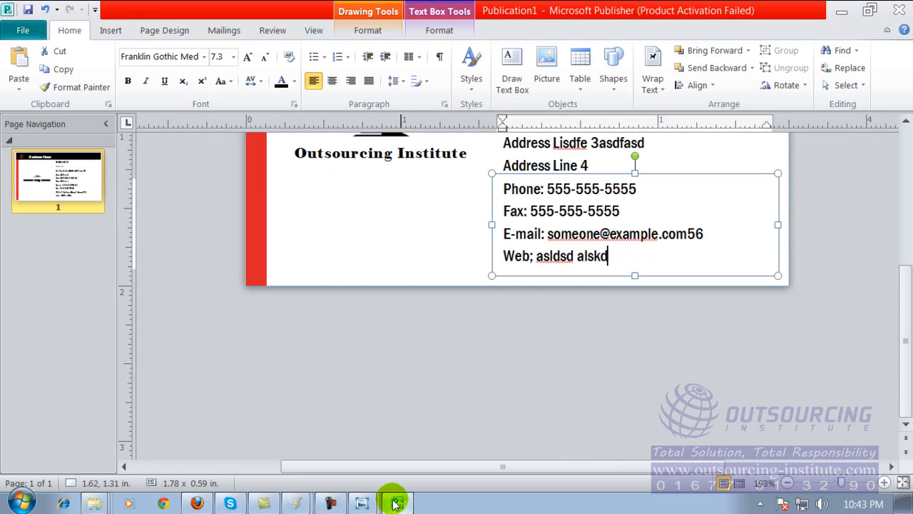
pyautogui.click(104, 125)
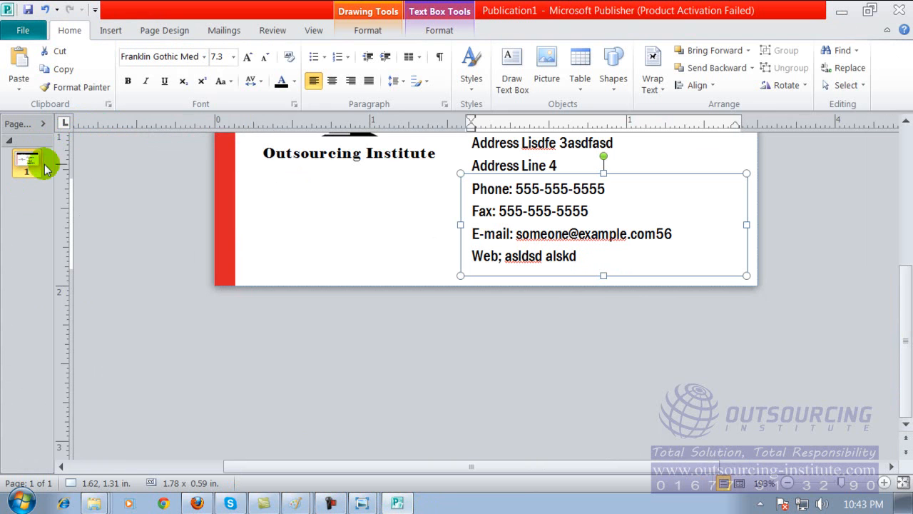
# Step: Look through the templates available for a new publication, and close Publisher without saving the business card
pyautogui.click(23, 29)
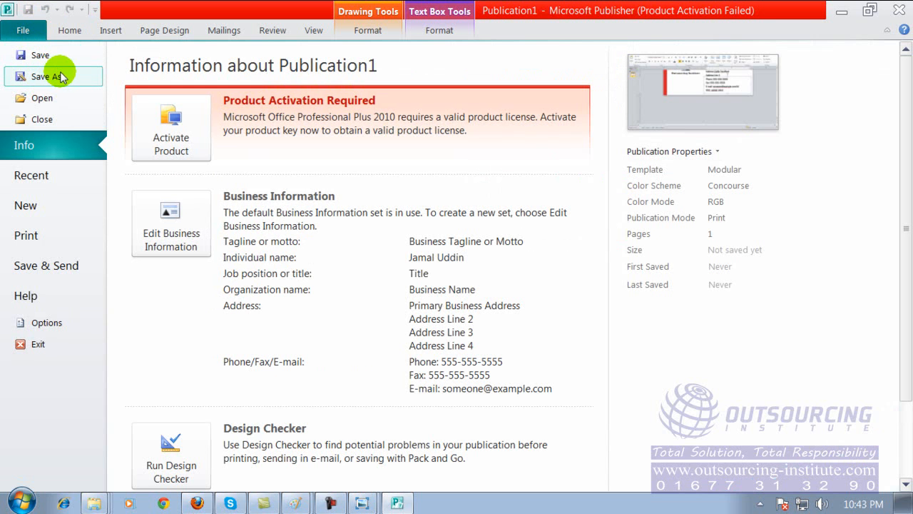
pyautogui.click(43, 207)
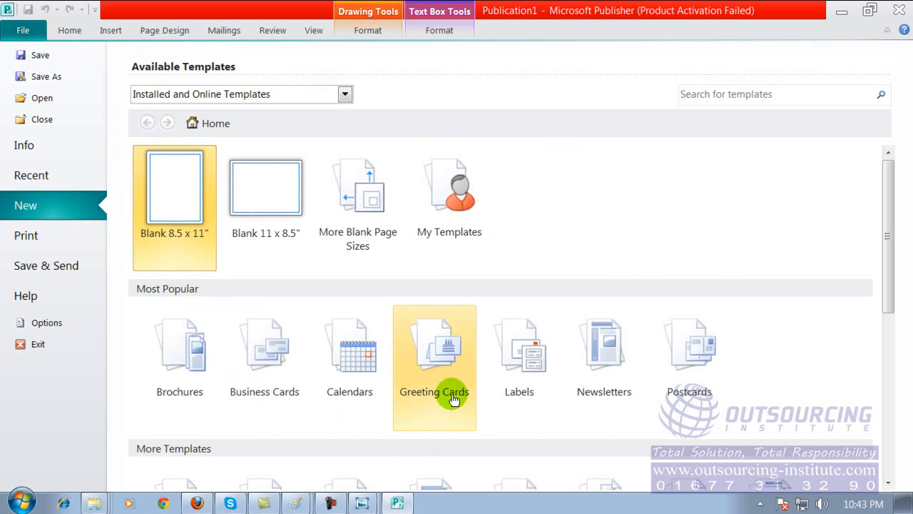
pyautogui.moveTo(889, 254); pyautogui.dragTo(889, 393)
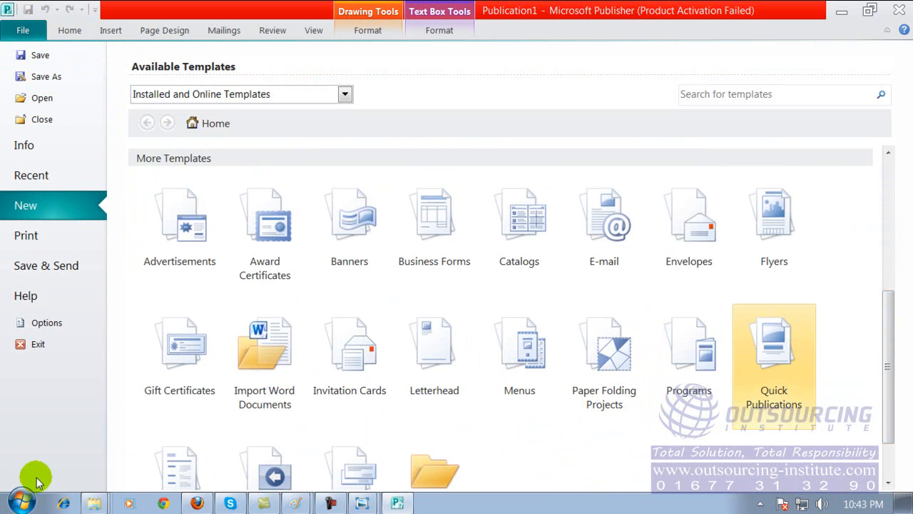
pyautogui.click(898, 10)
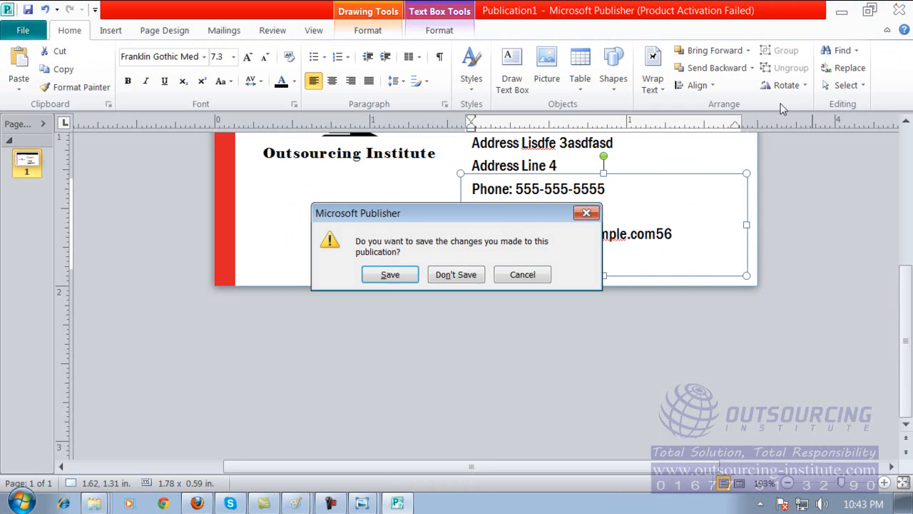
pyautogui.click(456, 274)
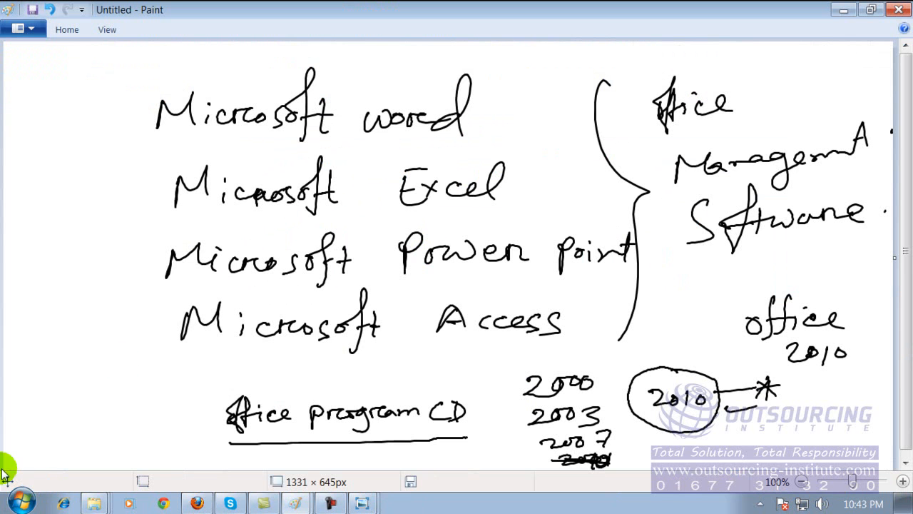
# Step: Examine the Microsoft Office 2010 applications in the computer's installed programs list, and dismiss the list
pyautogui.click(18, 503)
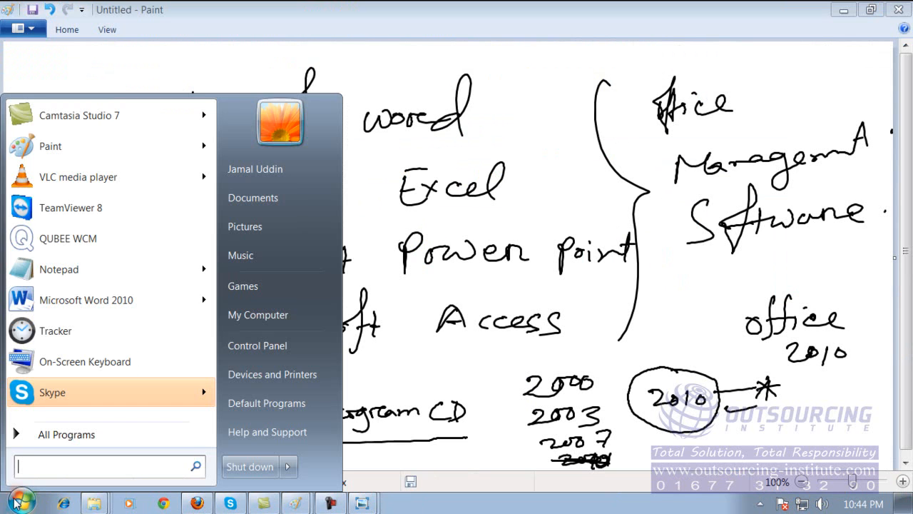
pyautogui.click(50, 433)
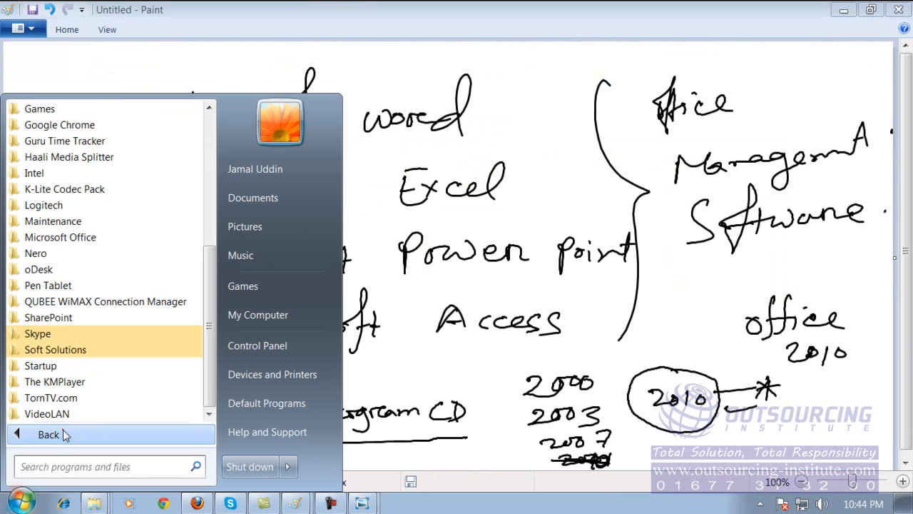
pyautogui.click(91, 237)
pyautogui.scroll(-2, 212, 234)
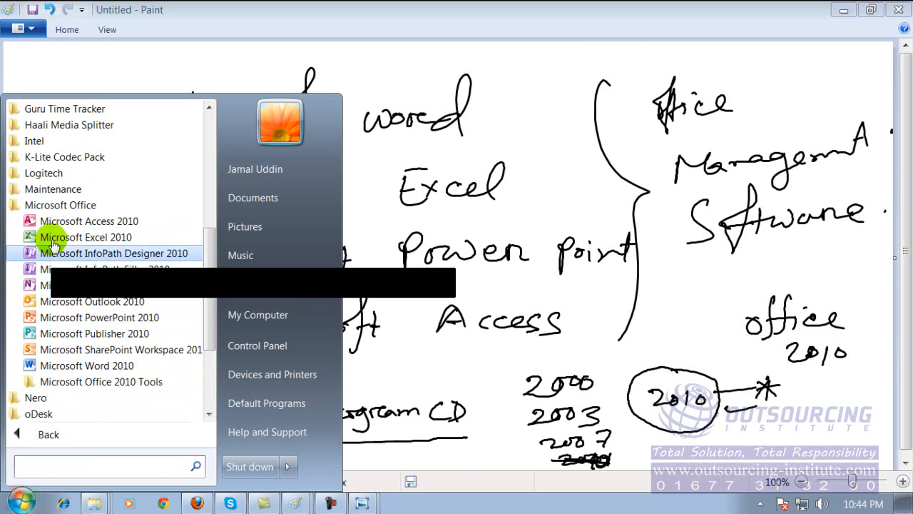
pyautogui.click(49, 208)
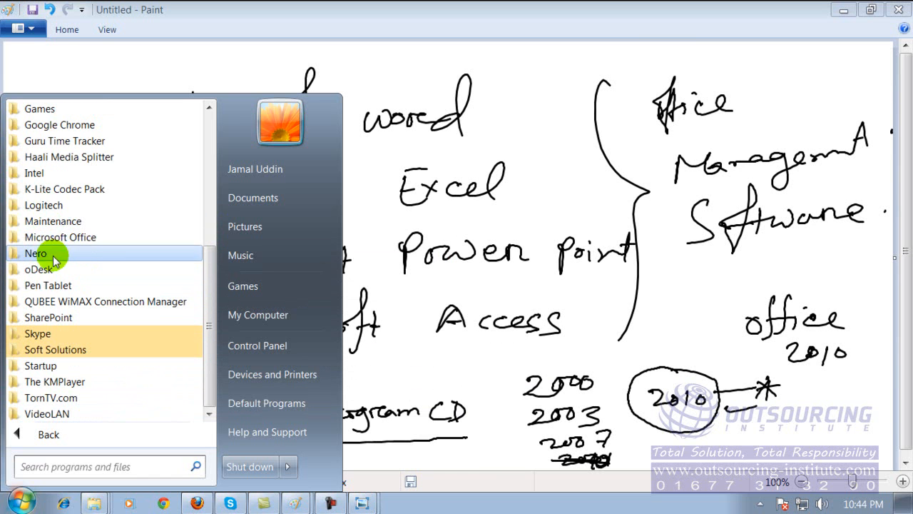
pyautogui.click(57, 239)
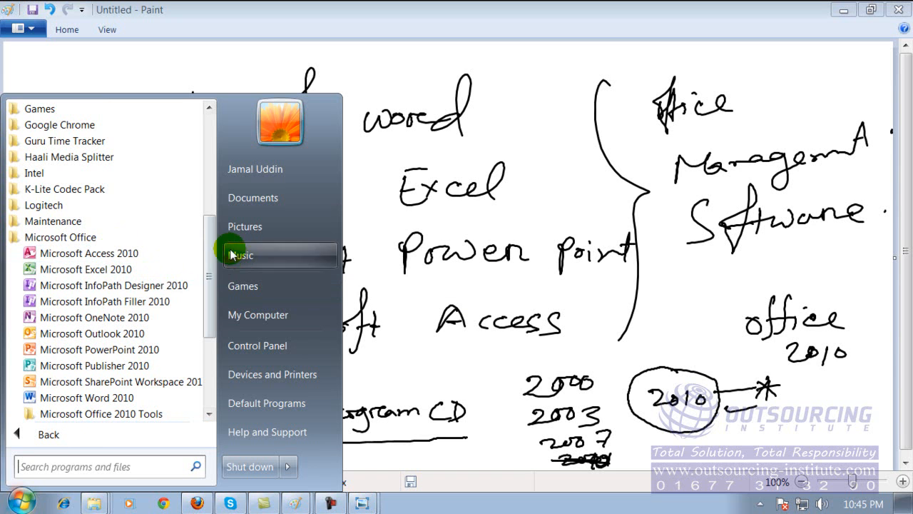
pyautogui.moveTo(214, 241); pyautogui.dragTo(203, 331)
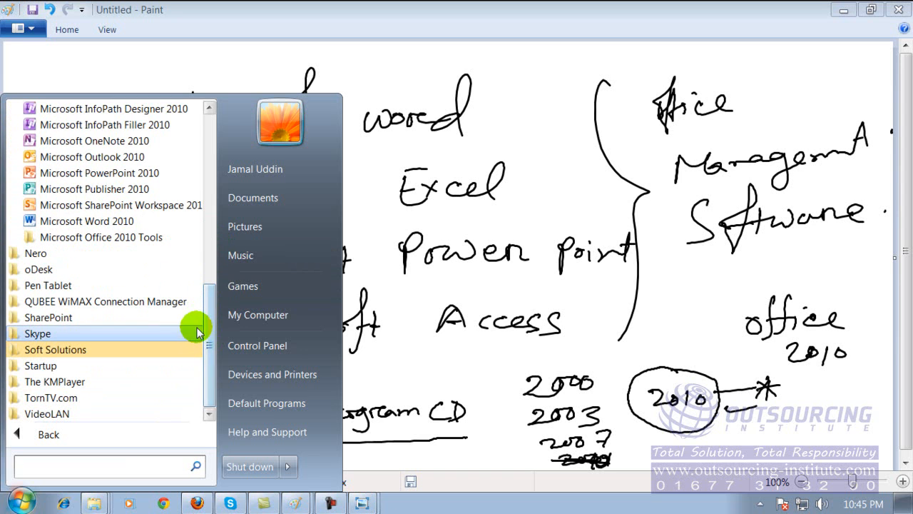
pyautogui.moveTo(209, 339); pyautogui.dragTo(222, 264)
pyautogui.click(491, 377)
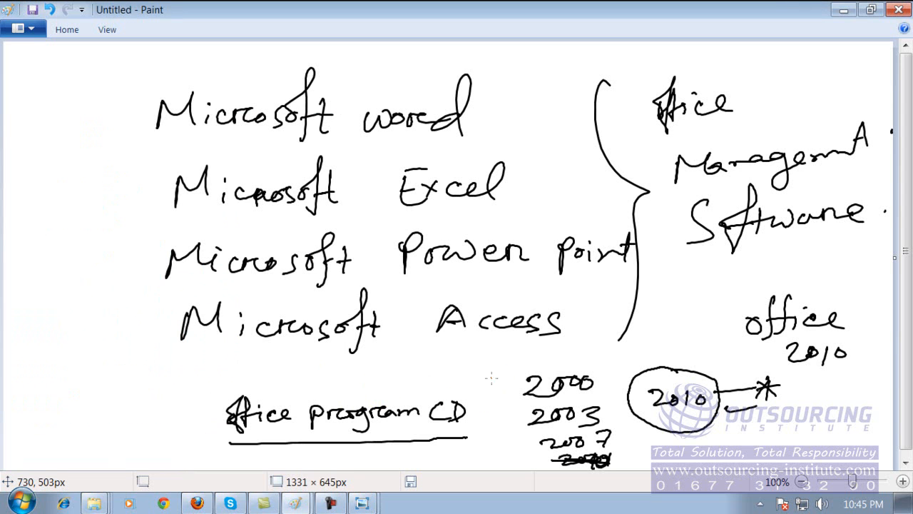